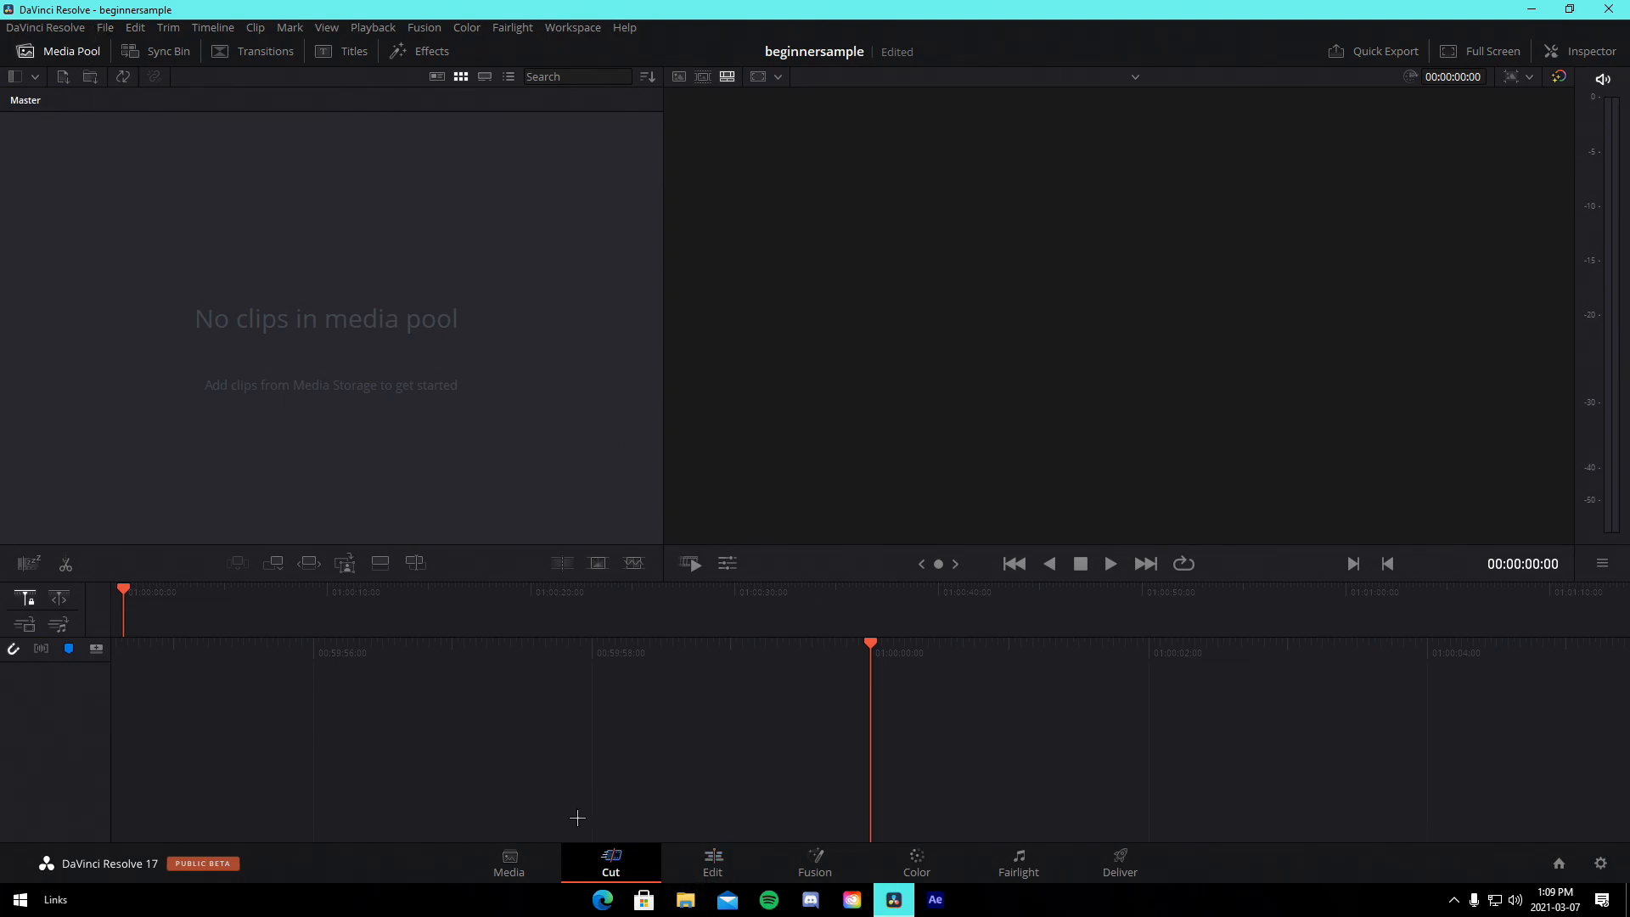
- Open the Edit workspace and set the project's timeline frame rate to 60 frames per second
click(712, 858)
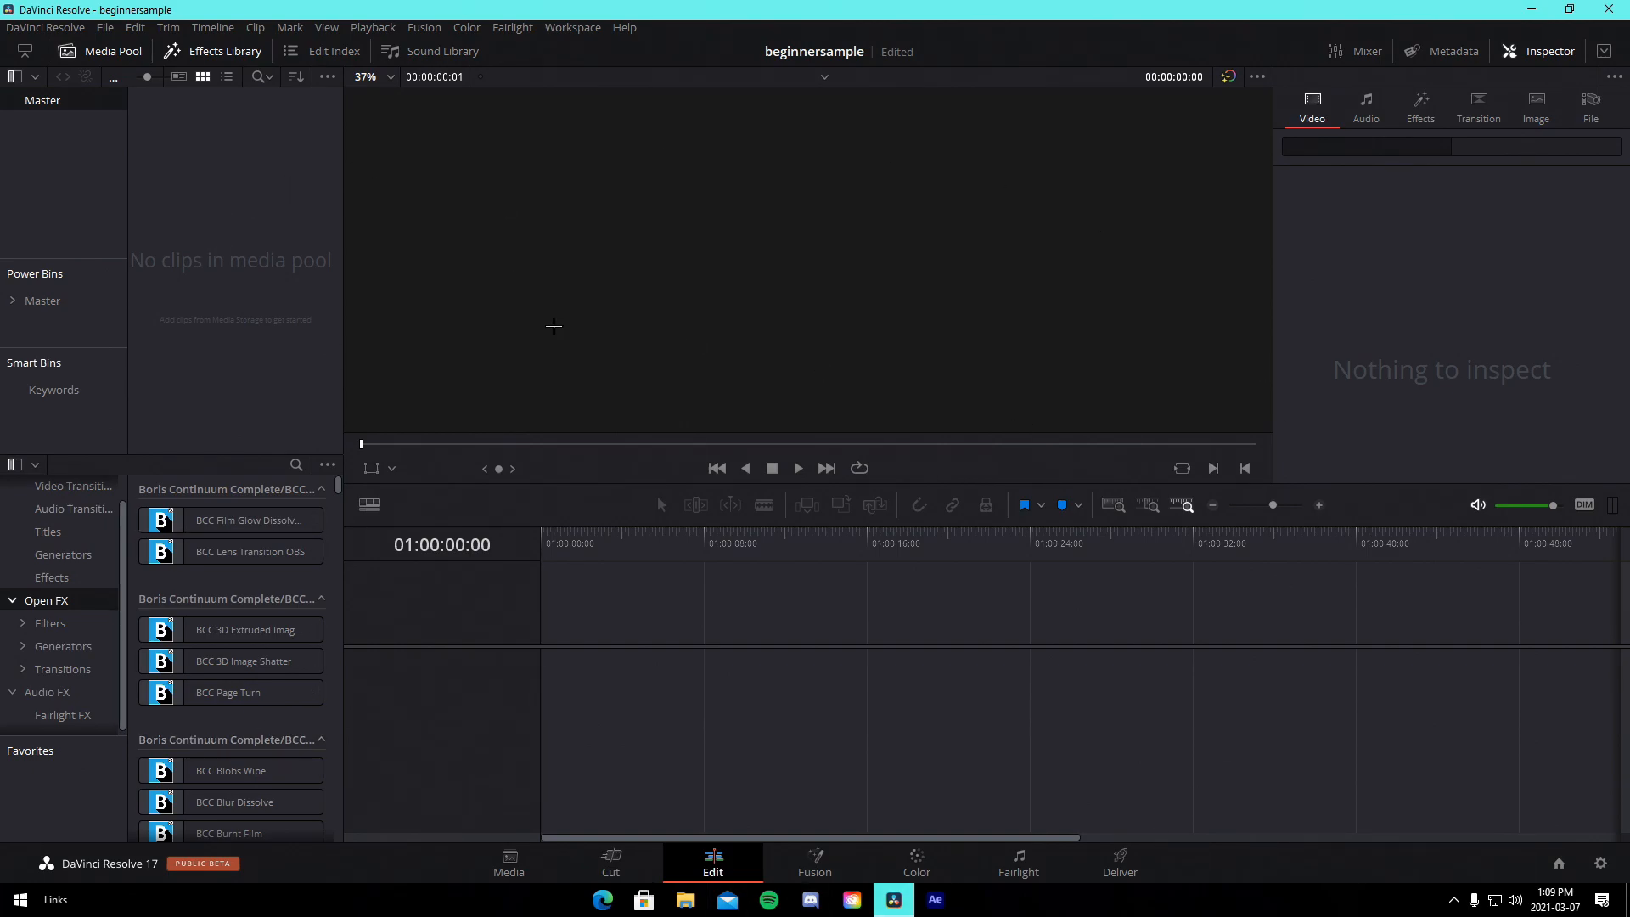
click(105, 28)
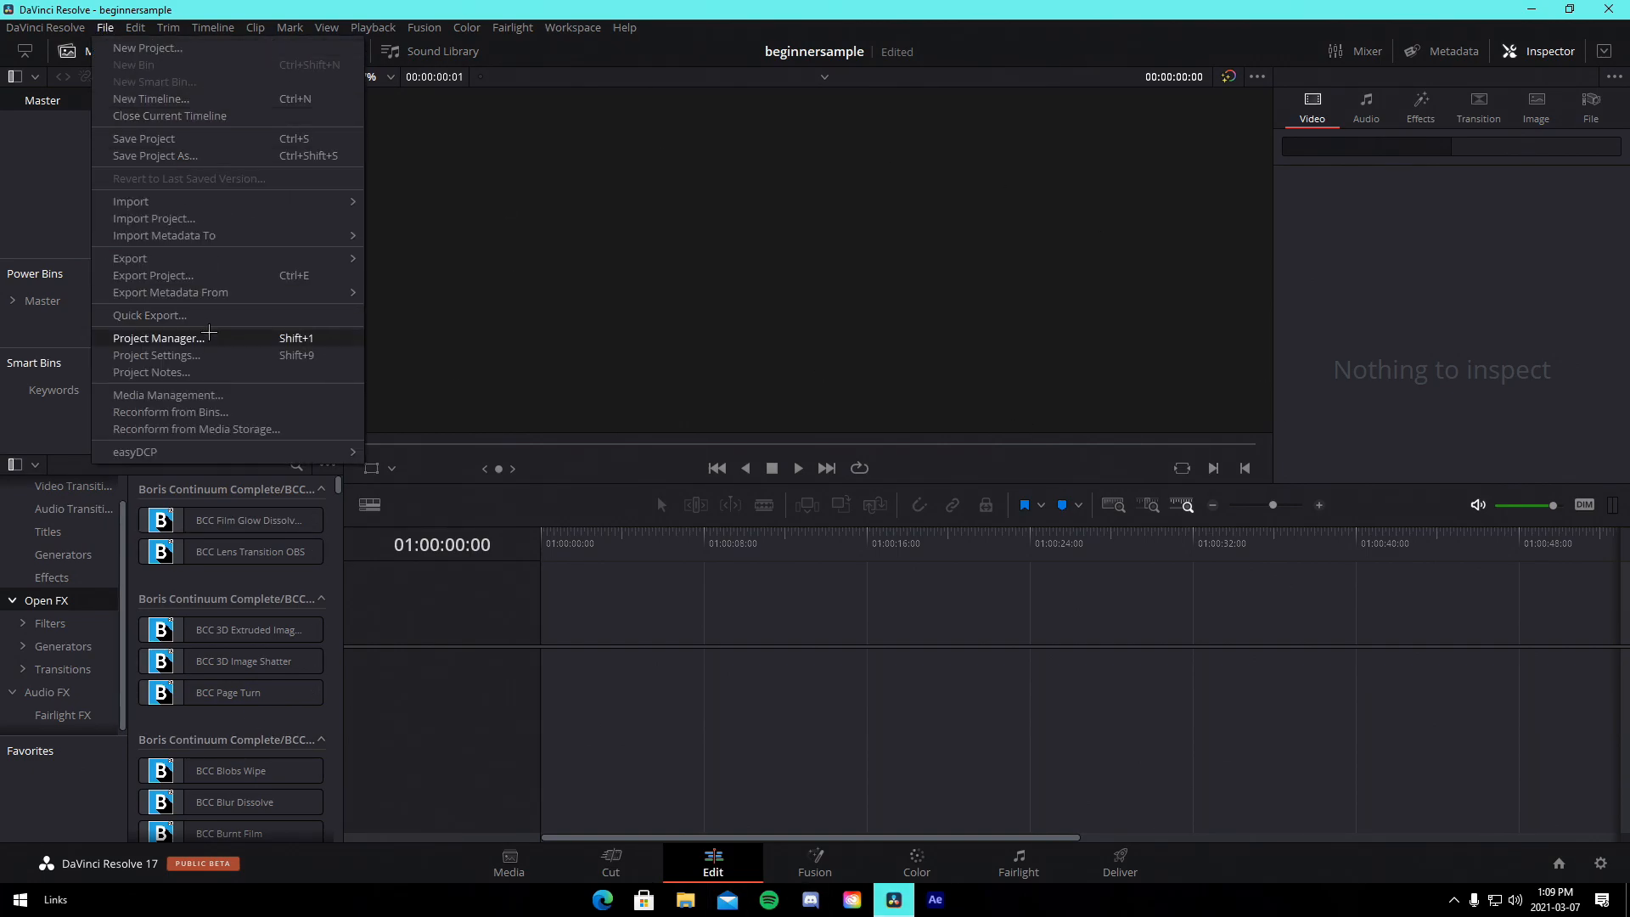
click(157, 355)
click(794, 309)
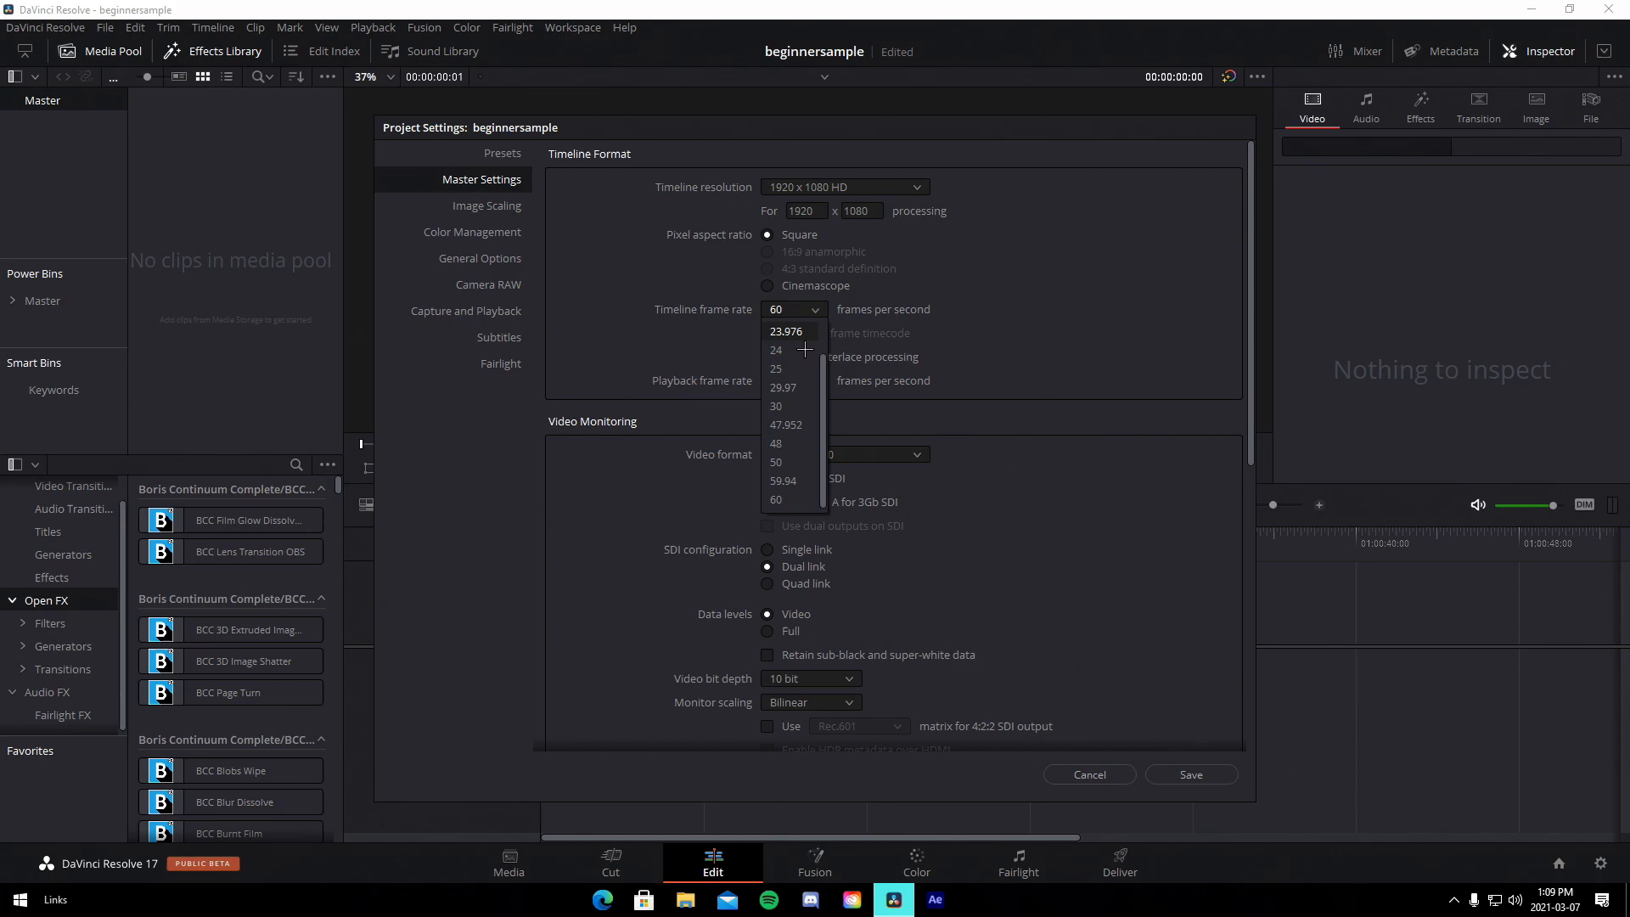
click(793, 499)
click(1193, 776)
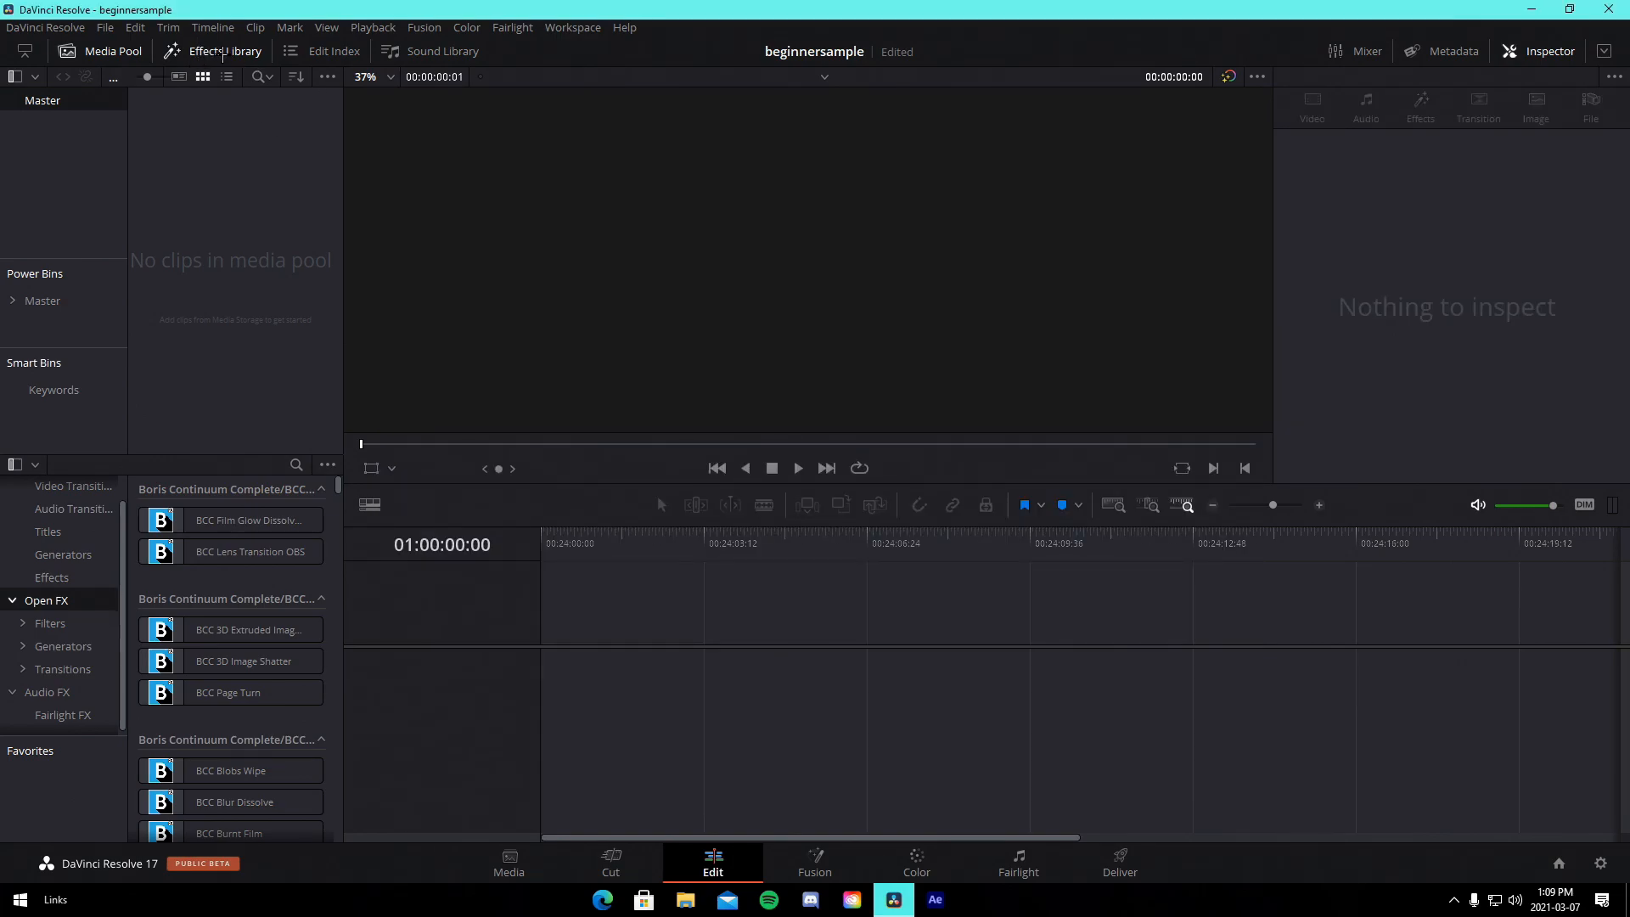
- Hide and restore the Effects Library and Media Pool
click(223, 54)
click(101, 52)
click(101, 53)
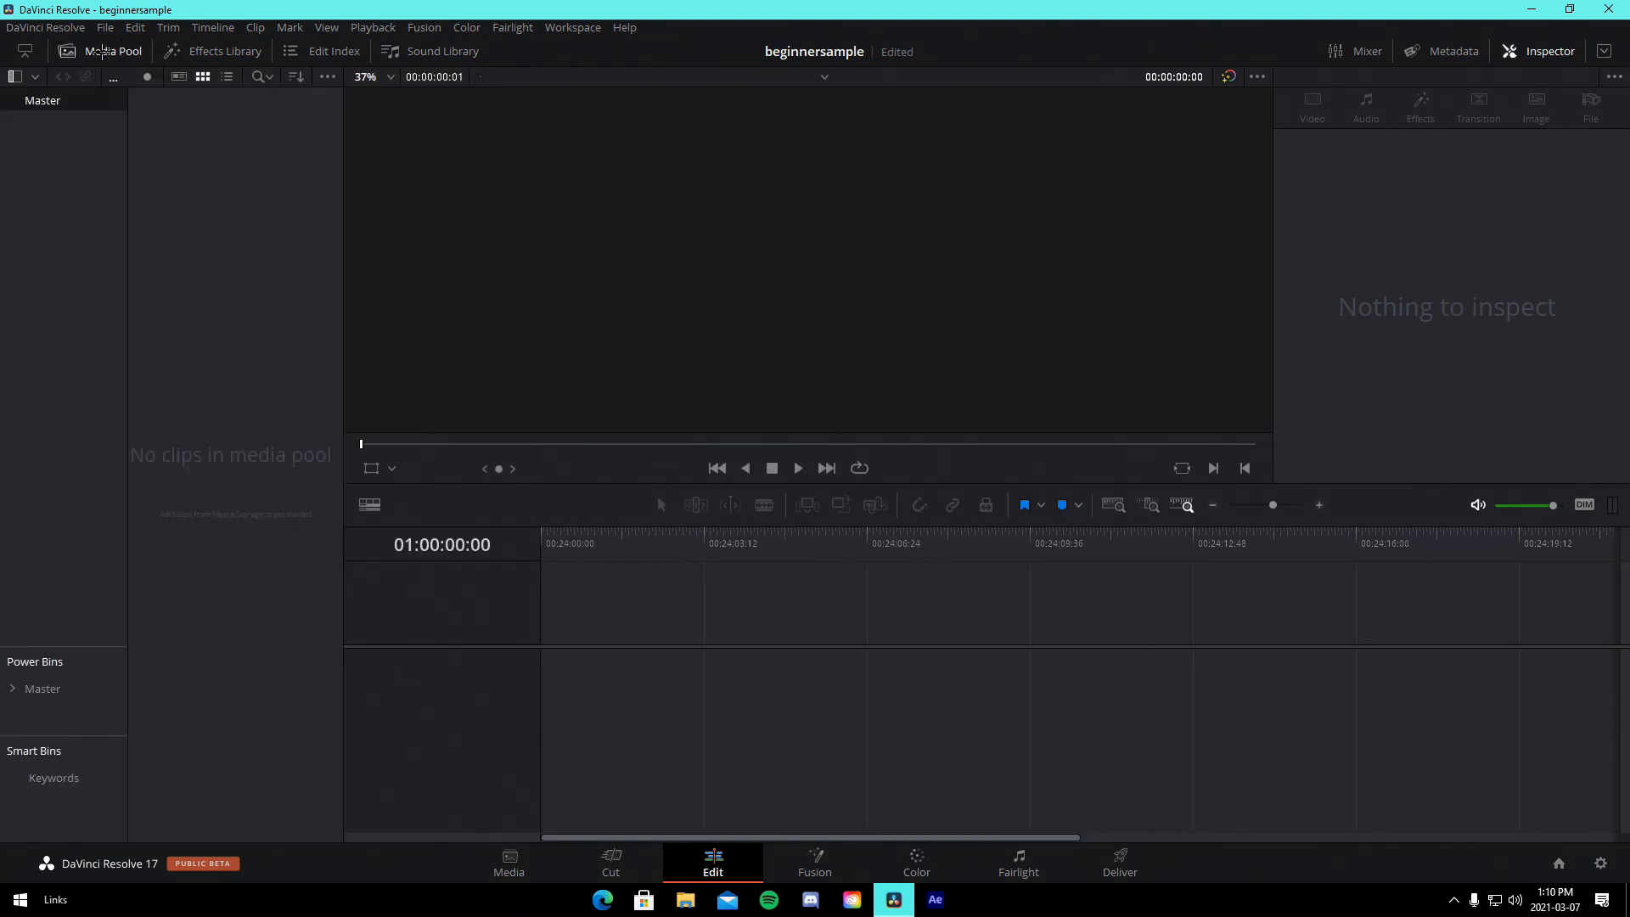
click(214, 50)
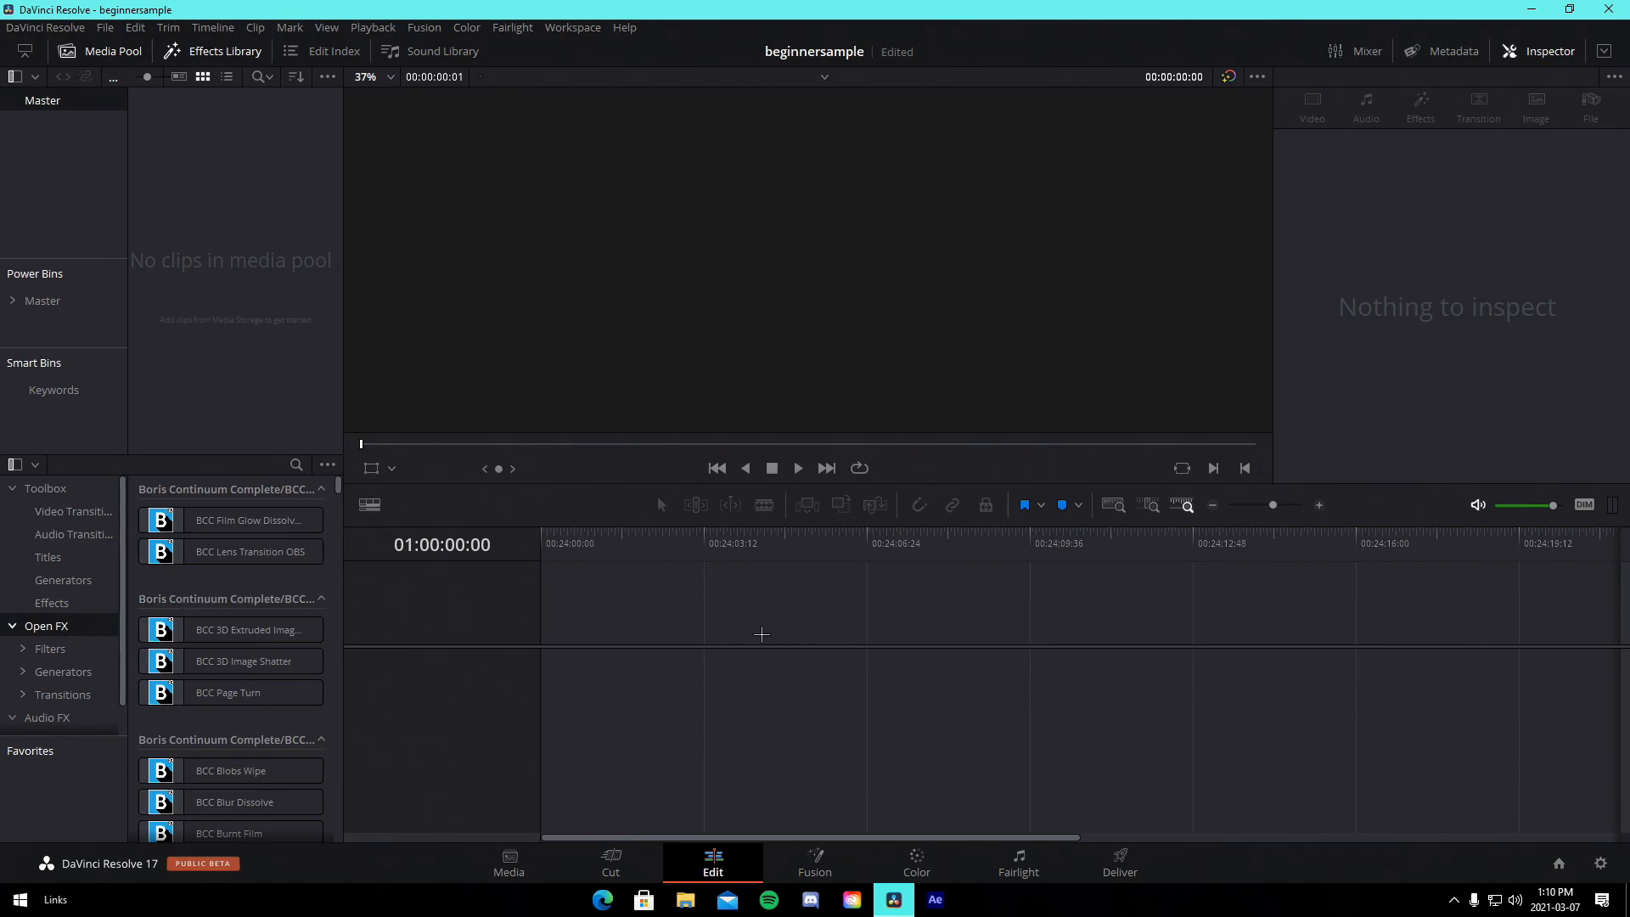
- Import the video clips 1, 2 and 4 from the yoyyosi folder into the media pool
click(686, 900)
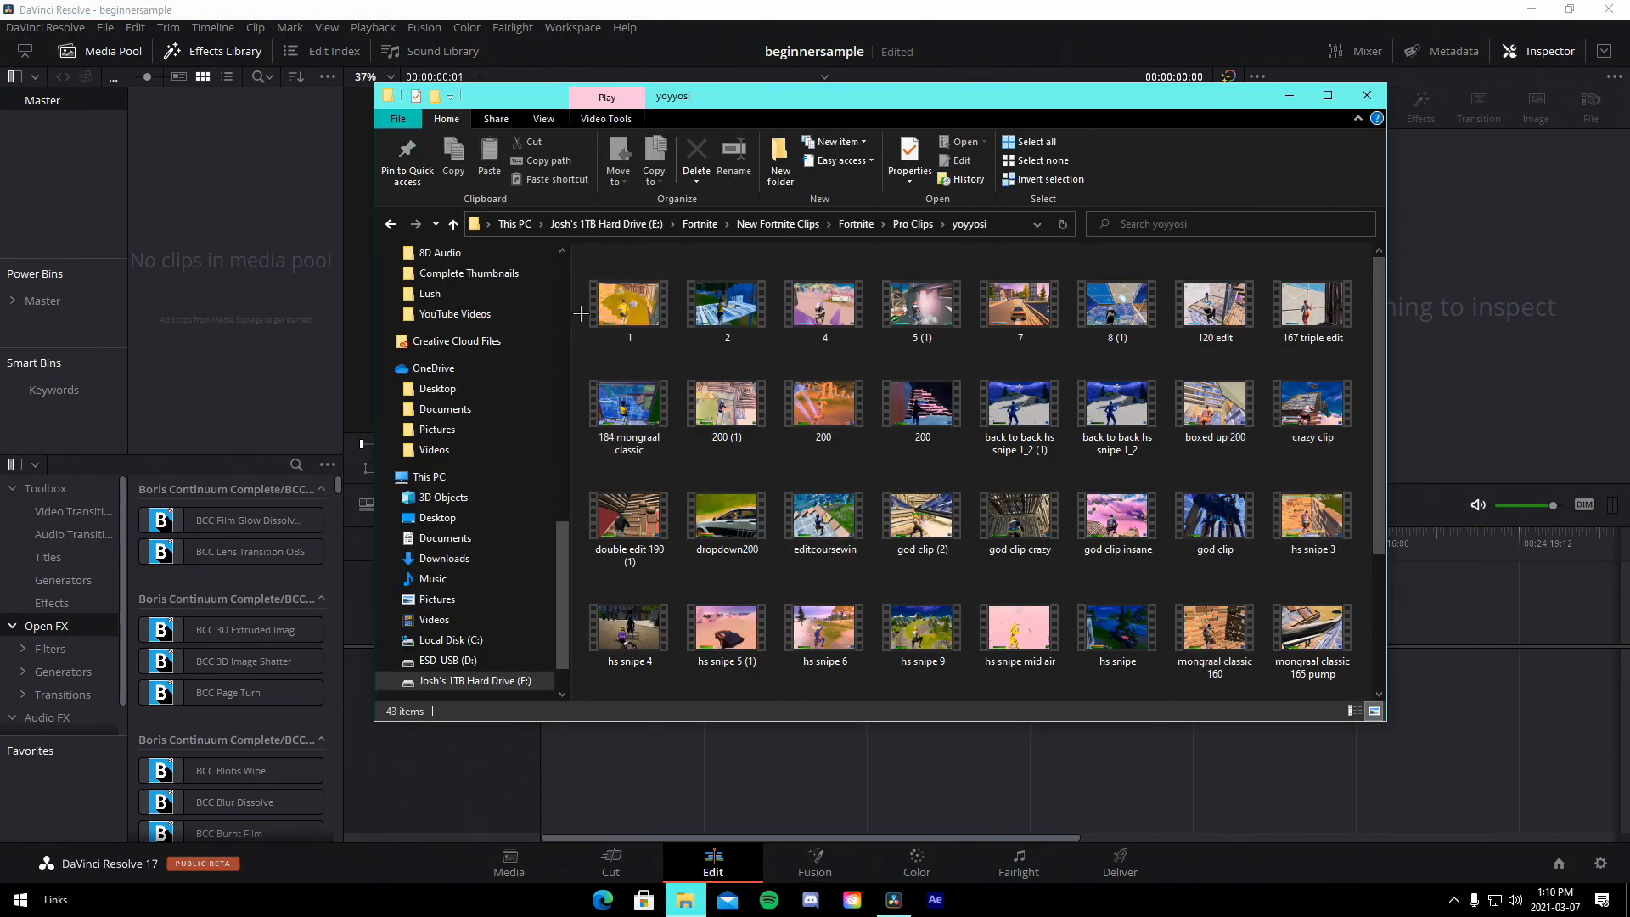
drag(581, 315, 793, 317)
drag(629, 306, 244, 206)
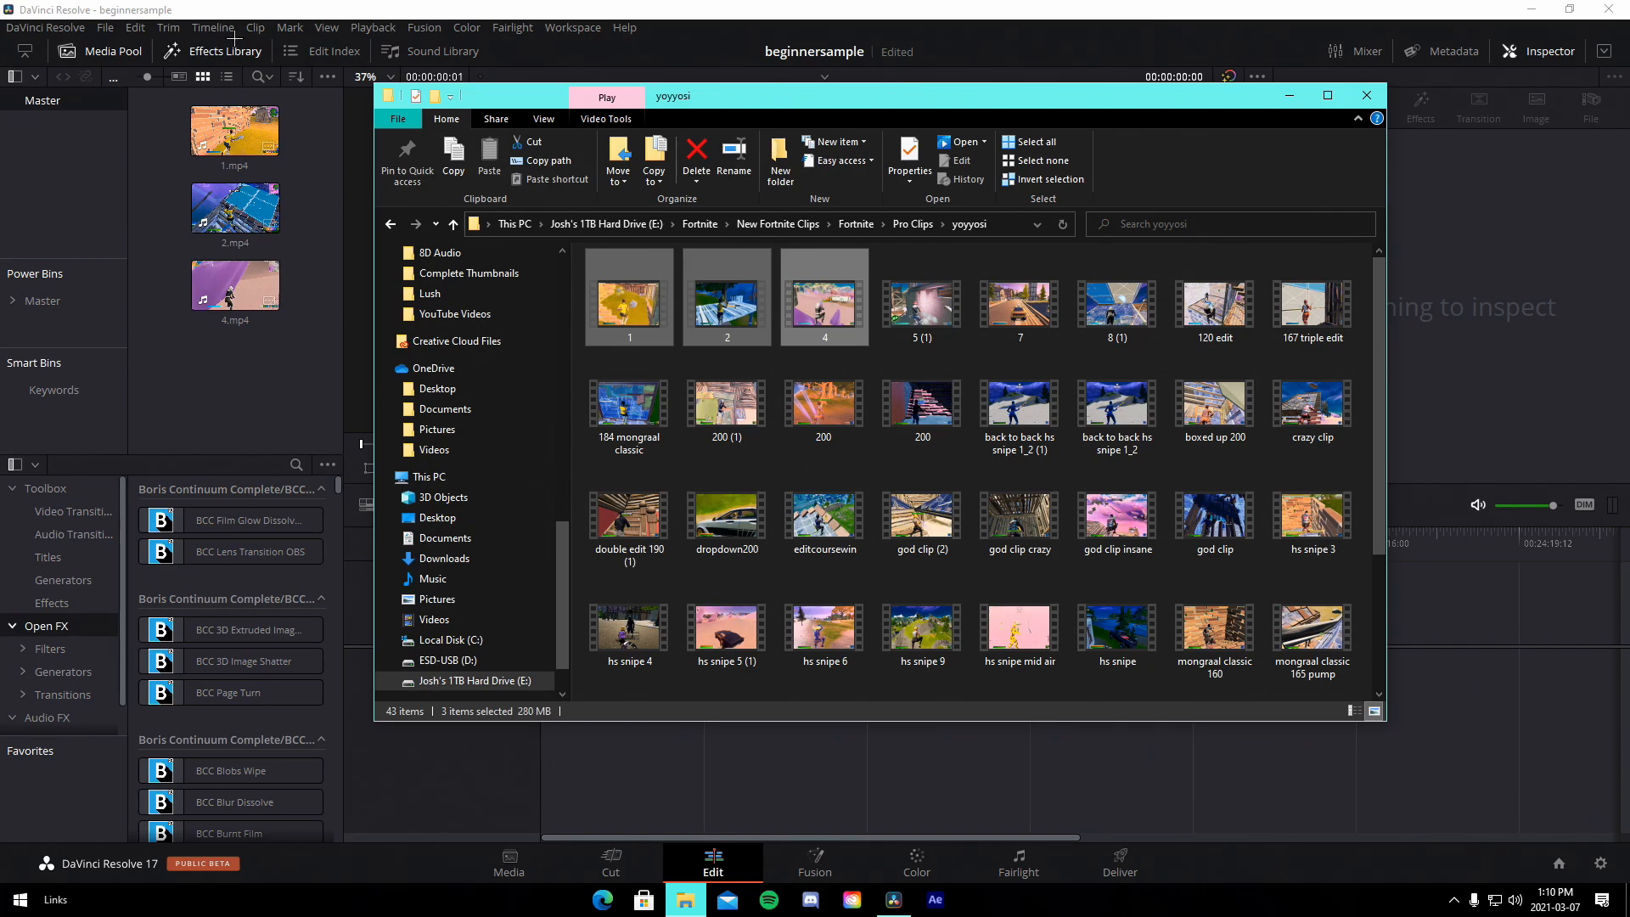
- Import the song Blanco - Wanted (Lyrics) from the Montage Music folder and the clip deserthighlights2 from the Cinematics Fortnite folder
click(454, 274)
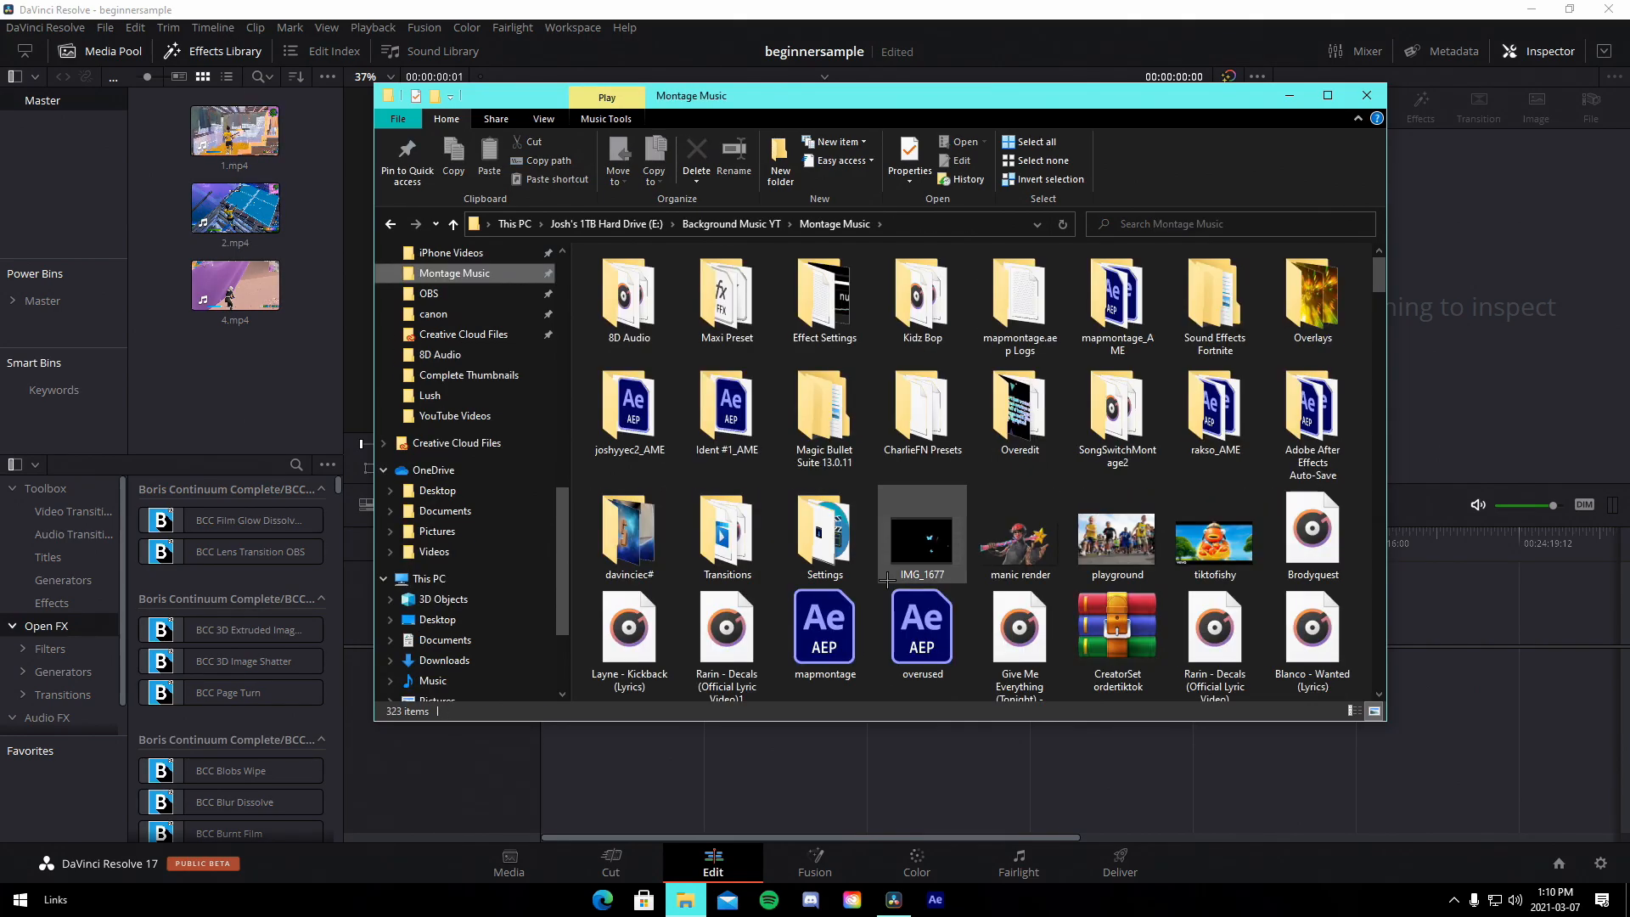
scroll(976, 518, down, 2)
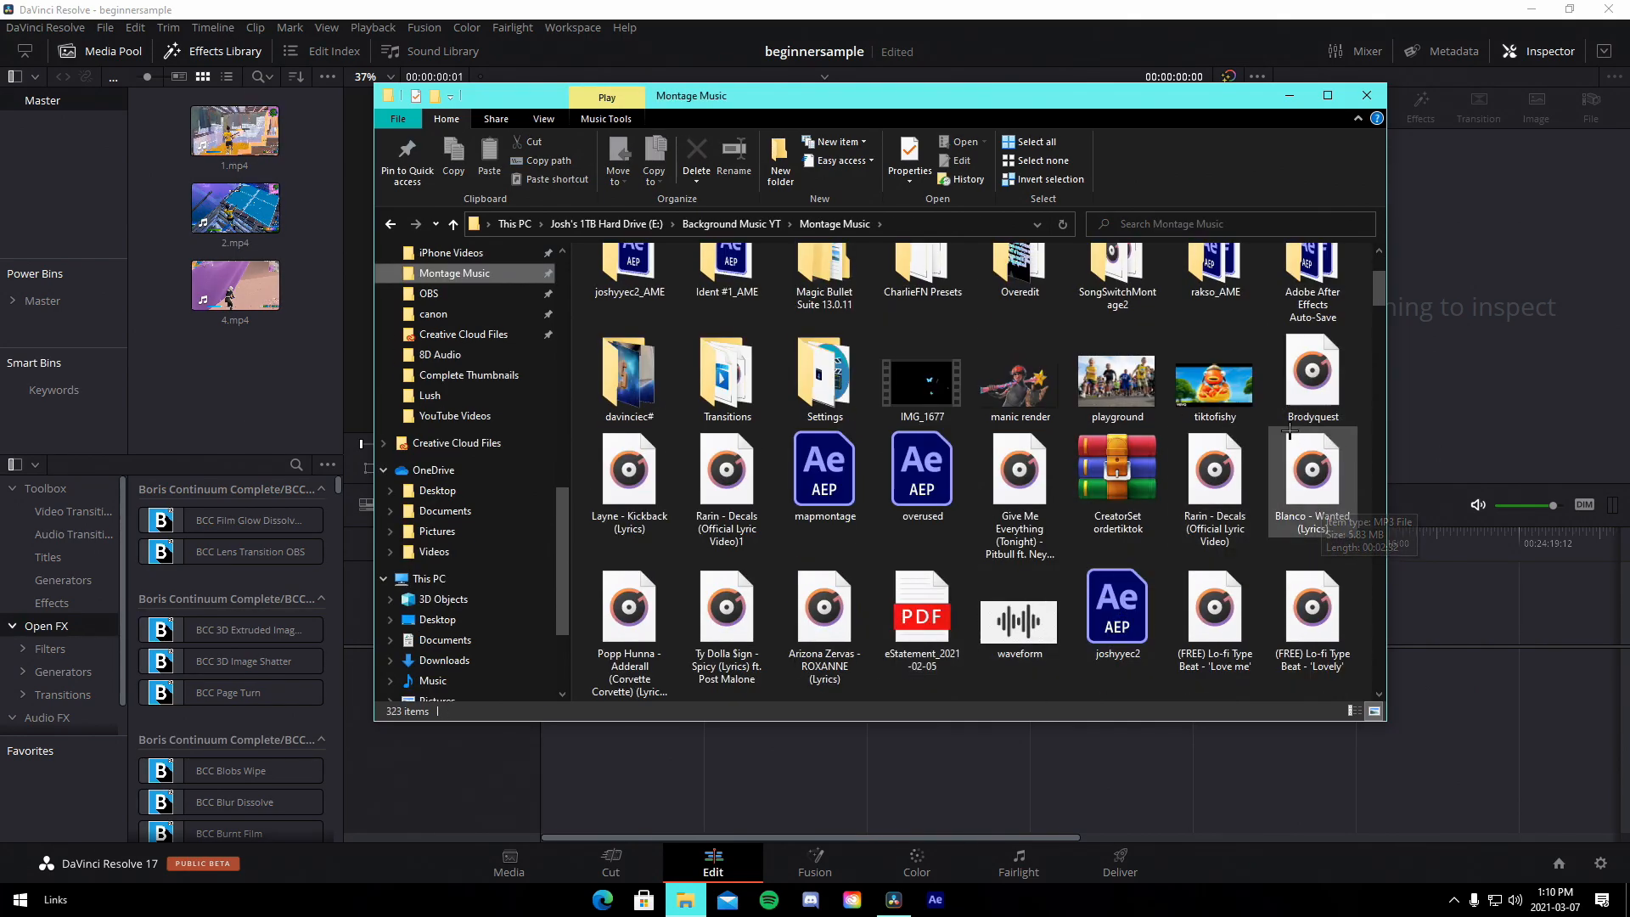
drag(1318, 487, 231, 384)
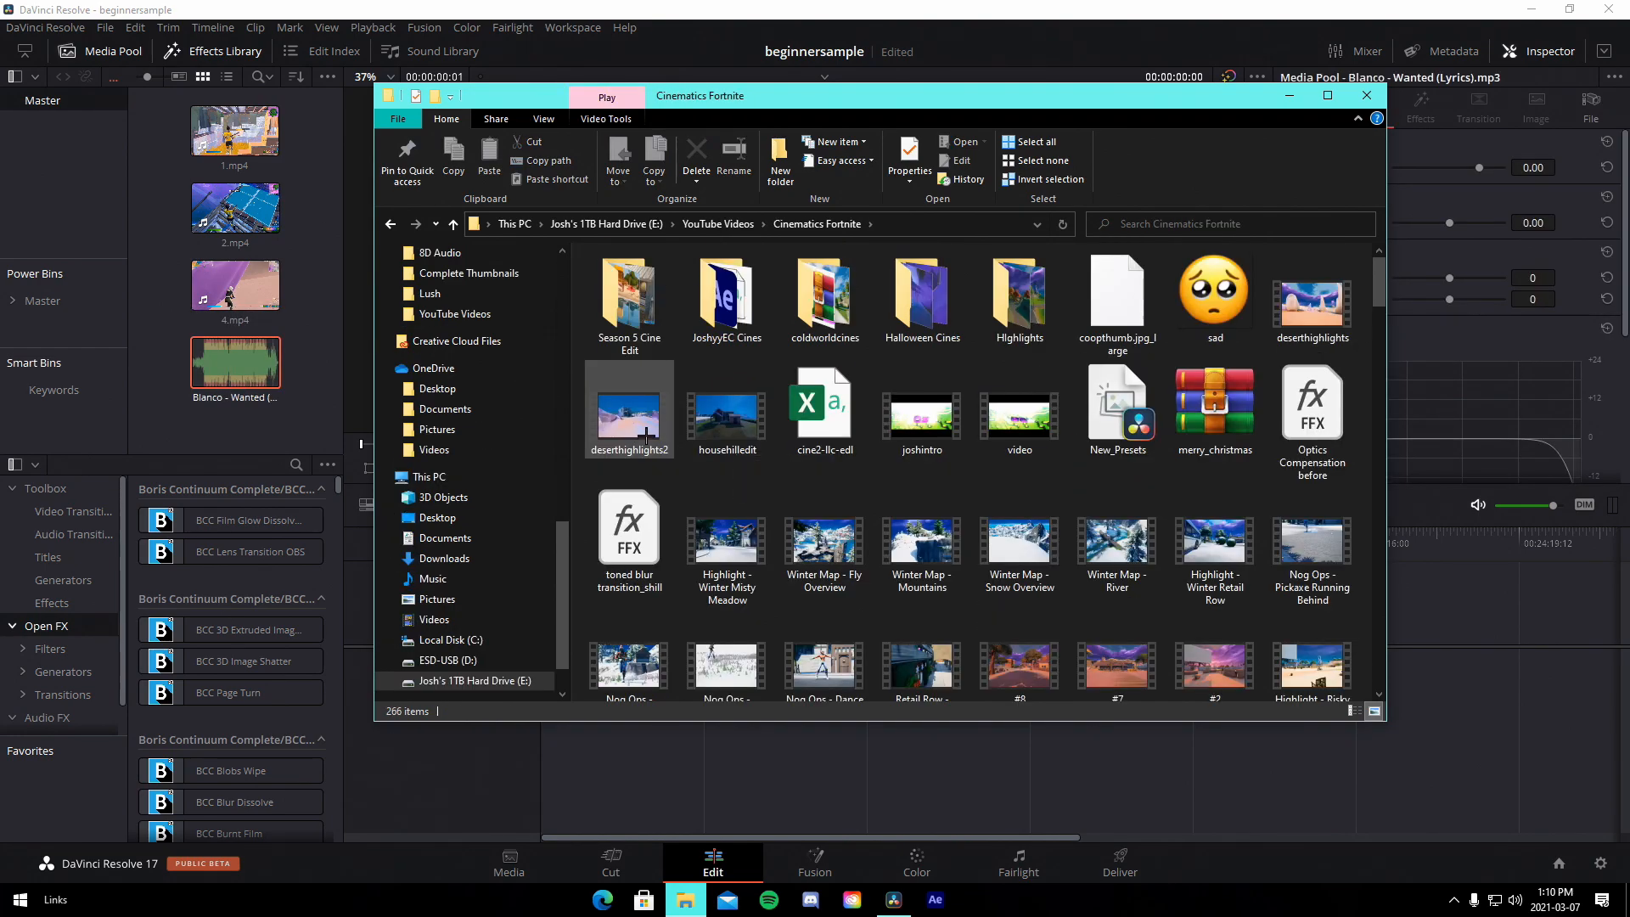
drag(629, 412, 247, 382)
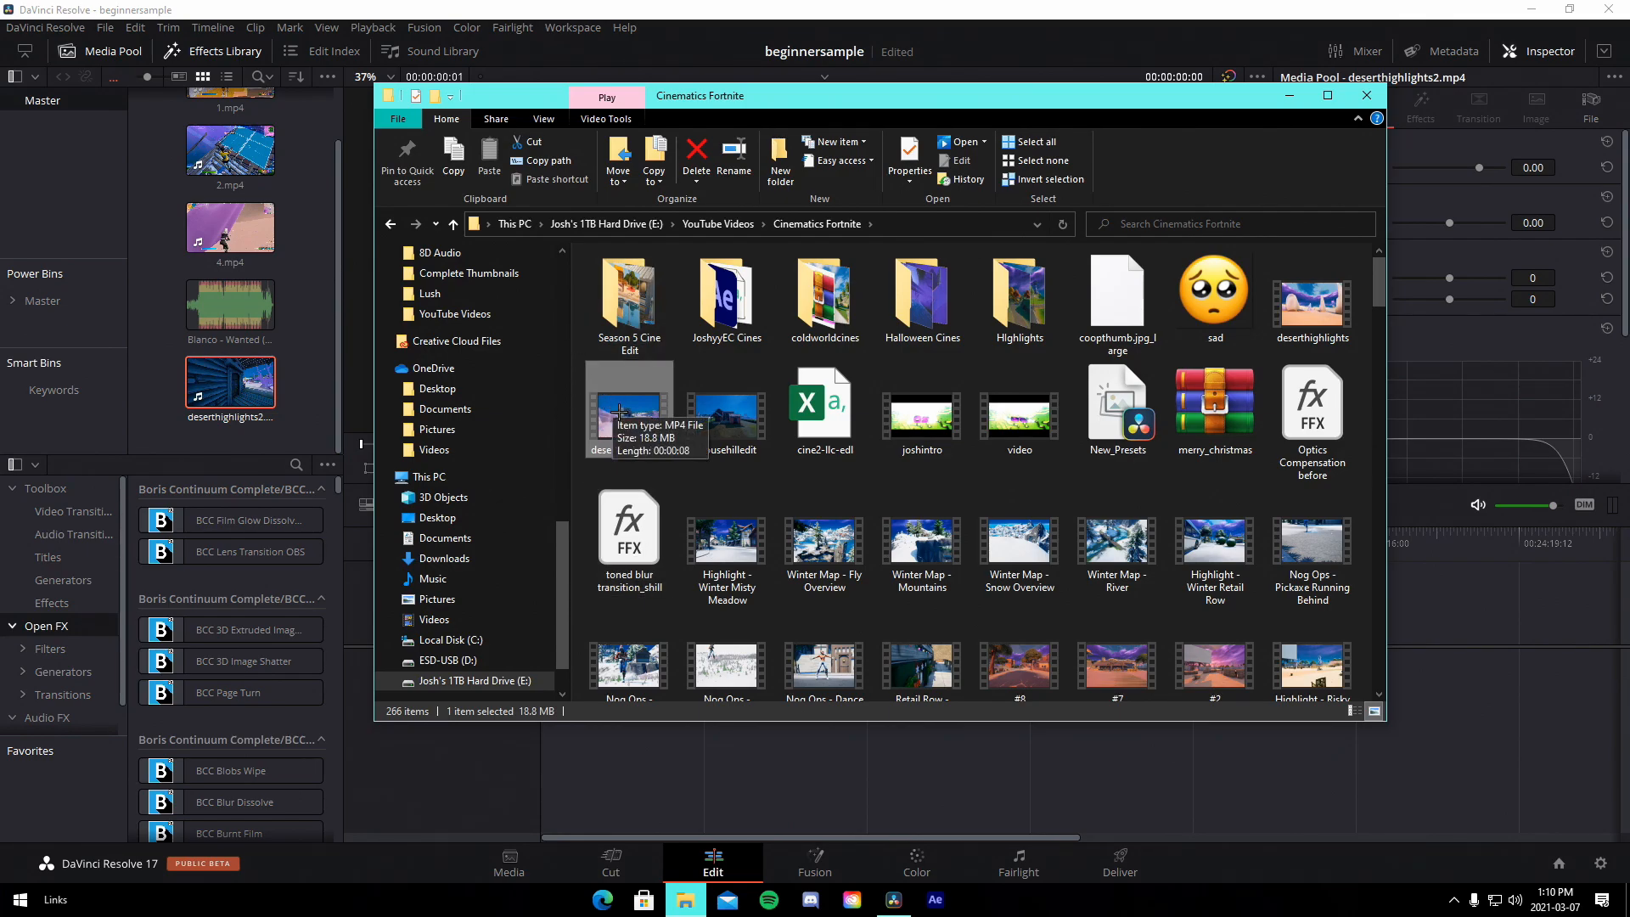
click(290, 338)
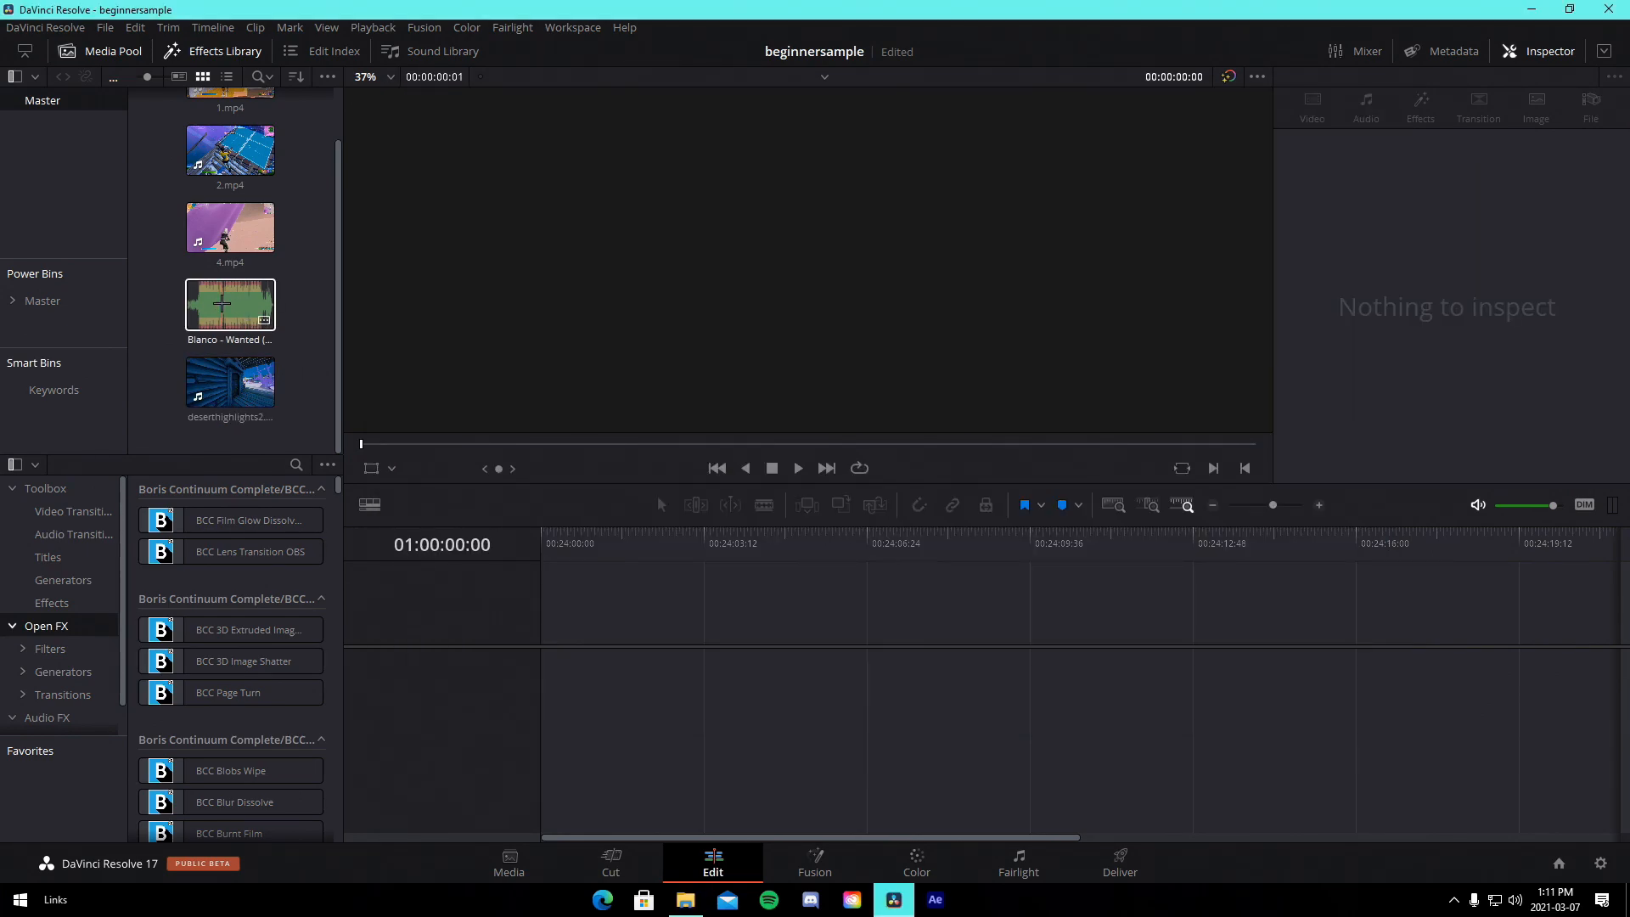
- Place the Blanco - Wanted (Lyrics) song on Audio 1 at the start of a new timeline
drag(219, 296, 554, 656)
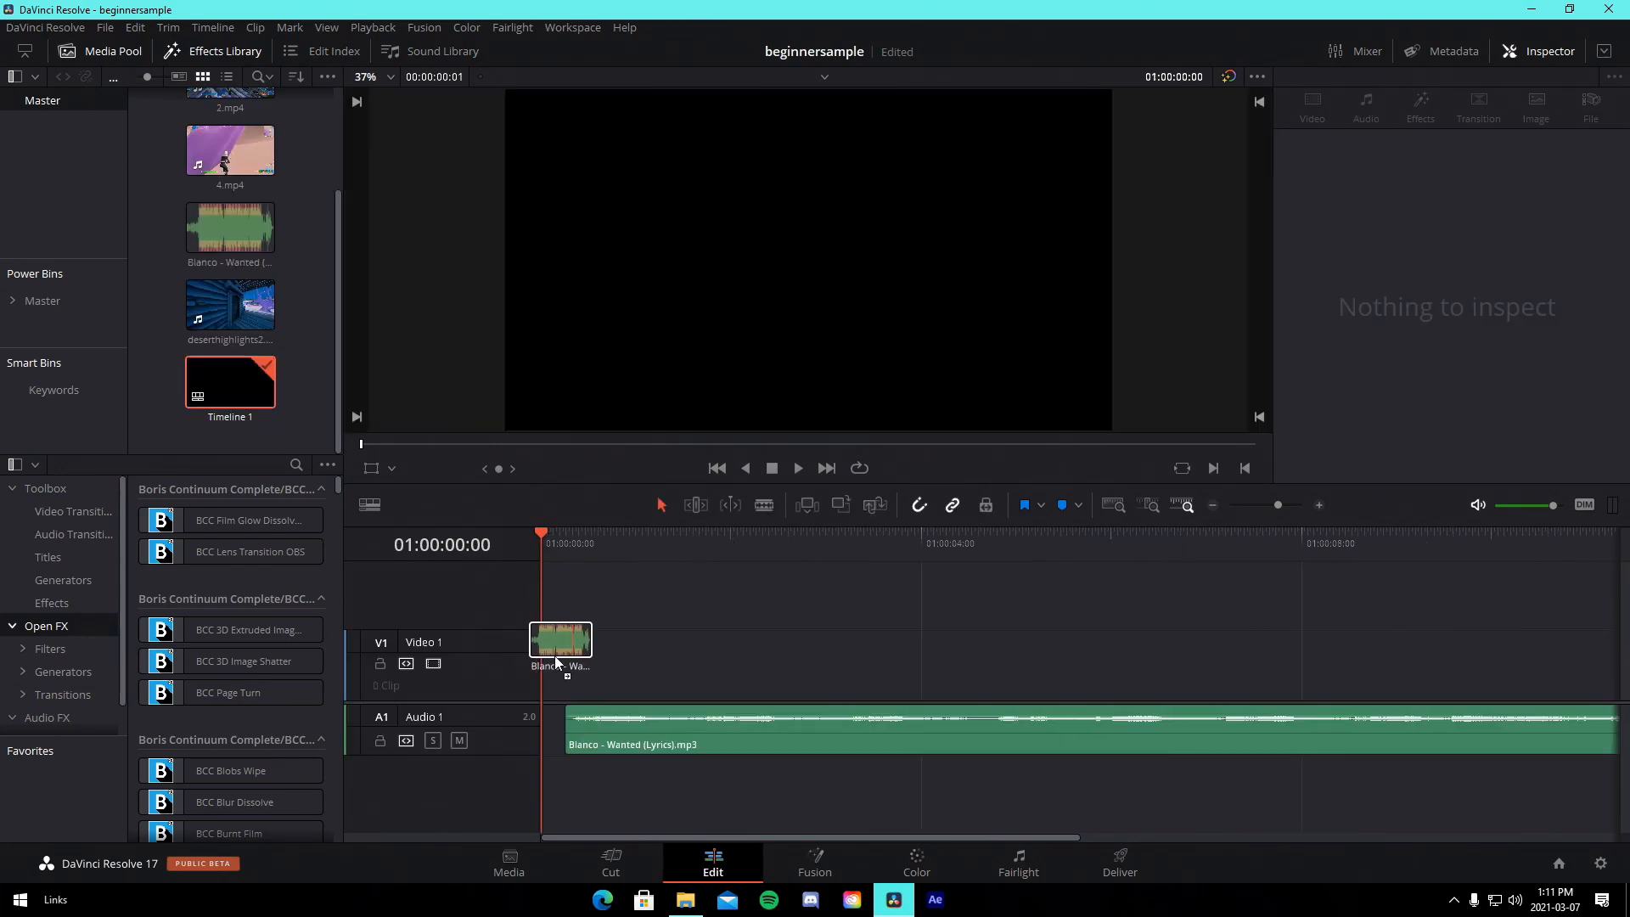
drag(1280, 508, 1265, 506)
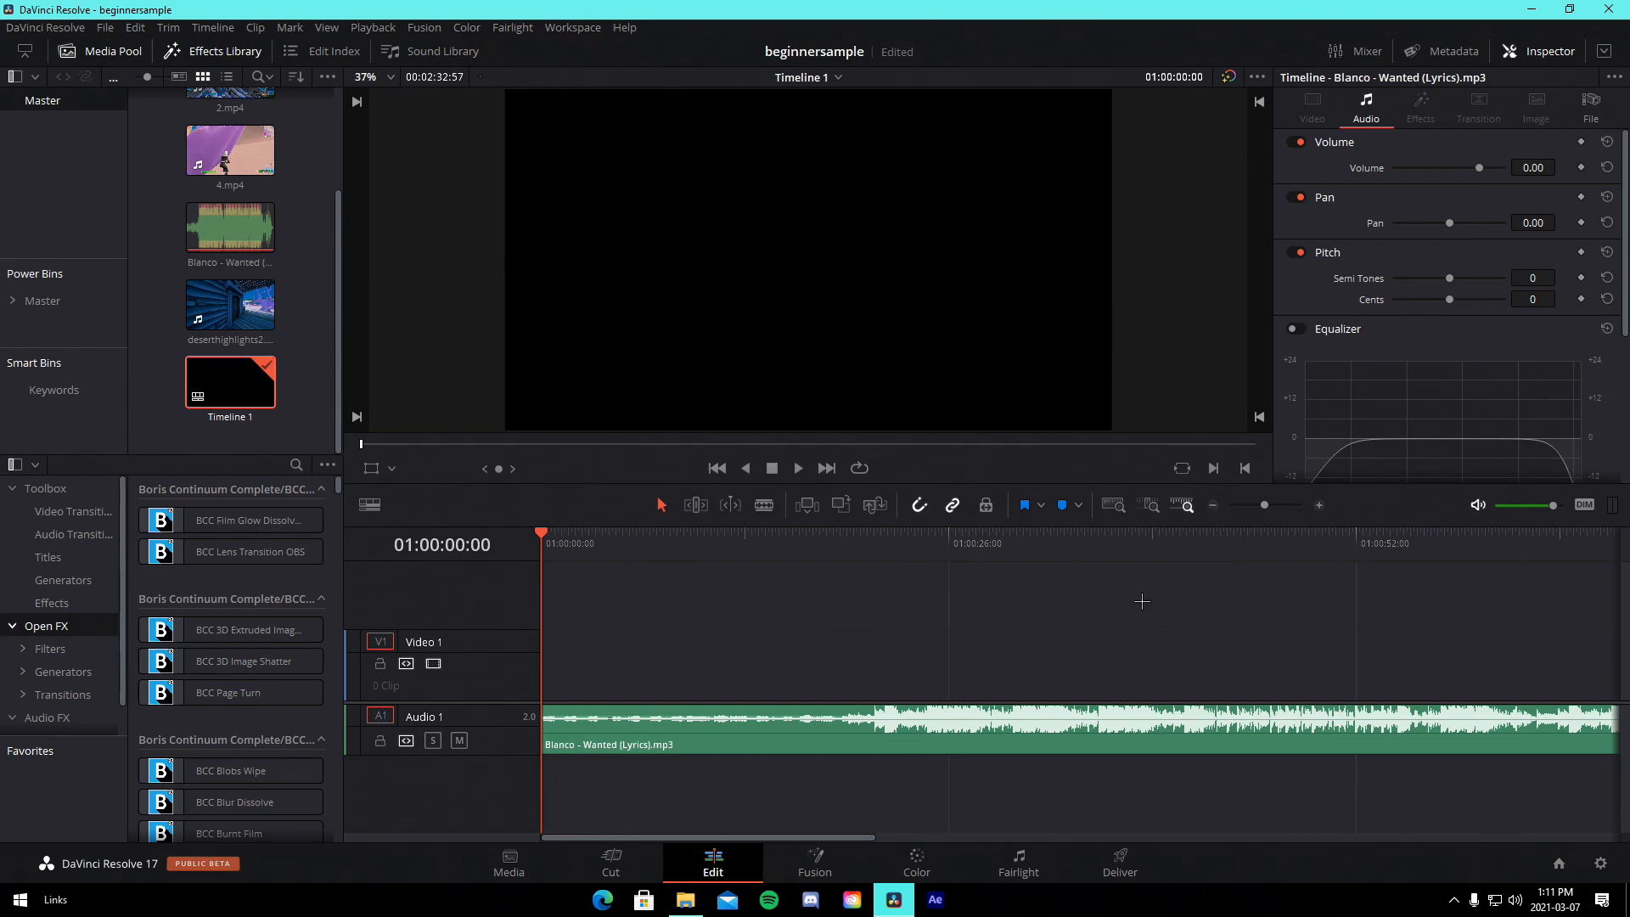
scroll(916, 642, down, 2)
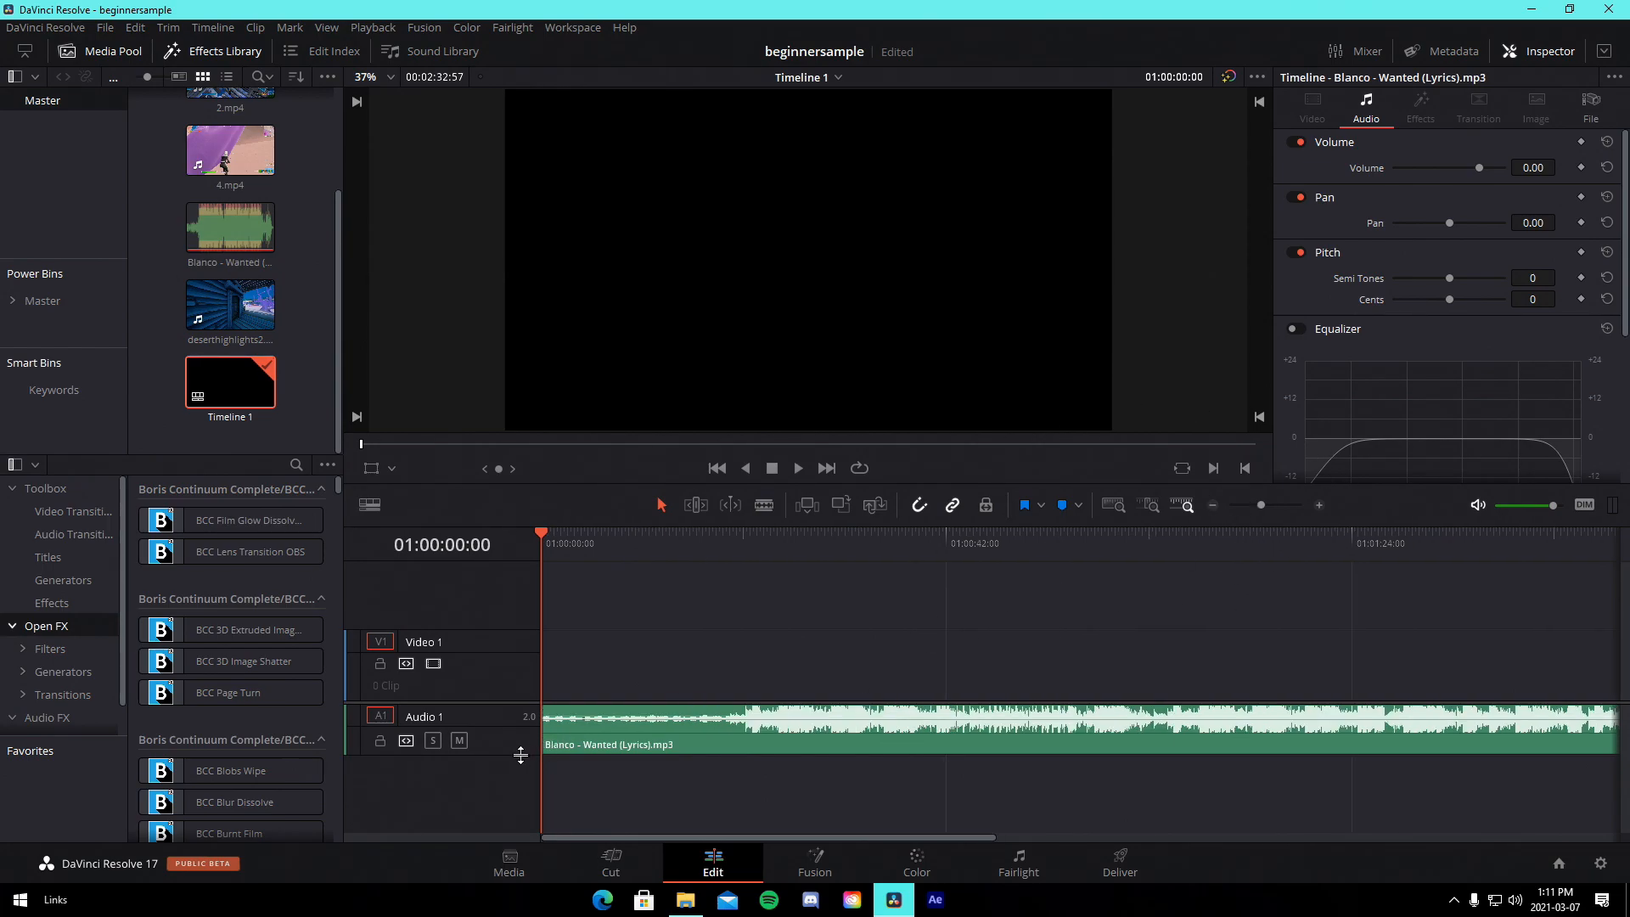
drag(516, 755, 512, 718)
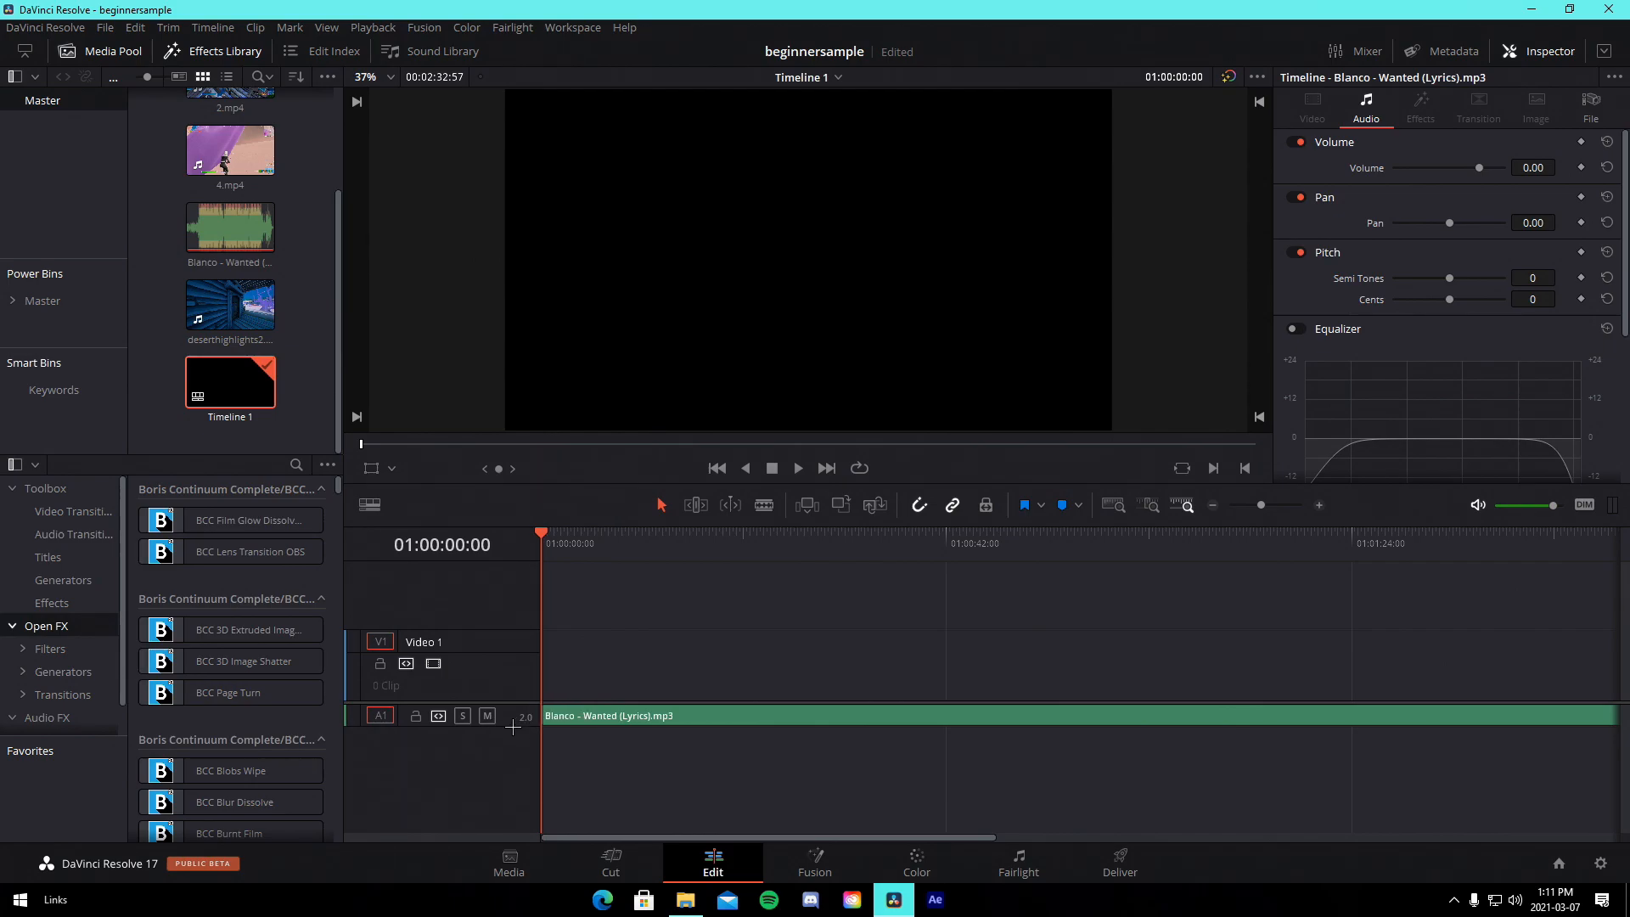
drag(511, 725, 513, 756)
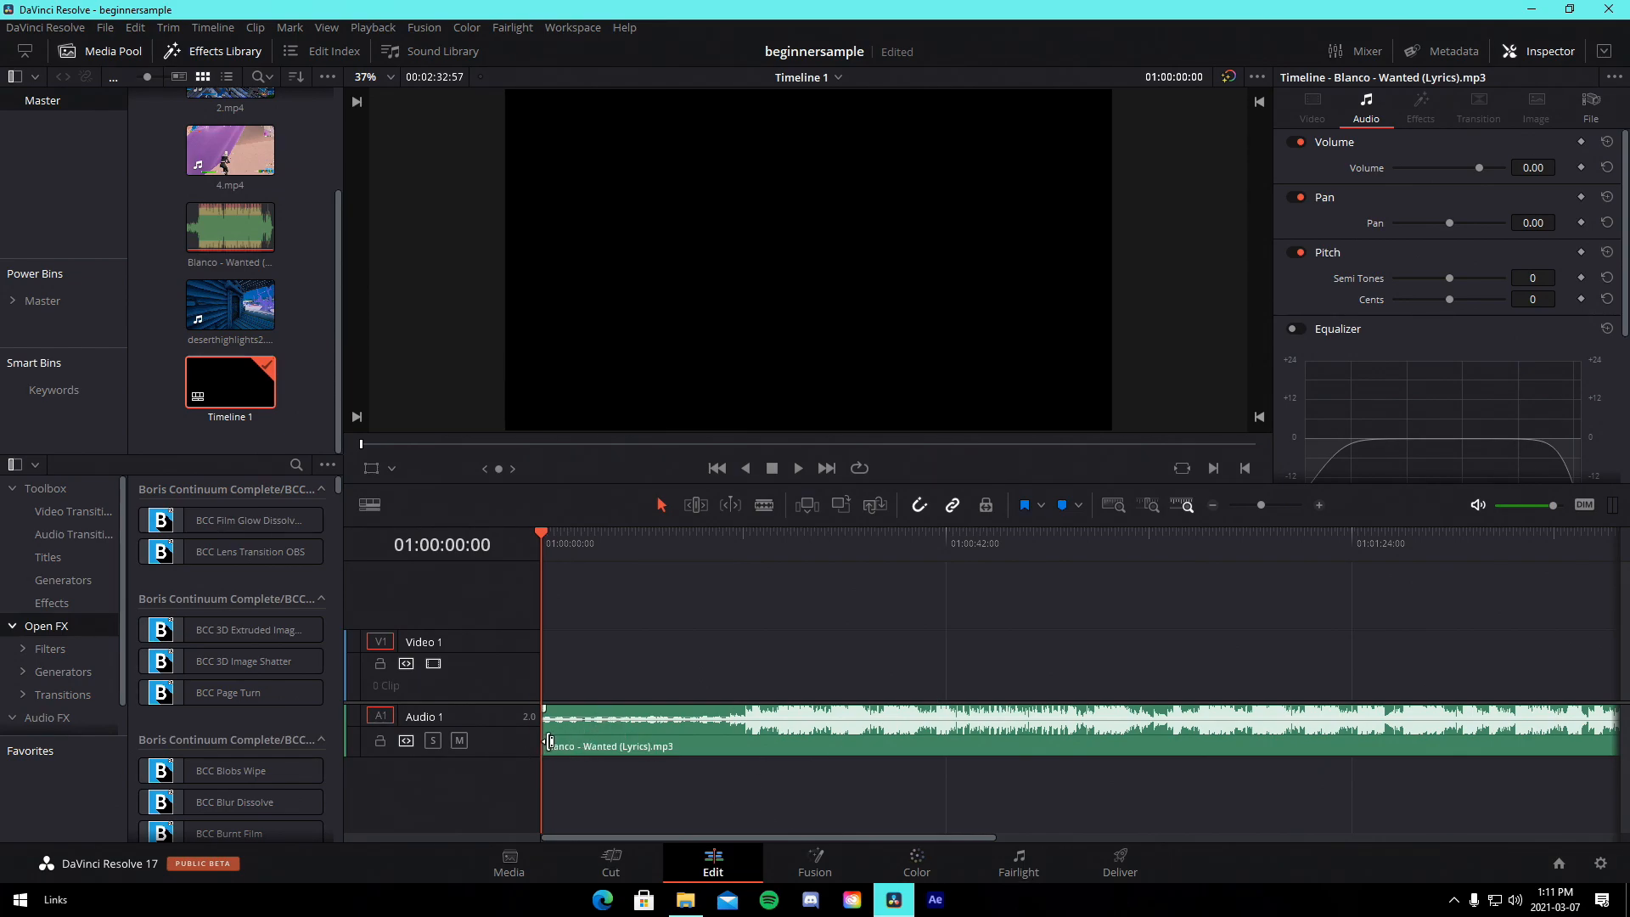
- Trim about 14 seconds off the song's start, and cut away everything after about 26 seconds of the remaining audio
drag(549, 742, 637, 733)
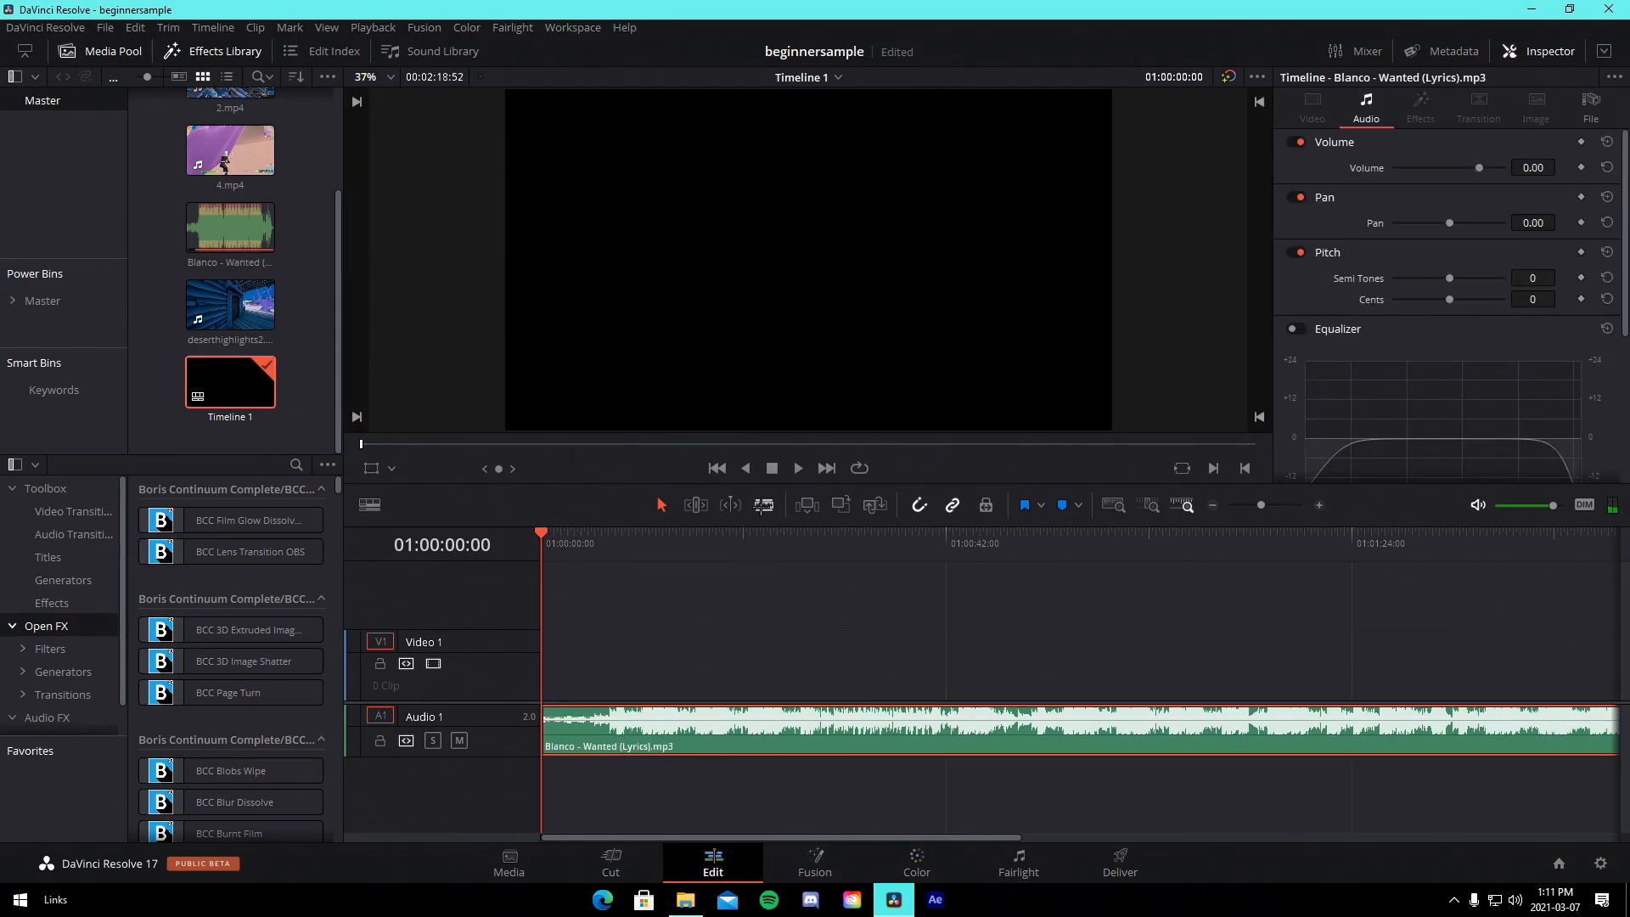
click(763, 505)
click(796, 745)
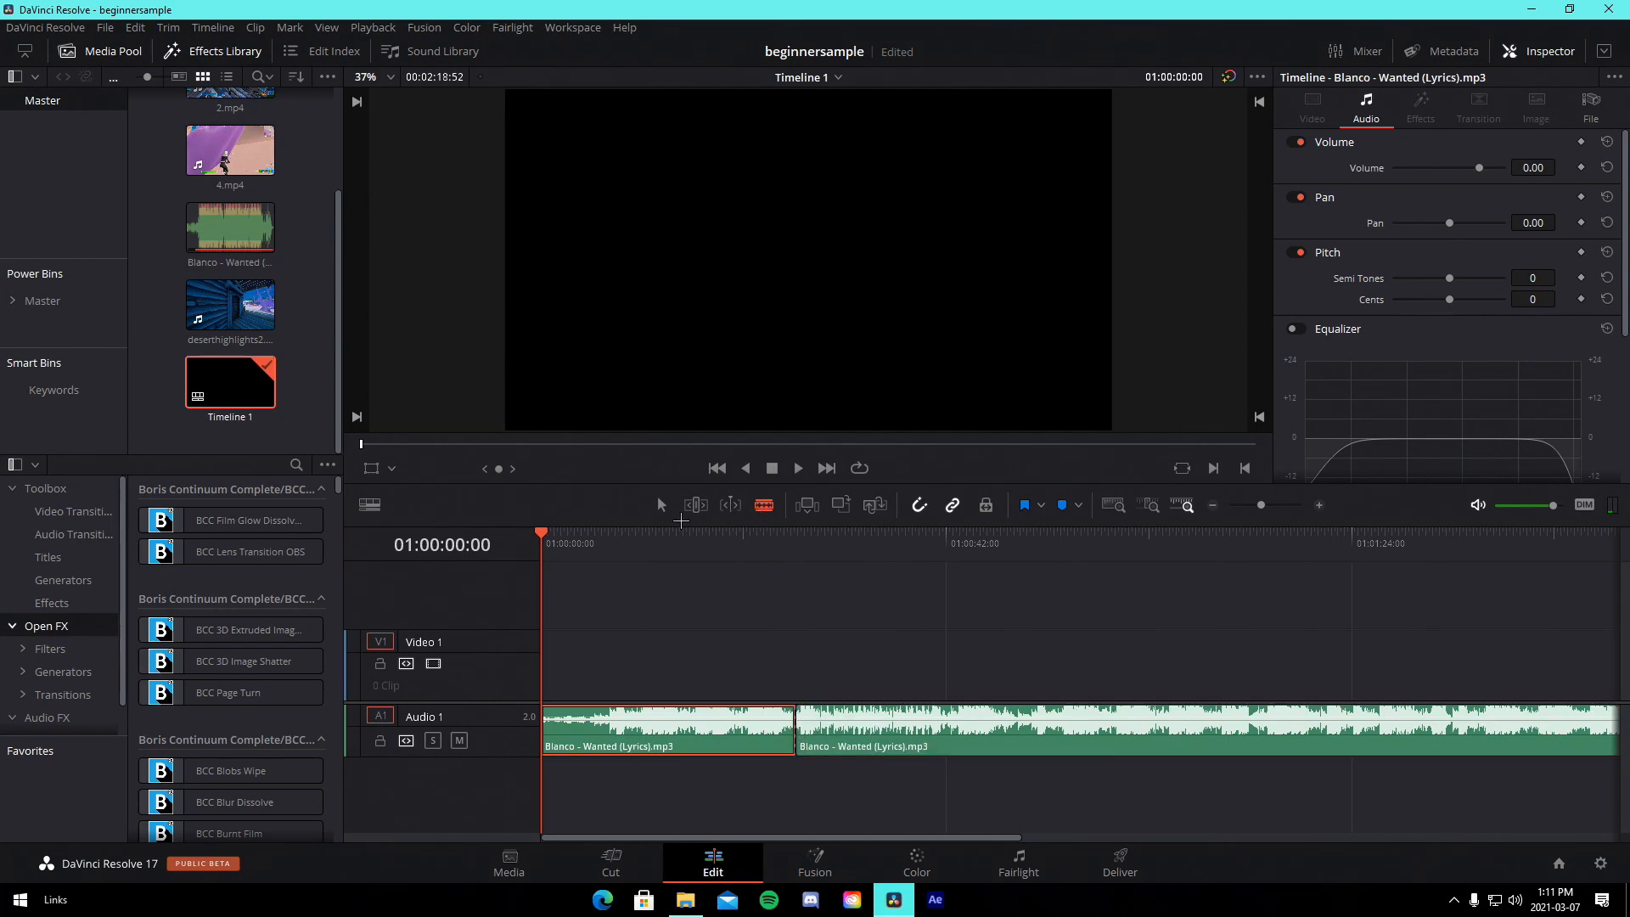
key(a)
click(889, 731)
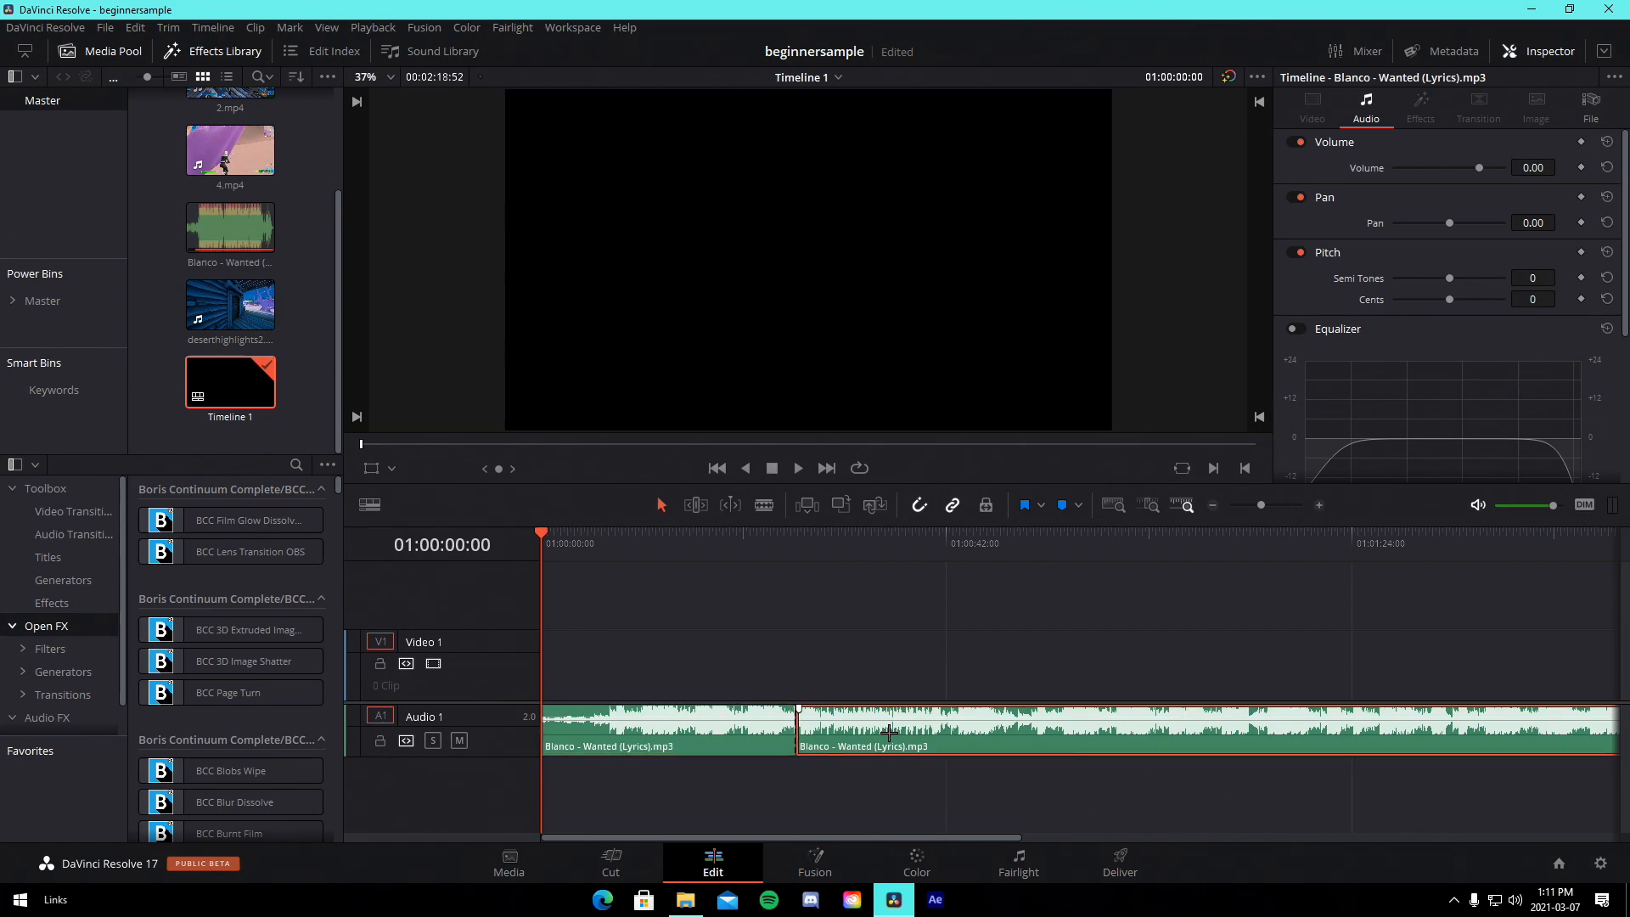
key(Delete)
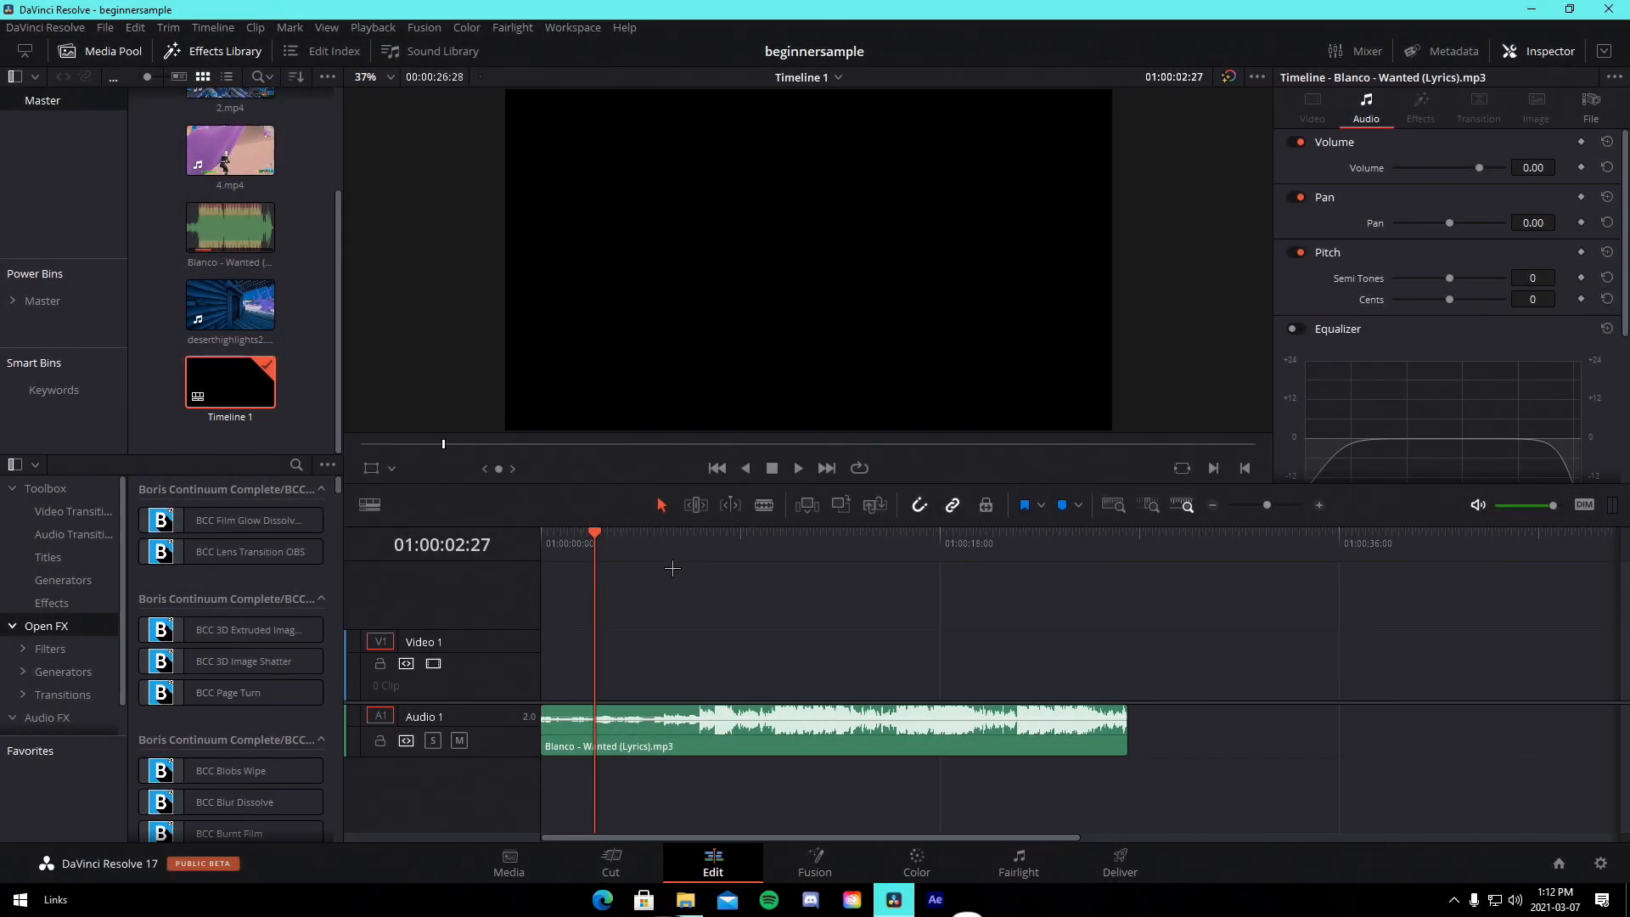
- Add a marker to the song clip at the beat drop, at 01:00:07:51
drag(596, 531, 825, 533)
click(700, 538)
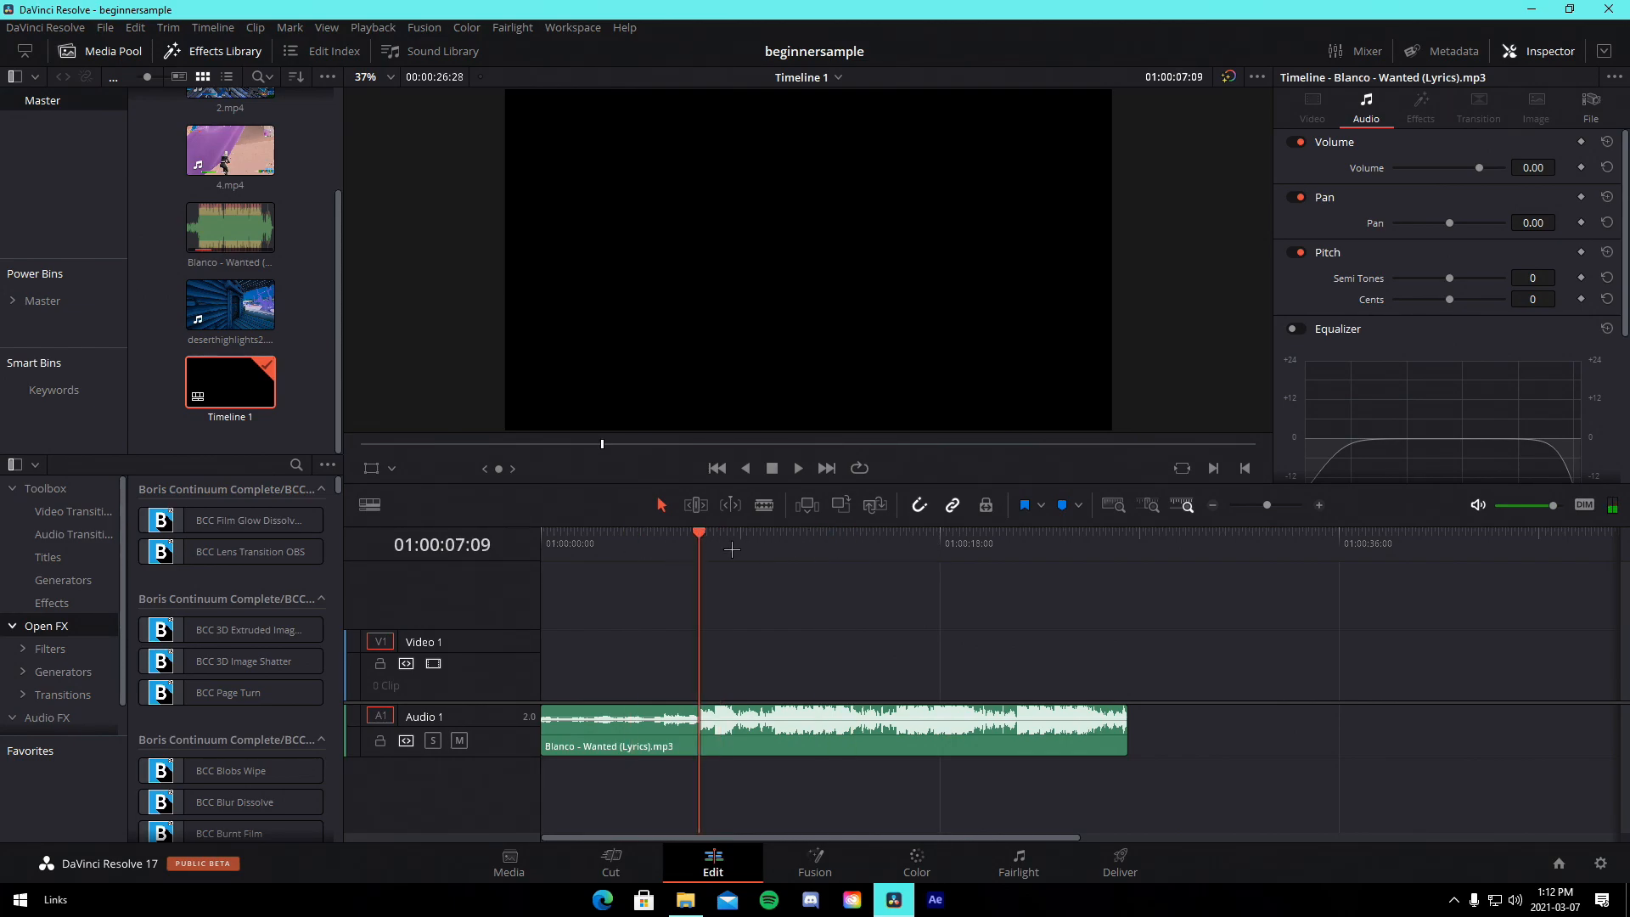
drag(702, 547, 715, 547)
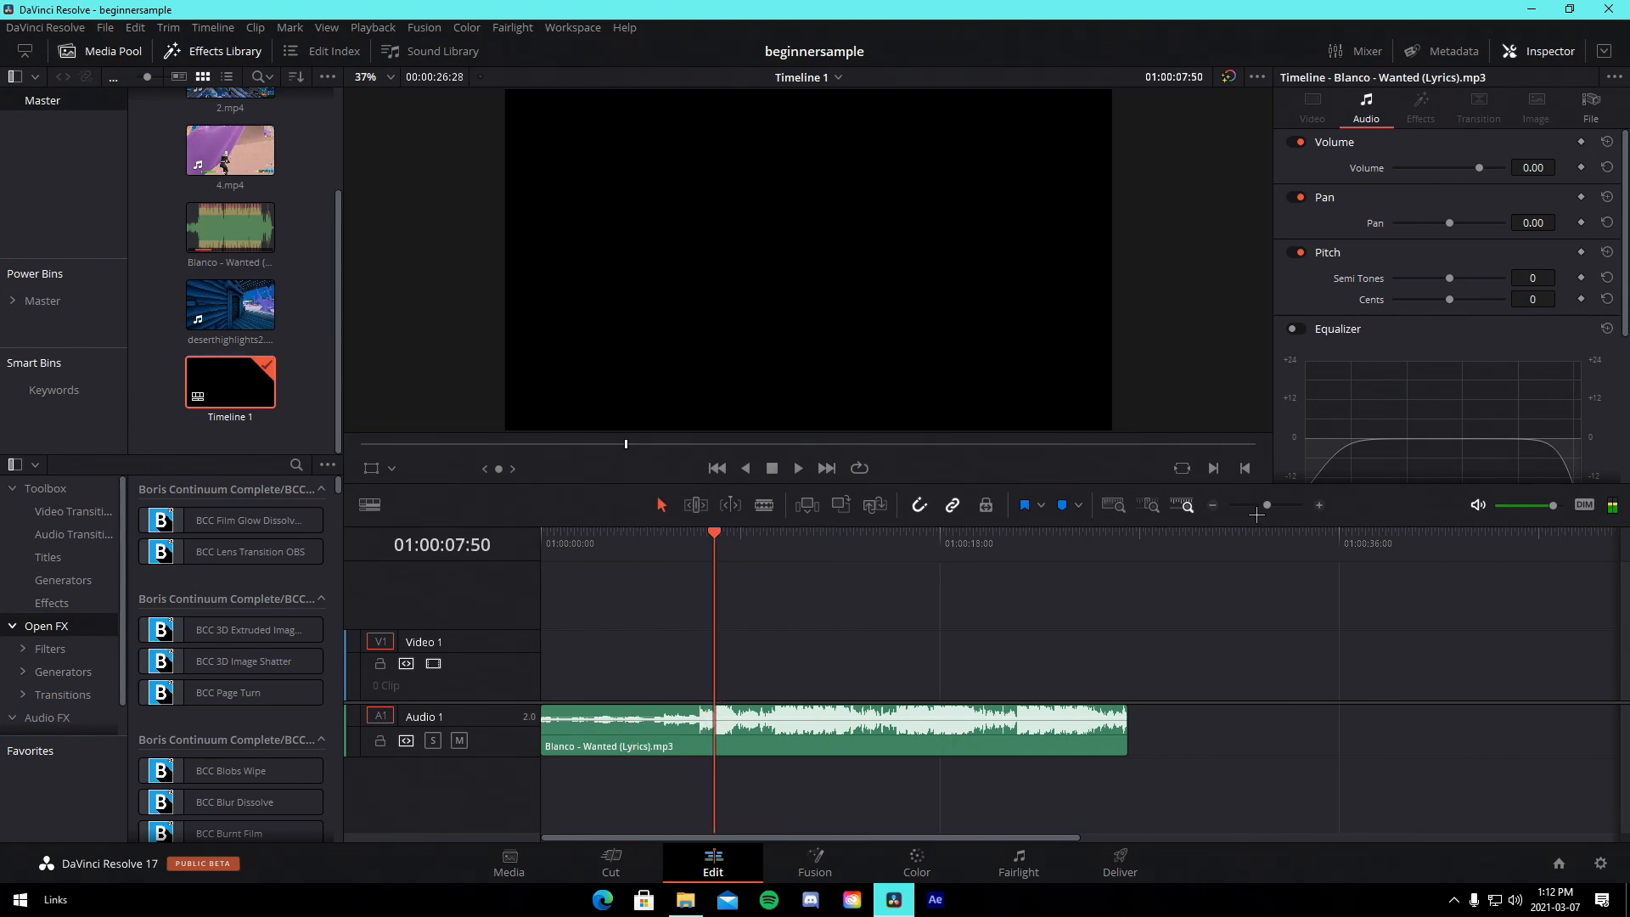
drag(1267, 505, 1273, 505)
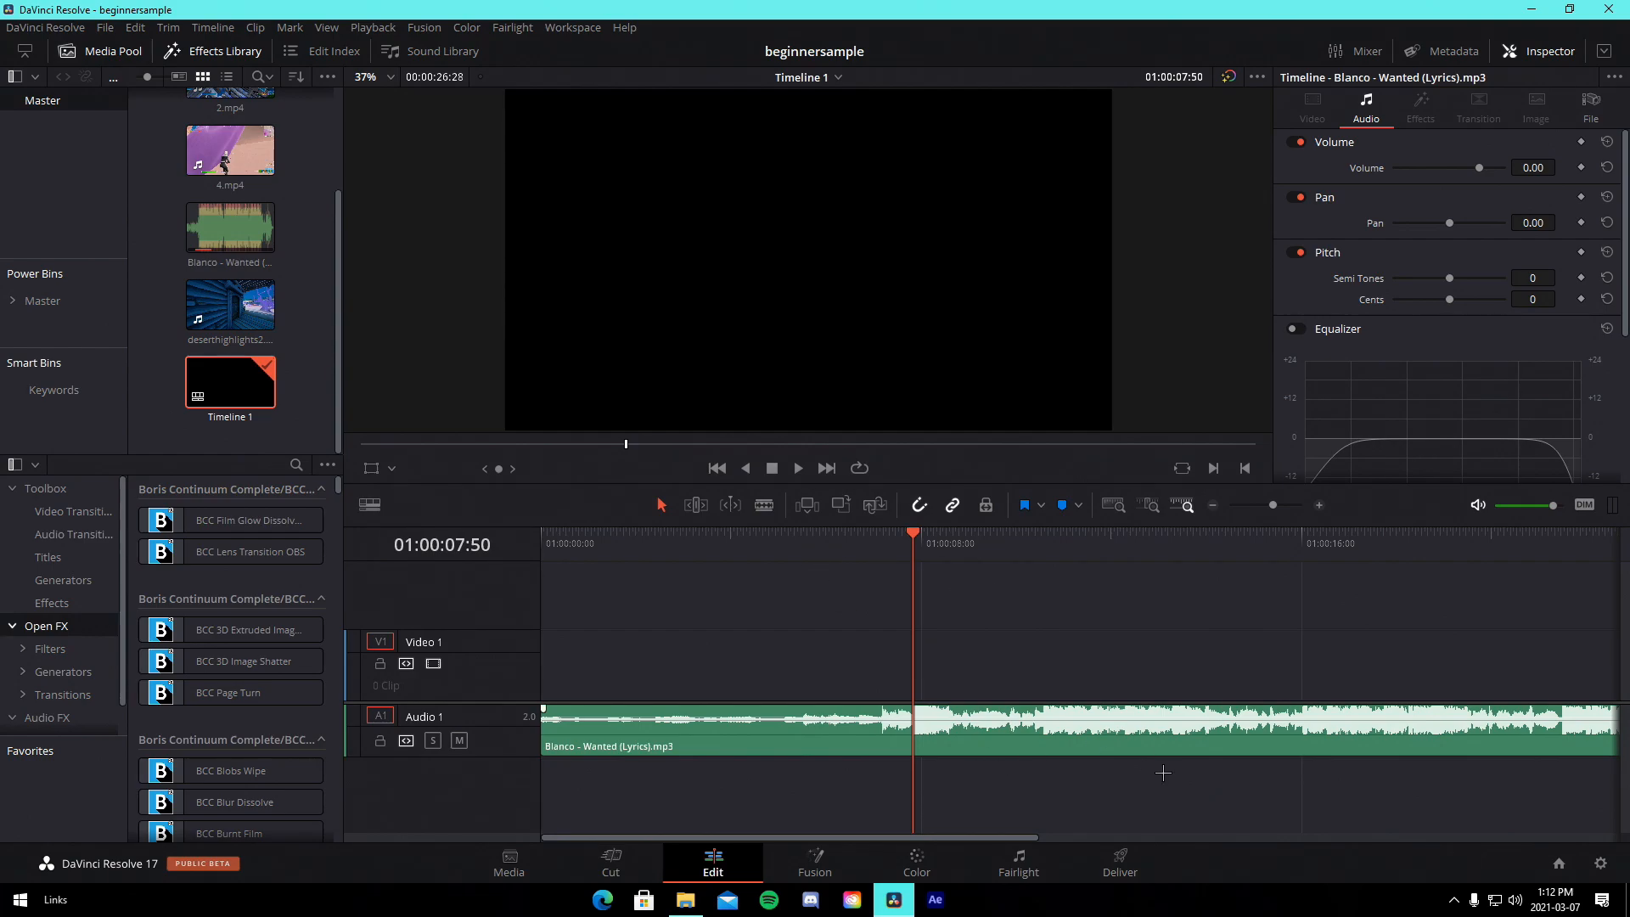
click(1048, 720)
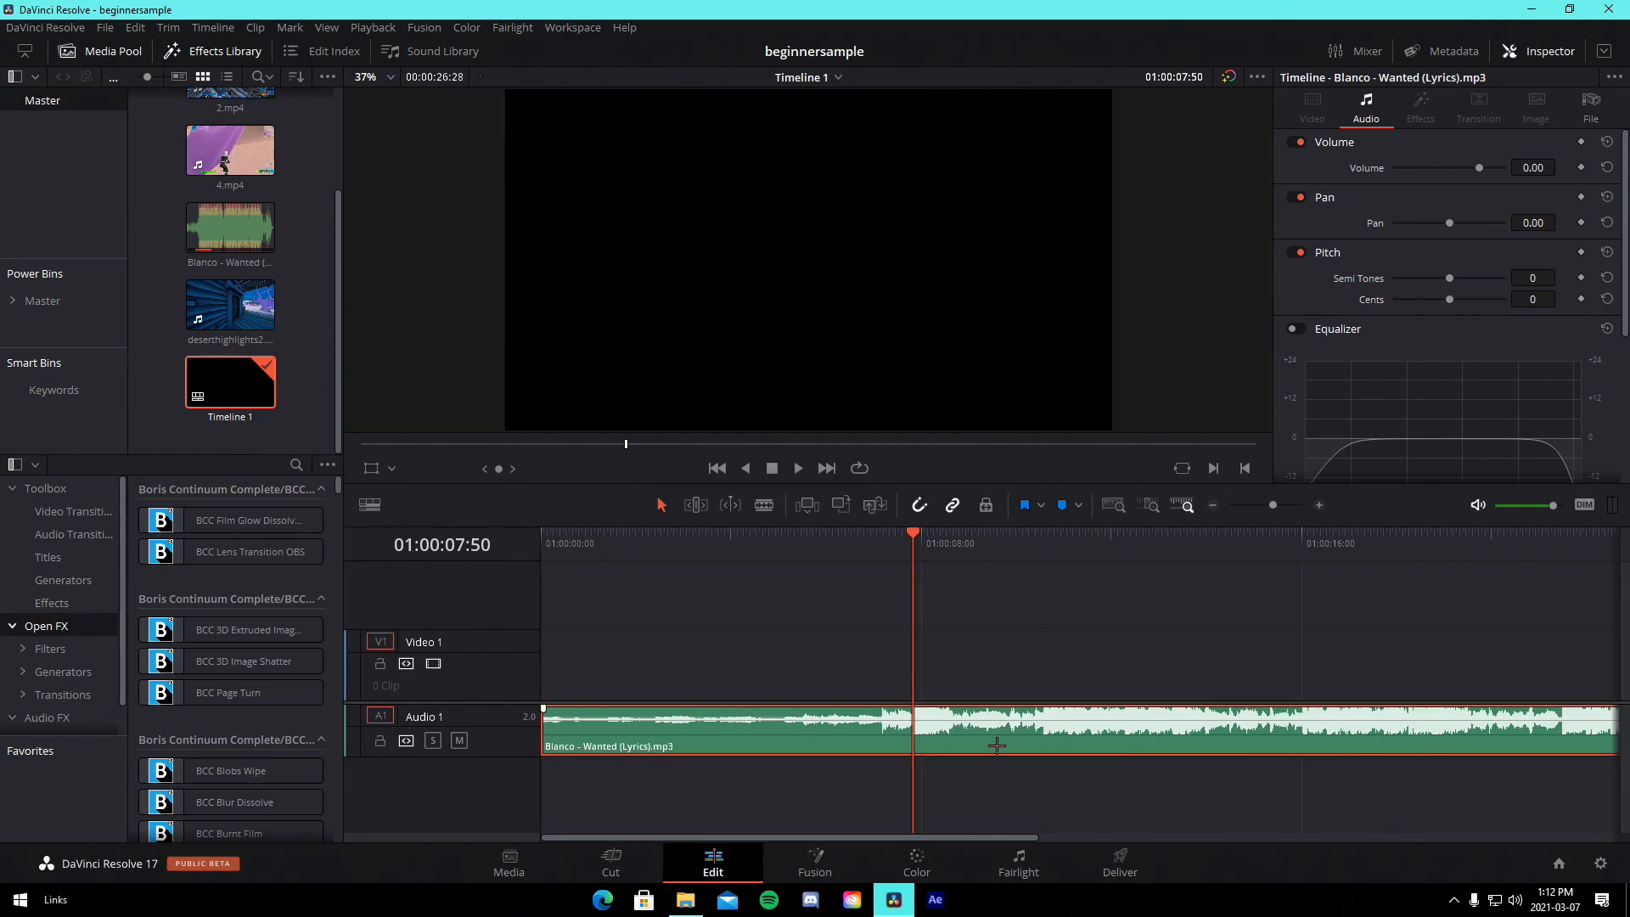
drag(1272, 505, 1285, 505)
click(1102, 544)
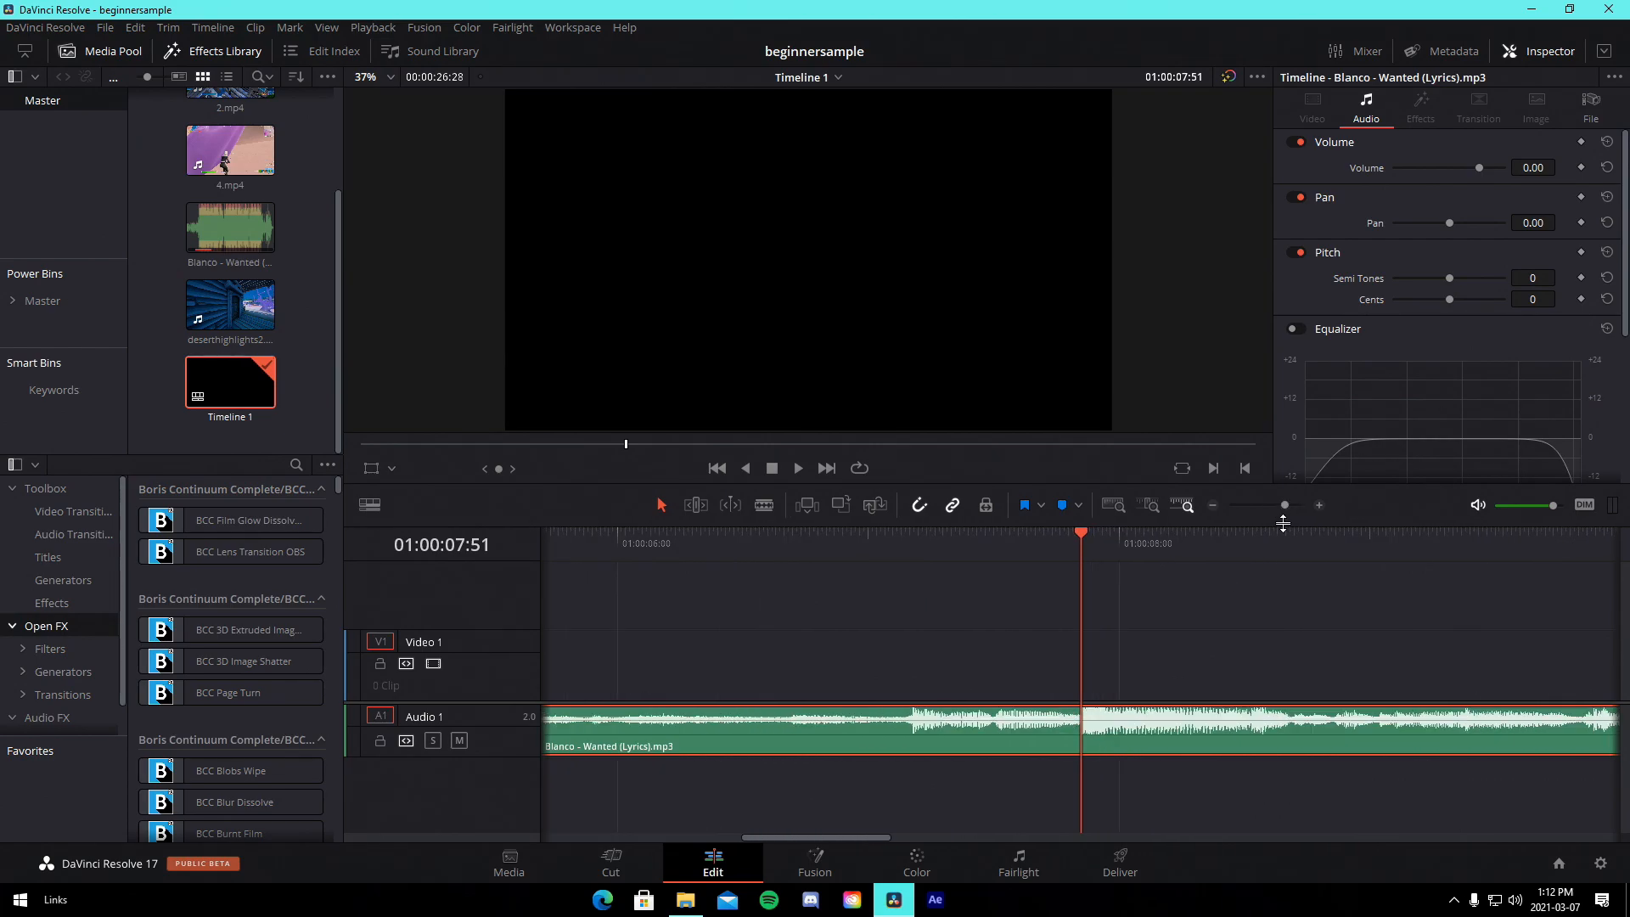
key(m)
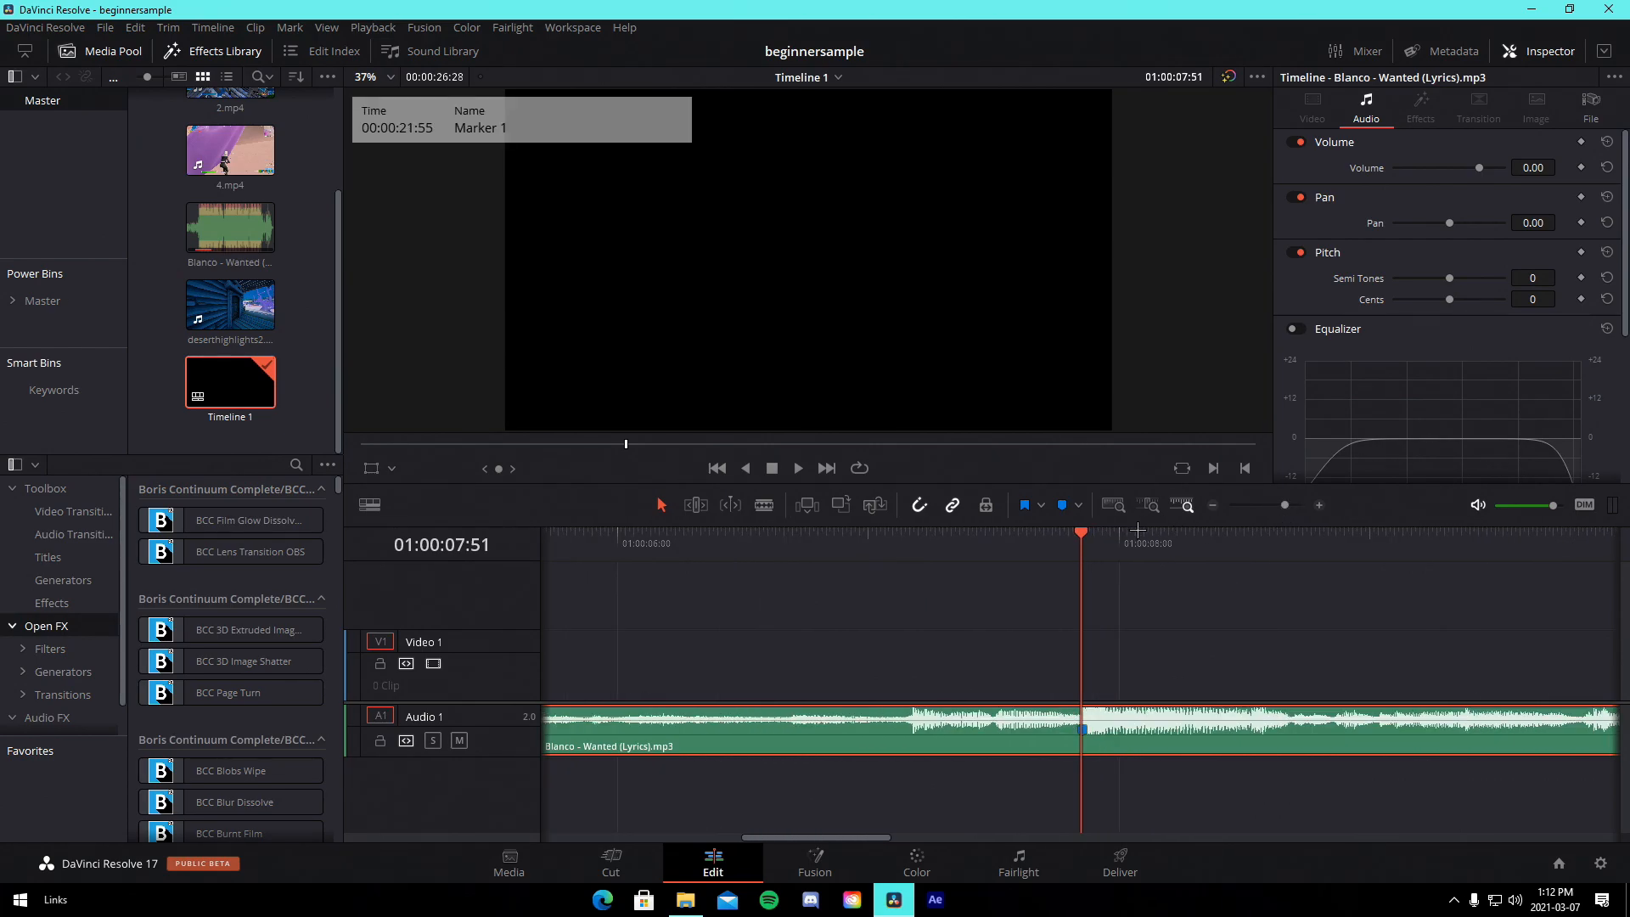
- Add two more markers to the song clip on the following strong beats, the last one at 01:00:13:17
click(1052, 565)
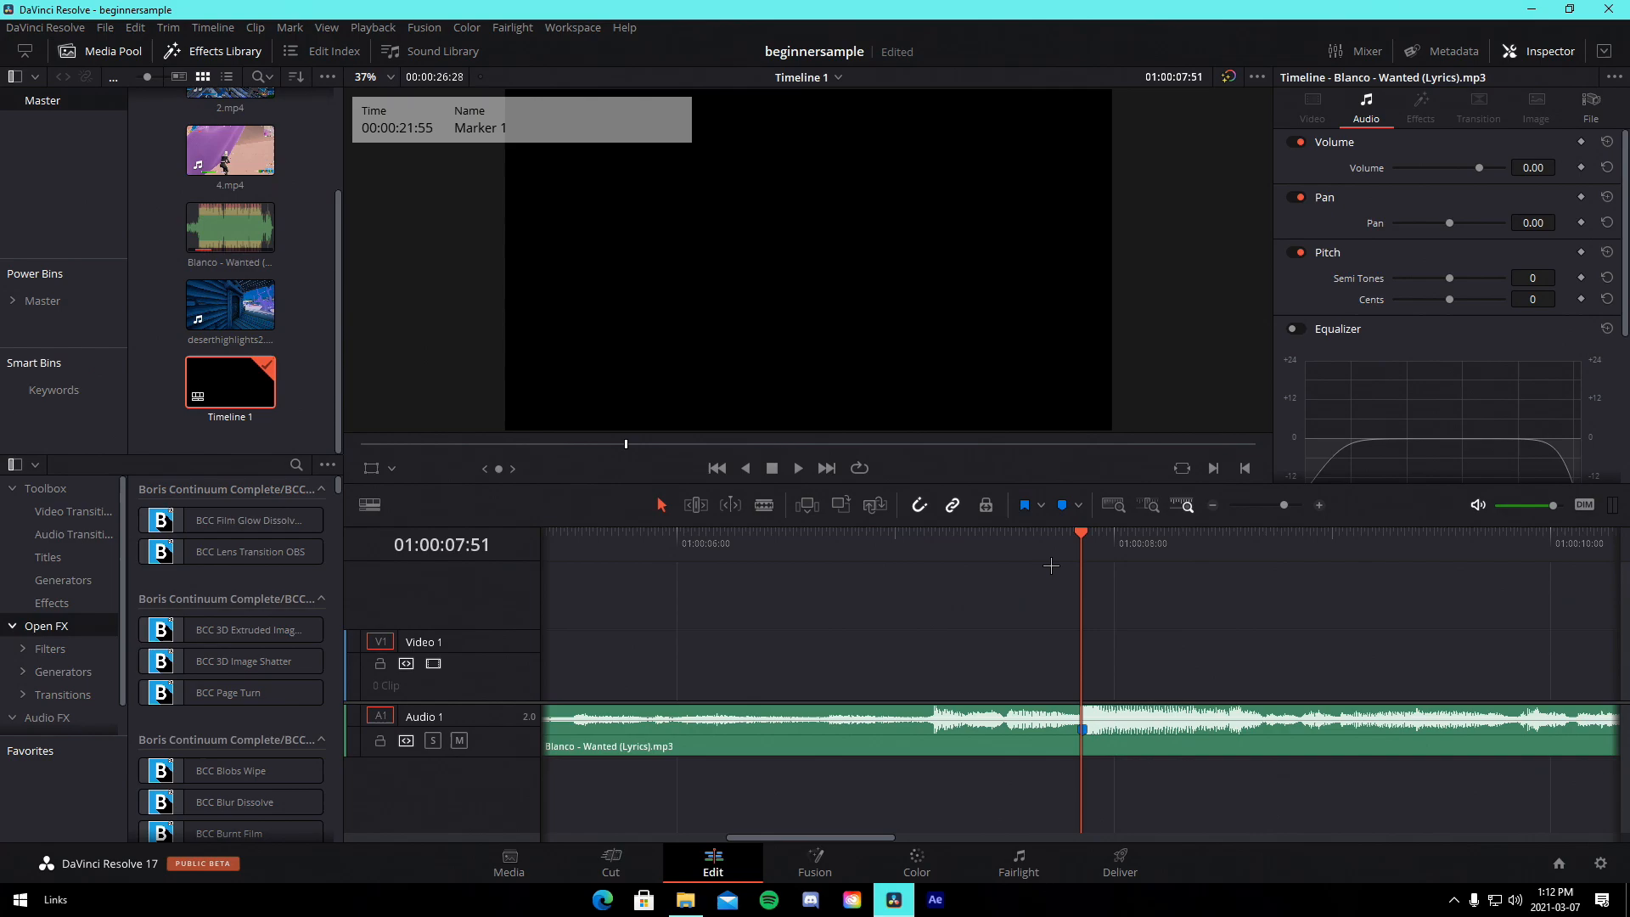
drag(1283, 506, 1278, 505)
click(1208, 550)
drag(1105, 554, 1167, 575)
click(1227, 716)
drag(1279, 505, 1281, 506)
key(m)
drag(1157, 543, 1174, 546)
key(m)
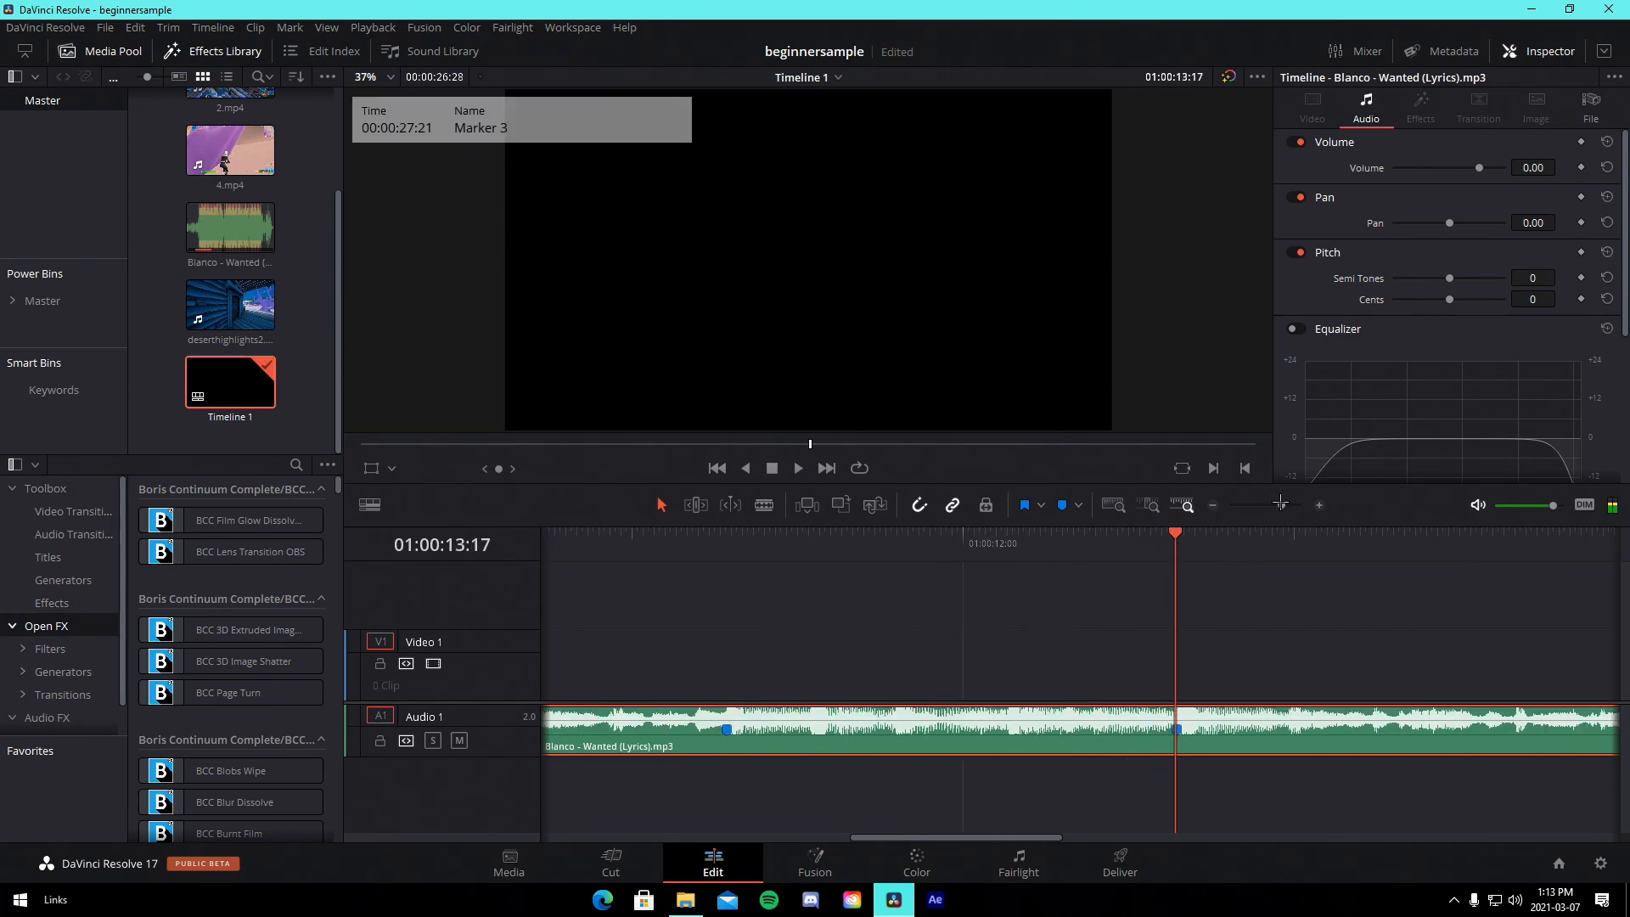
- Trim the song's end to just after the third marker, for a duration of 00:00:14:32
drag(1280, 505, 1268, 505)
drag(1214, 723, 908, 708)
click(999, 657)
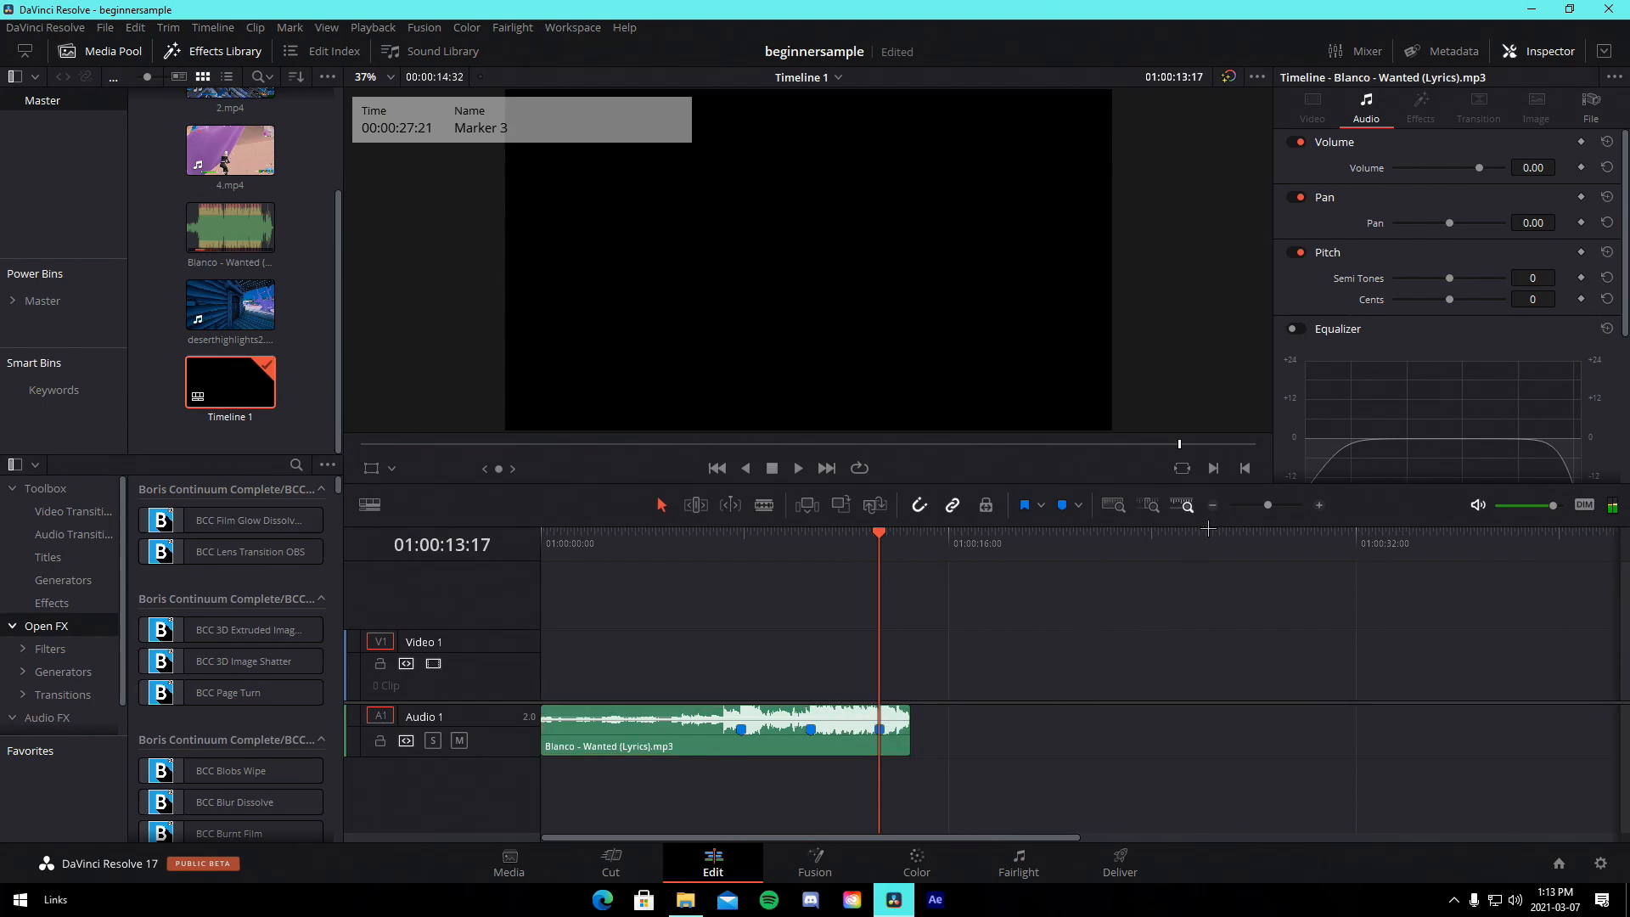
drag(1267, 506, 1273, 506)
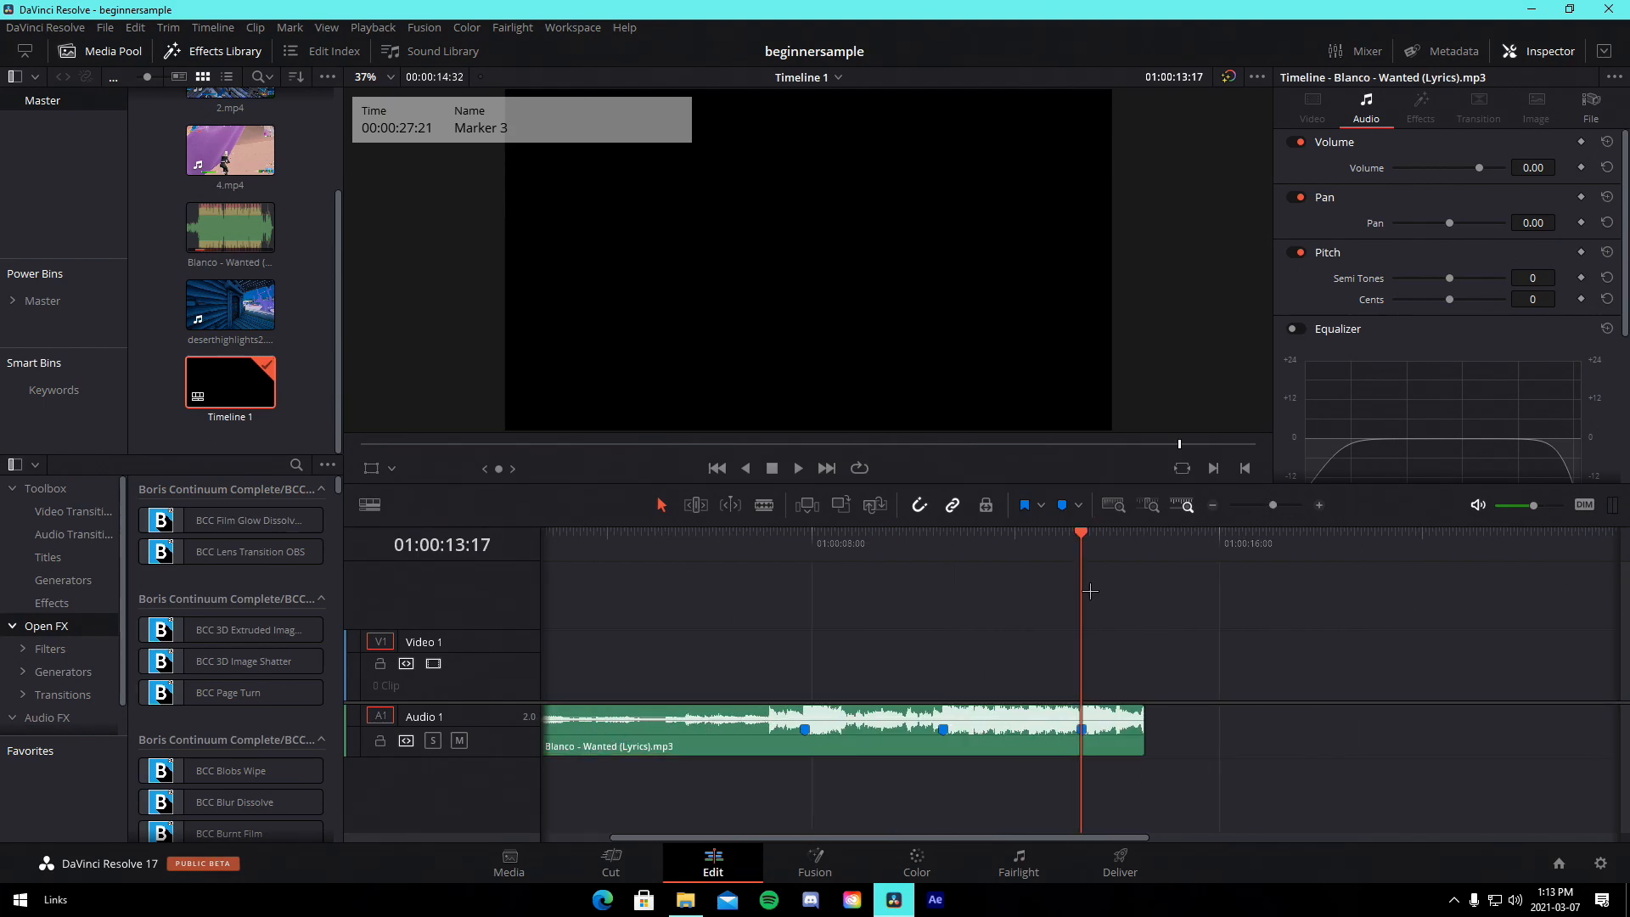
drag(1273, 505, 1267, 506)
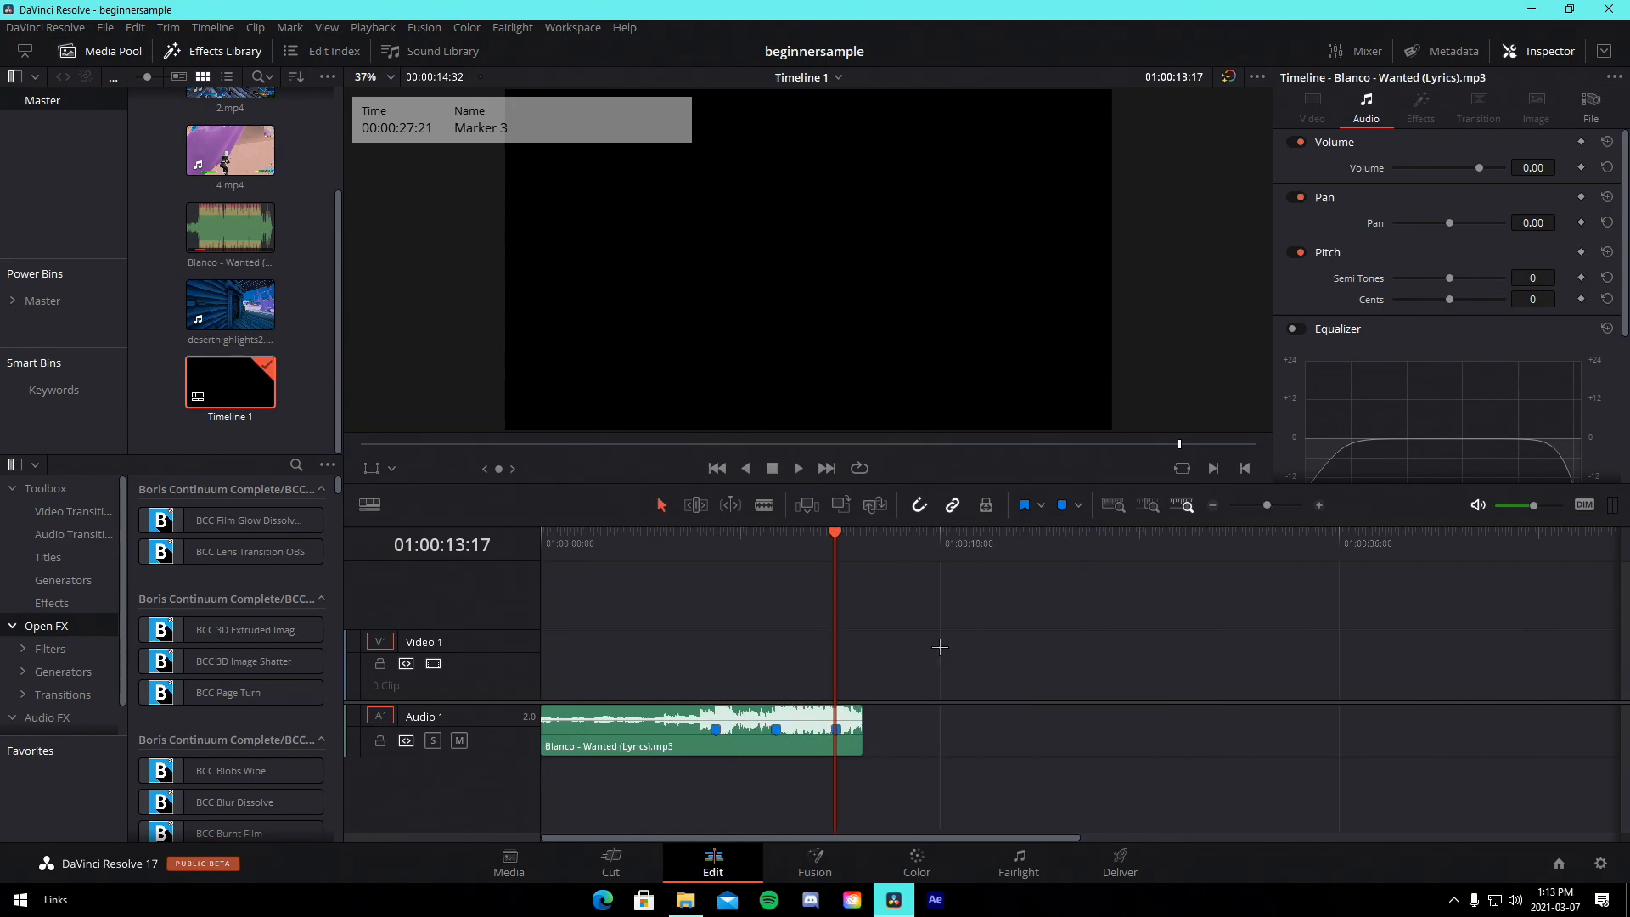
- Trim the song's quiet intro so the clip lasts 00:00:10:06 and still begins at the timeline's start
mouse_move(545, 731)
mouse_down()
mouse_move(645, 730)
mouse_move(572, 730)
mouse_up()
drag(1266, 505, 1278, 505)
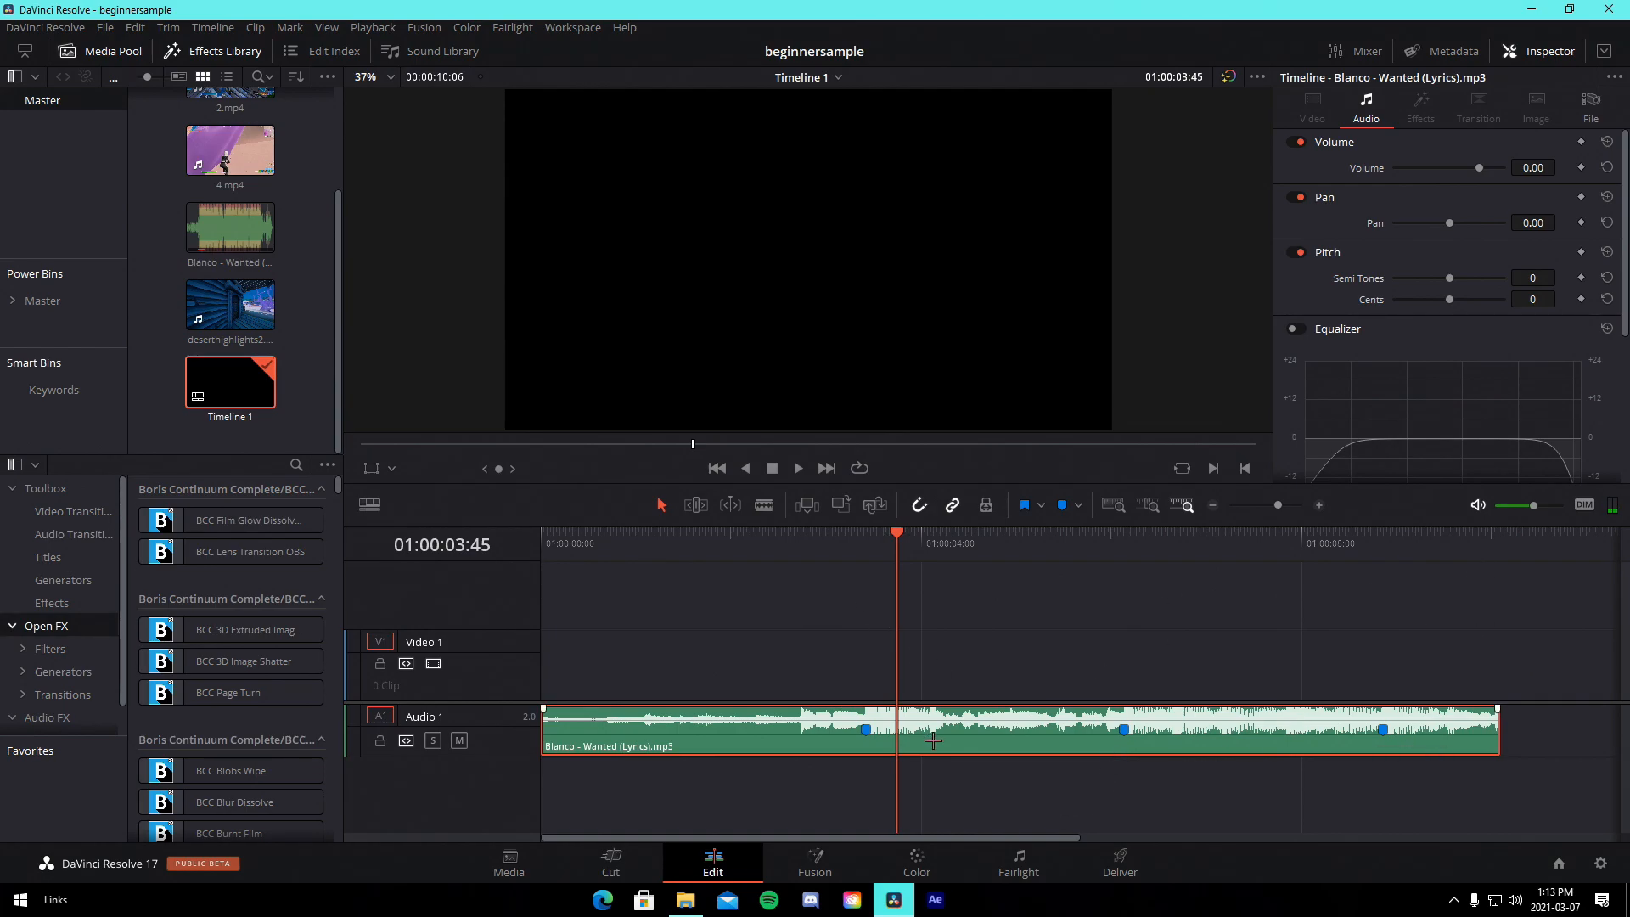
drag(901, 581, 883, 563)
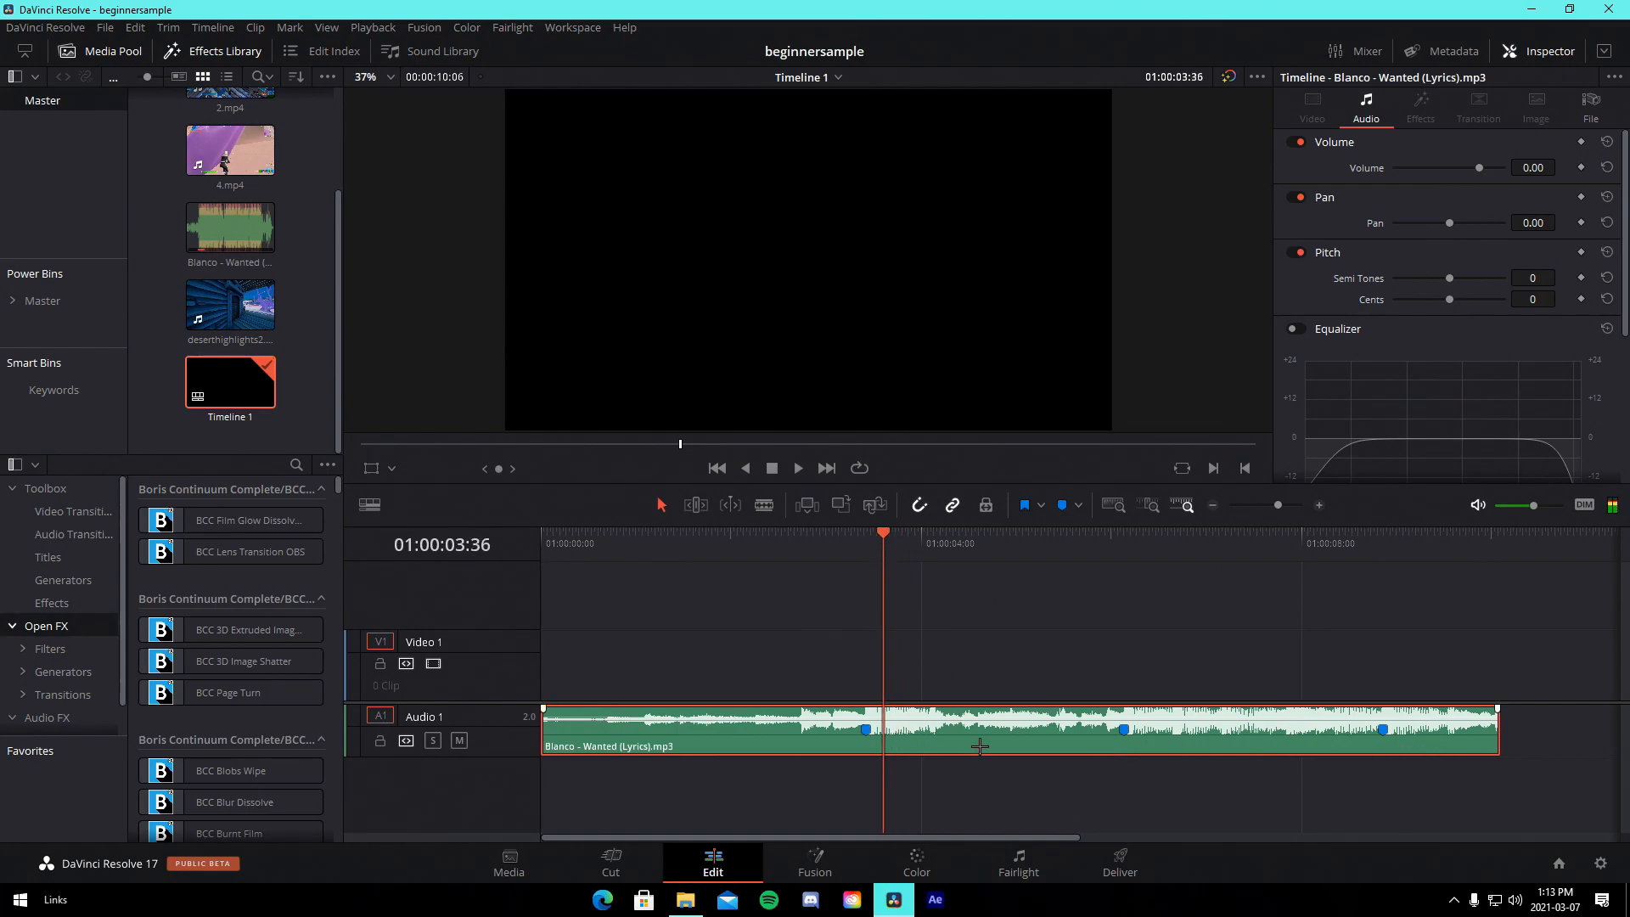
- Move the song clip down onto a new Audio 2 track, leaving Audio 1 free for gameplay sound
drag(980, 746, 1002, 784)
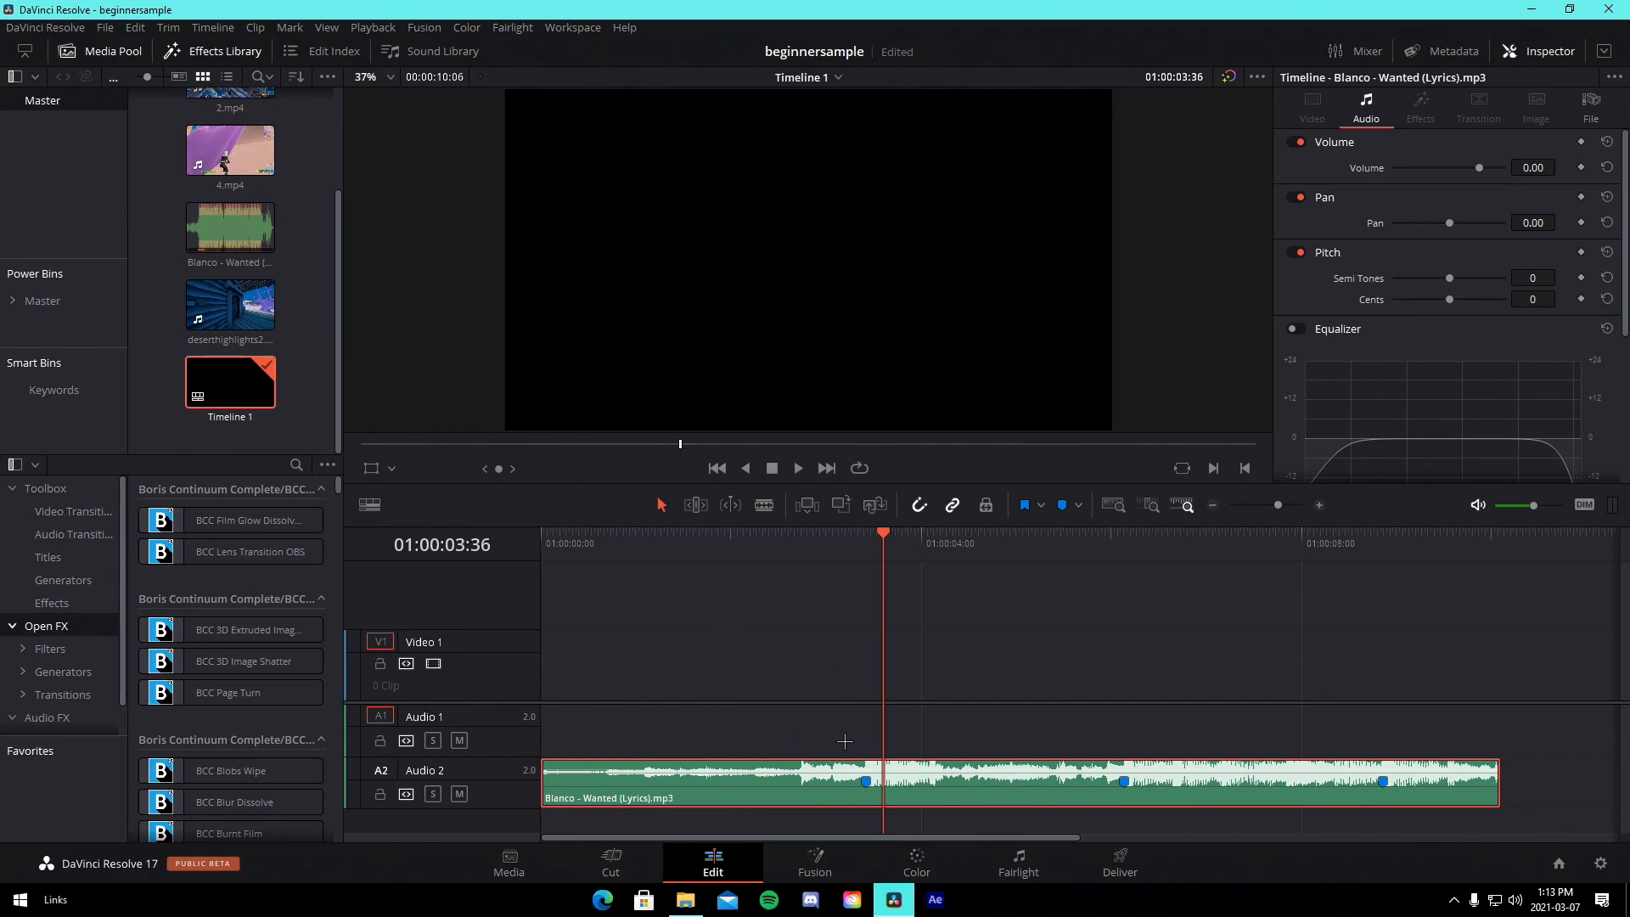
- Mark a 00:00:02:40 range of 1.mp4 starting at 00:00:11:52 and add a marker on the shot at 00:00:13:55
scroll(230, 255, up, 2)
click(230, 130)
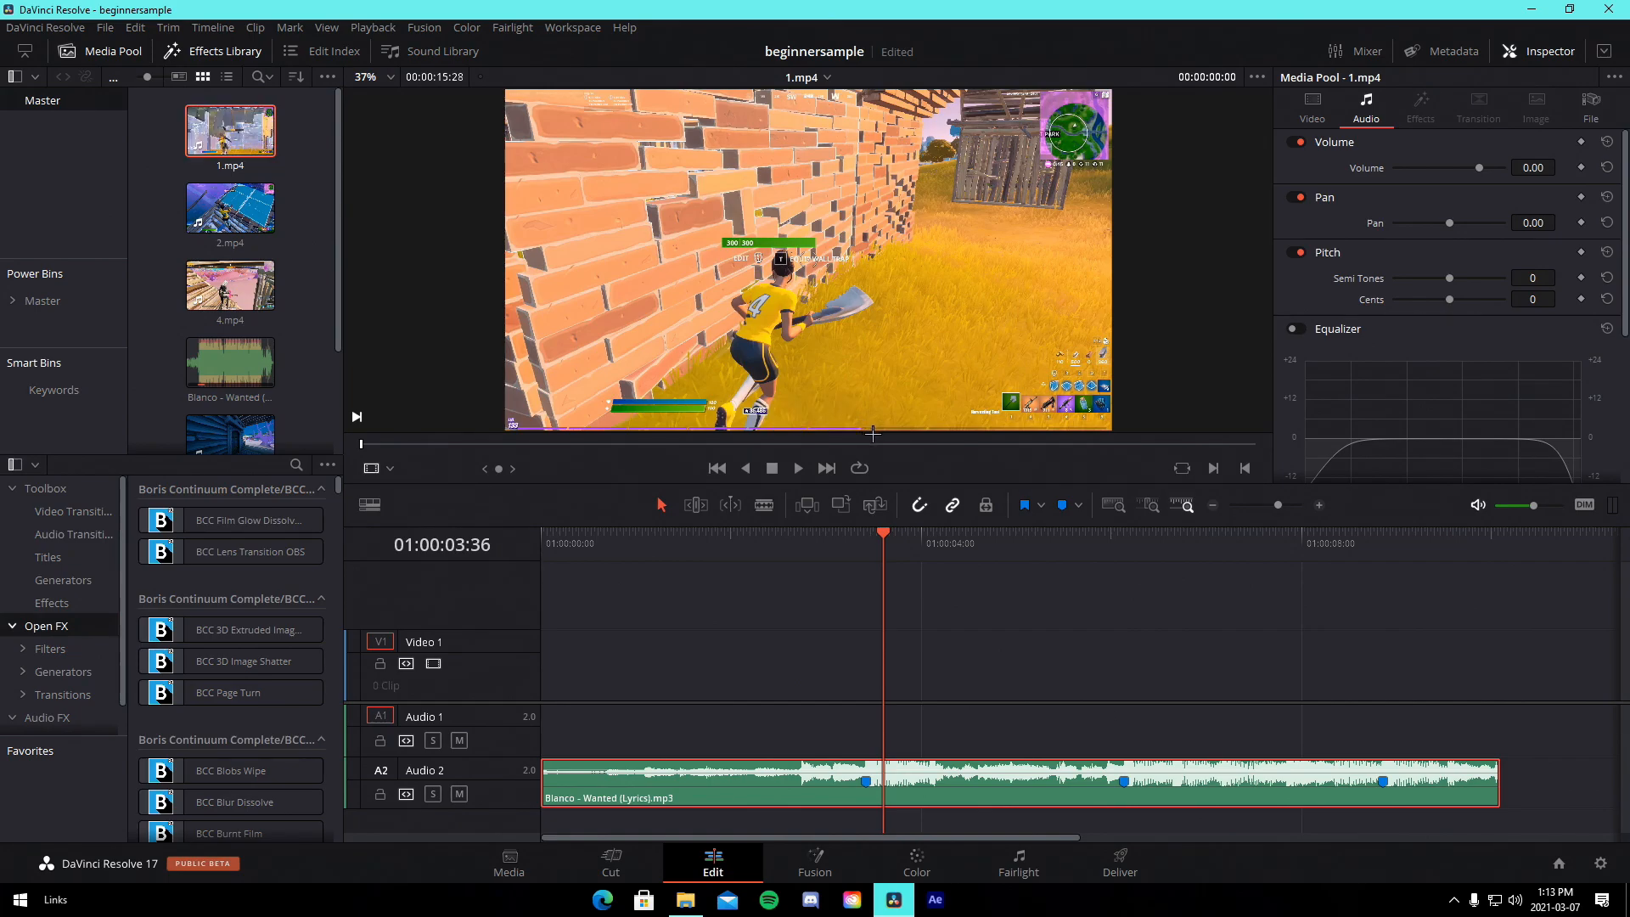
drag(897, 445, 1048, 467)
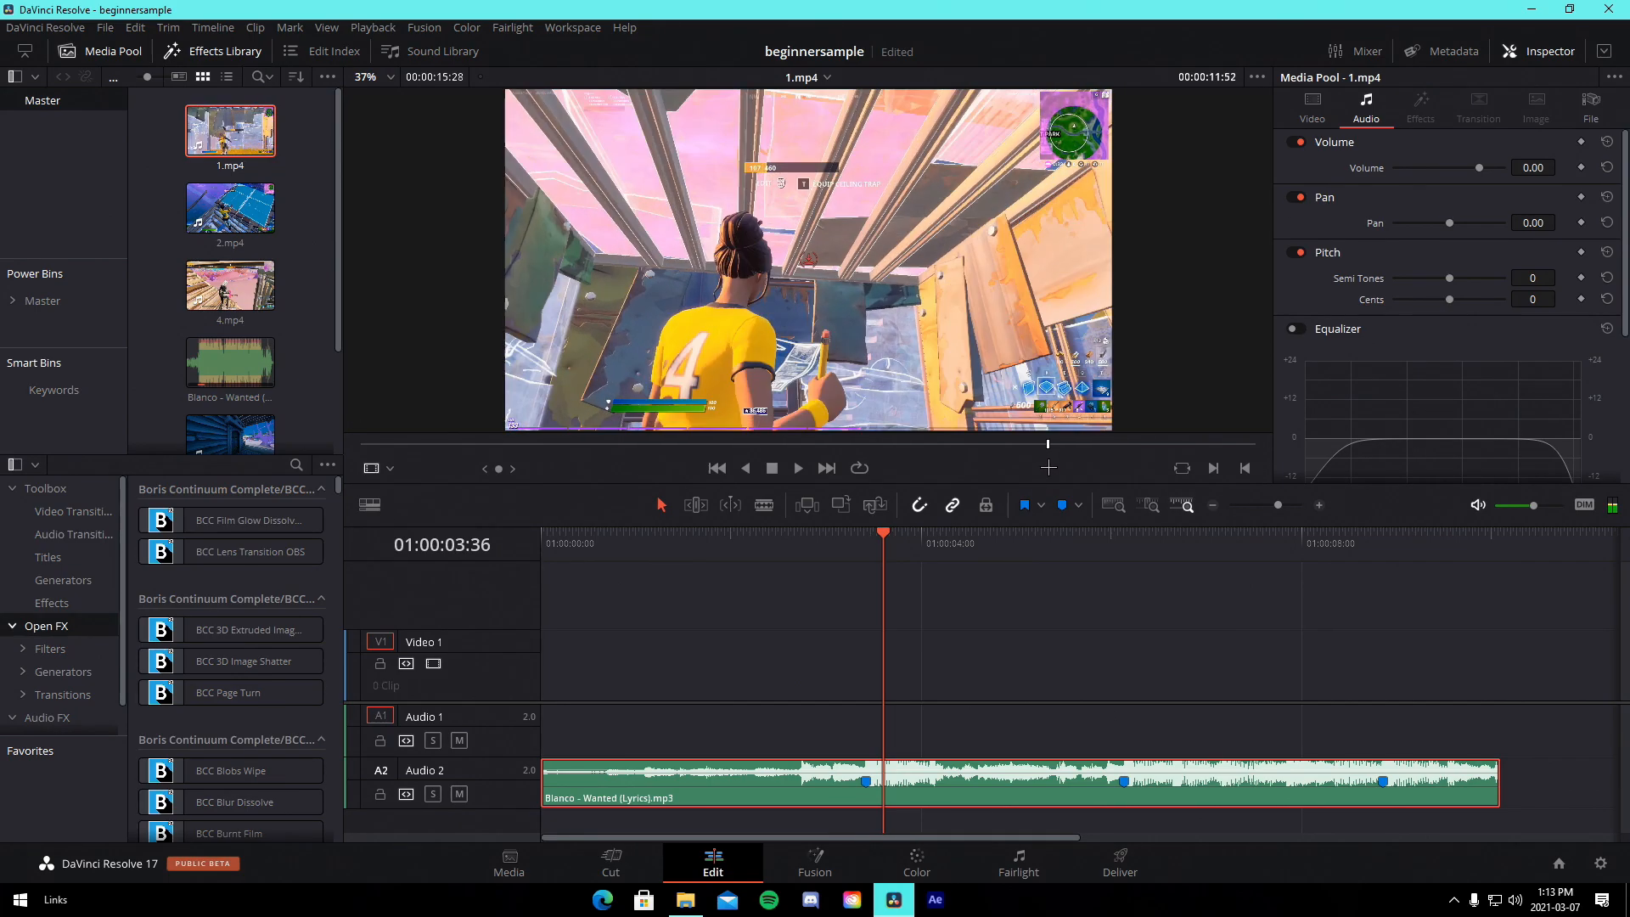
click(1214, 468)
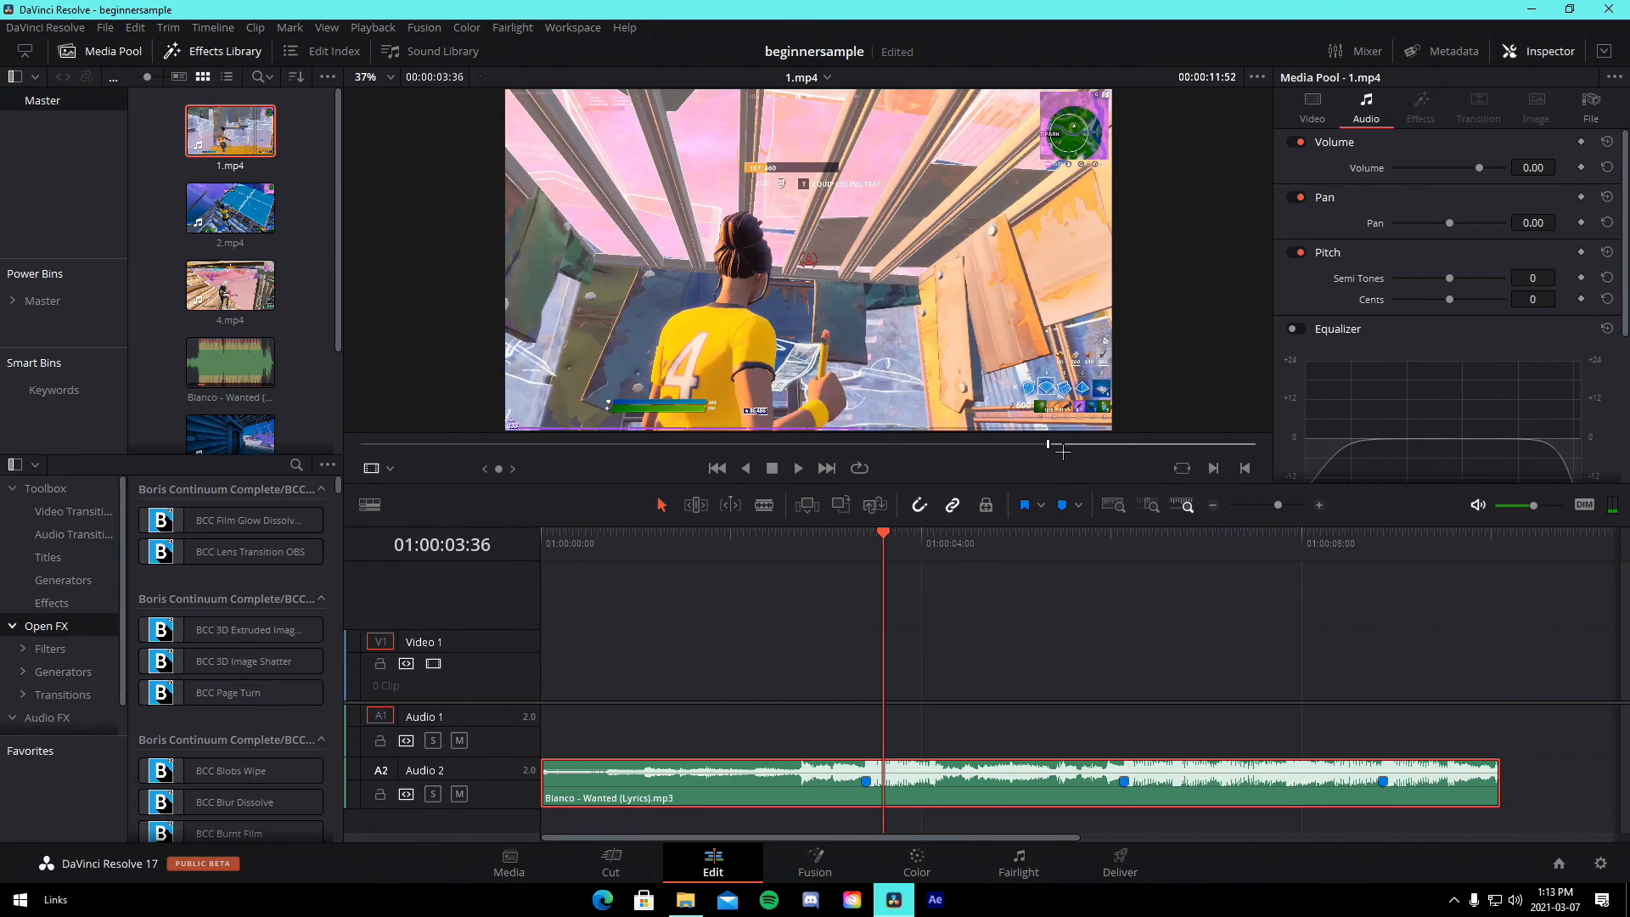
drag(1115, 441, 1168, 444)
click(1253, 468)
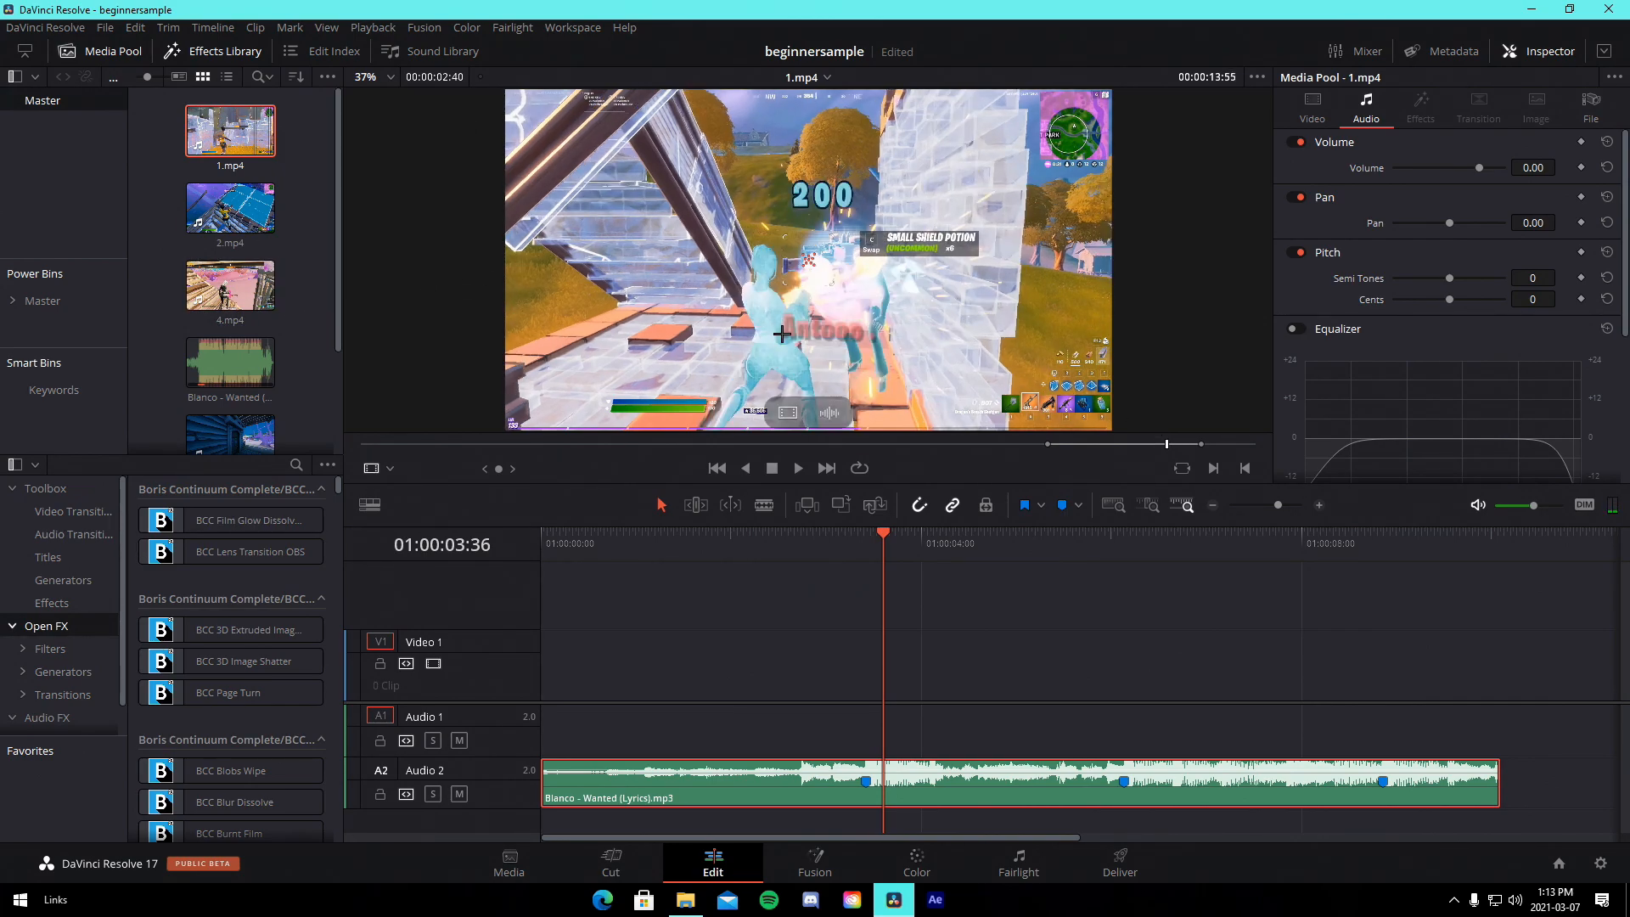
key(m)
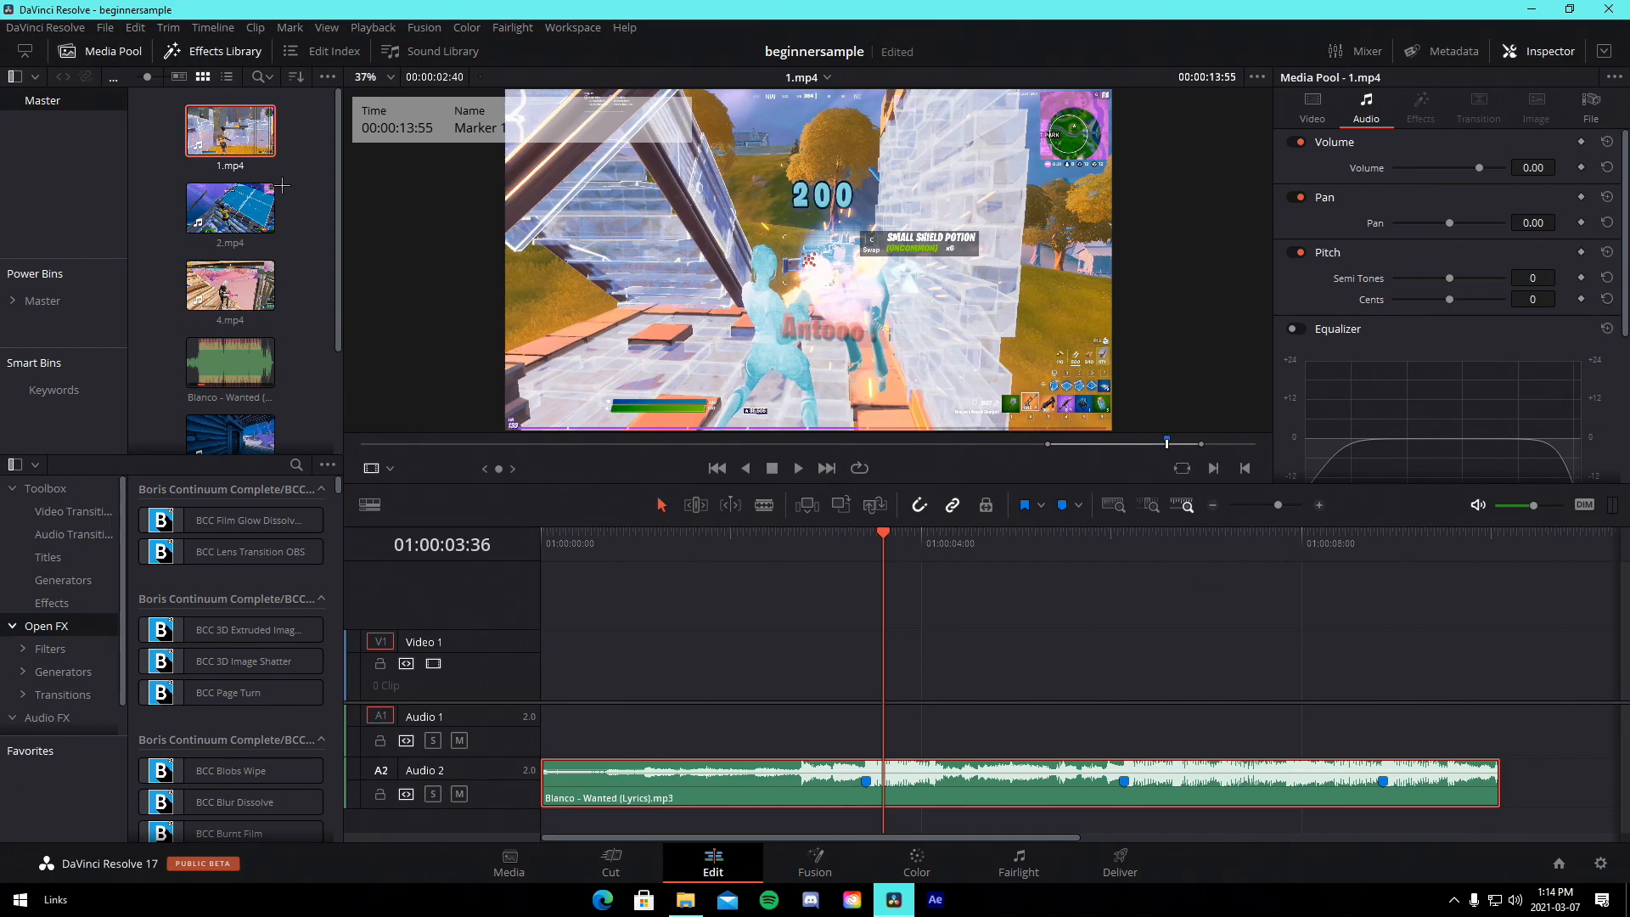
- Place the marked part of 1.mp4 on Video 1 above the song and trim its start slightly
drag(238, 134, 769, 649)
double_click(230, 130)
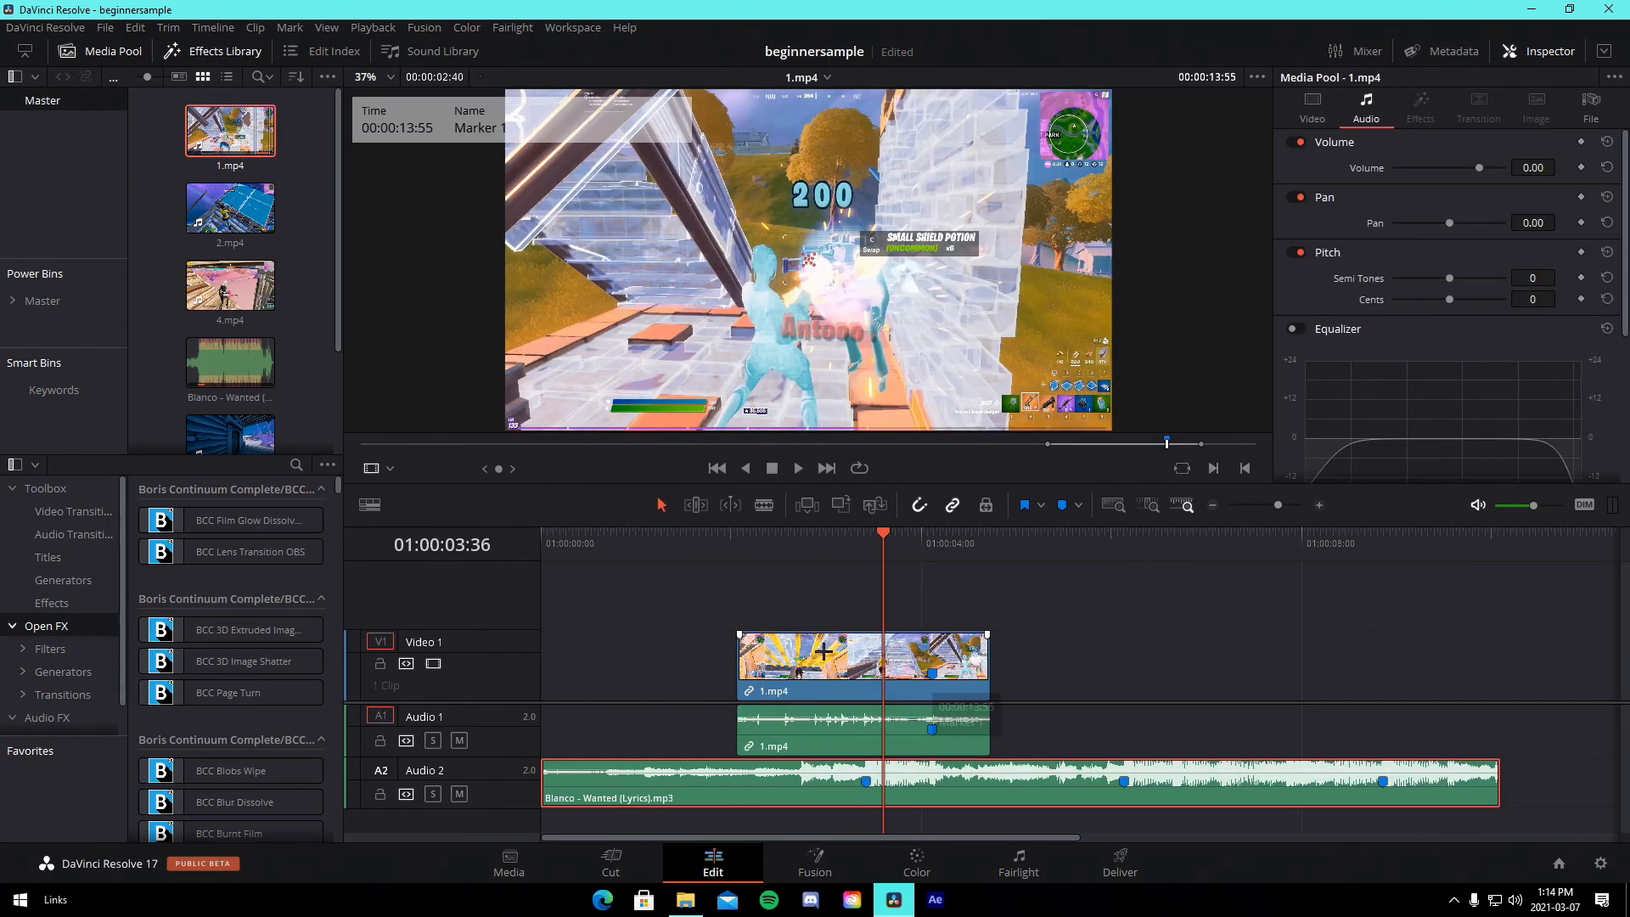
drag(745, 677, 767, 677)
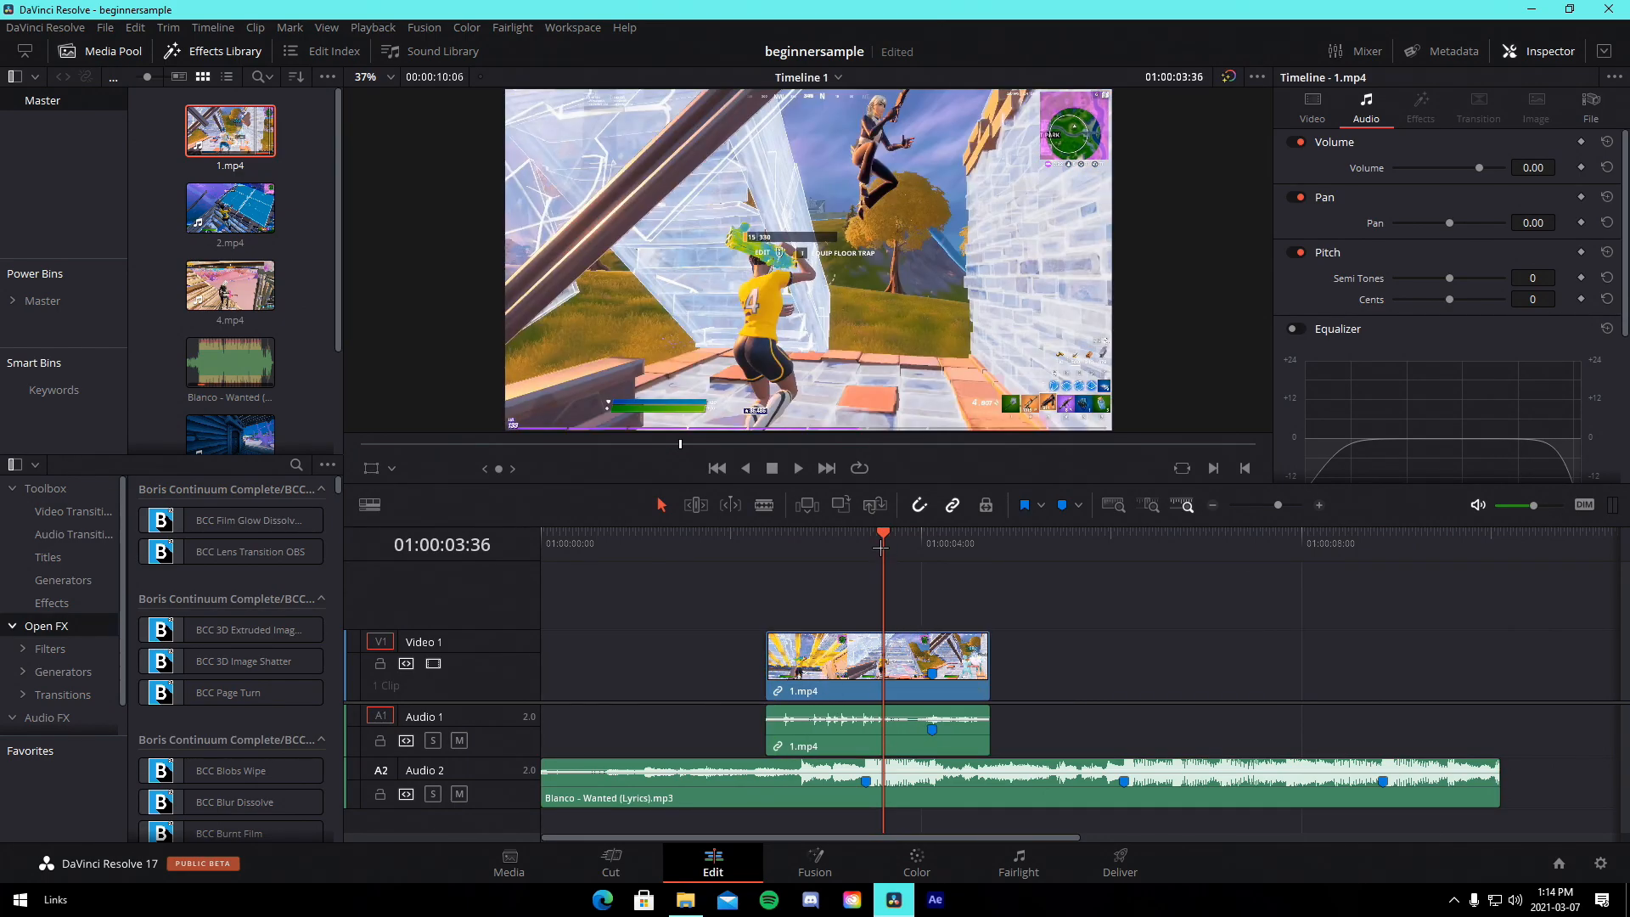
- Line up the shot marker in 1.mp4 with the song's first marker at 01:00:03:25
drag(881, 546, 865, 548)
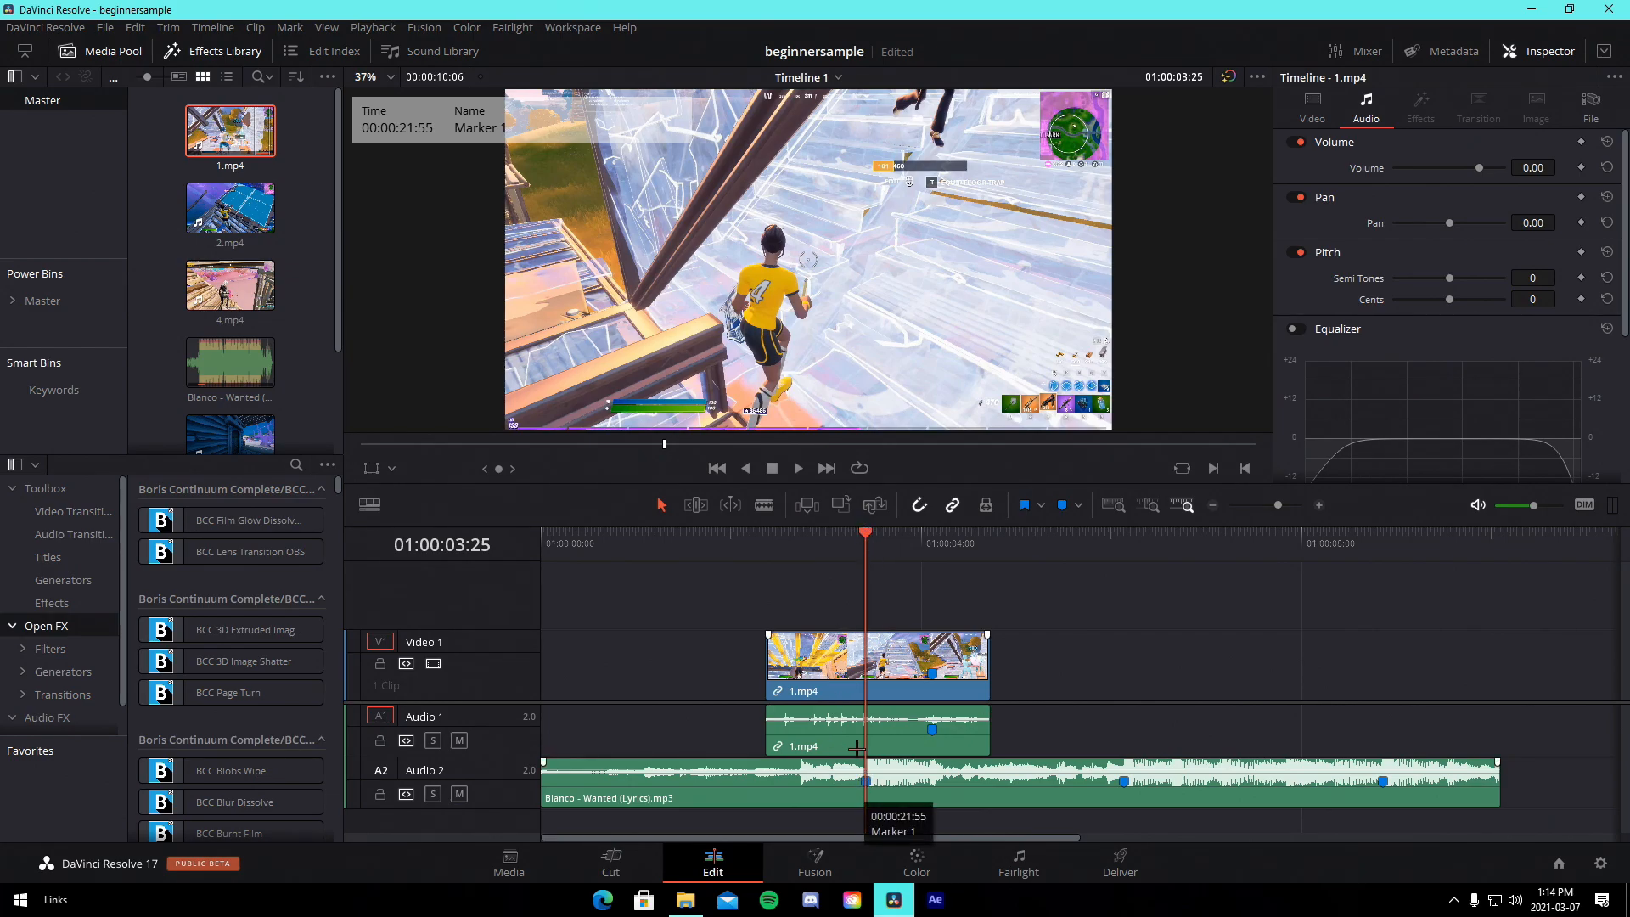
drag(857, 748, 790, 748)
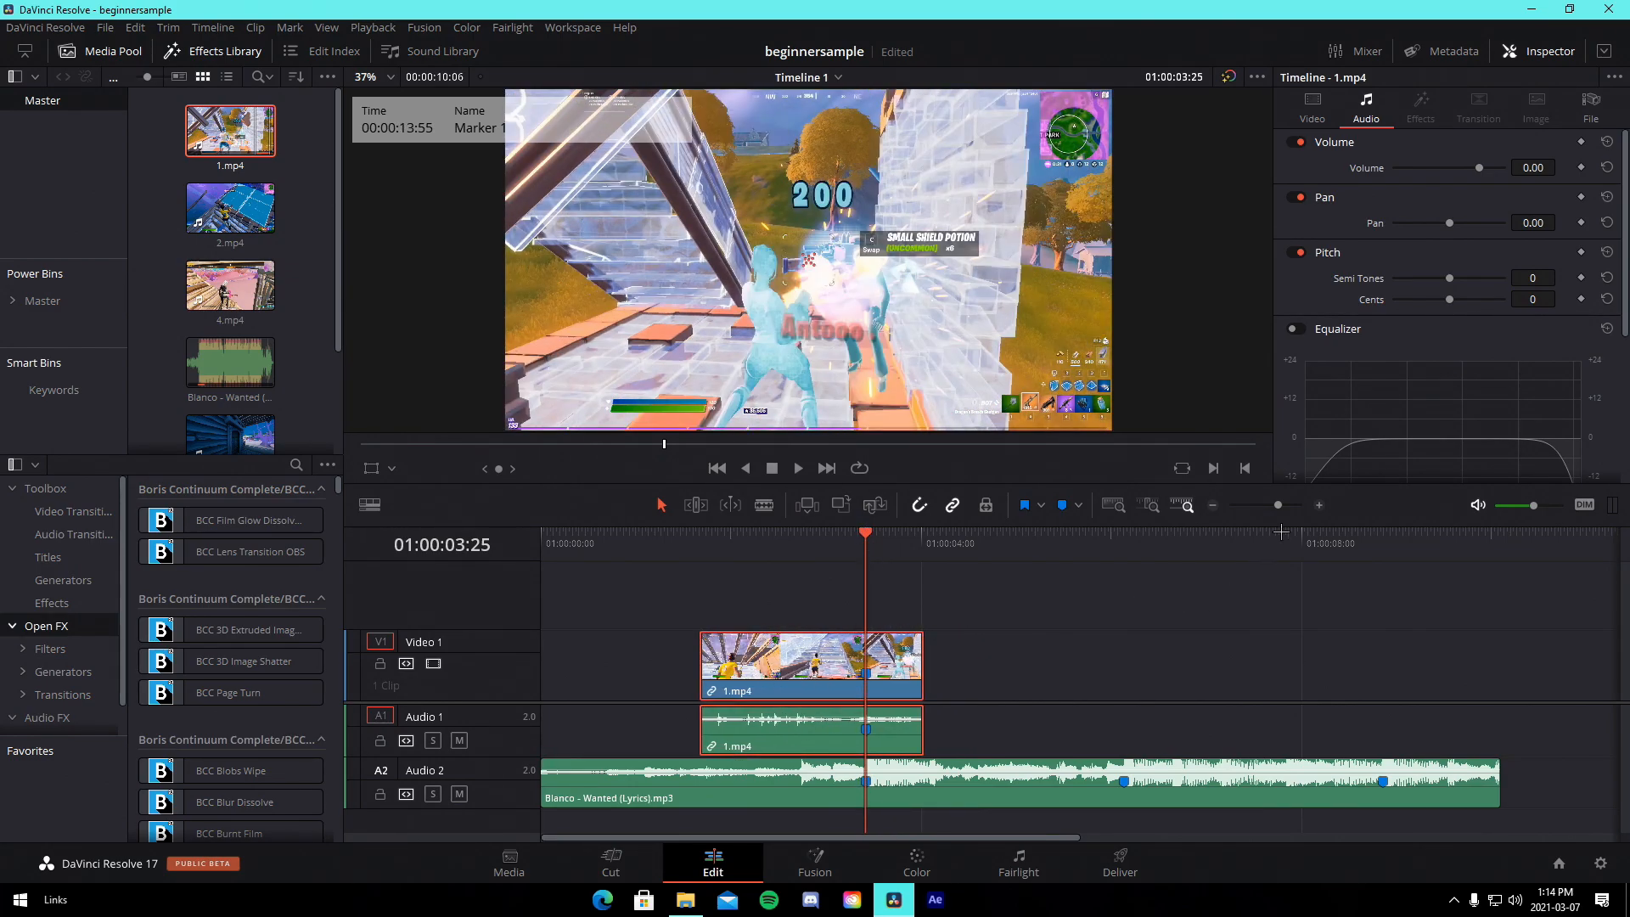
drag(1278, 506, 1278, 508)
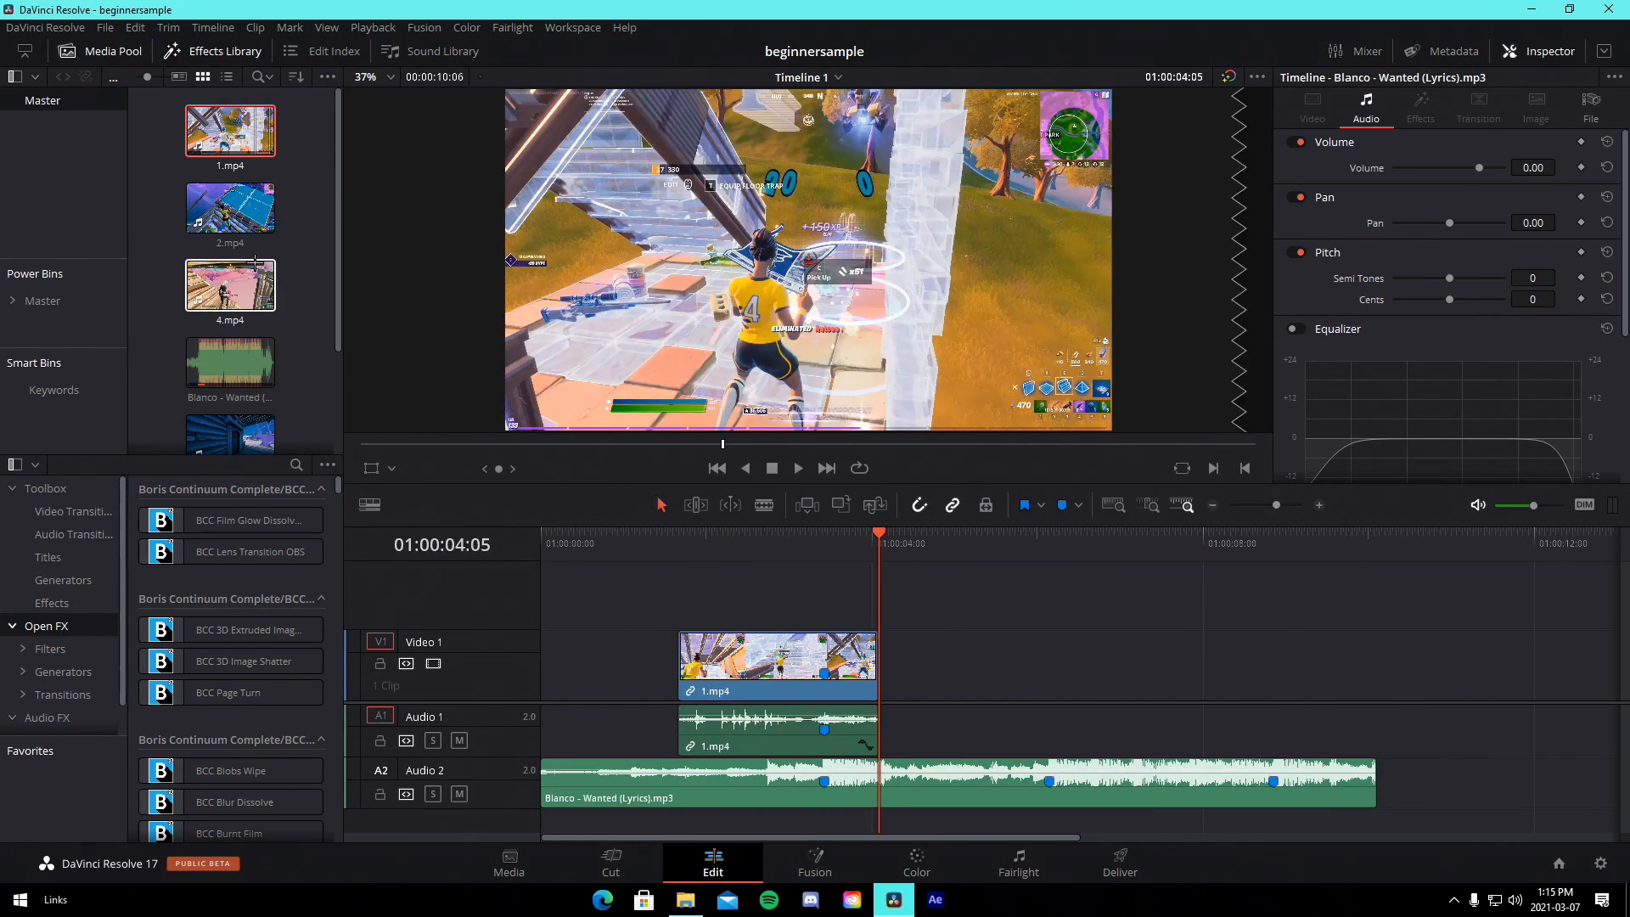
- Mark in and out points around the elimination in 2.mp4 and add a marker on the shot at 00:00:13:59
click(230, 207)
click(1052, 443)
drag(1052, 442, 1181, 453)
click(1209, 471)
key(o)
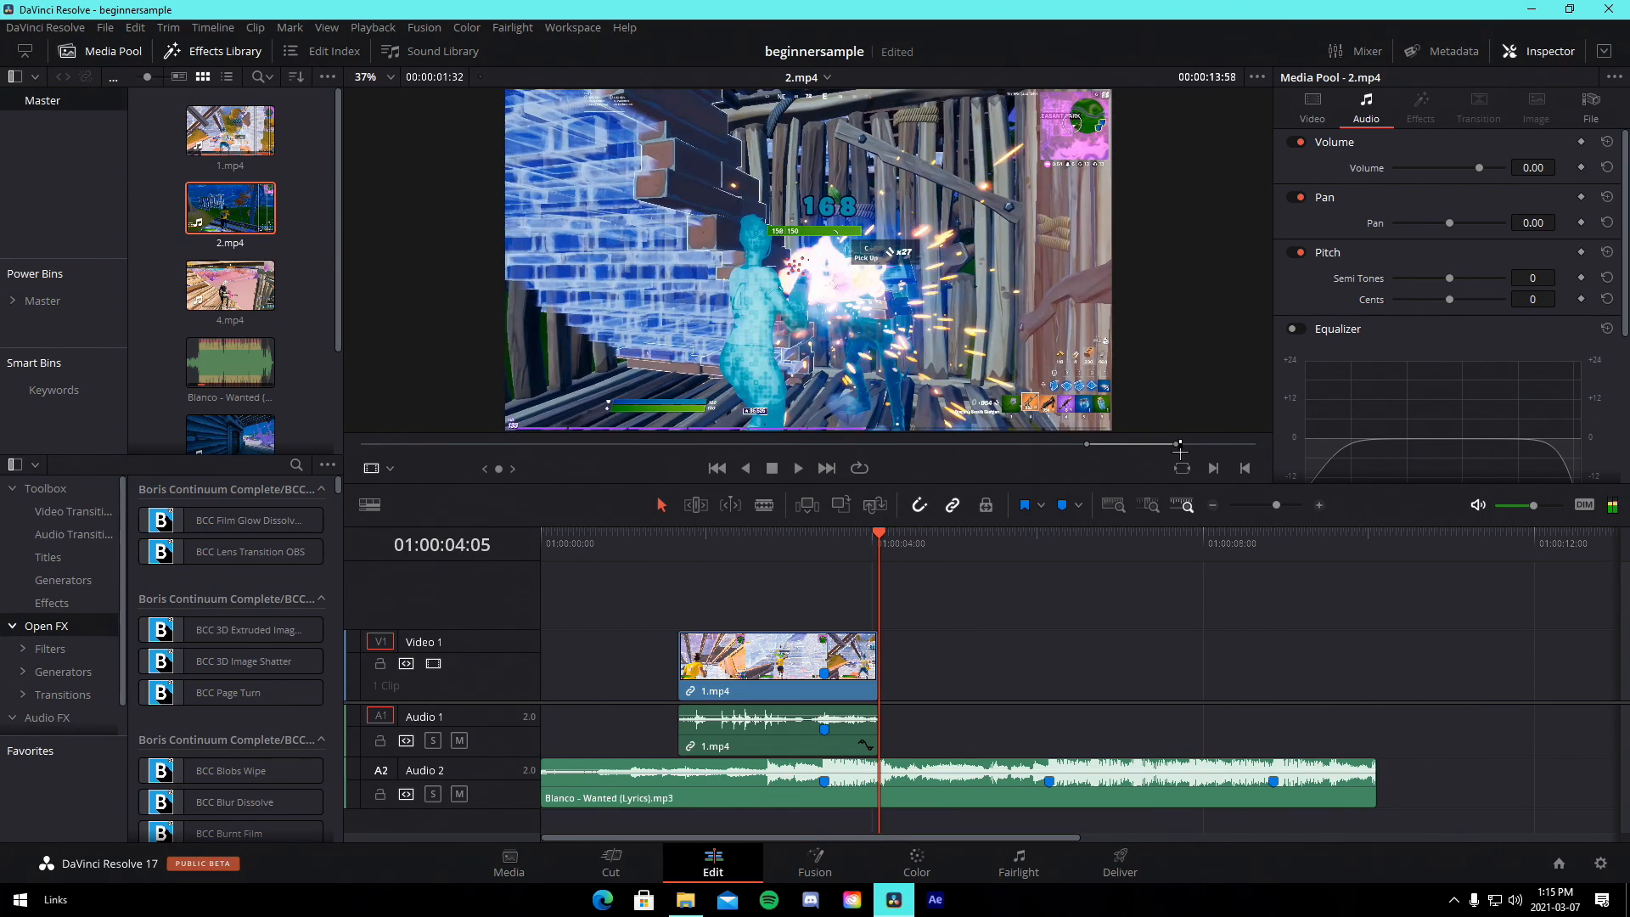
key(m)
- Place 2.mp4 on Video 1 directly after 1.mp4, with its shot marker on the song's second marker
drag(234, 225, 1083, 669)
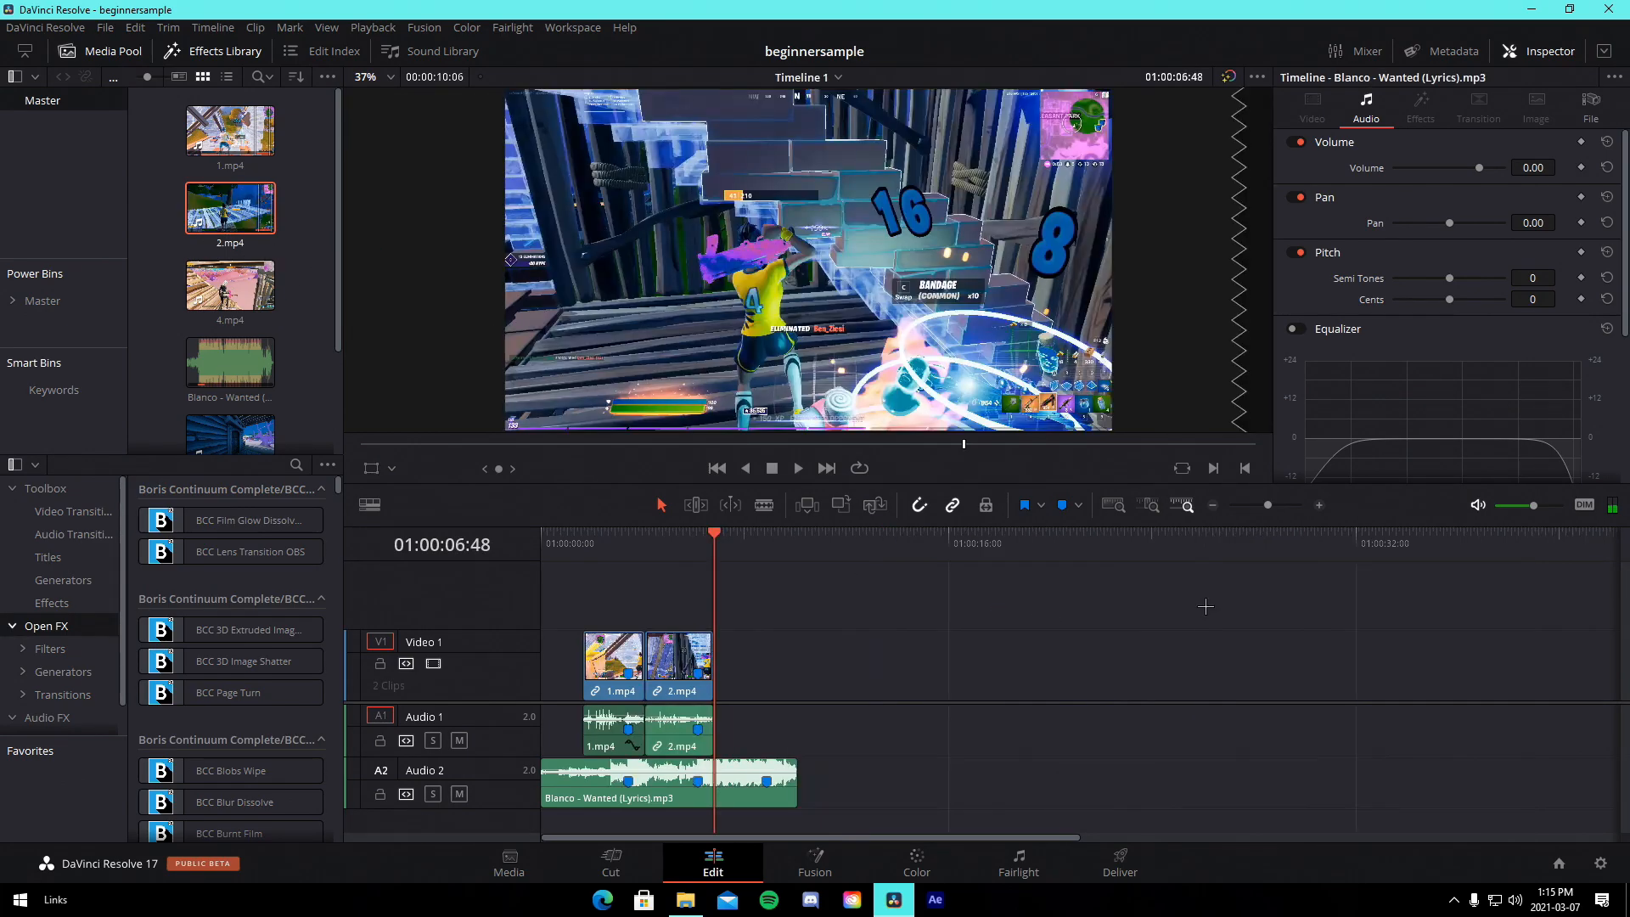
drag(1275, 505, 1280, 504)
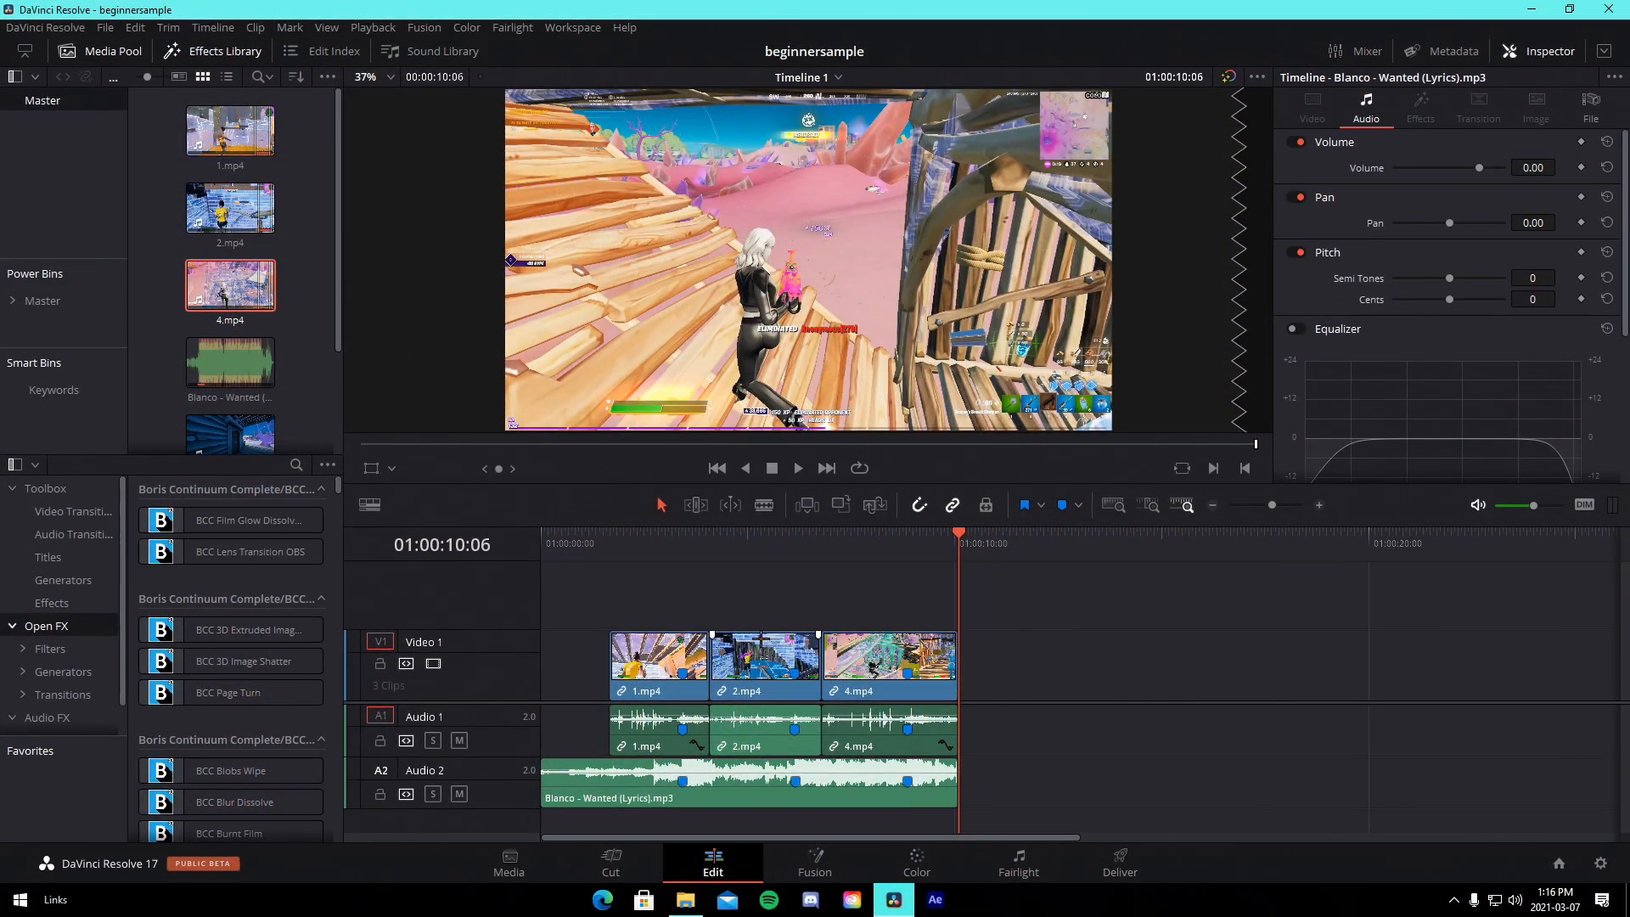
- Unlink the video of 1.mp4 from its audio and show the Retime Controls on the video at 01:00:03:25
click(687, 546)
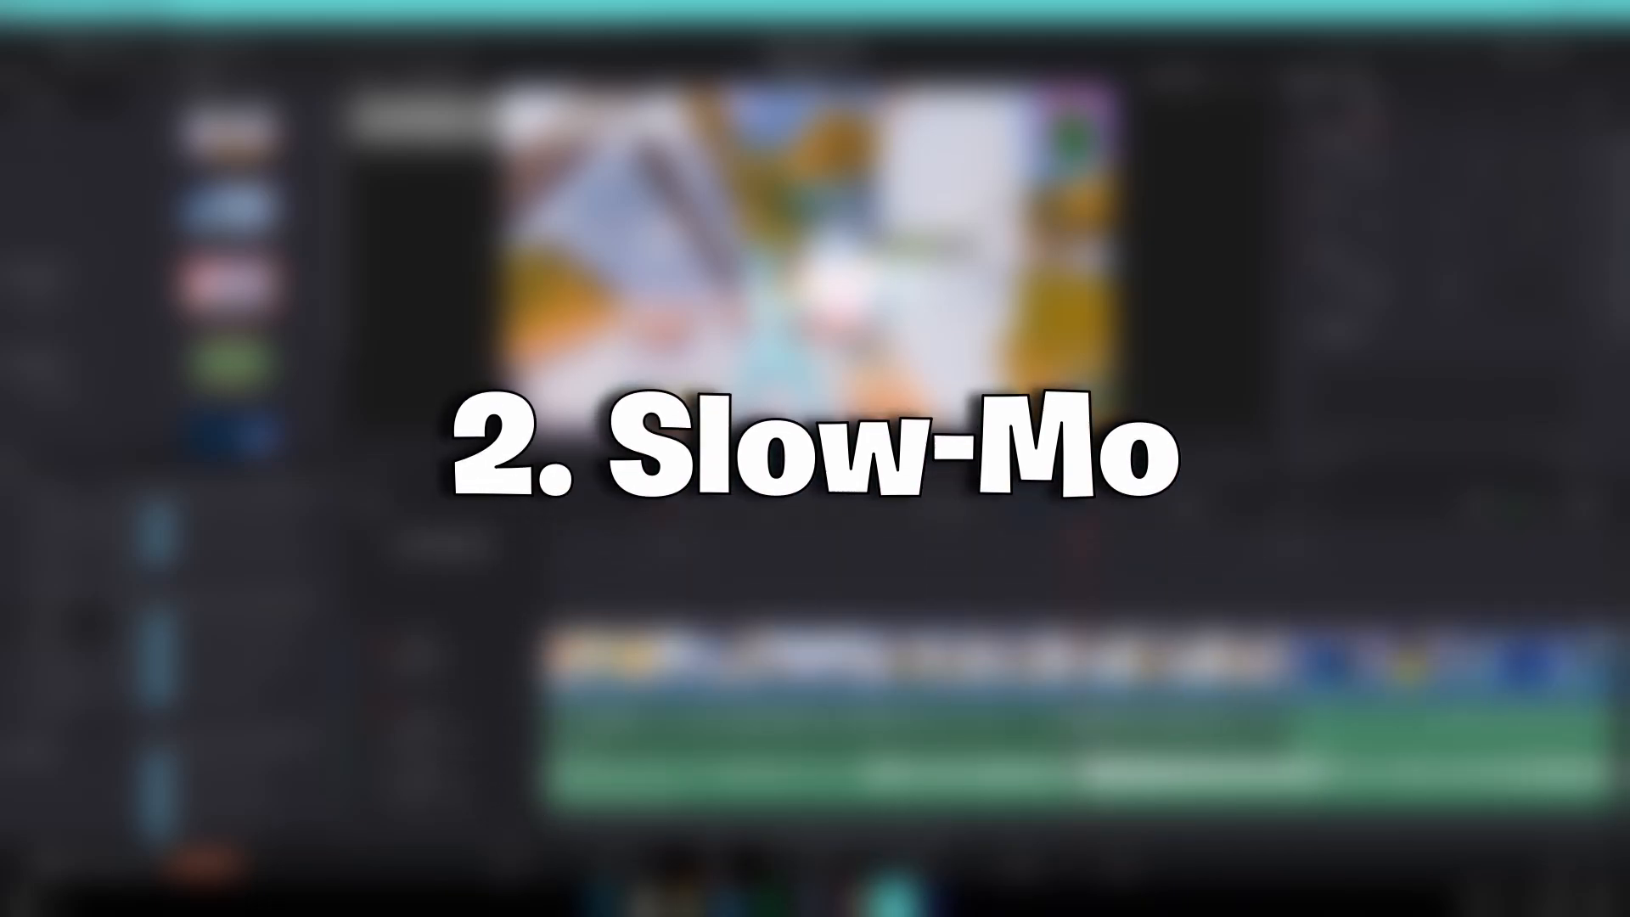
right_click(1117, 663)
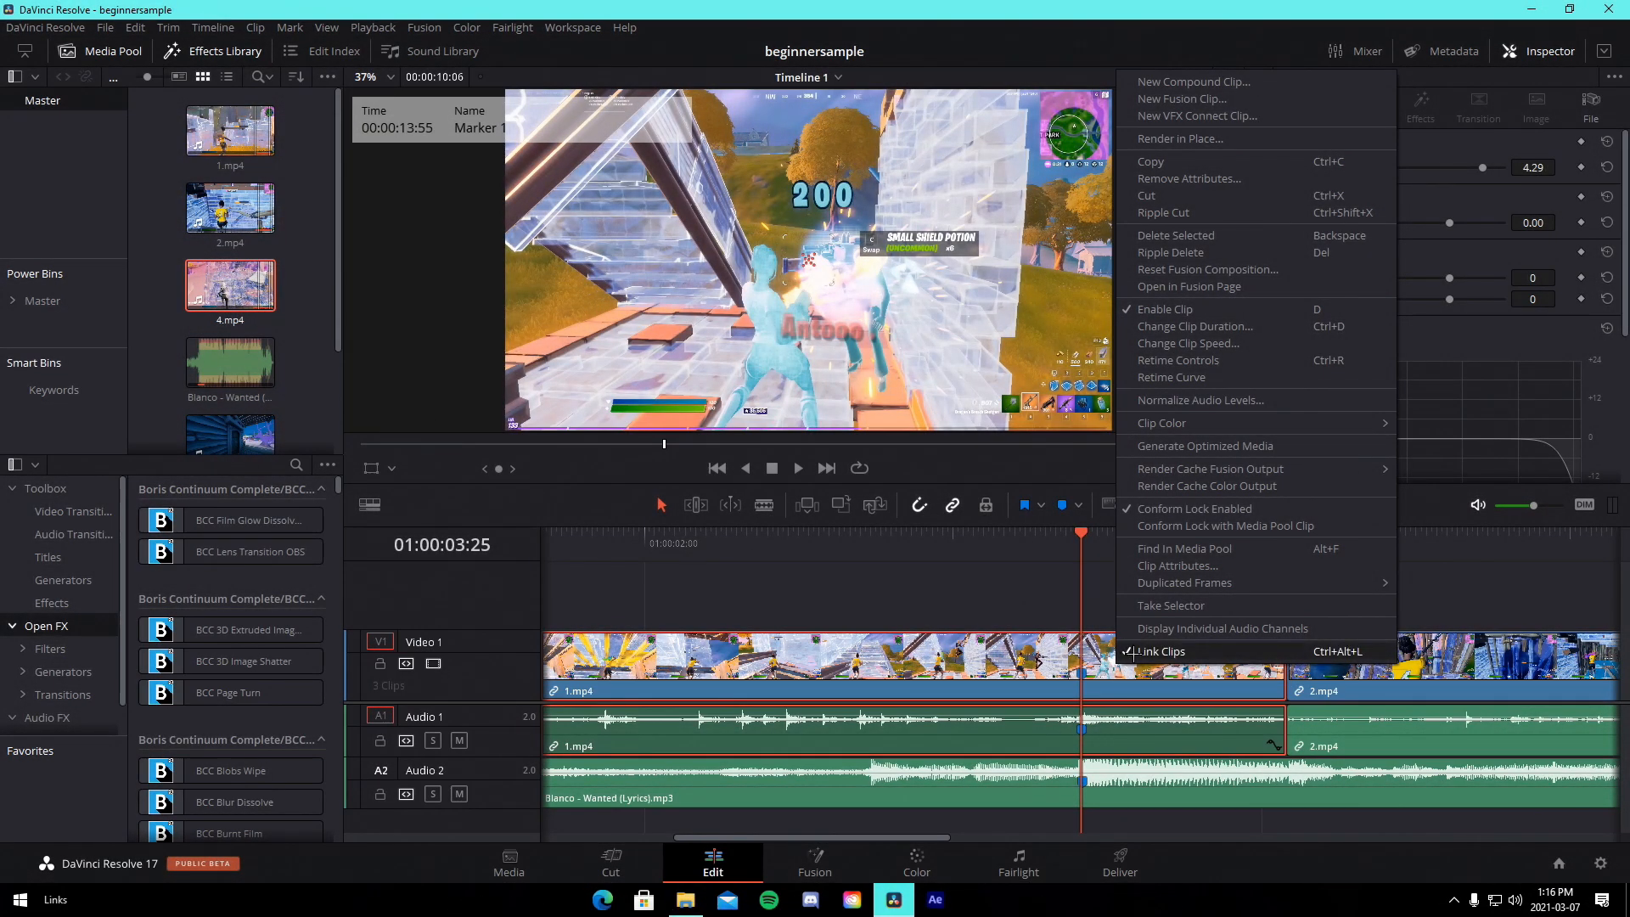
click(1162, 651)
right_click(1142, 664)
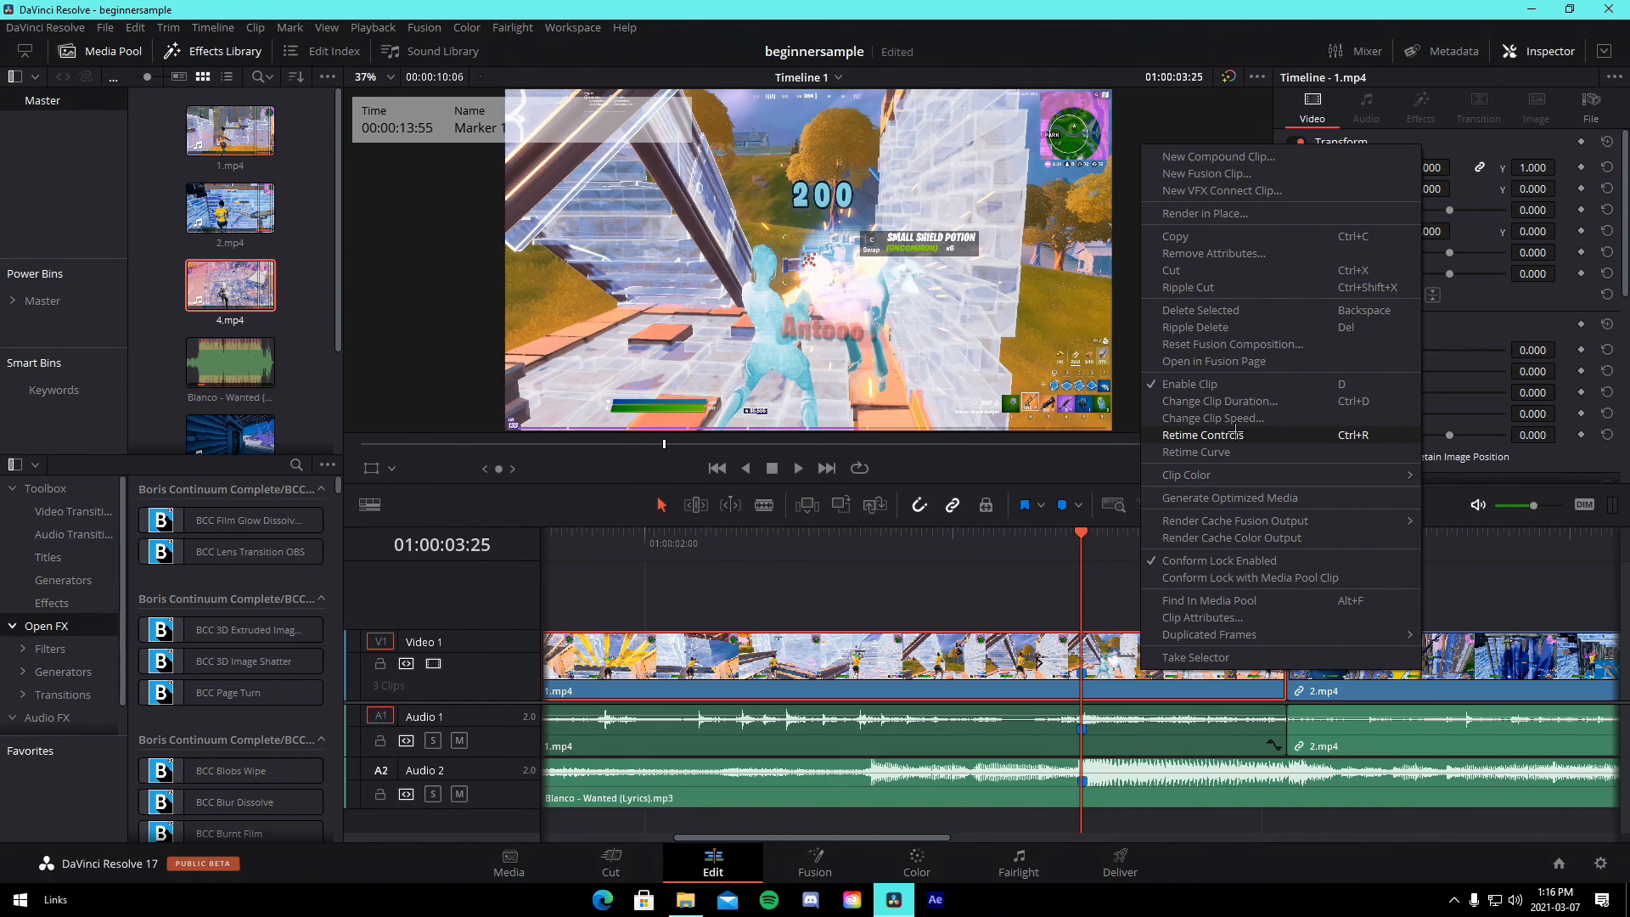
right_click(1113, 664)
click(1176, 424)
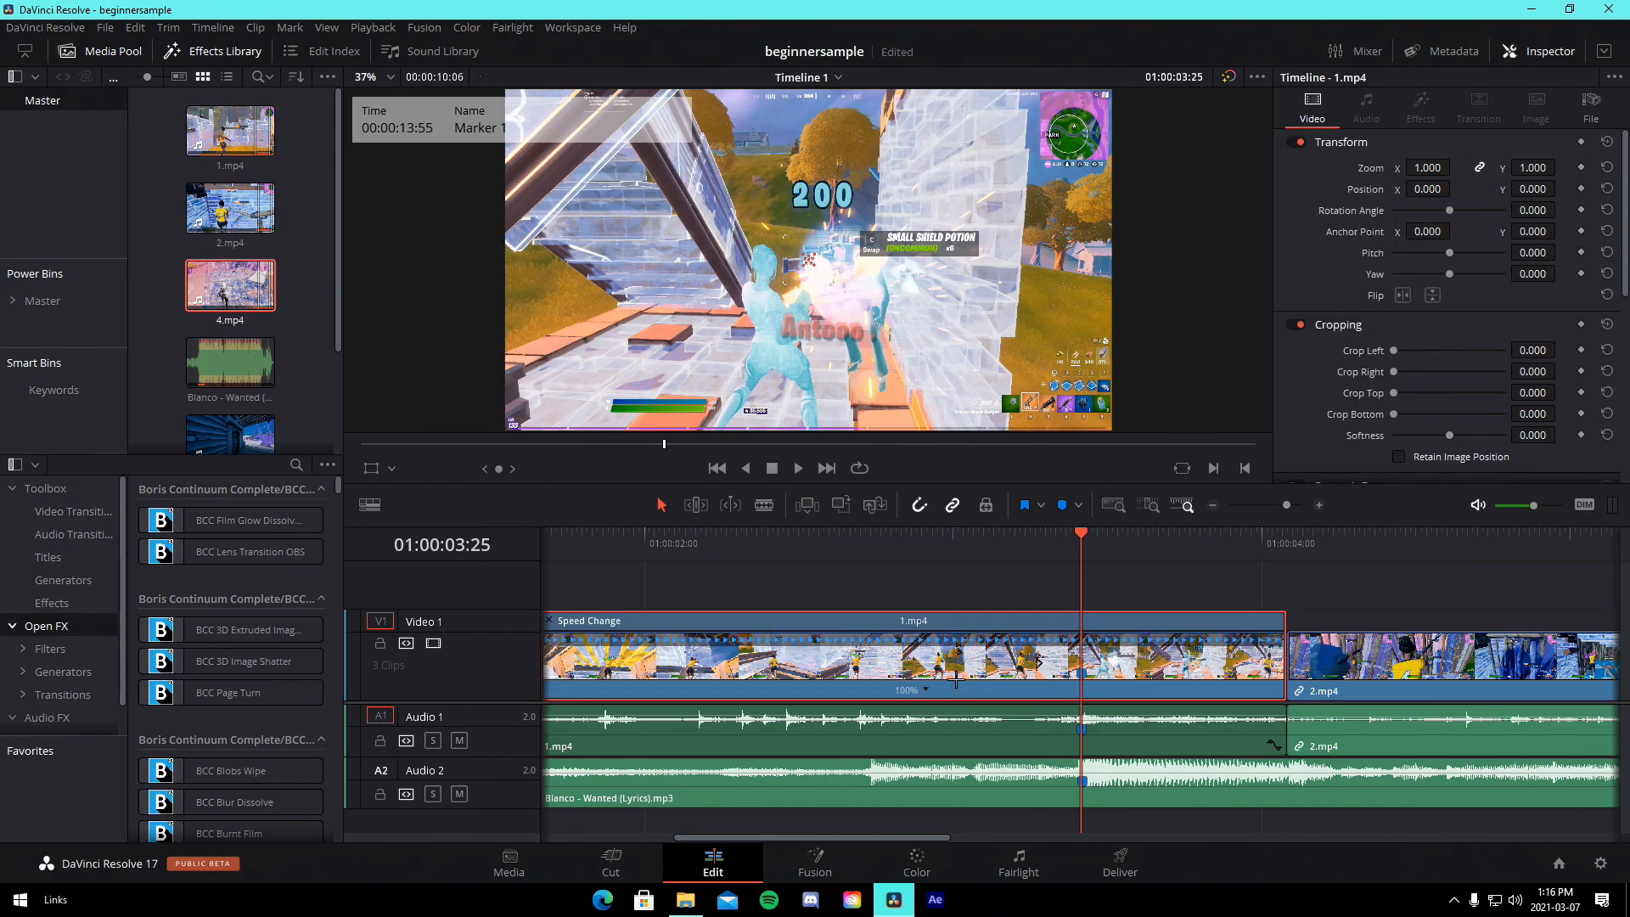
- Add a speed point to 1.mp4 at 01:00:03:25 and set the speed after it to 50%
click(926, 692)
click(953, 710)
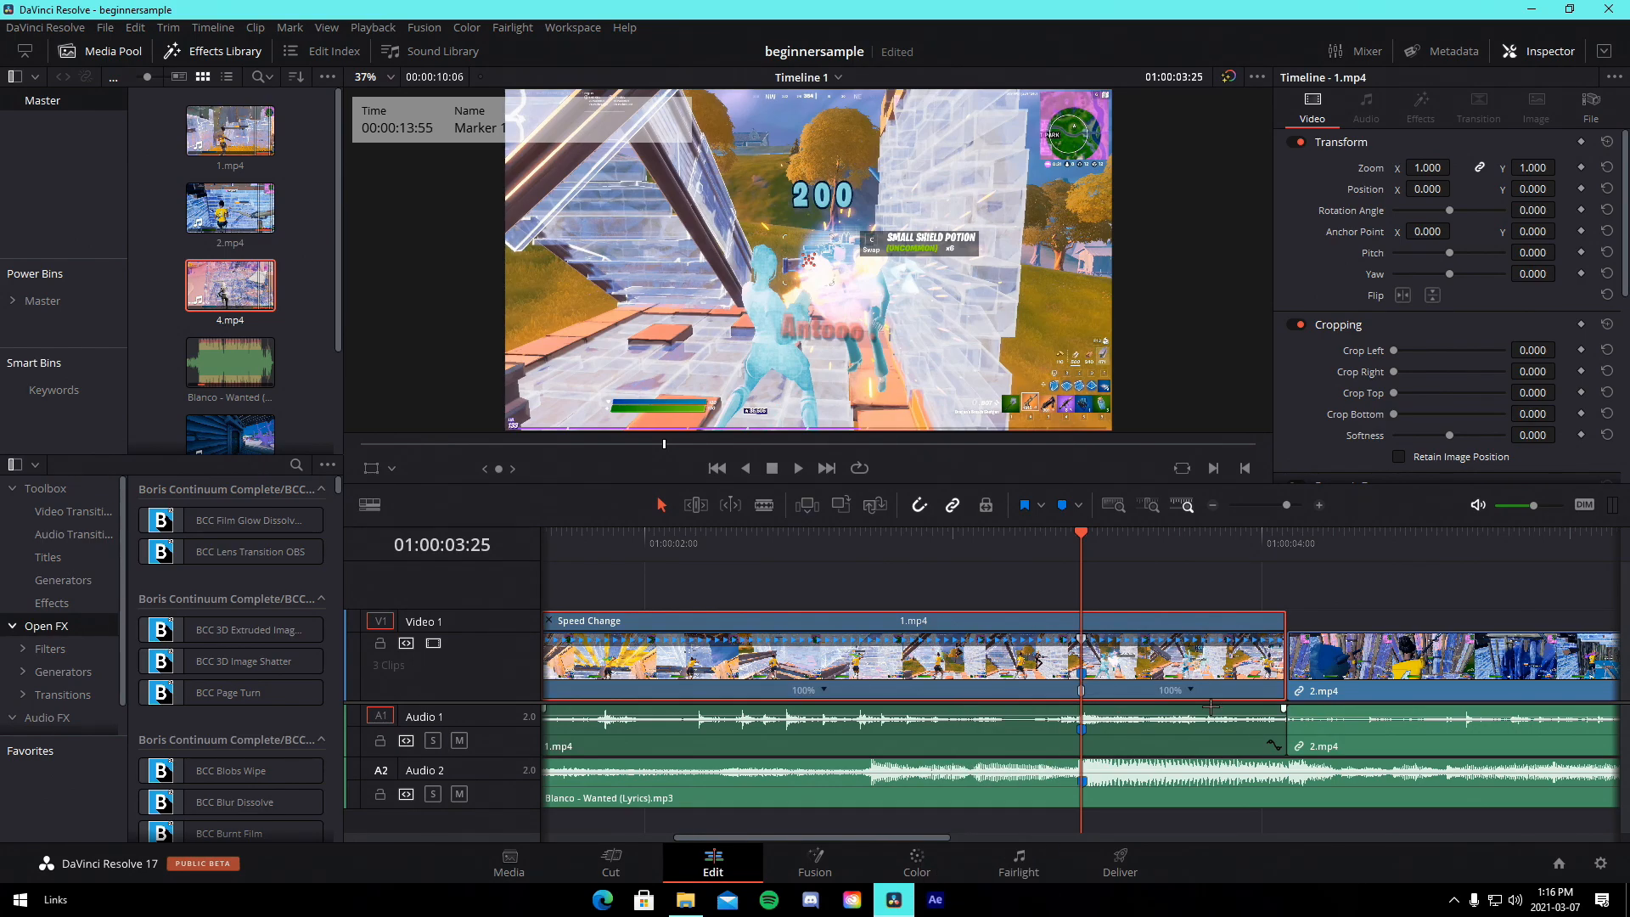
click(1194, 688)
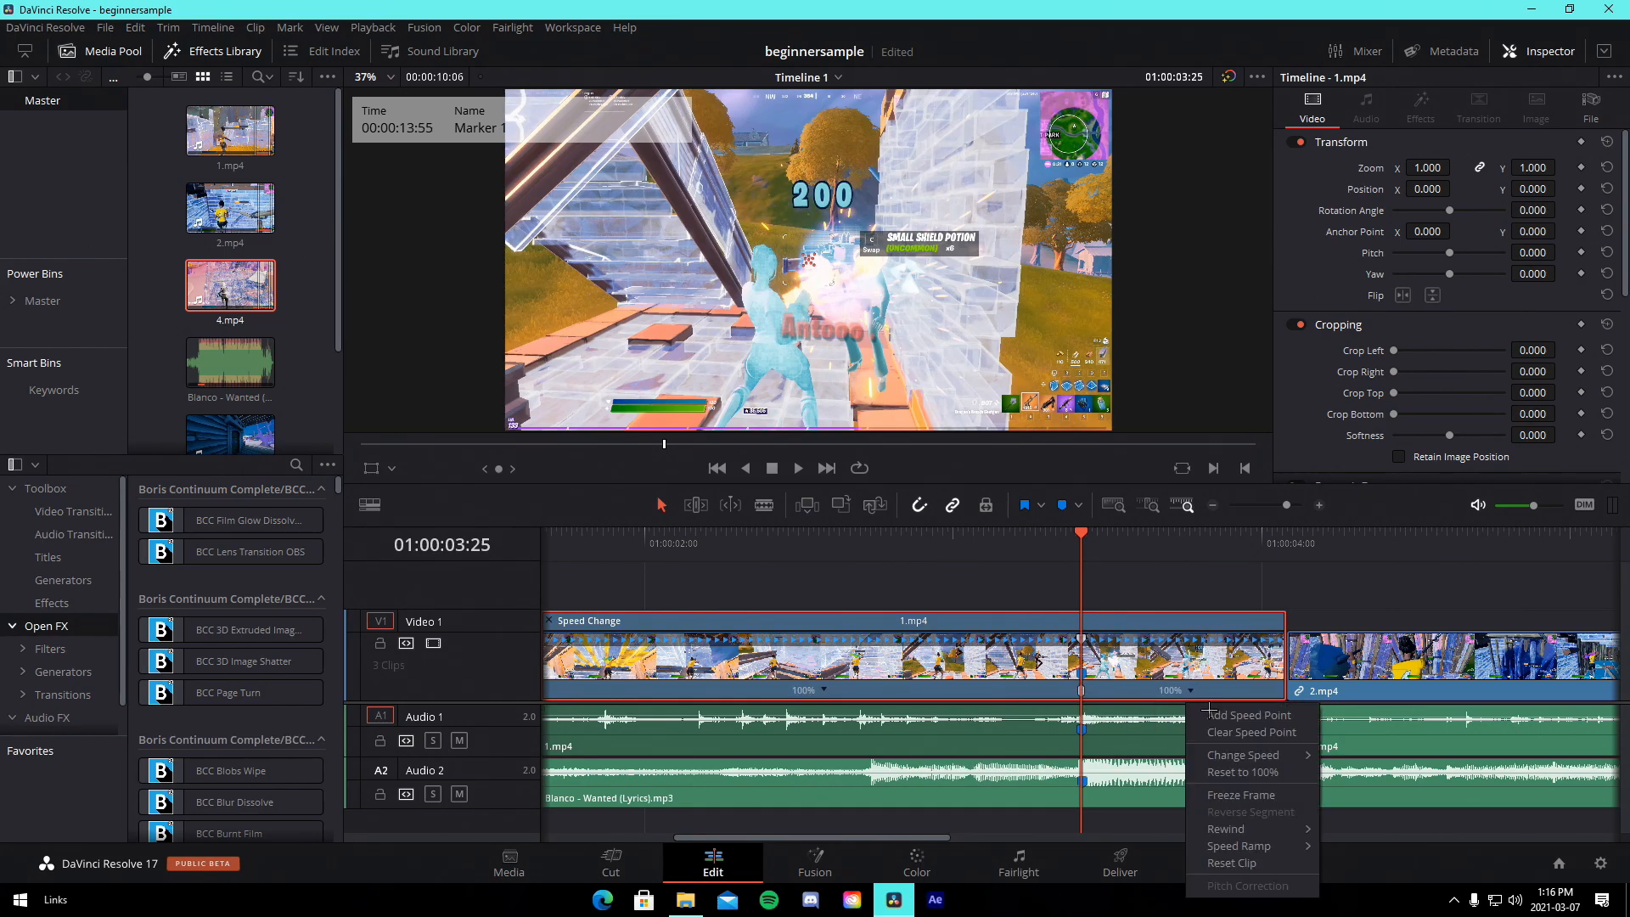
mouse_move(1259, 755)
- Move 2.mp4's unlinked video back to start where 1.mp4's audio ends and play back the slow-motion shot
drag(1480, 674, 1485, 674)
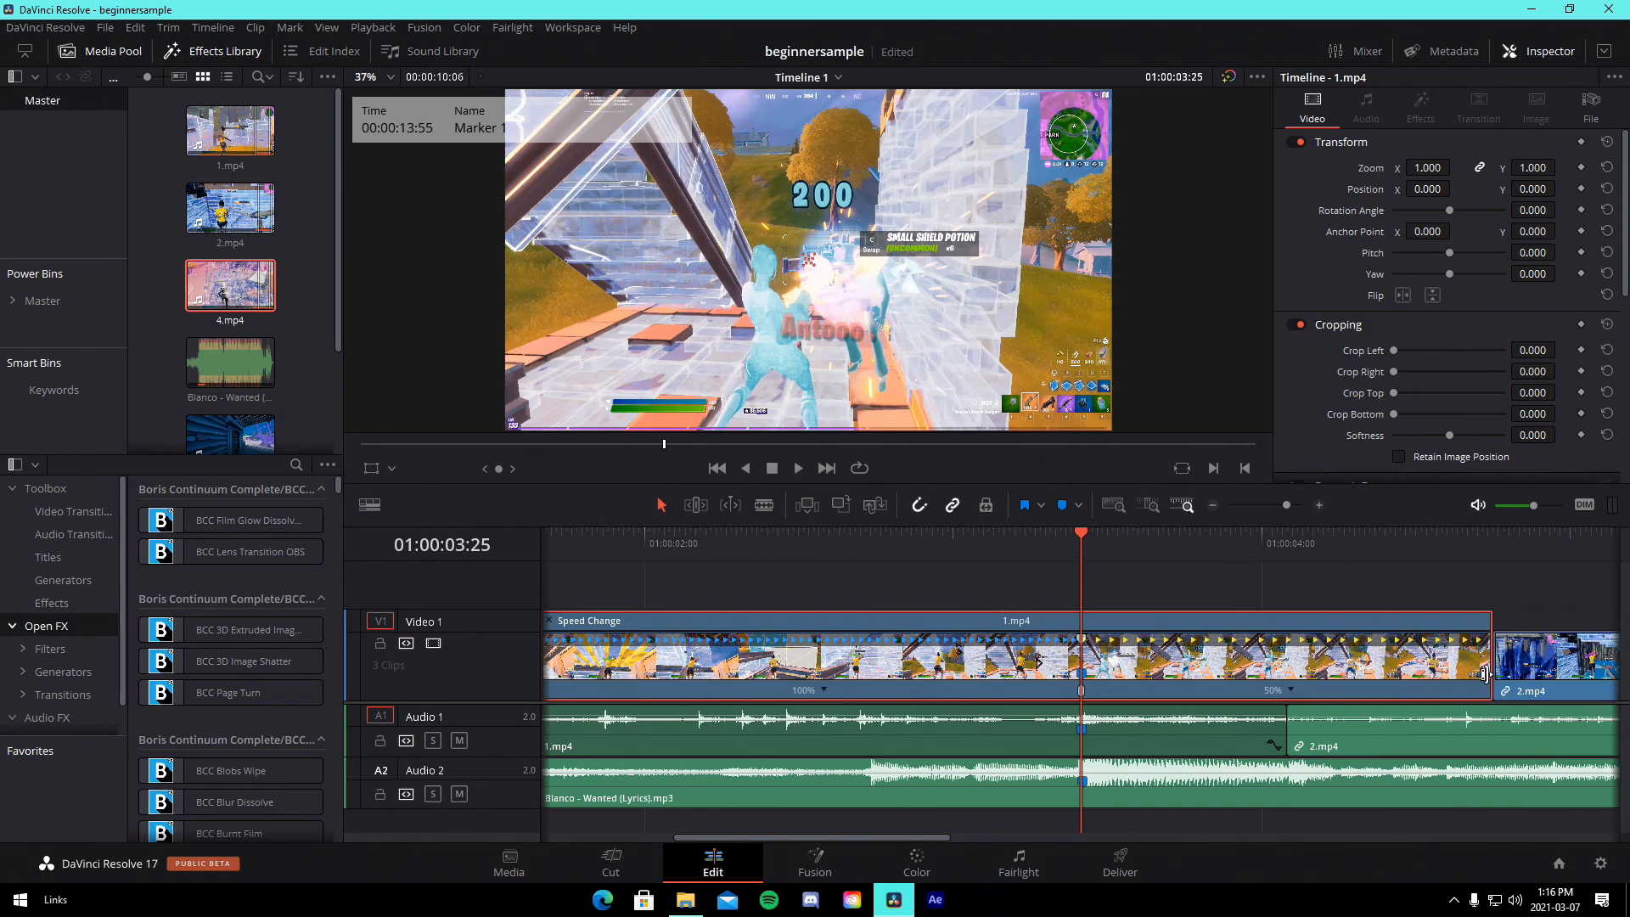
click(1499, 675)
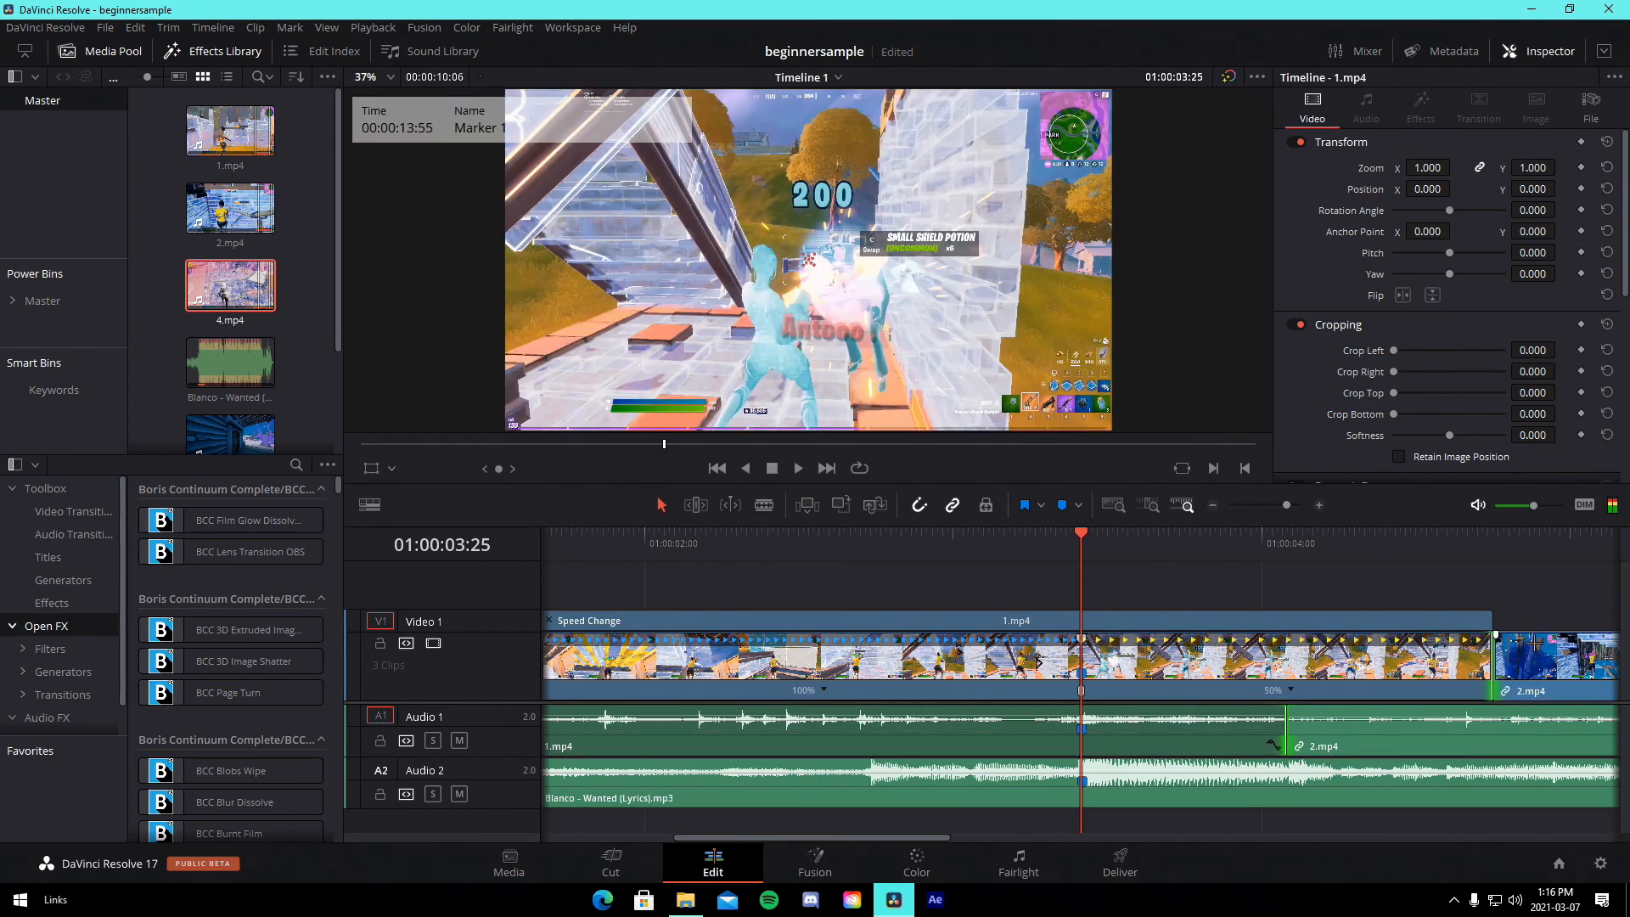
right_click(1496, 639)
click(1491, 630)
drag(1491, 671, 1287, 671)
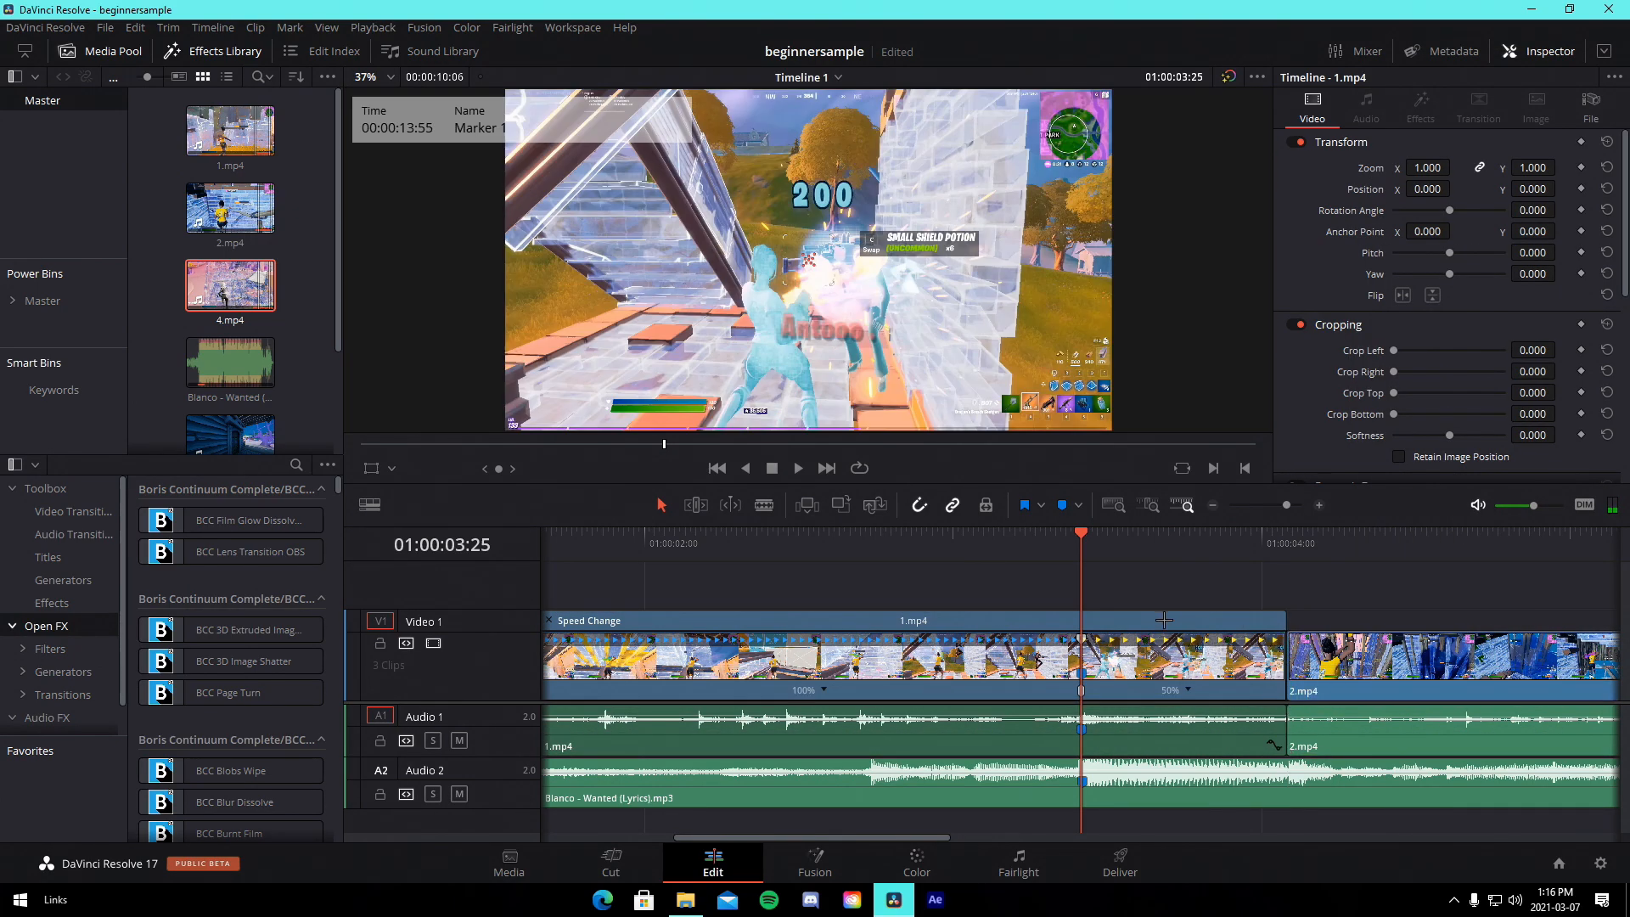
click(973, 550)
key(space)
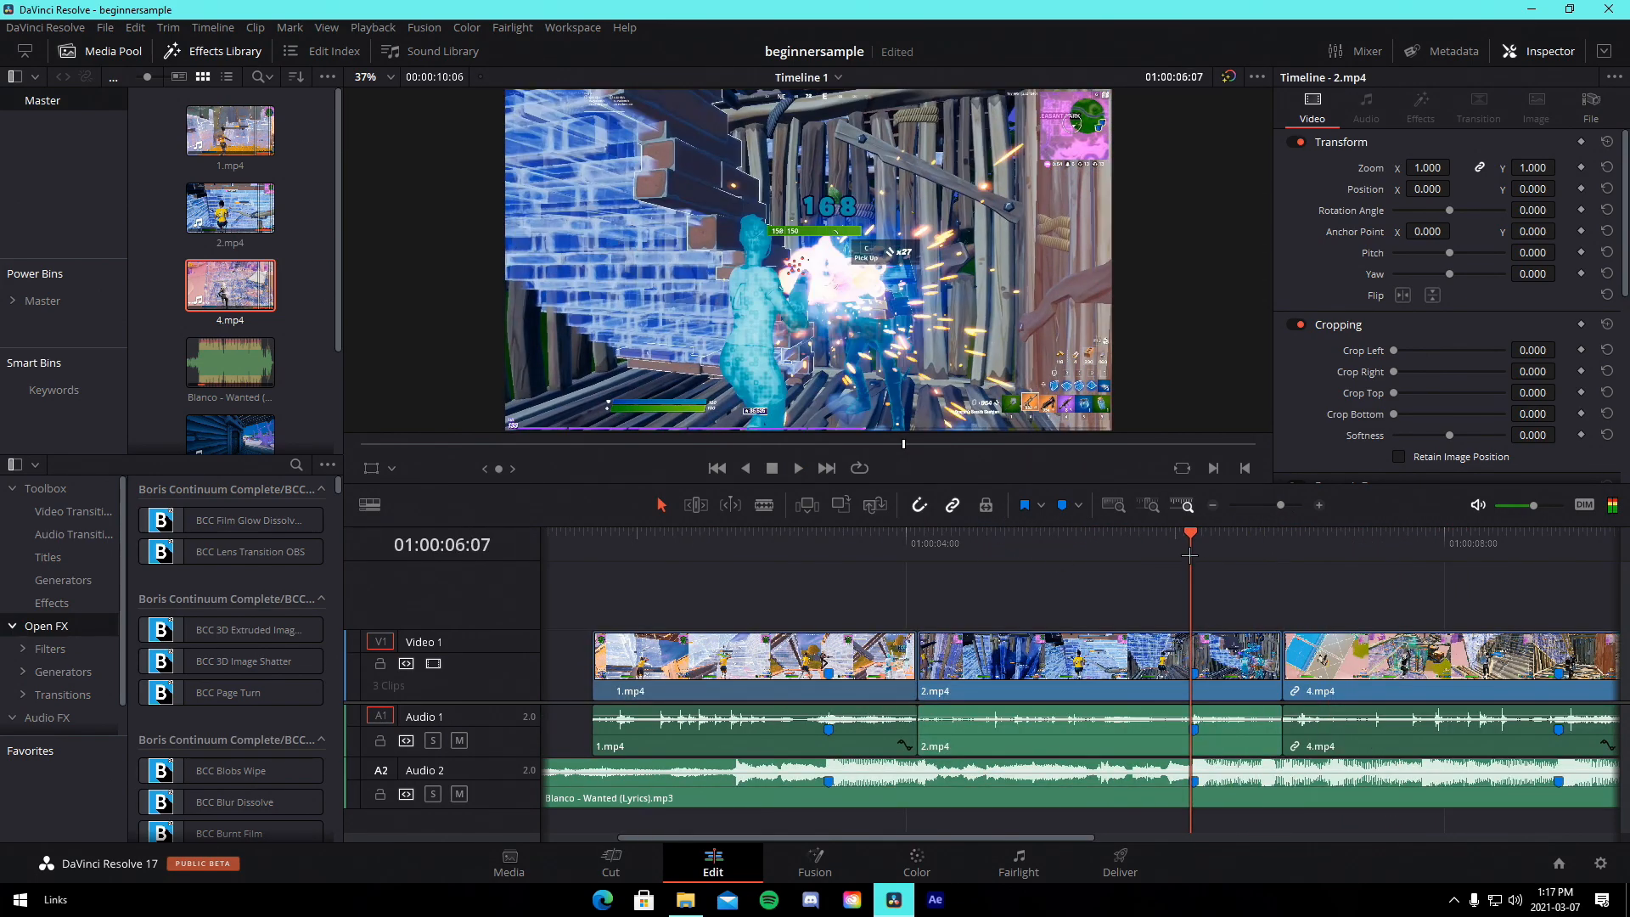
- Add a speed point to 2.mp4 at 01:00:06:08 using Retime Controls and set the speed after it to 50%
drag(1190, 555, 1195, 555)
right_click(1249, 686)
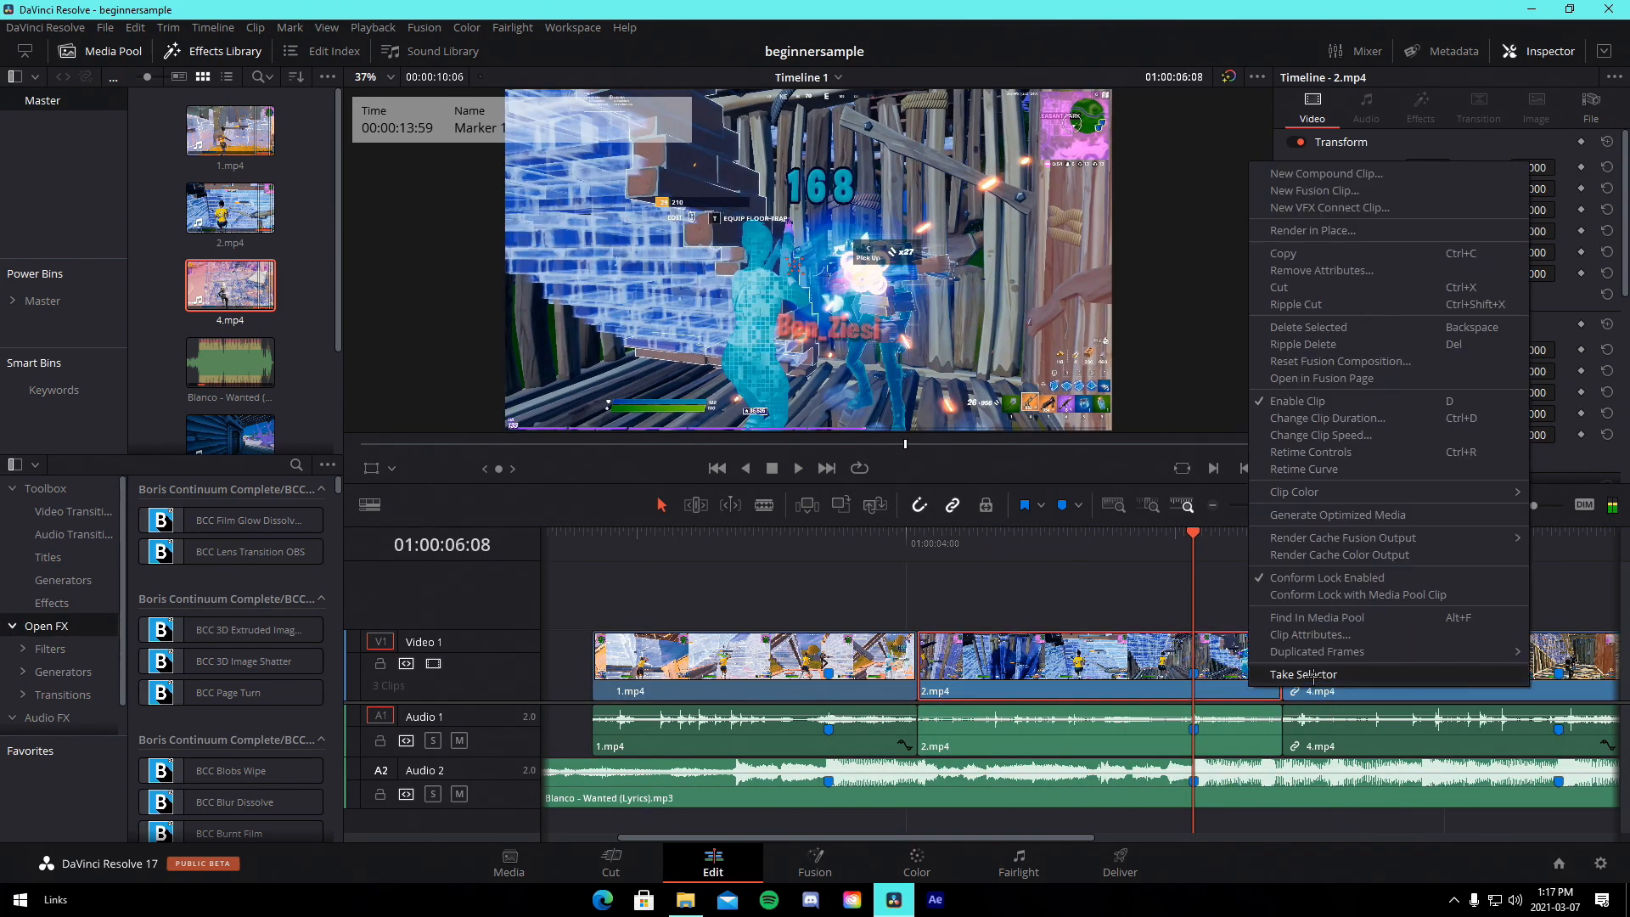
click(1298, 457)
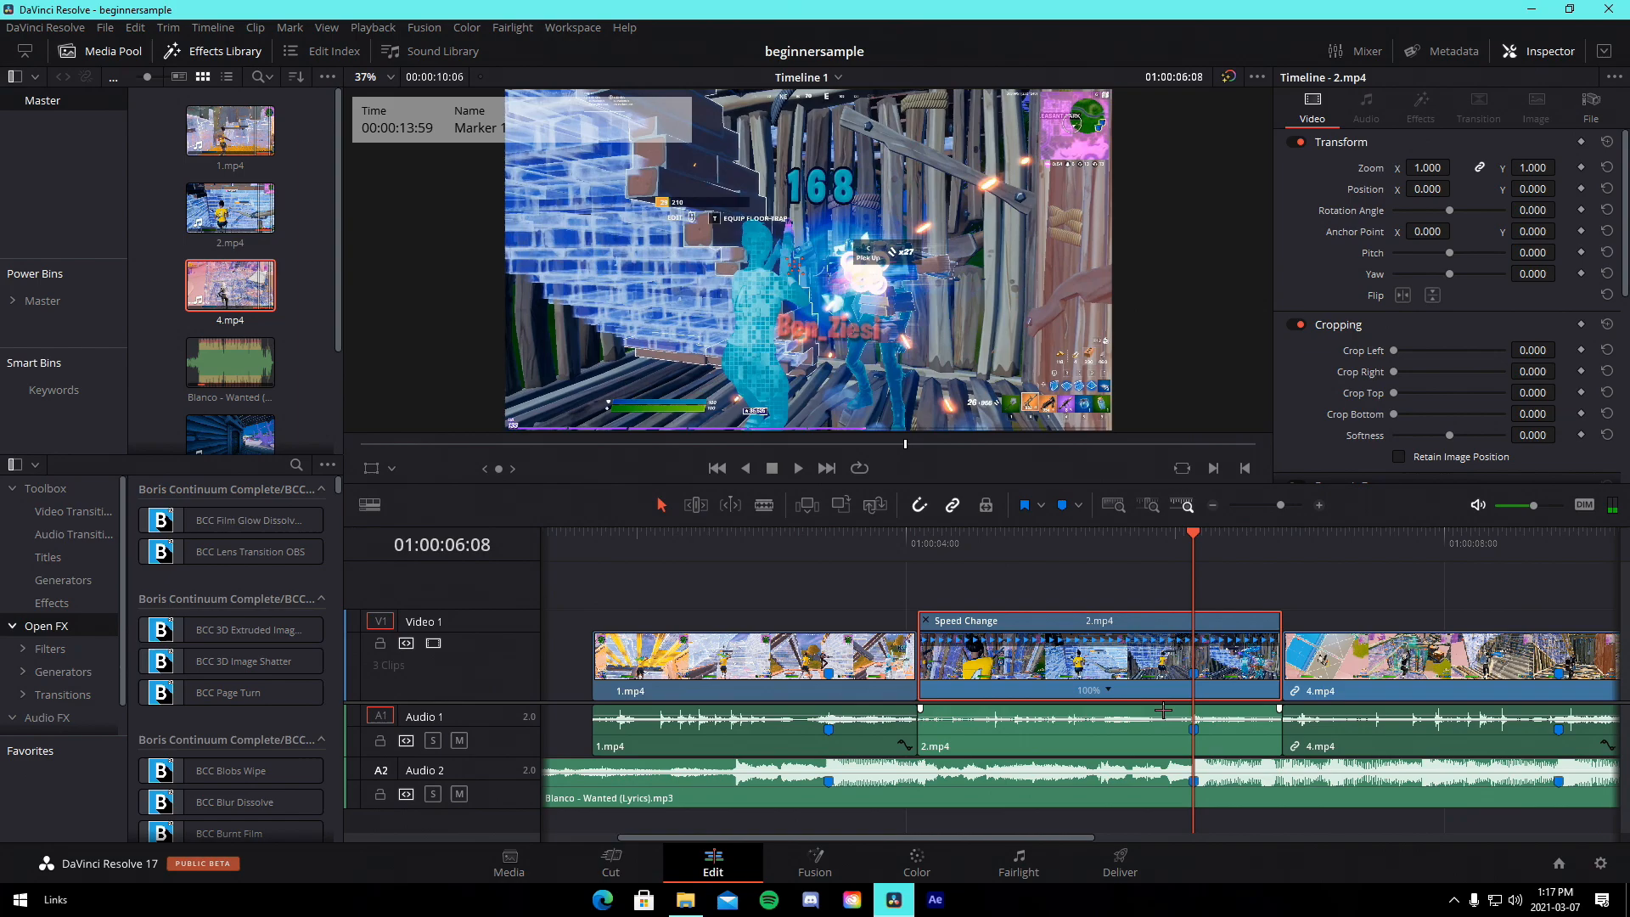
click(1109, 690)
click(1173, 712)
click(1252, 690)
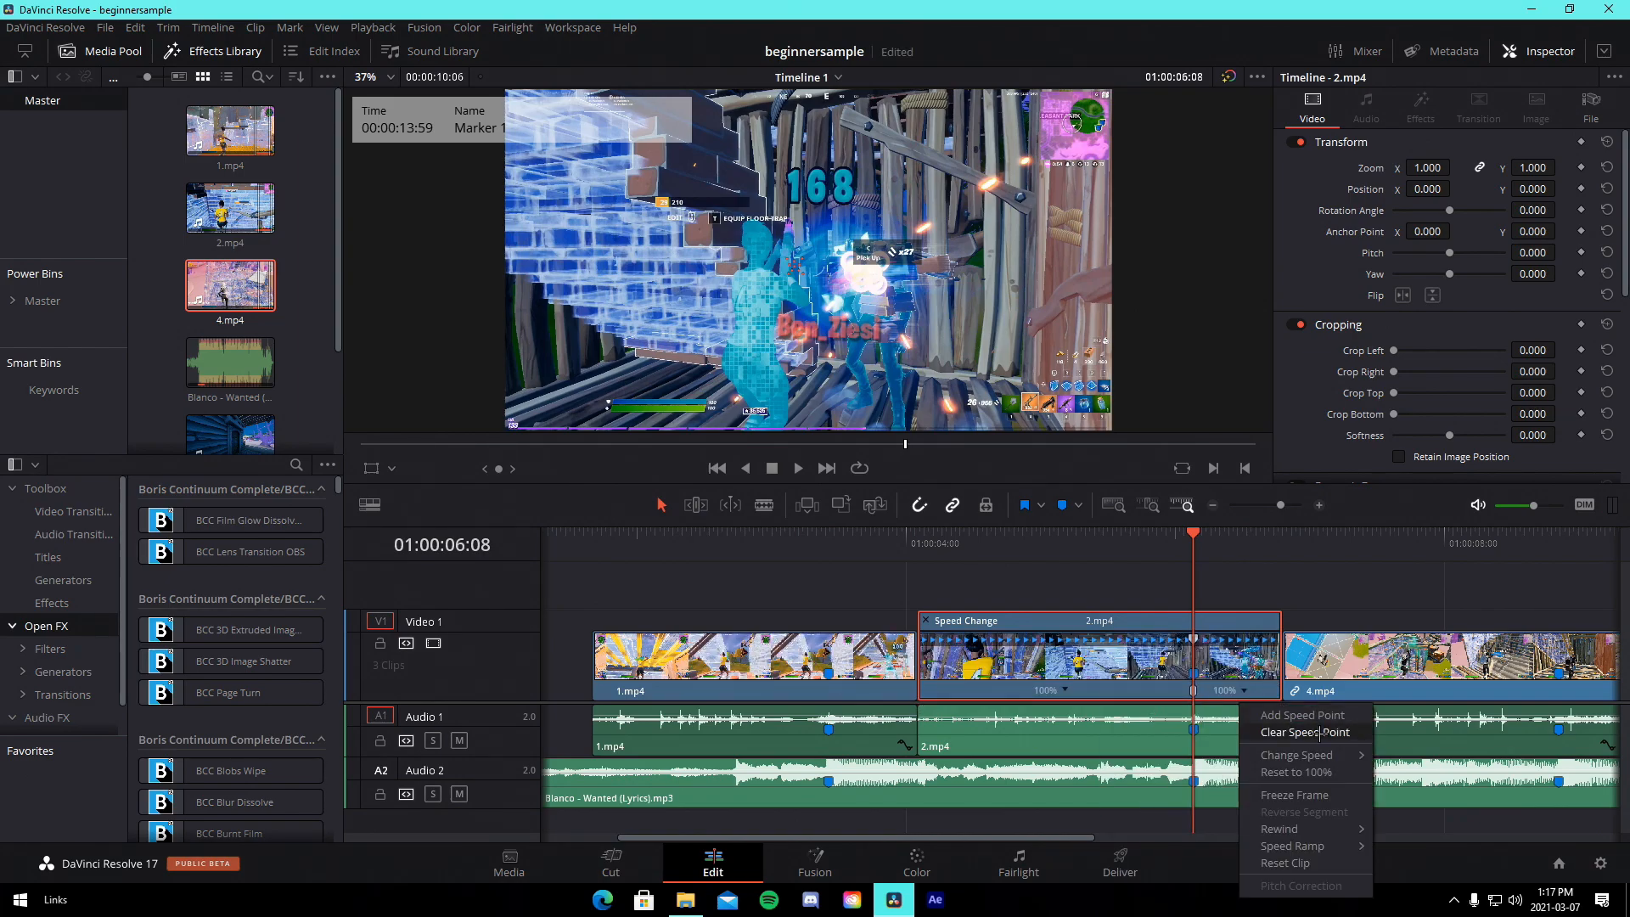
mouse_move(1308, 755)
click(1443, 776)
- Unlink 4.mp4's video from its audio and move it back to start where 2.mp4's audio ends
right_click(1504, 696)
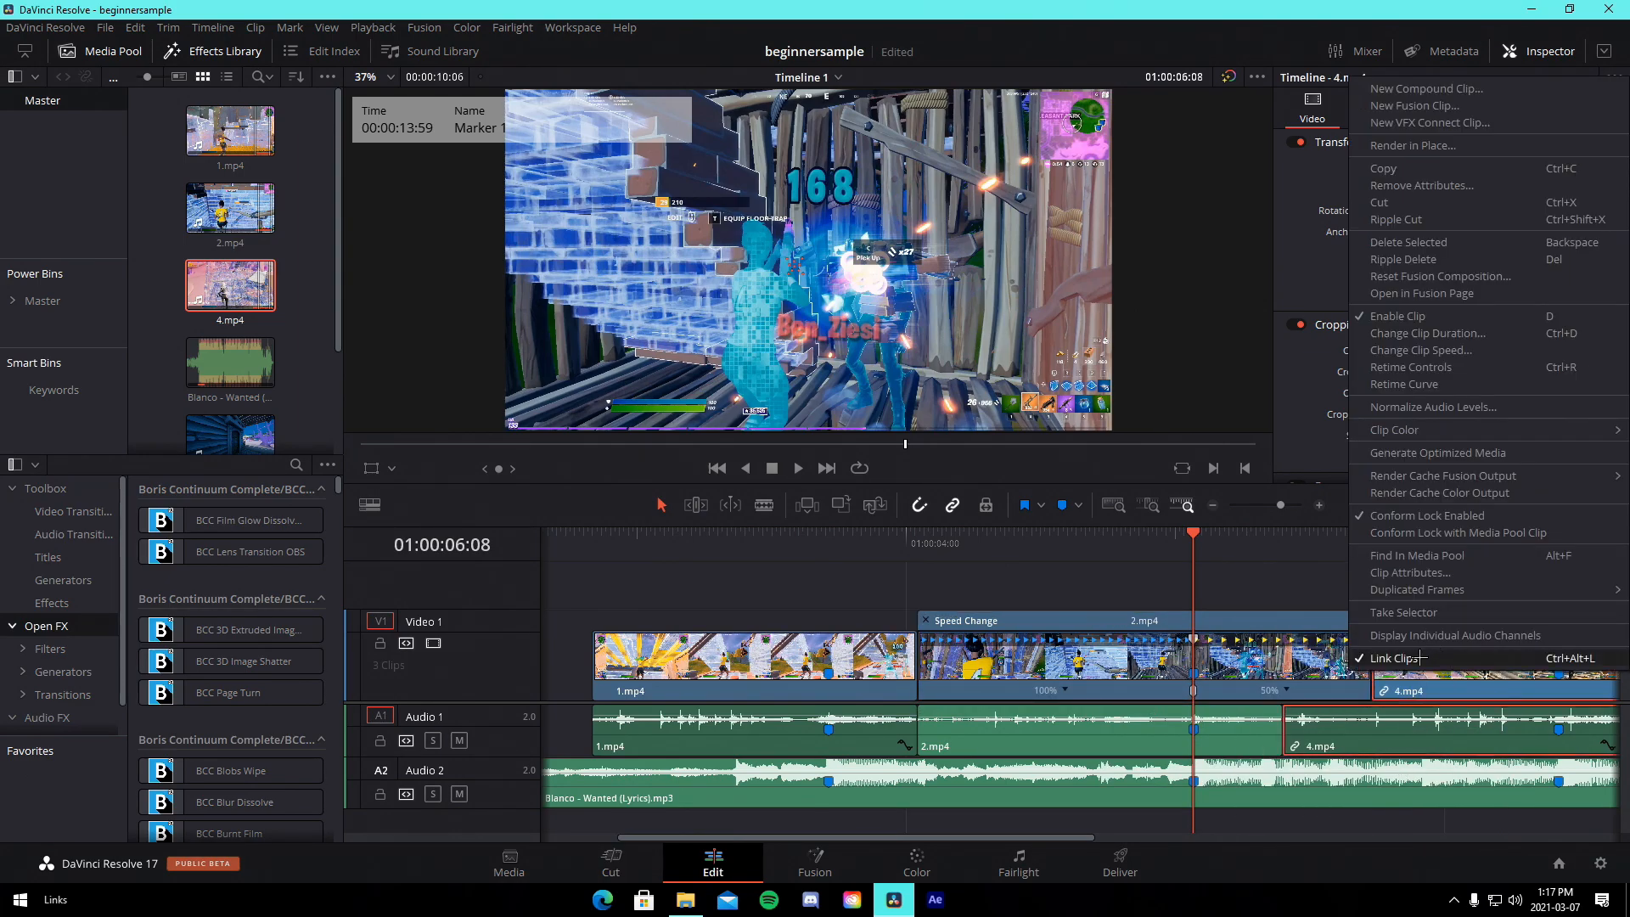
click(1394, 658)
drag(1410, 658, 1318, 652)
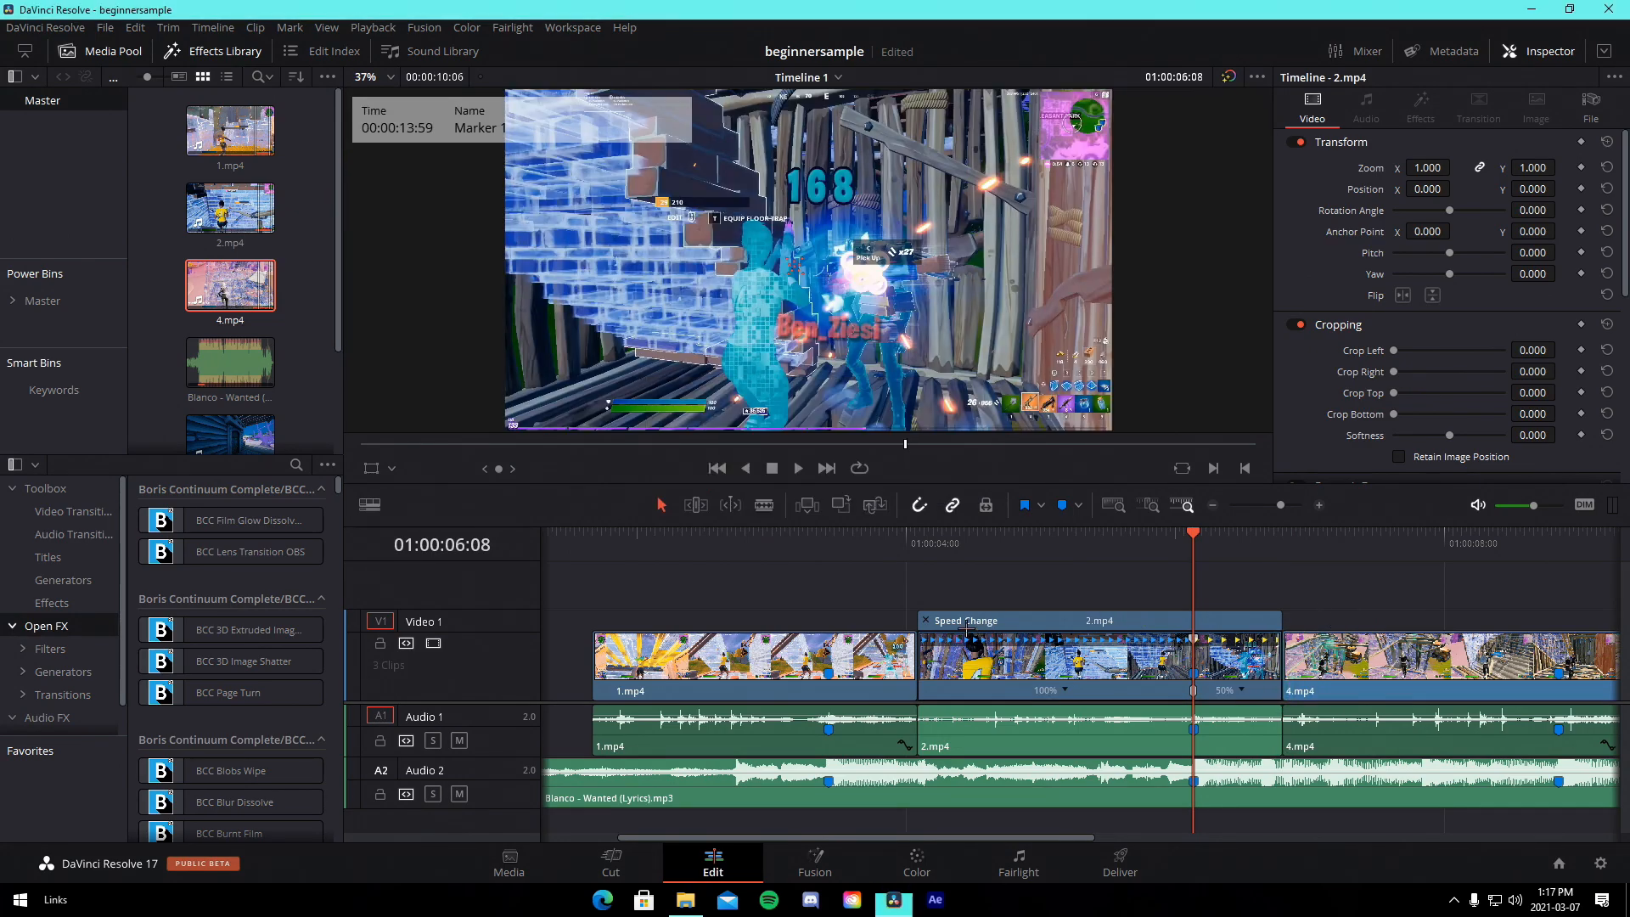
click(927, 620)
- Show the Retime Controls on 4.mp4 and add a speed point at the third marker, at 01:00:08:51
click(1145, 556)
drag(1145, 556, 1301, 556)
scroll(1301, 556, down, 3)
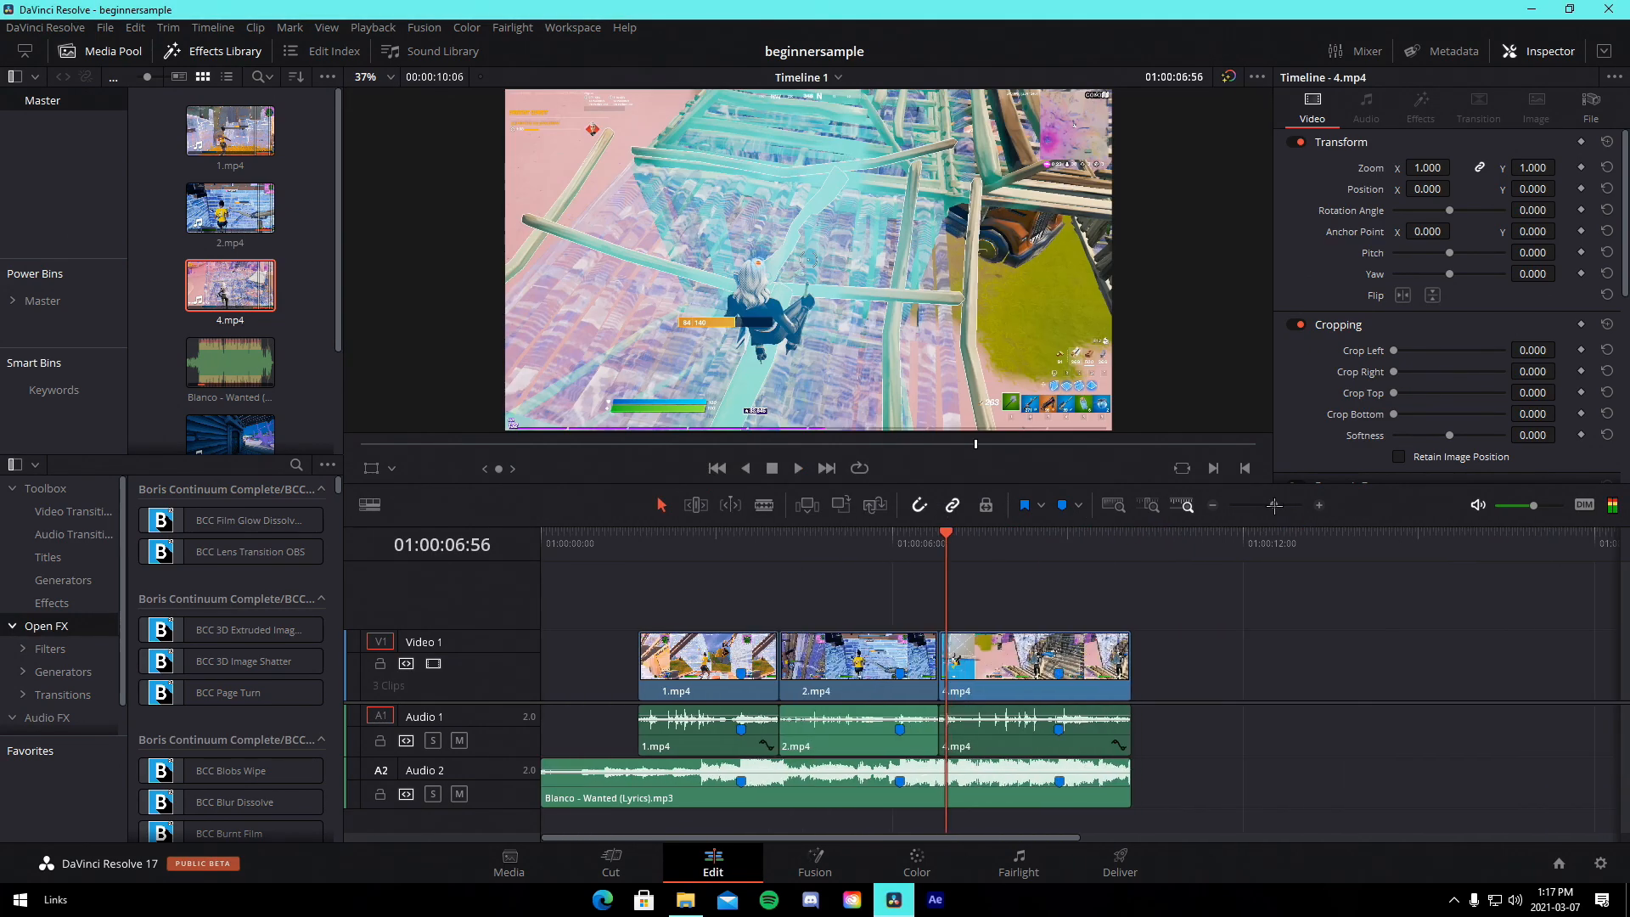
click(1059, 554)
right_click(1090, 659)
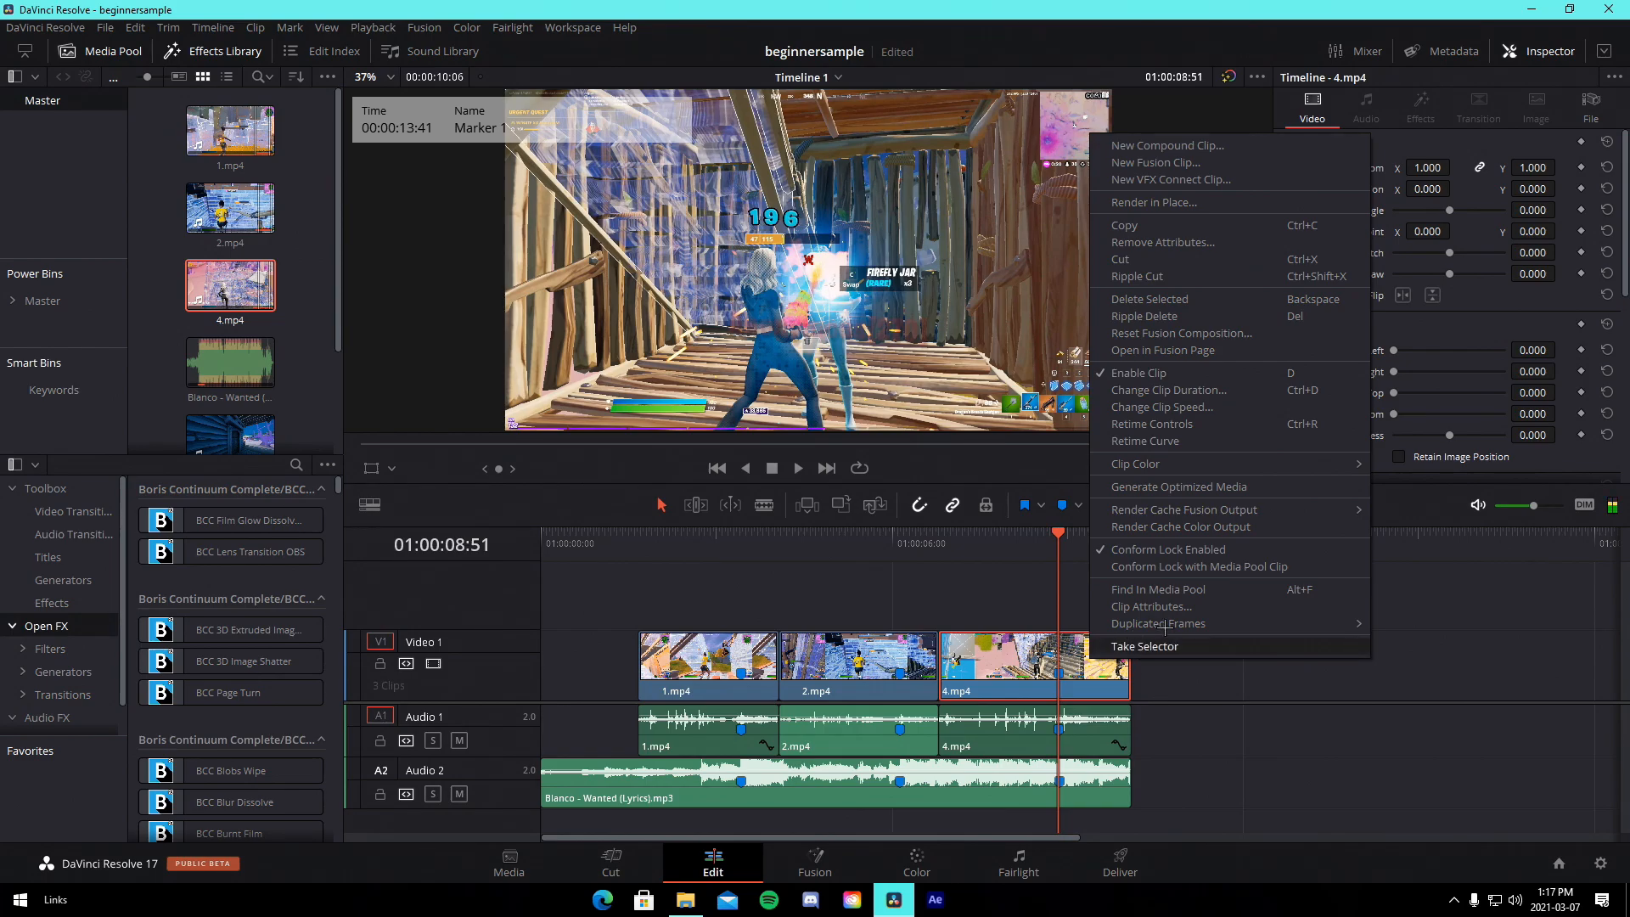
click(1161, 425)
click(1041, 691)
click(1350, 571)
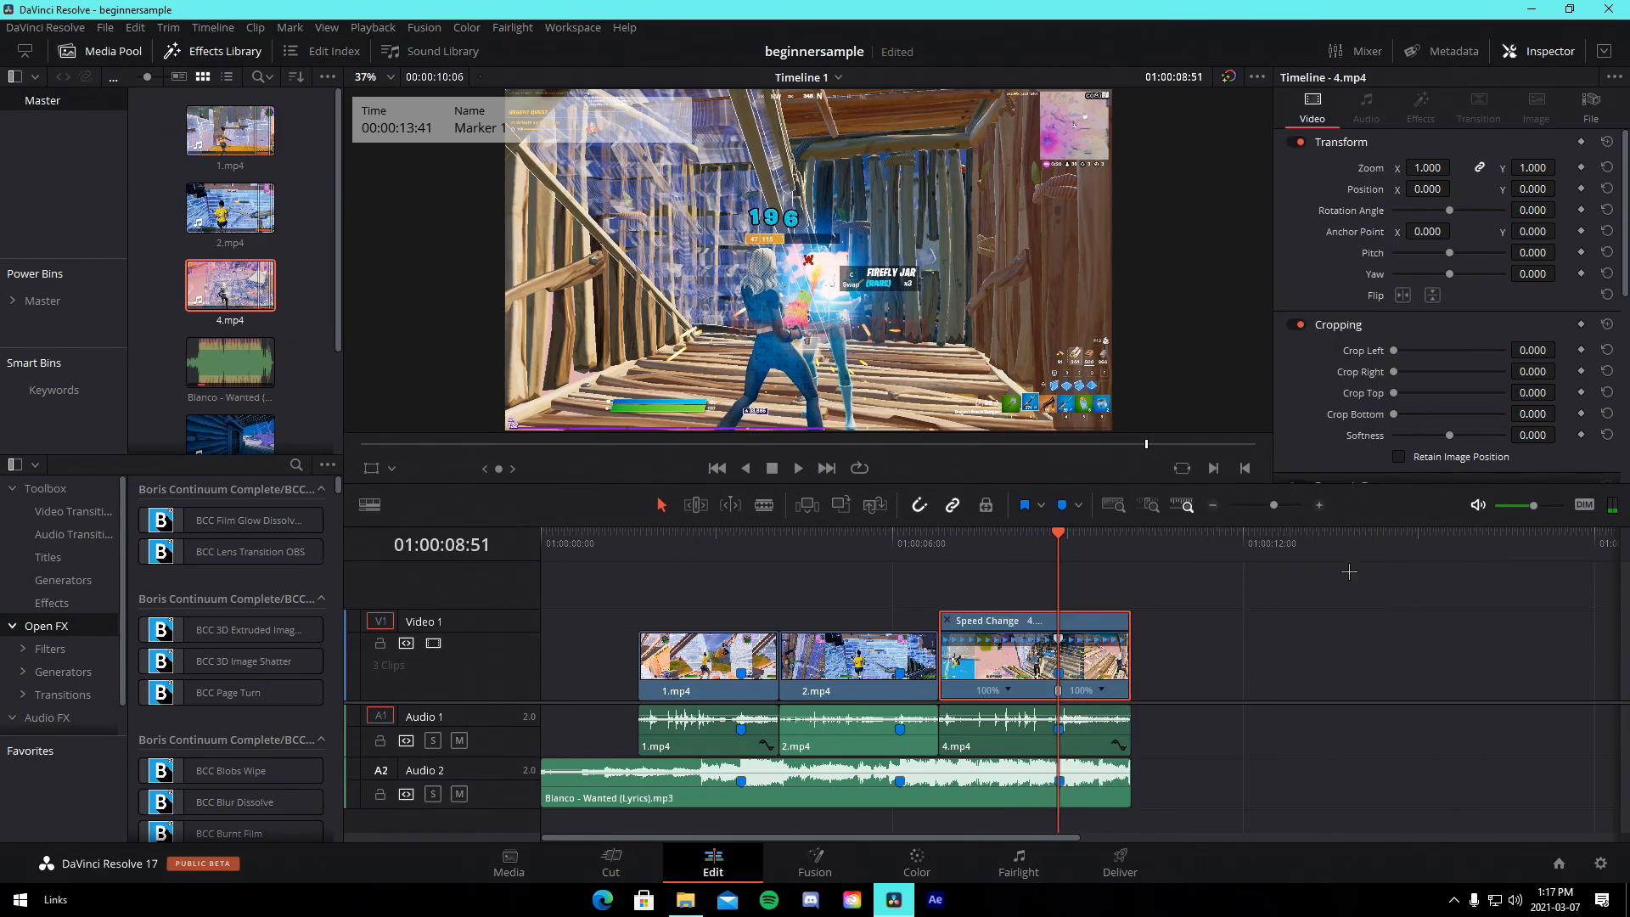
- Play back the timeline from the middle of 2.mp4 to check the slow-motion shots against the song
drag(1274, 505, 1276, 505)
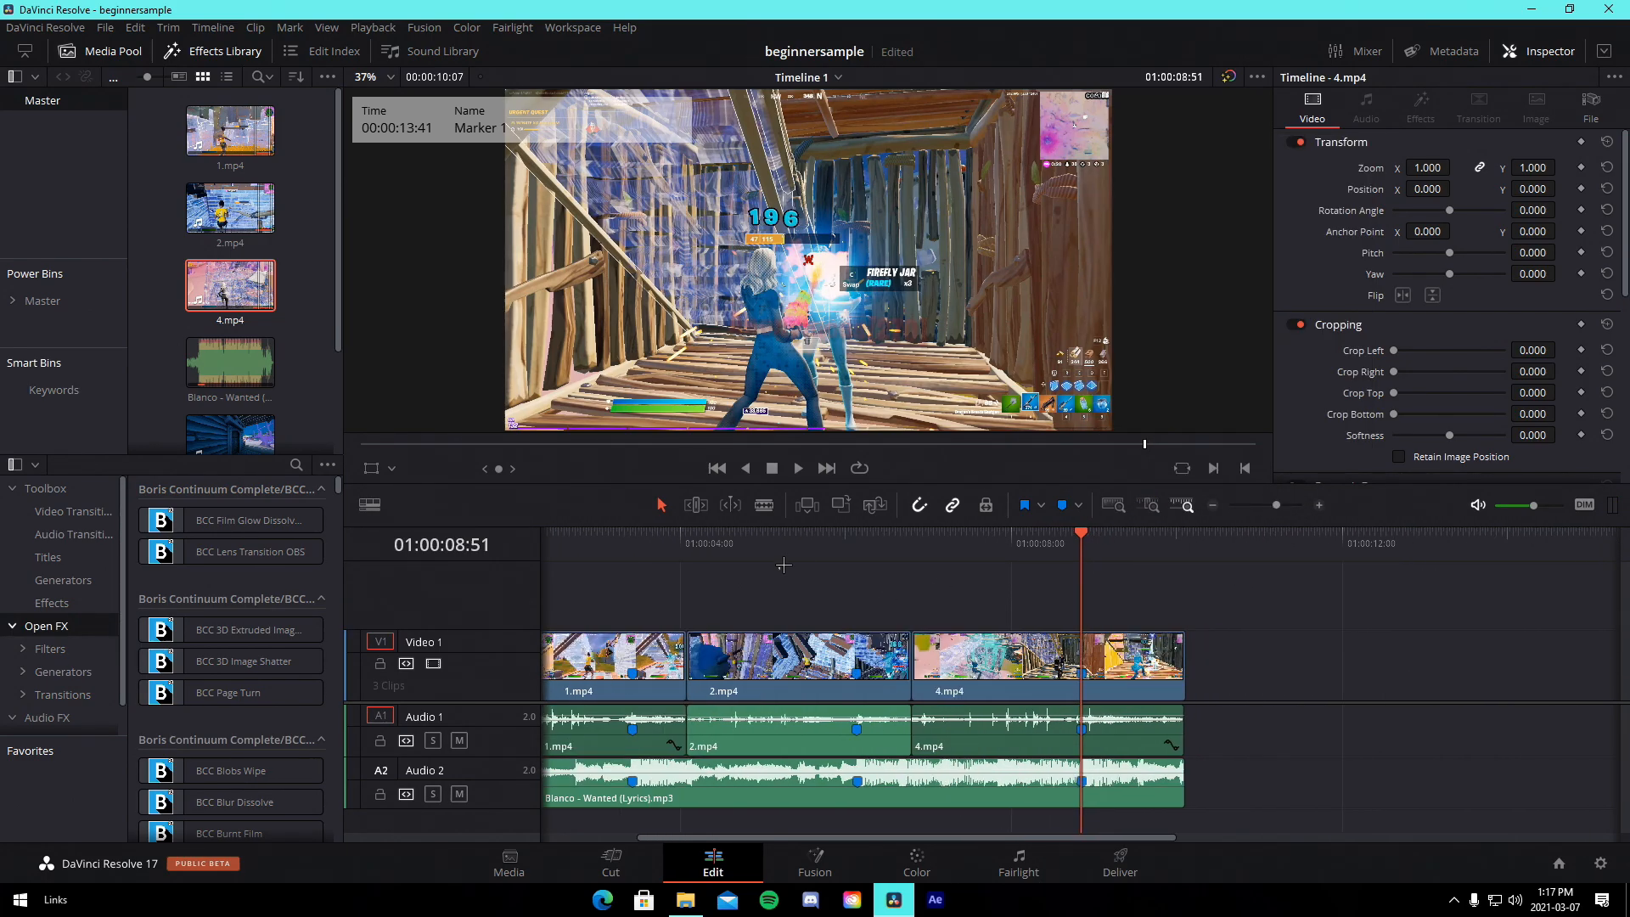
click(806, 557)
key(space)
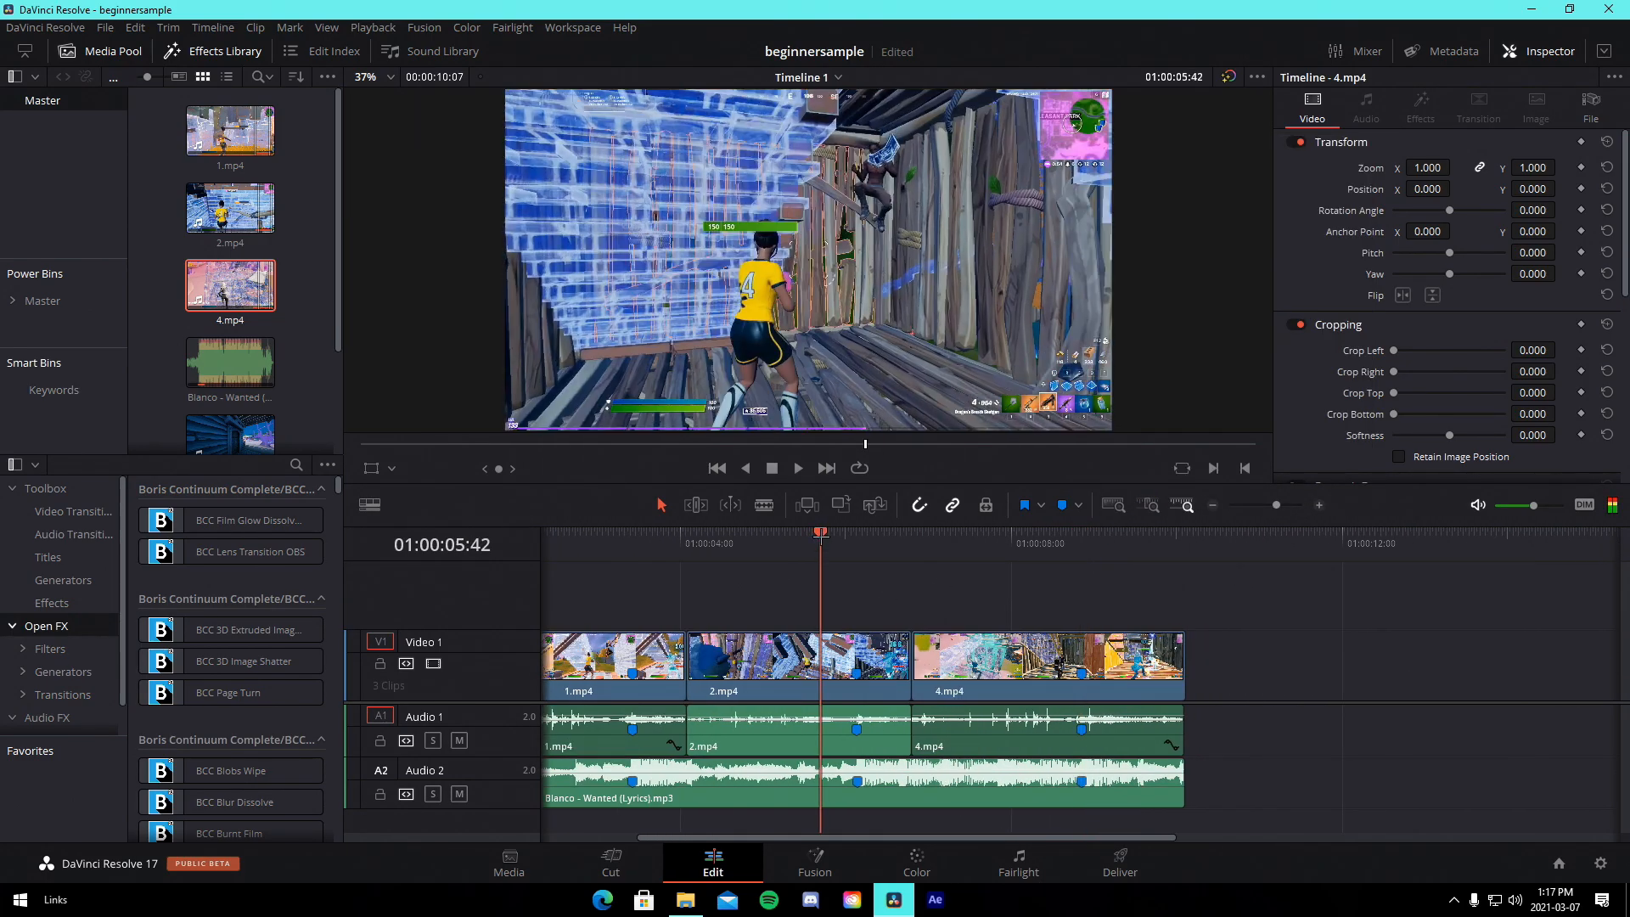
drag(1275, 509, 1276, 515)
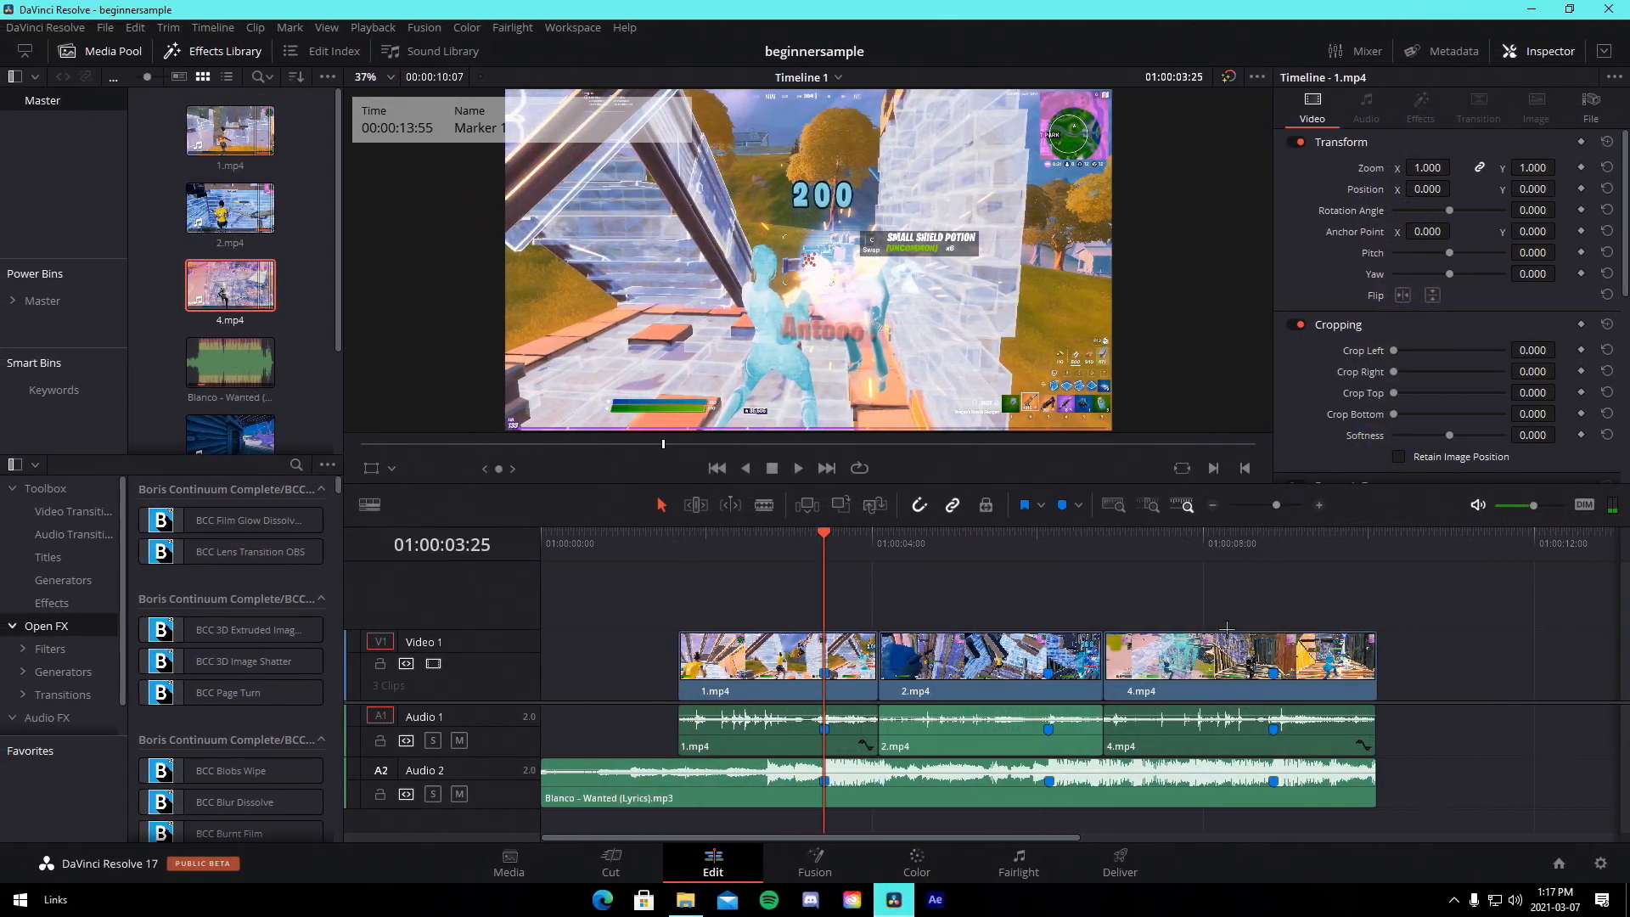
- Save the project, then try a Non-Additive Dissolve at the cut between 1.mp4 and 2.mp4, preview it and delete it
key(ctrl+s)
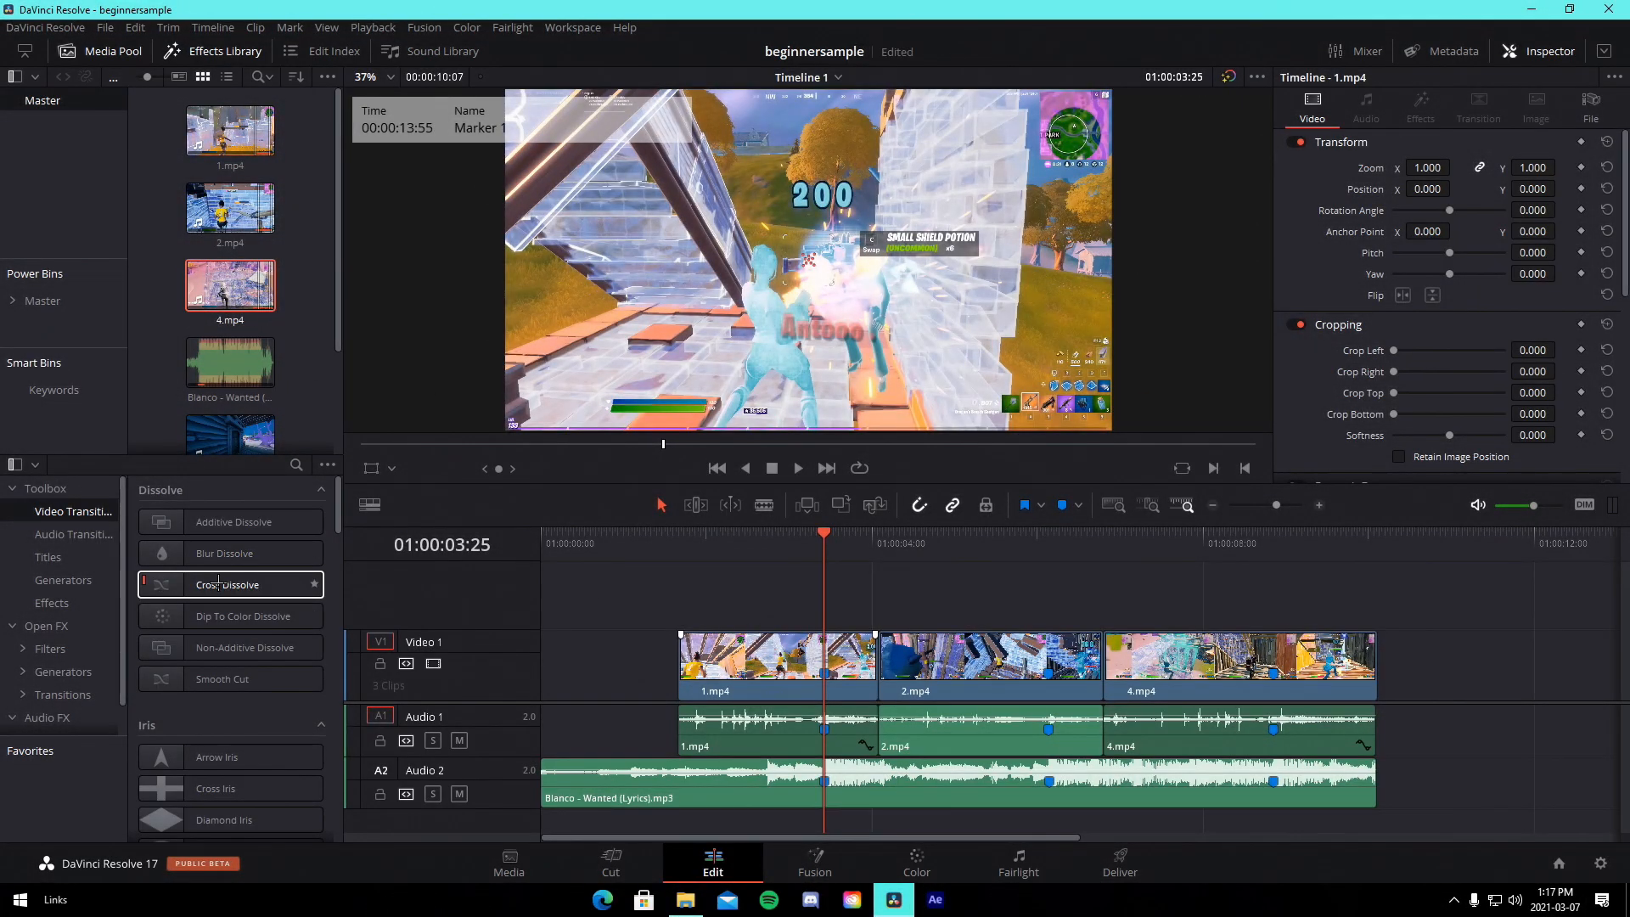
mouse_move(212, 521)
mouse_down()
mouse_move(883, 667)
mouse_move(718, 650)
mouse_move(206, 527)
mouse_up()
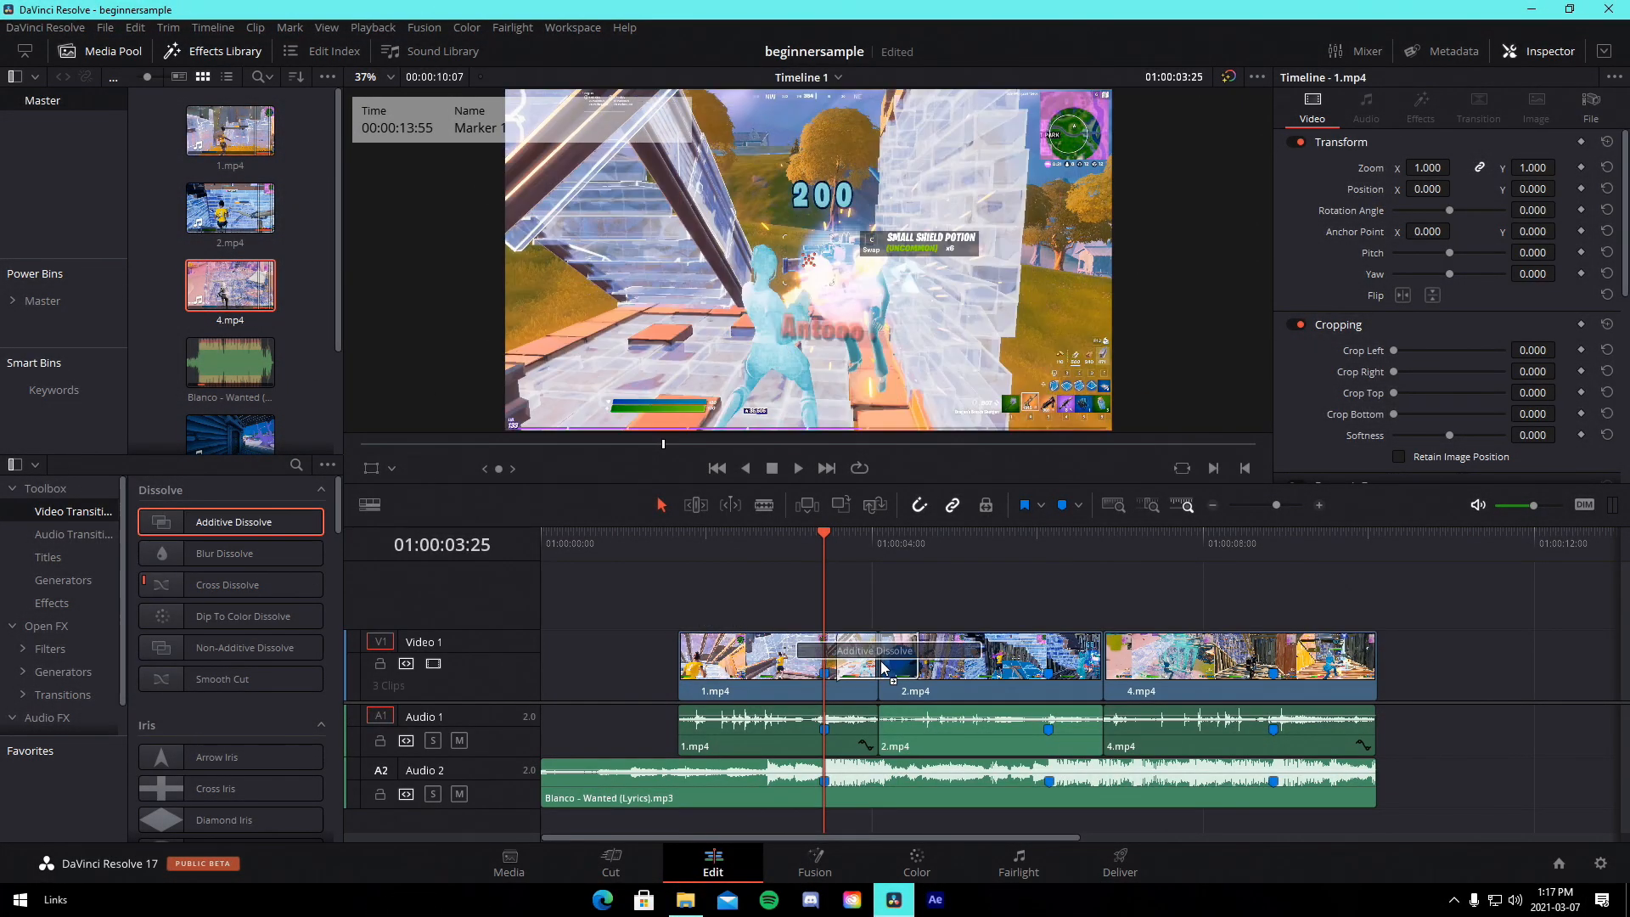
drag(261, 649, 888, 653)
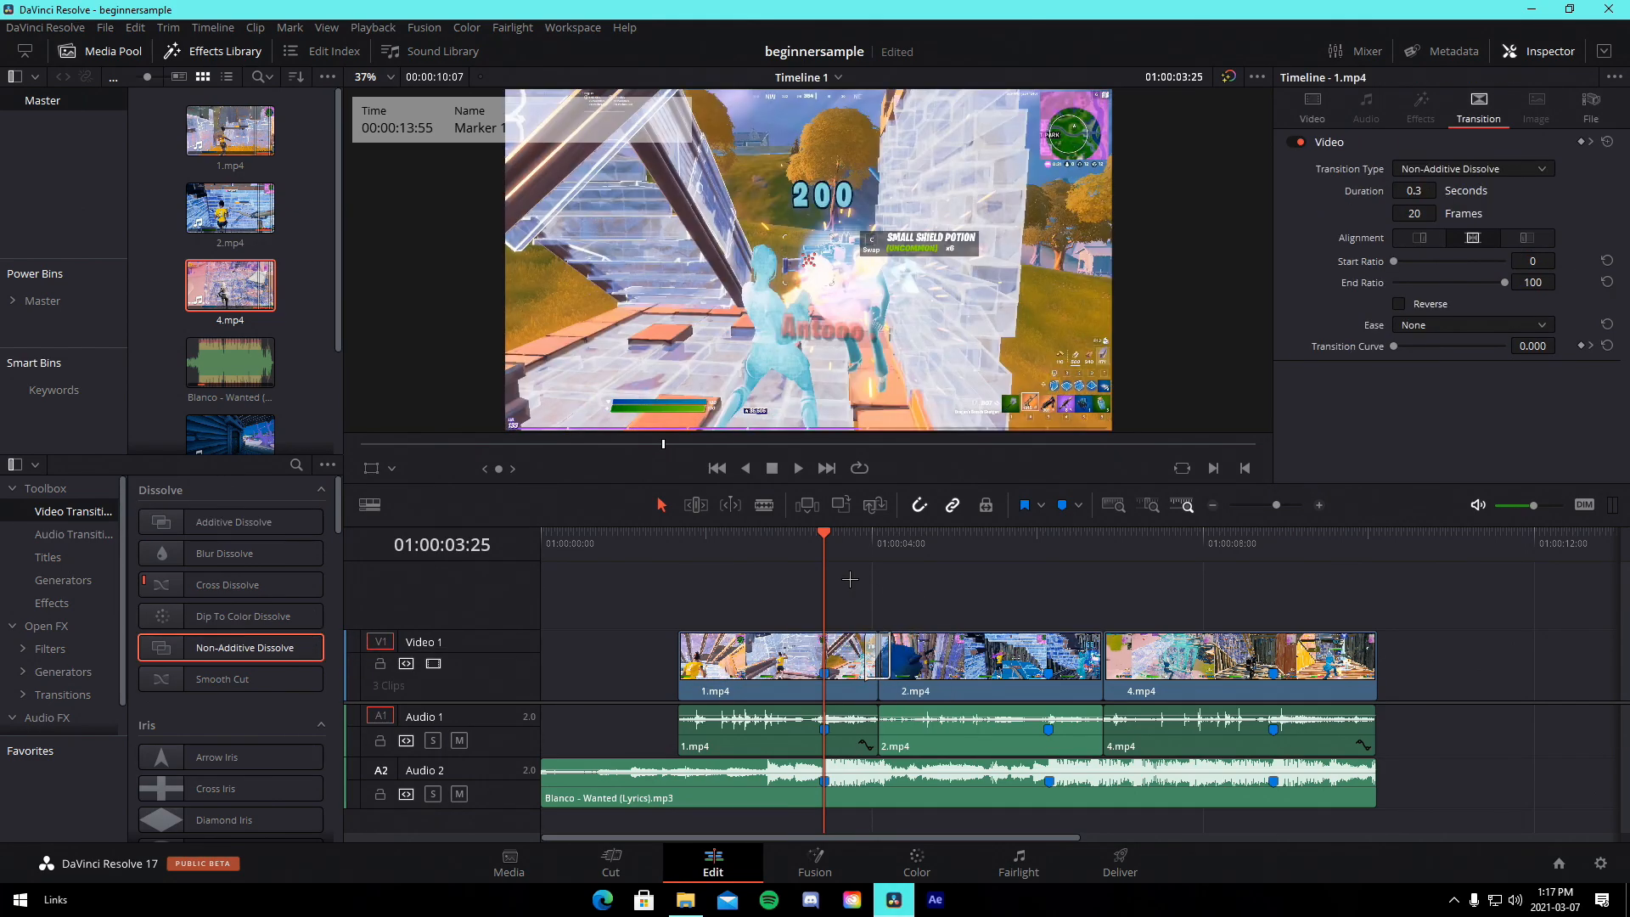
key(space)
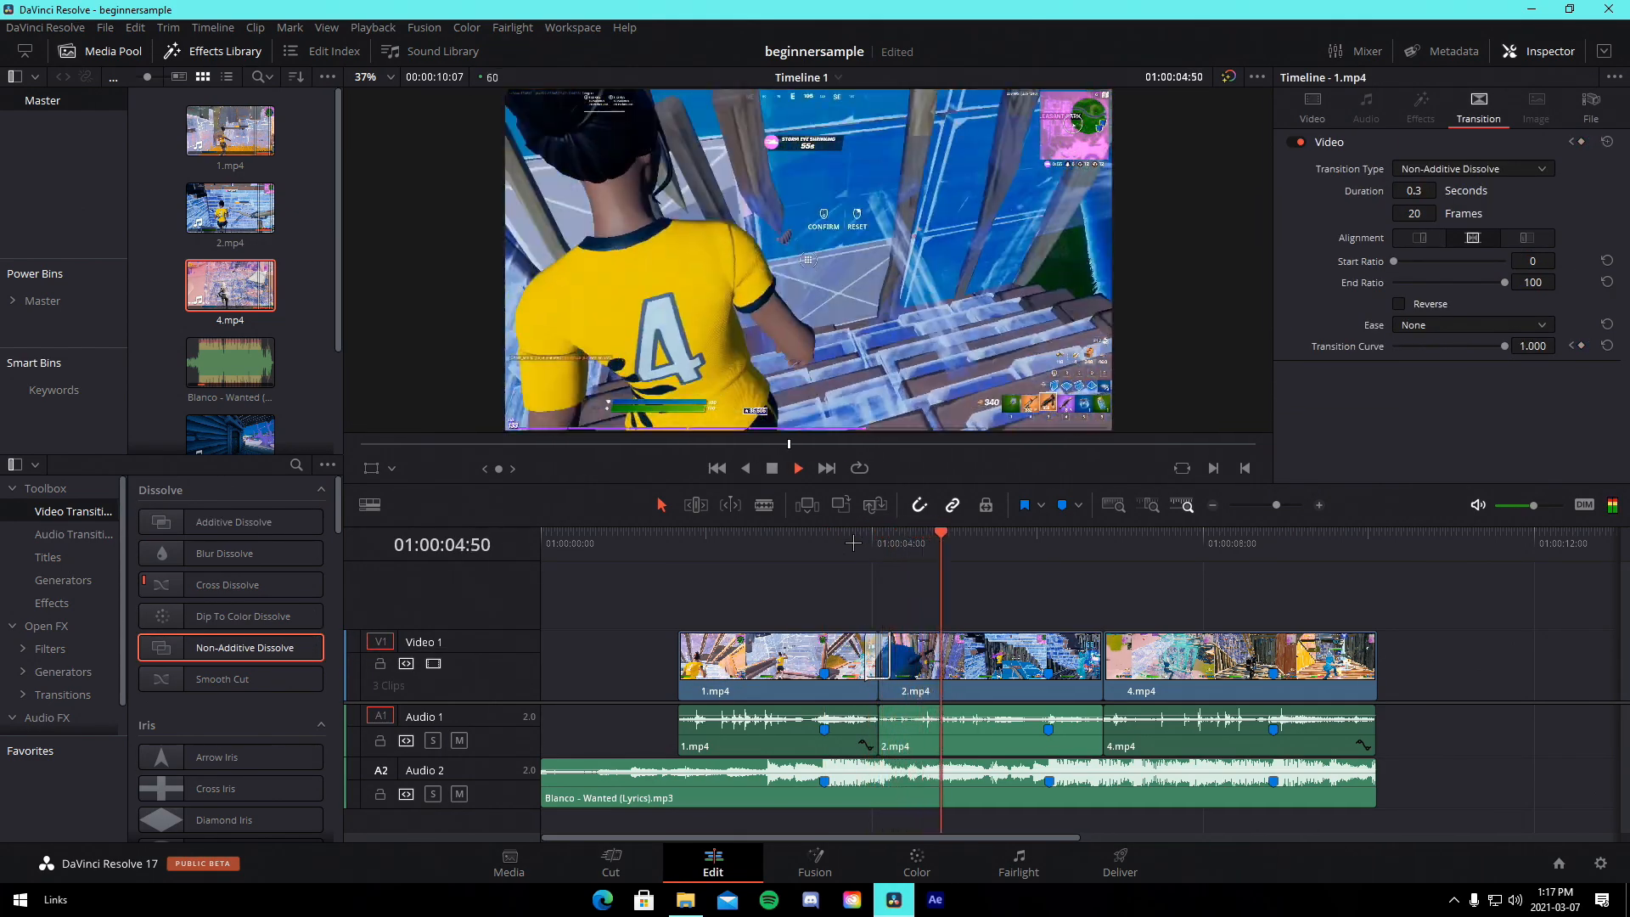
key(space)
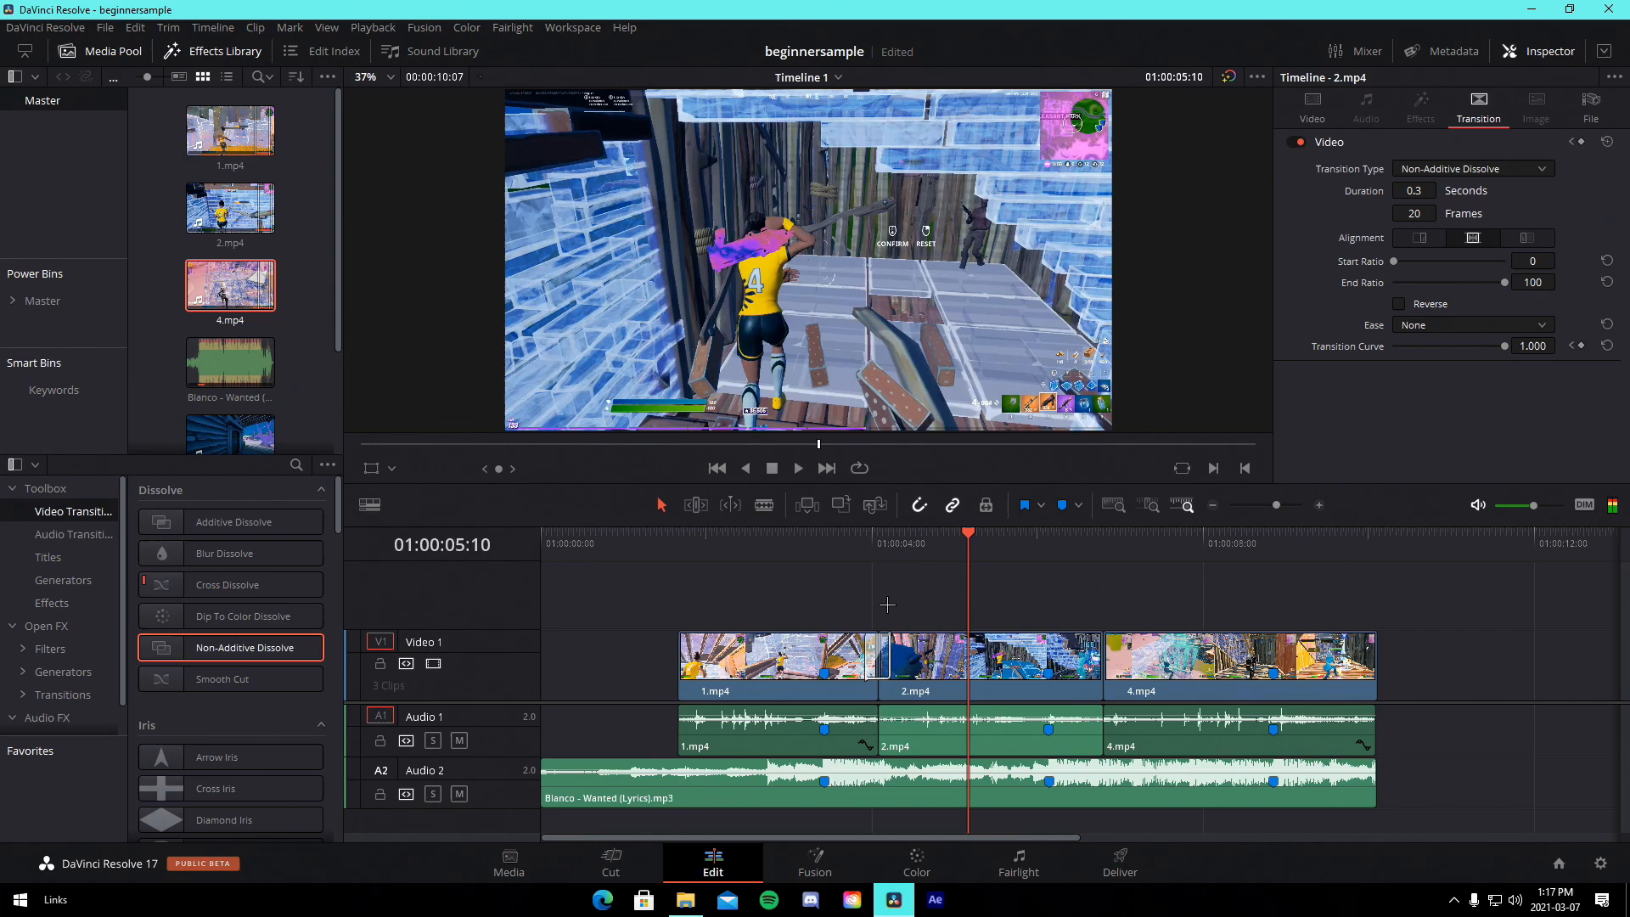
click(890, 662)
key(Delete)
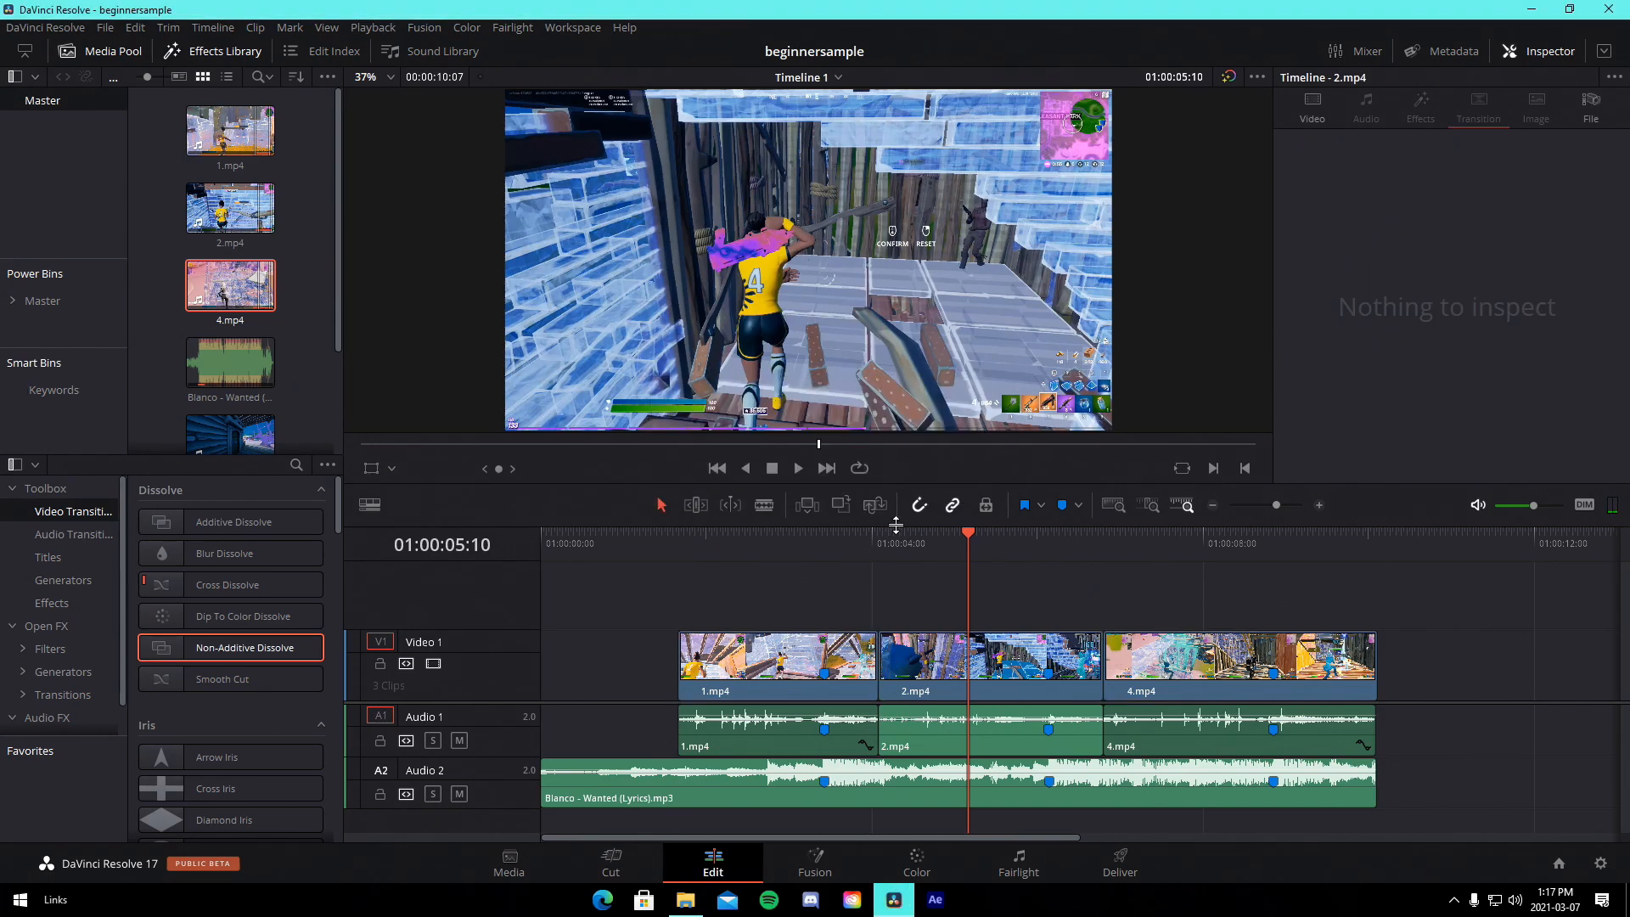
- Add a Slide Right transition at the cut between 1.mp4 and 2.mp4 and play it back
click(880, 535)
scroll(281, 713, down, 5)
scroll(281, 713, down, 10)
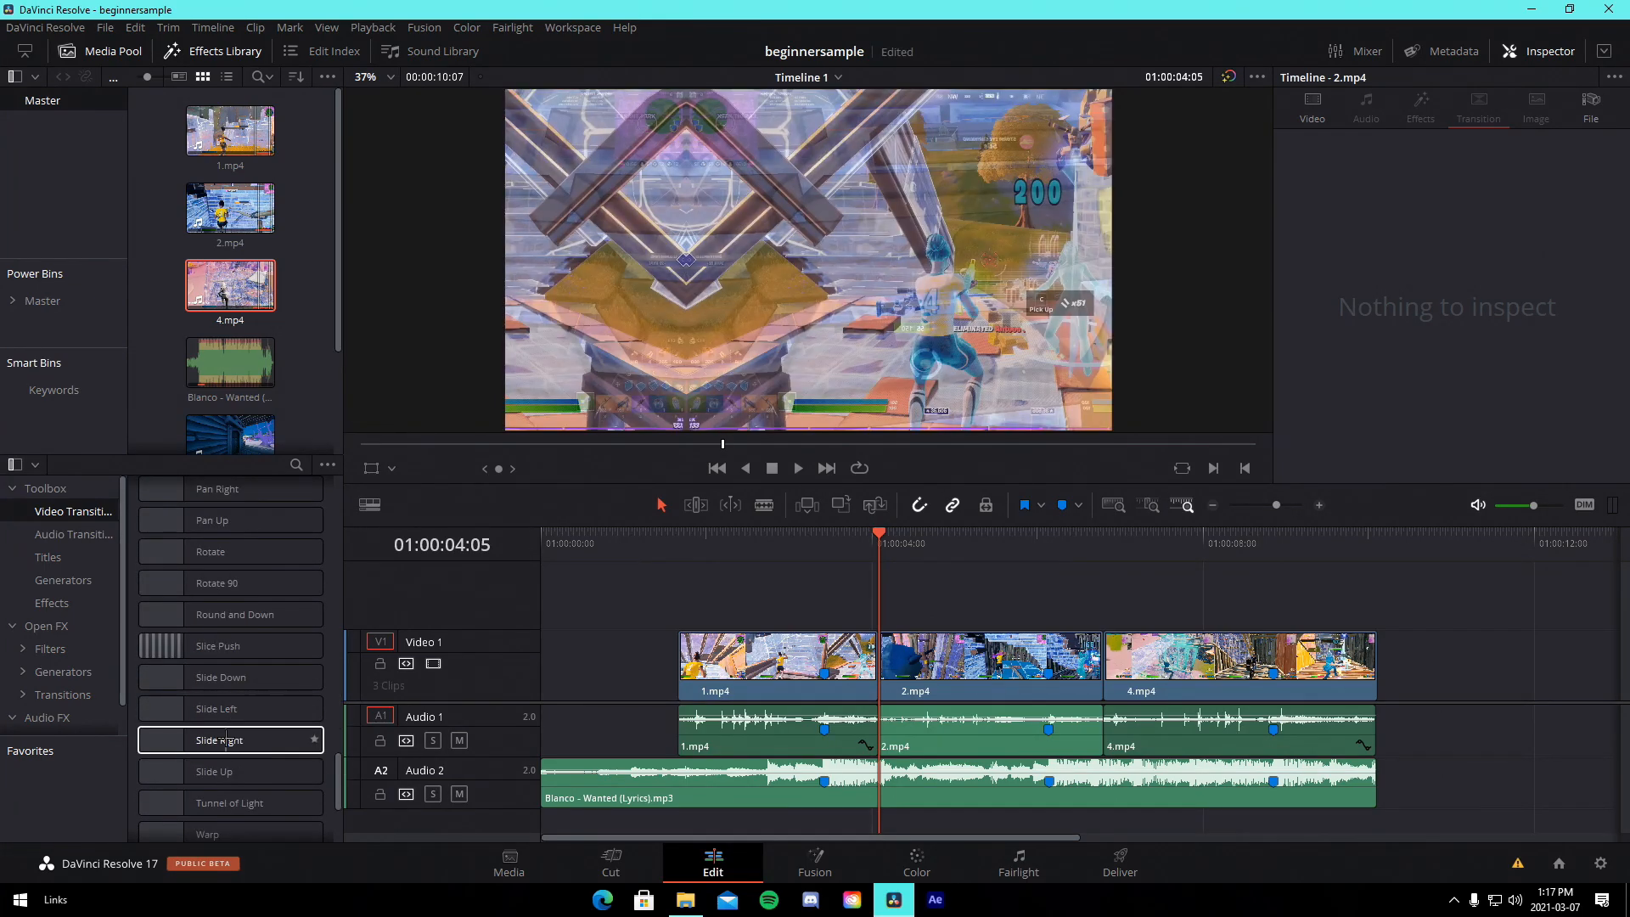
drag(225, 740, 852, 654)
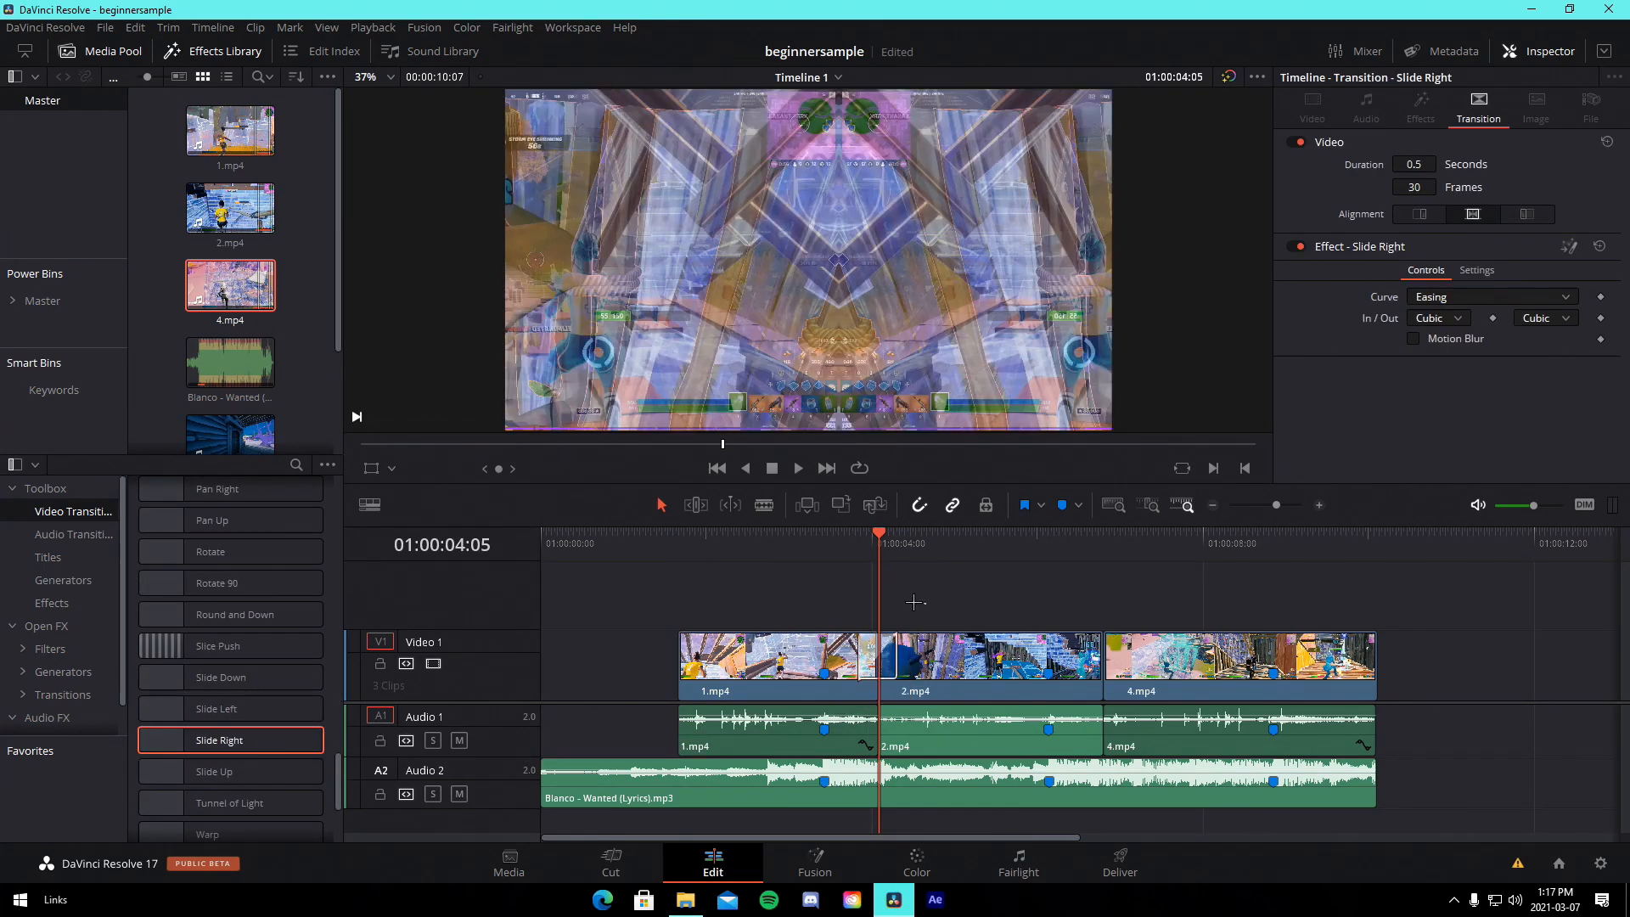
click(859, 542)
key(space)
click(854, 543)
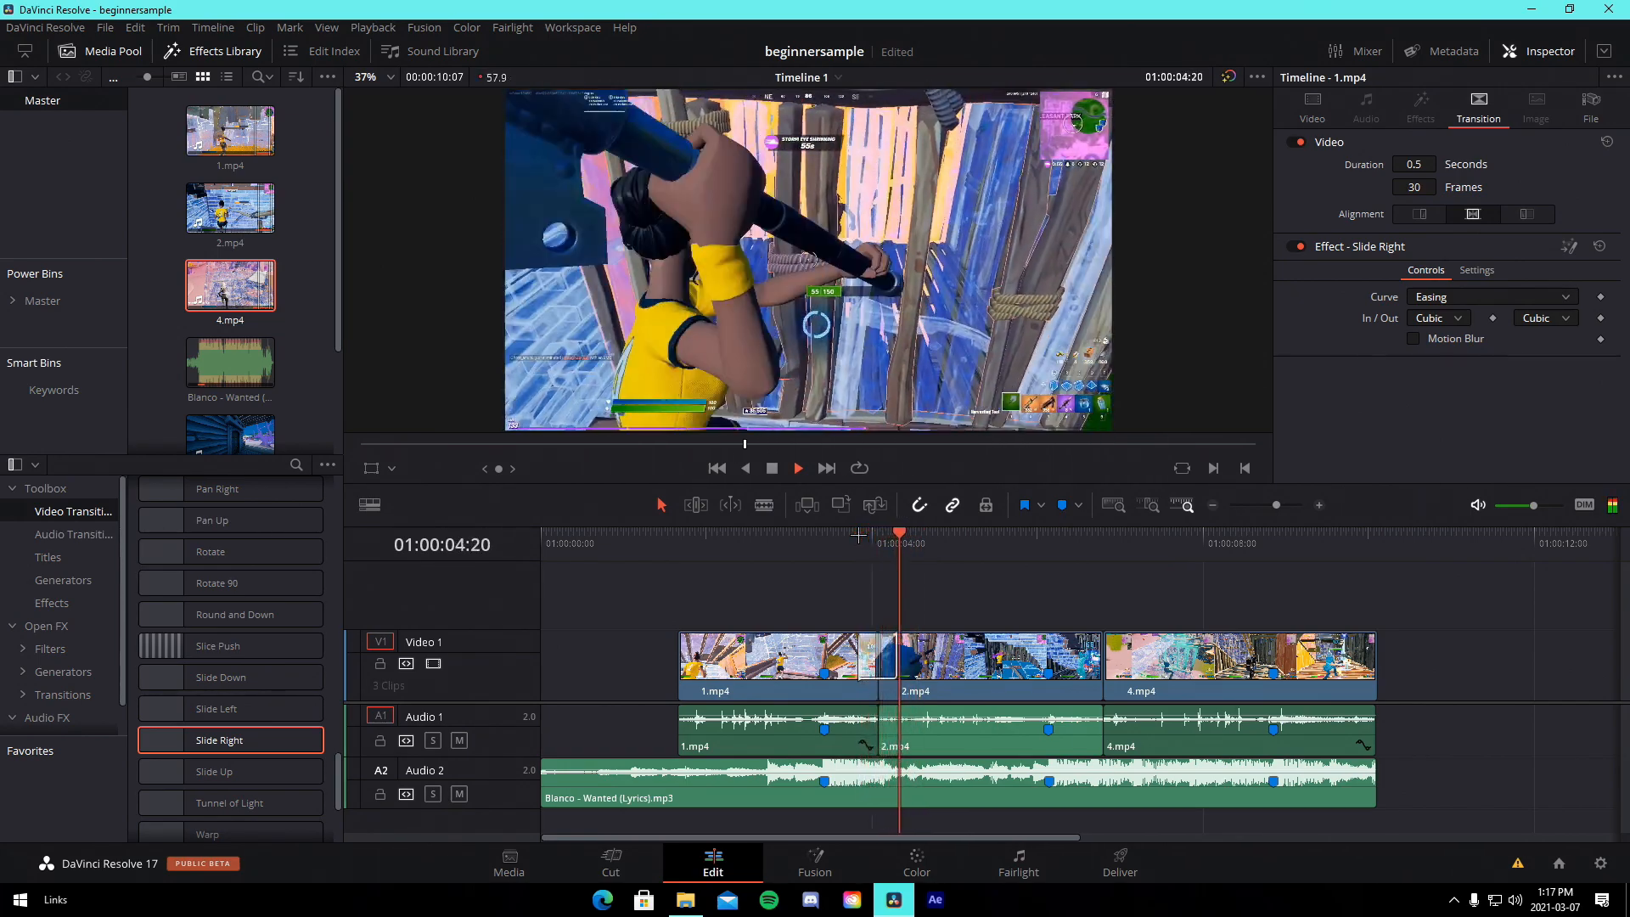
- Add a Slide Up transition at the cut between 2.mp4 and 4.mp4, preview the transitions and save the project
drag(1276, 506, 1280, 507)
key(space)
drag(231, 770, 1248, 661)
click(1248, 542)
key(space)
key(ctrl+s)
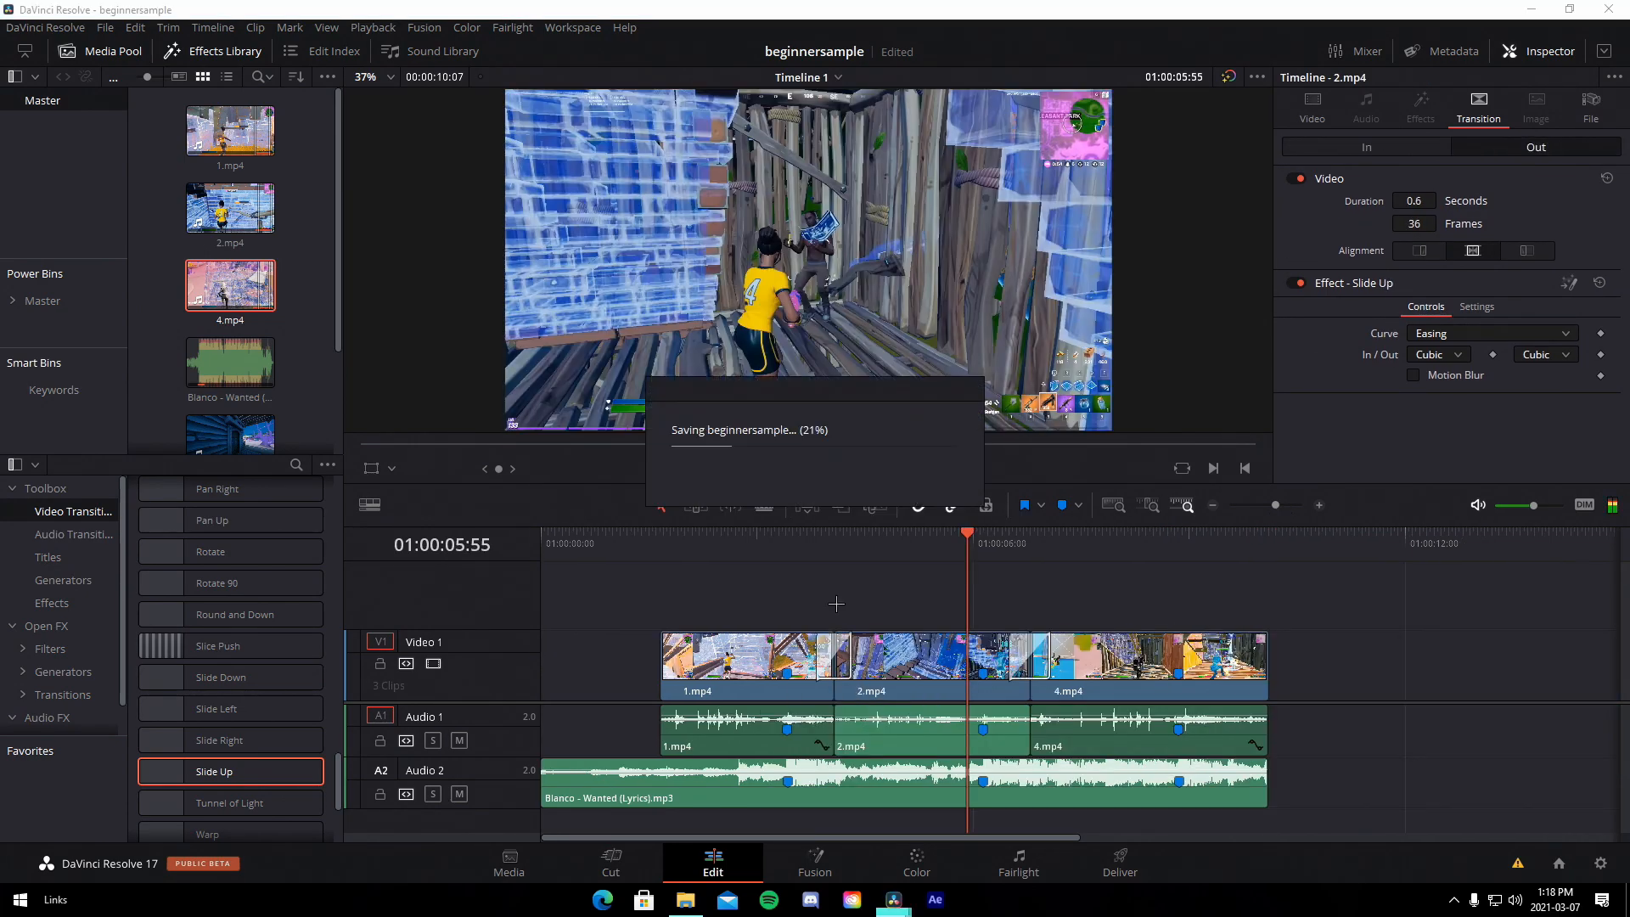
click(819, 543)
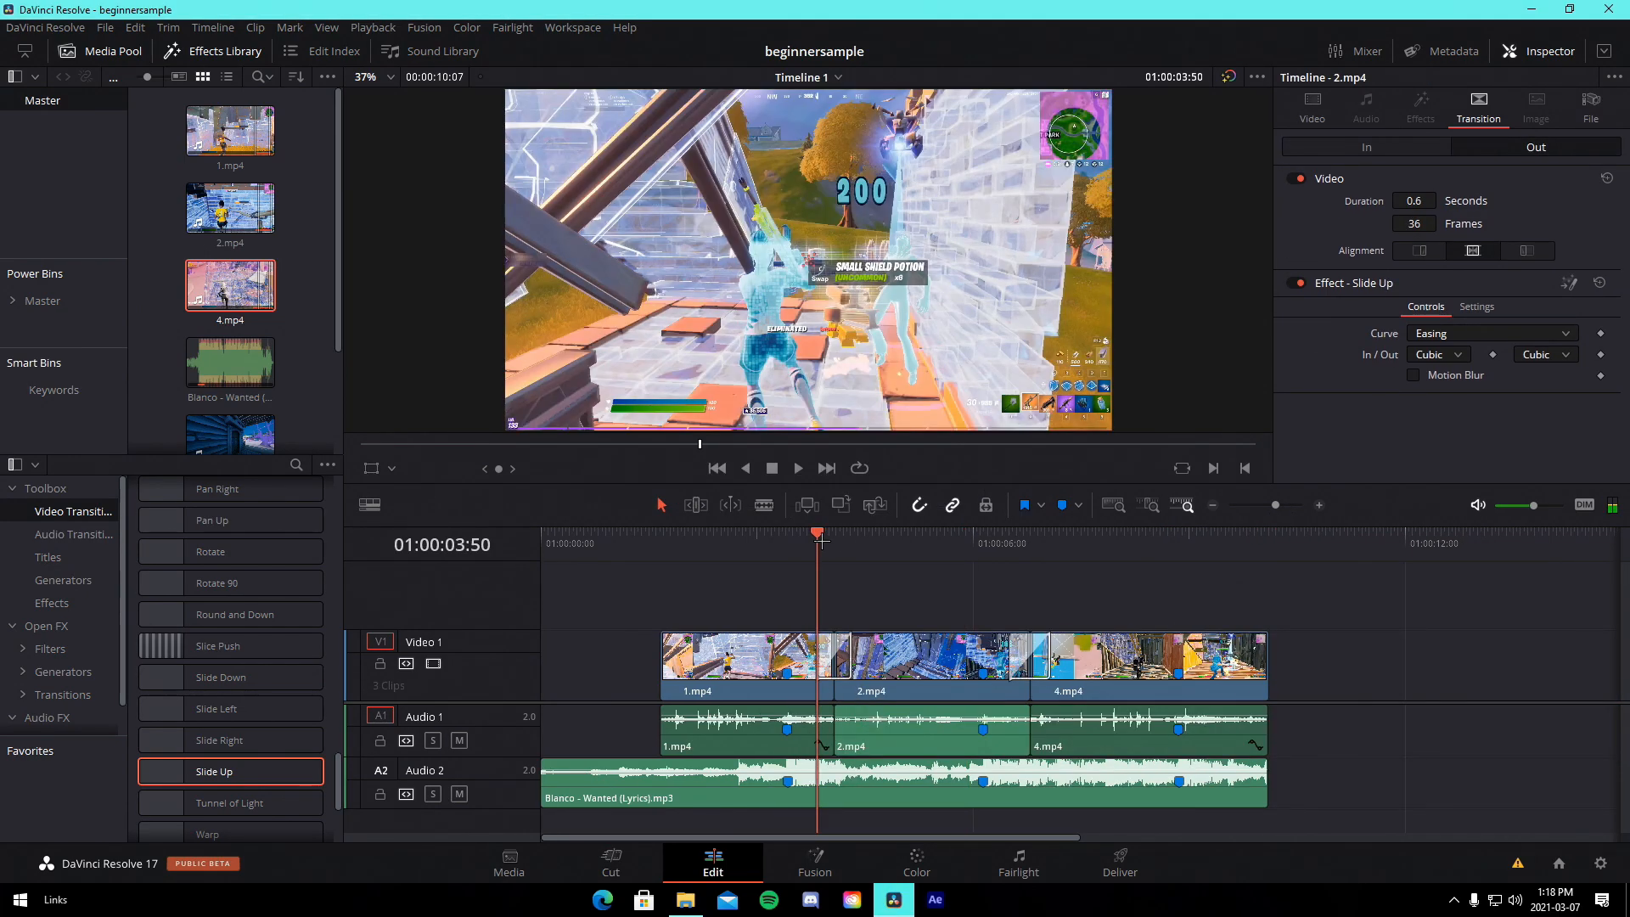
click(1030, 548)
key(space)
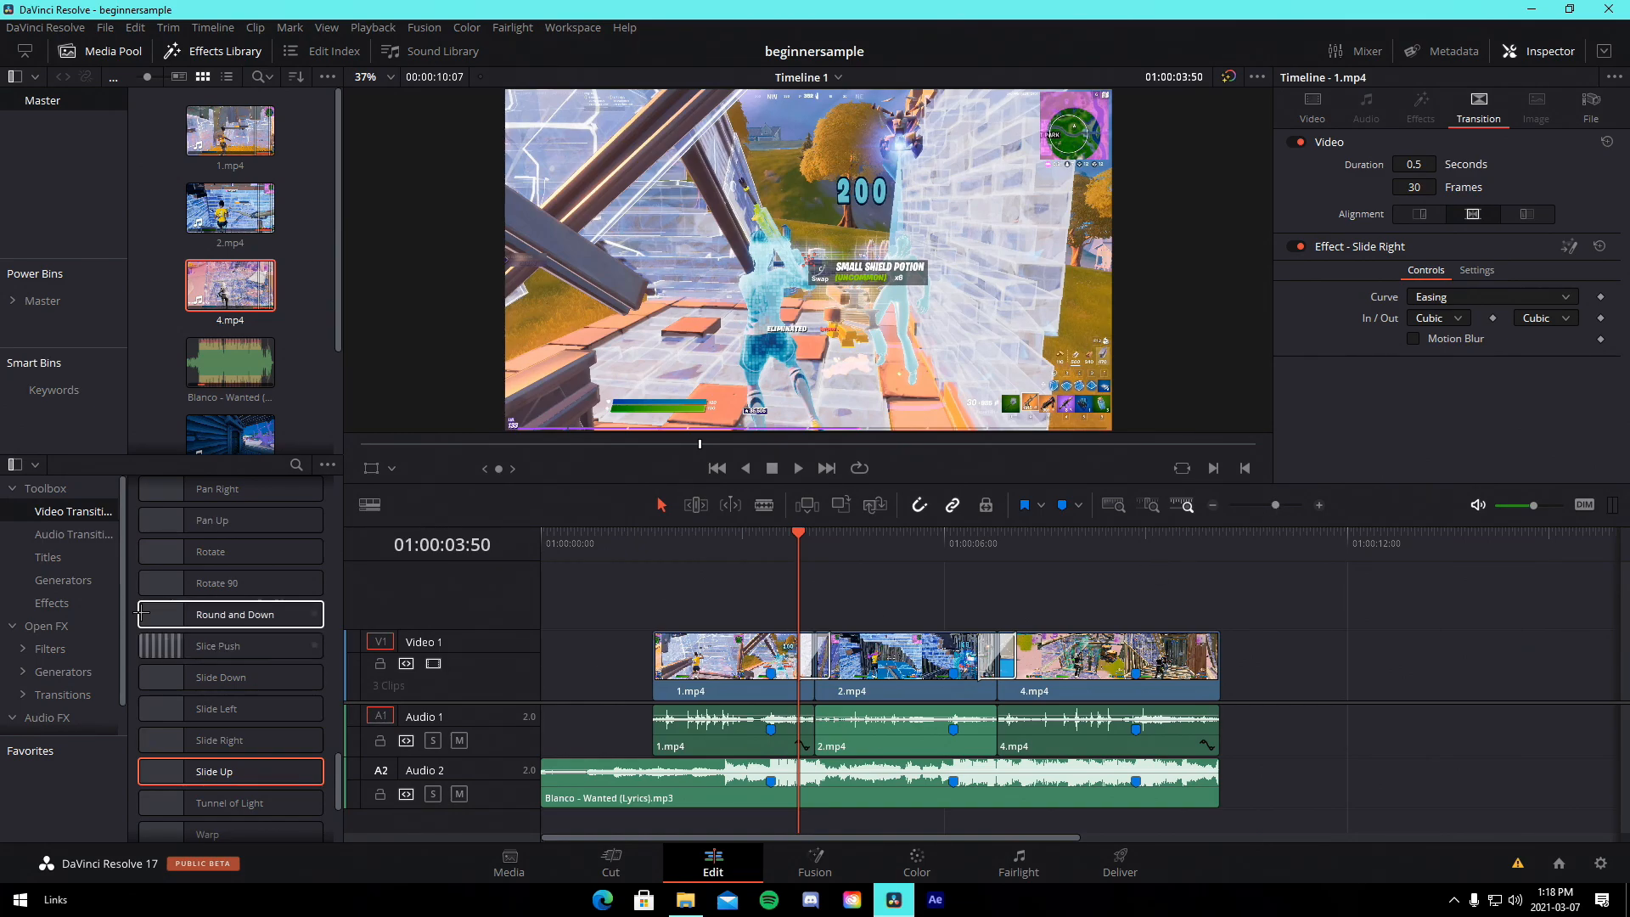
- Place an Adjustment Clip on Video 2 starting at the first marker, 01:00:03:25, and trim its end to where 1.mp4 ends
click(53, 603)
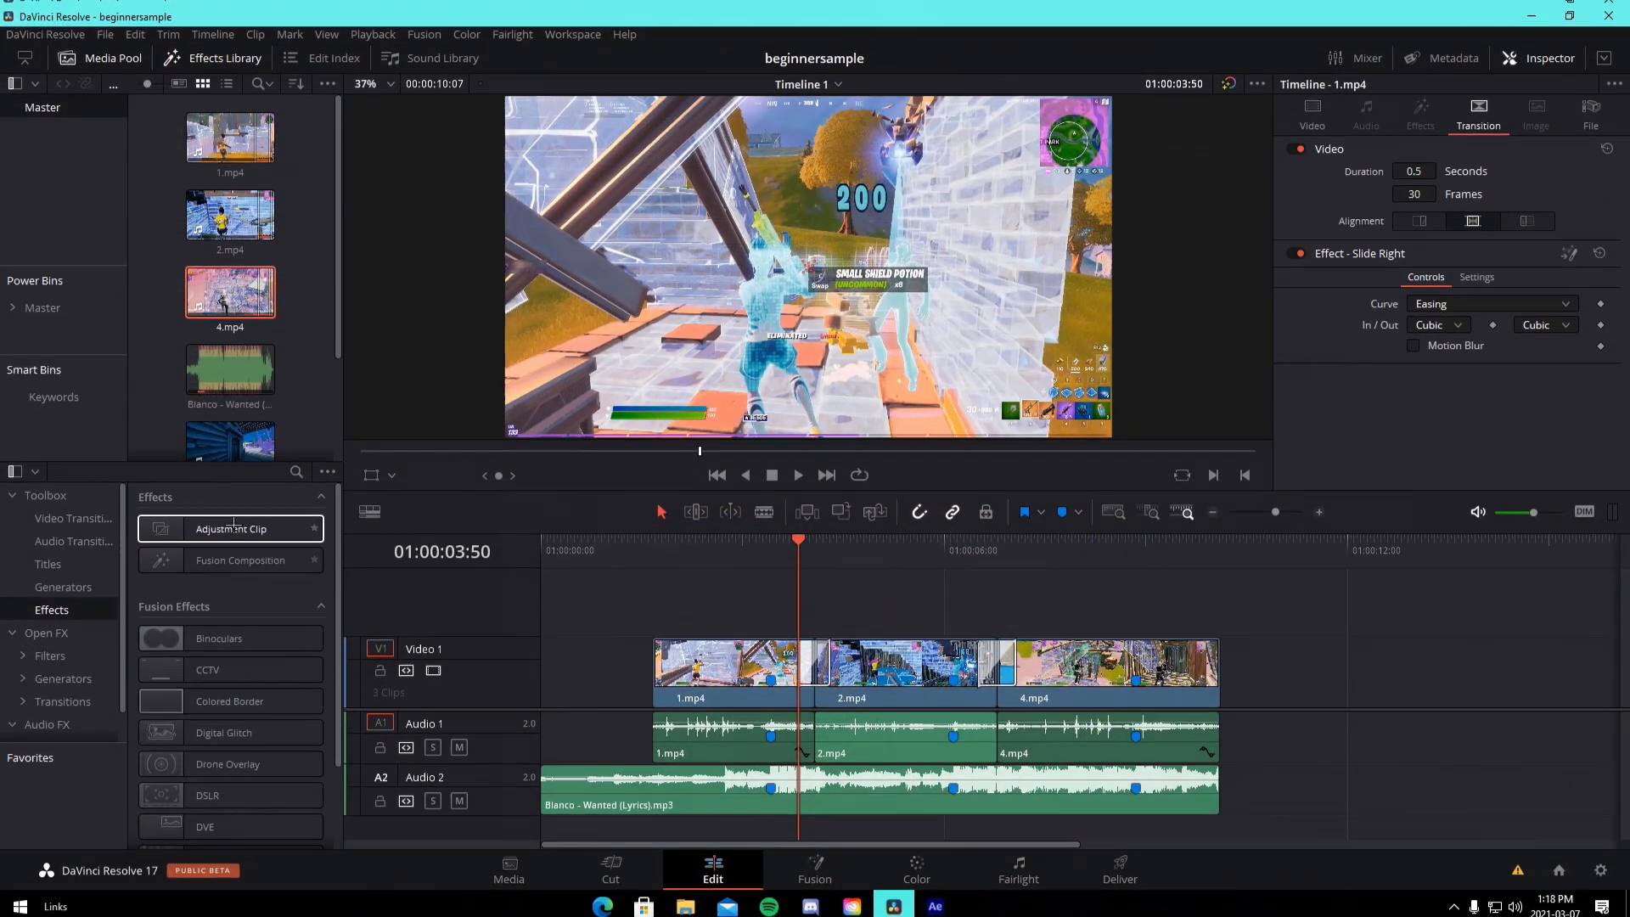
drag(231, 522, 846, 592)
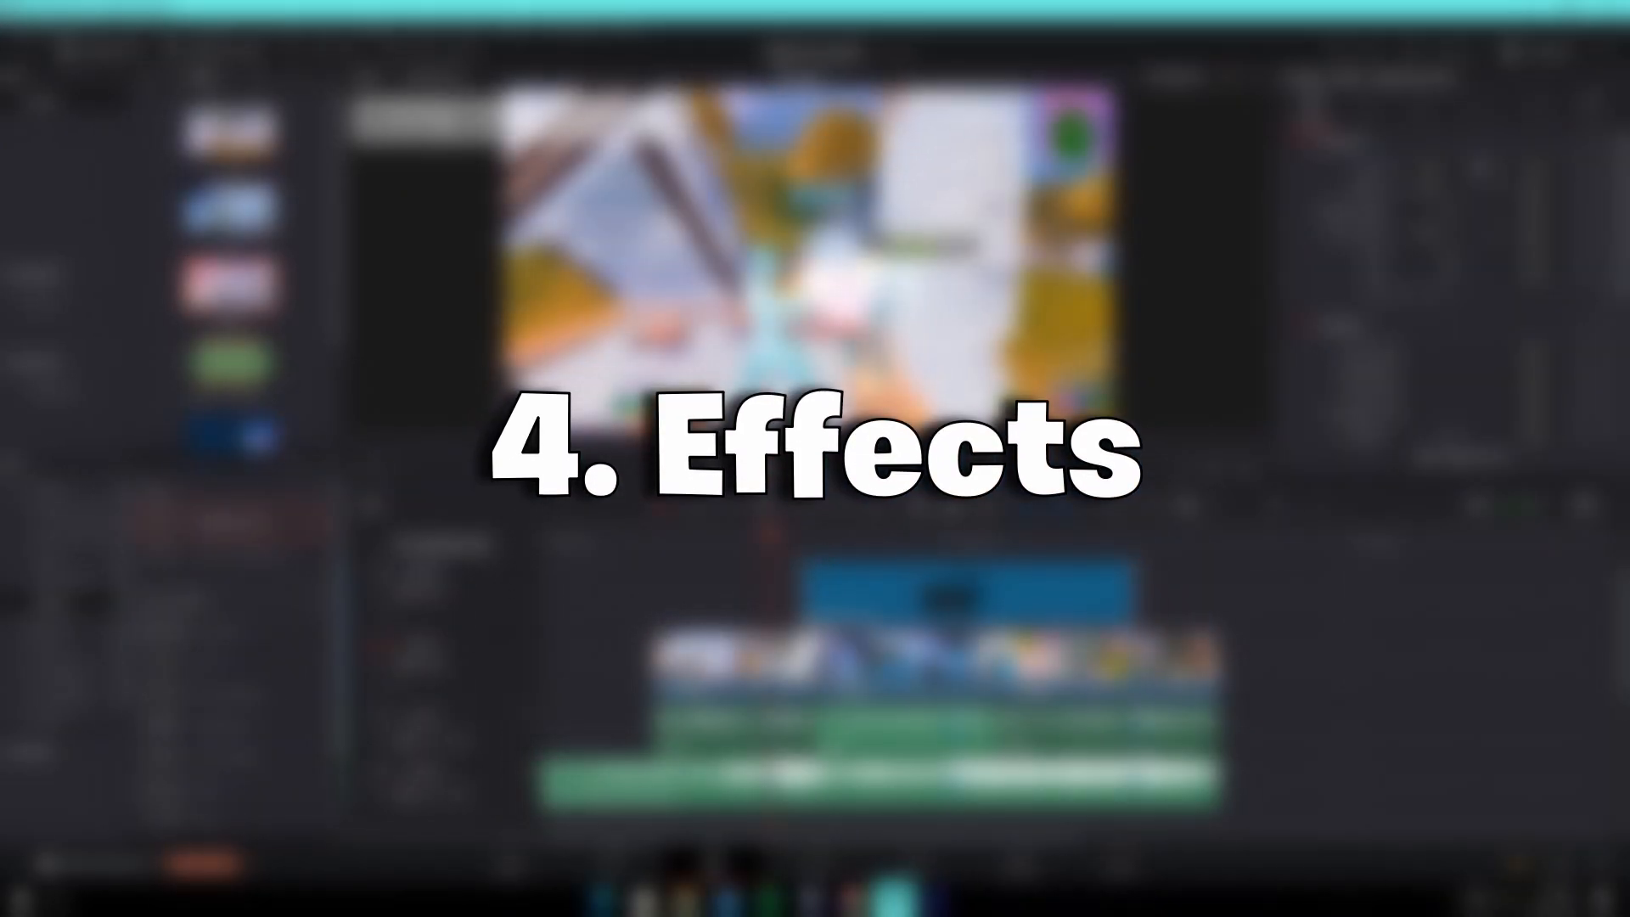
drag(1109, 609, 815, 610)
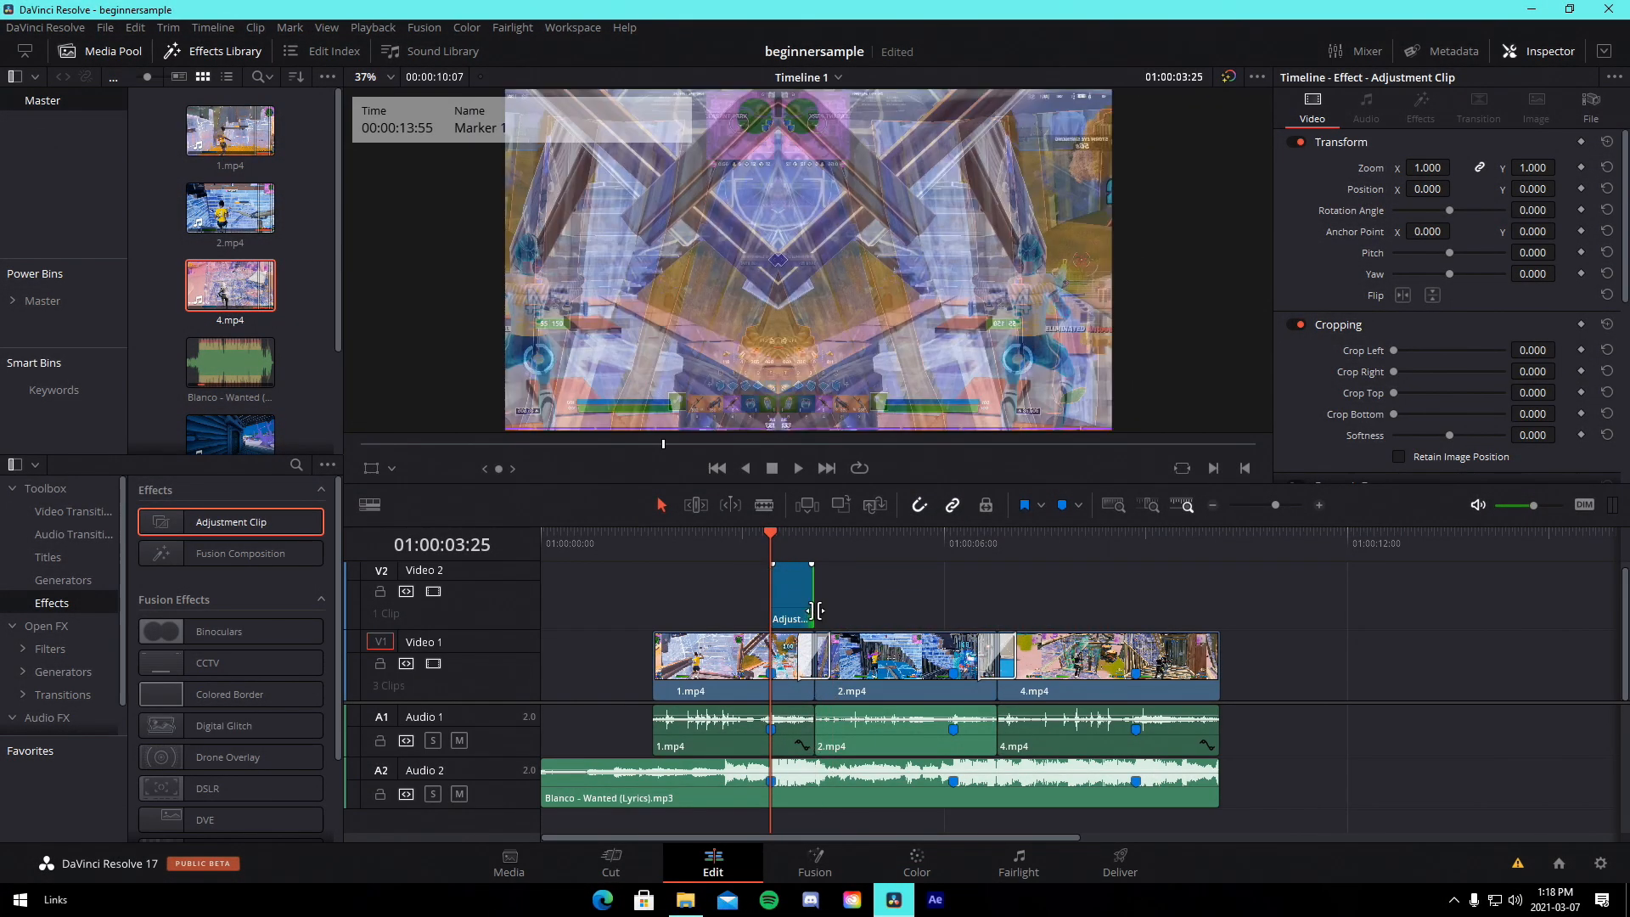
scroll(817, 611, up, 5)
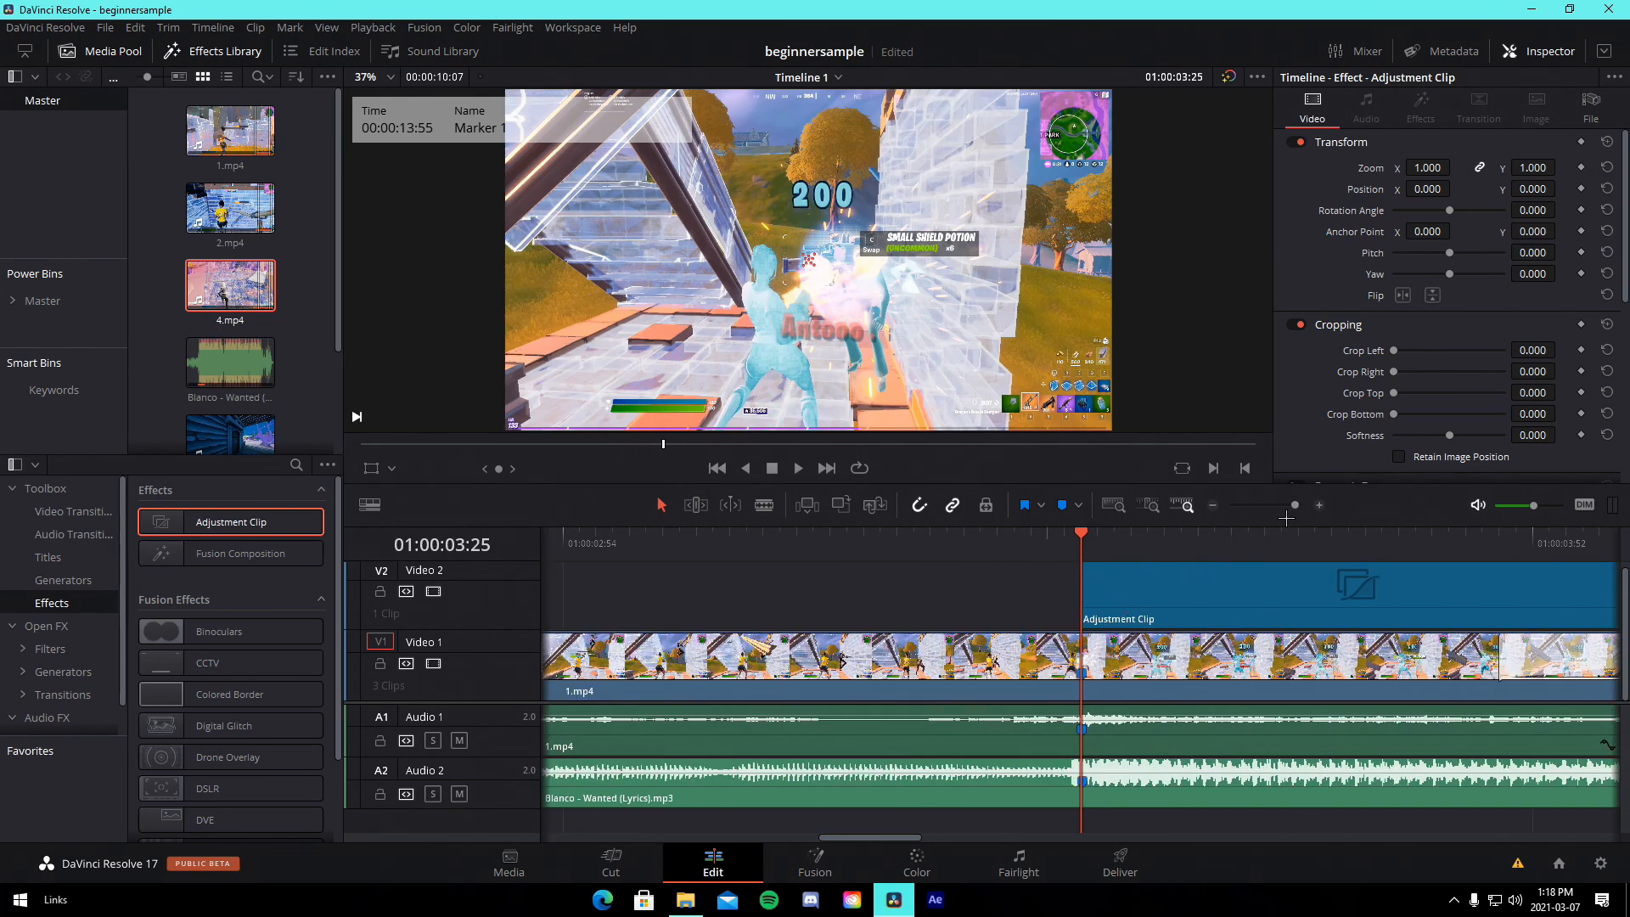
drag(1287, 518, 1284, 543)
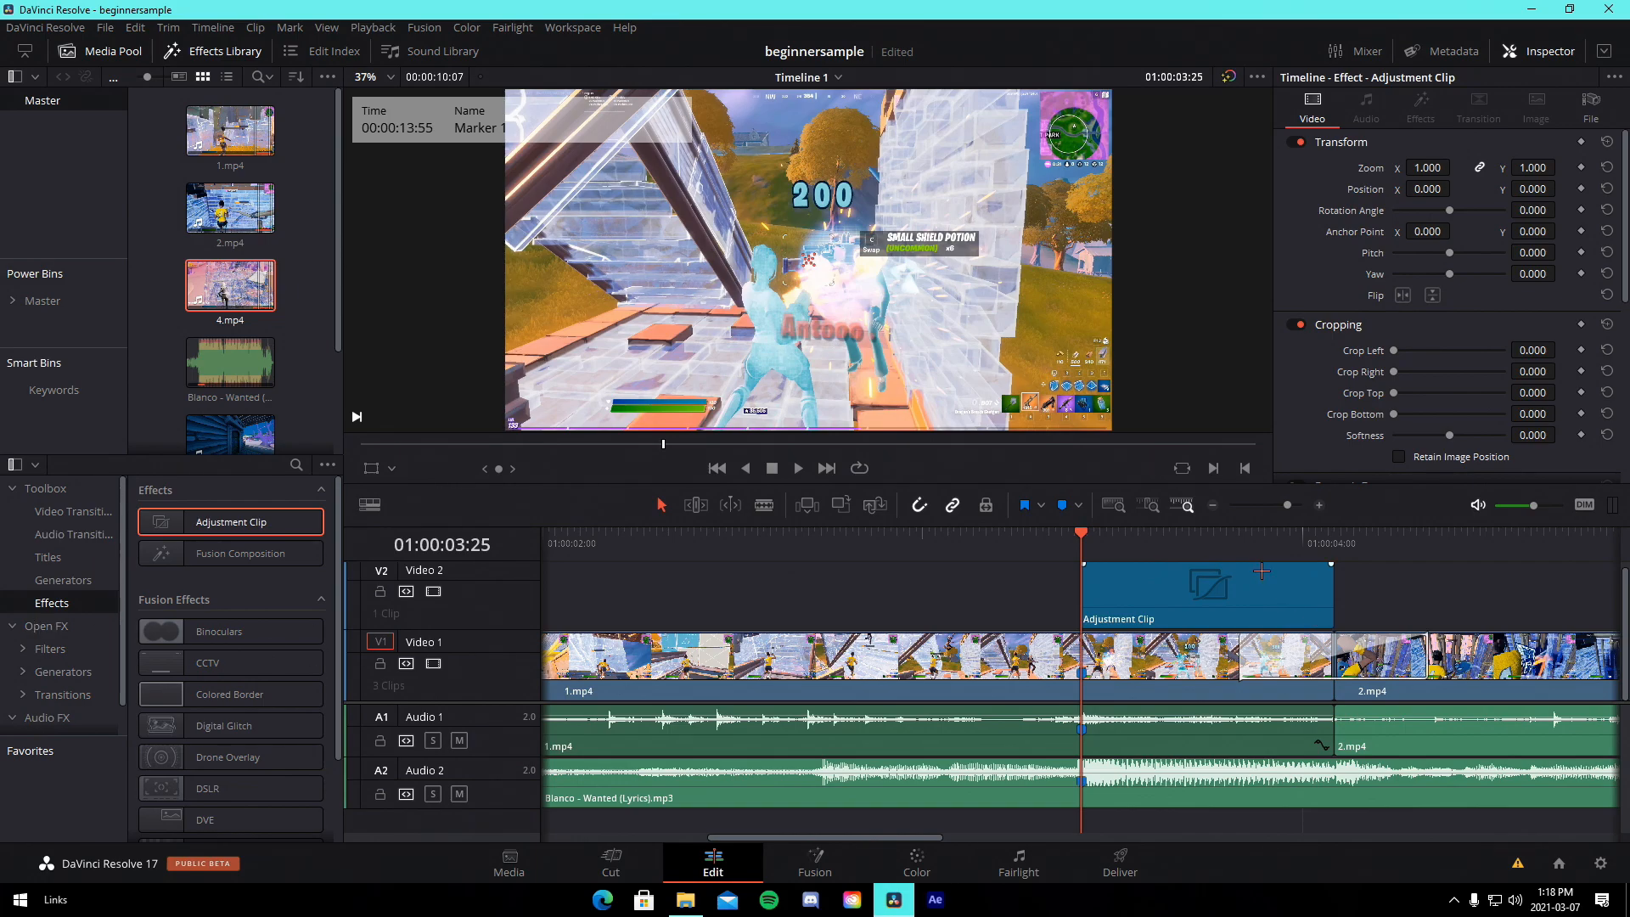
- Open the adjustment clip in Fusion and insert a Camera Shake node between MediaIn1 and MediaOut1
click(1262, 571)
click(814, 862)
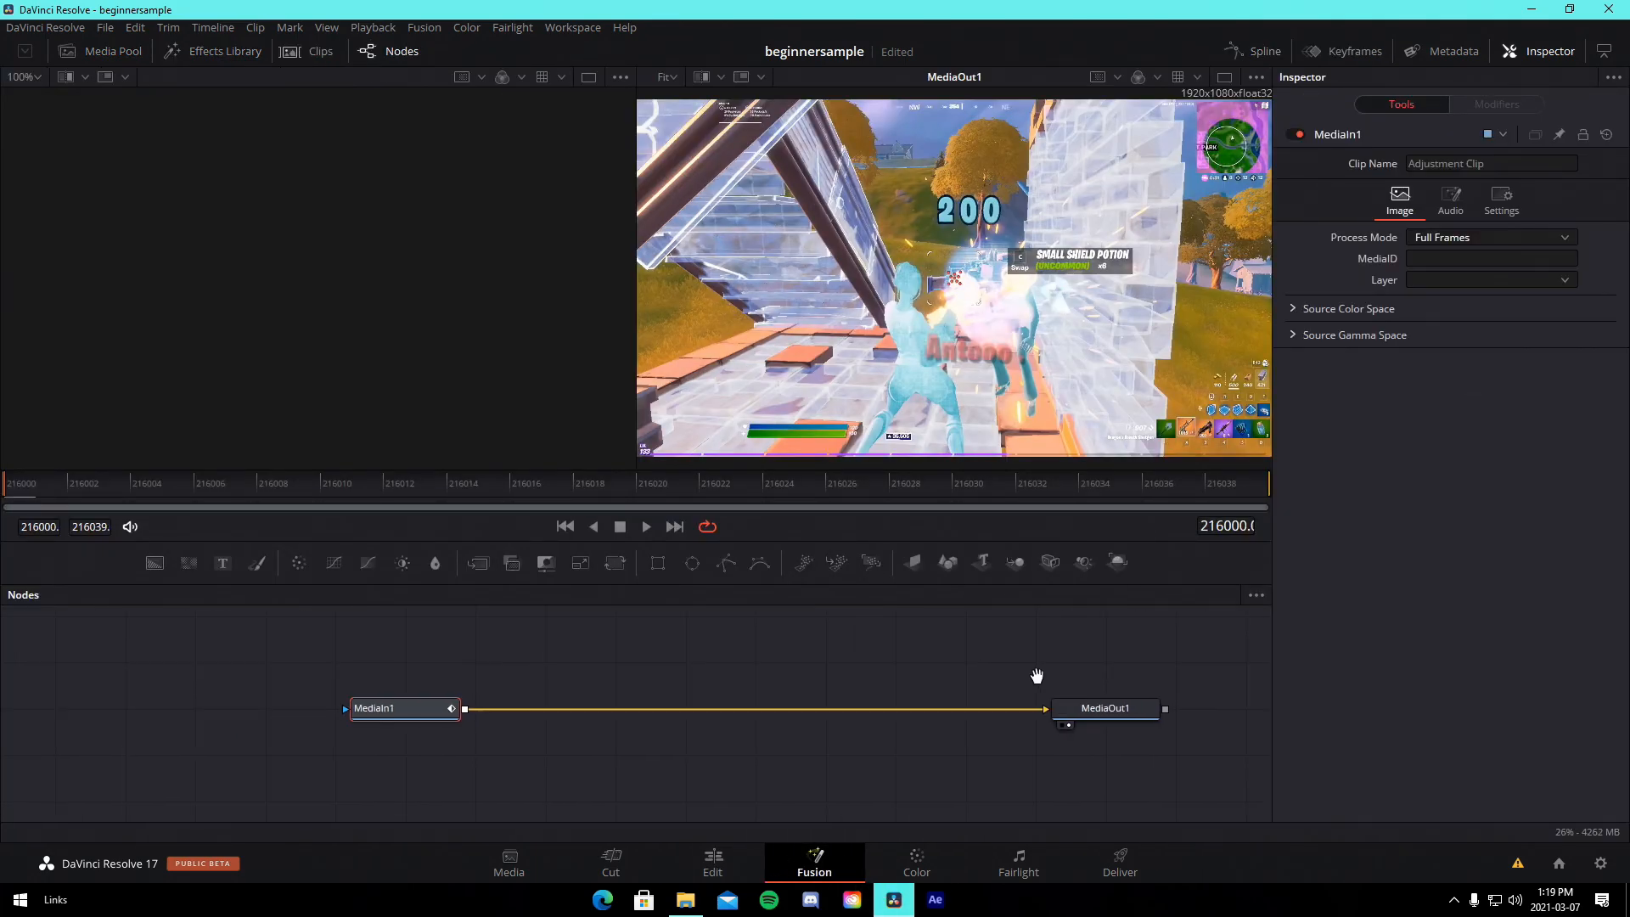
click(802, 756)
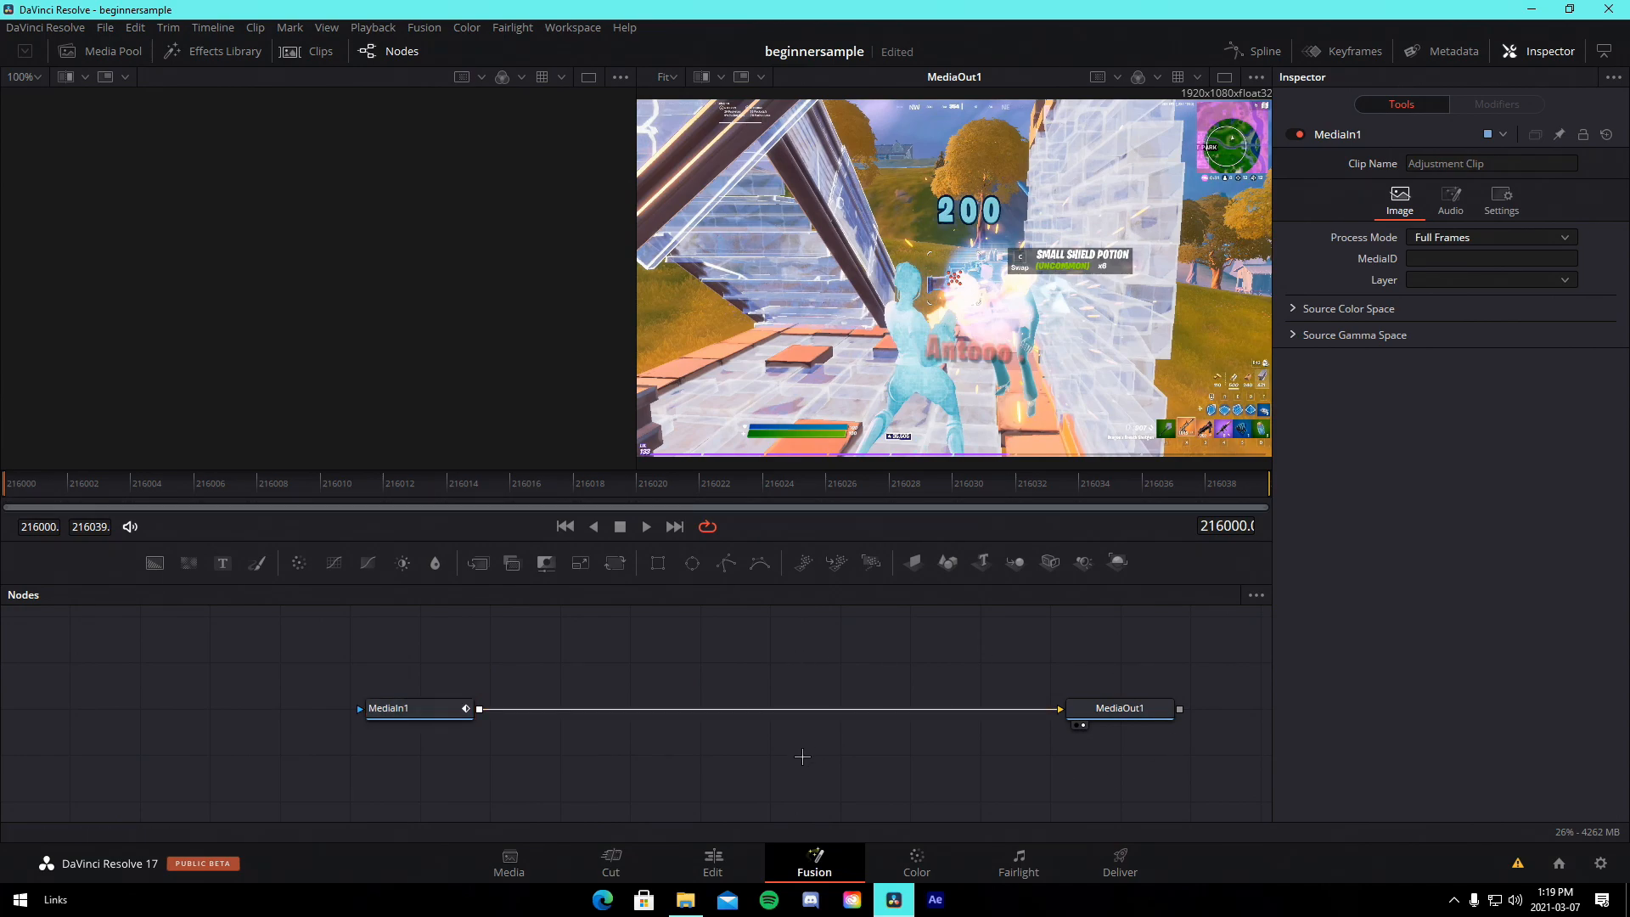
key(shift+space)
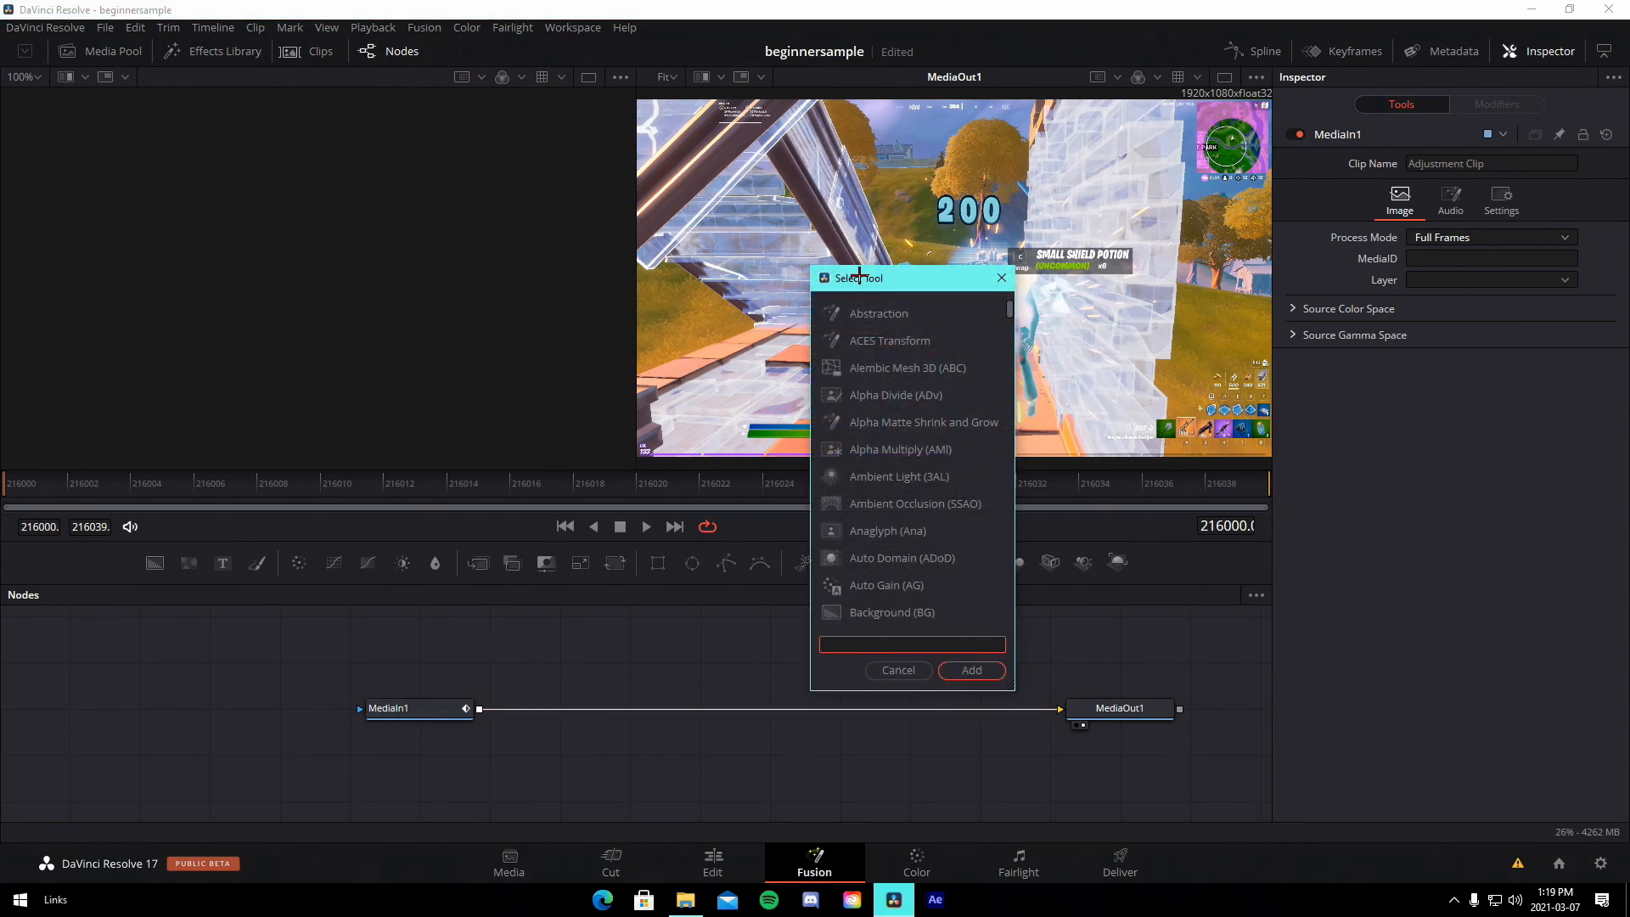
text(camera)
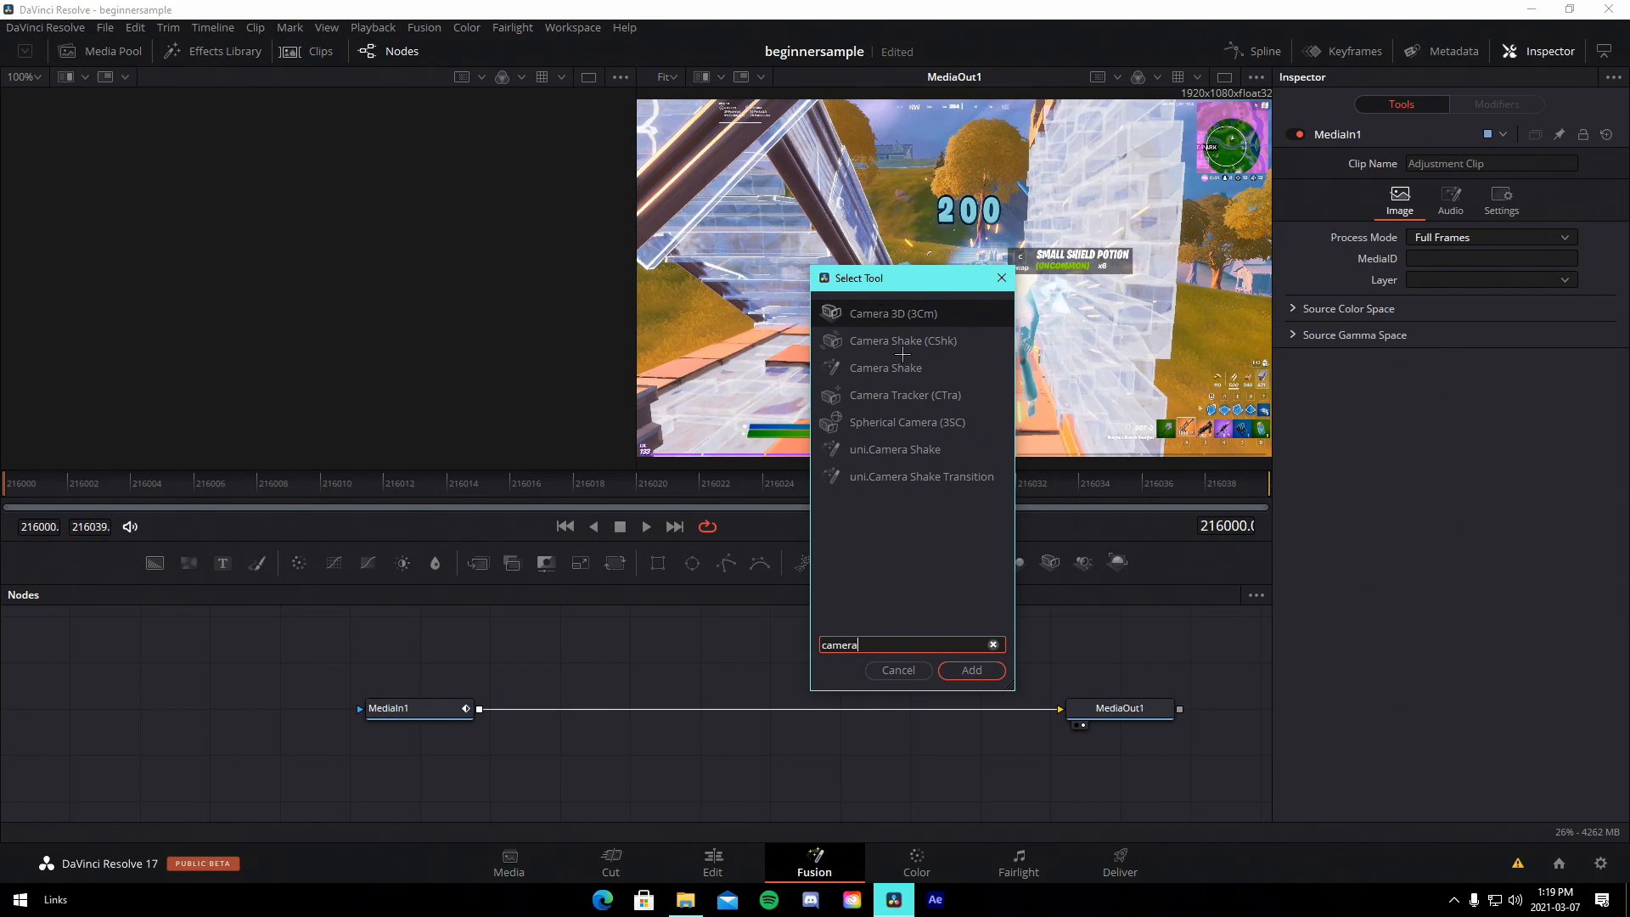
text( Shake)
click(969, 670)
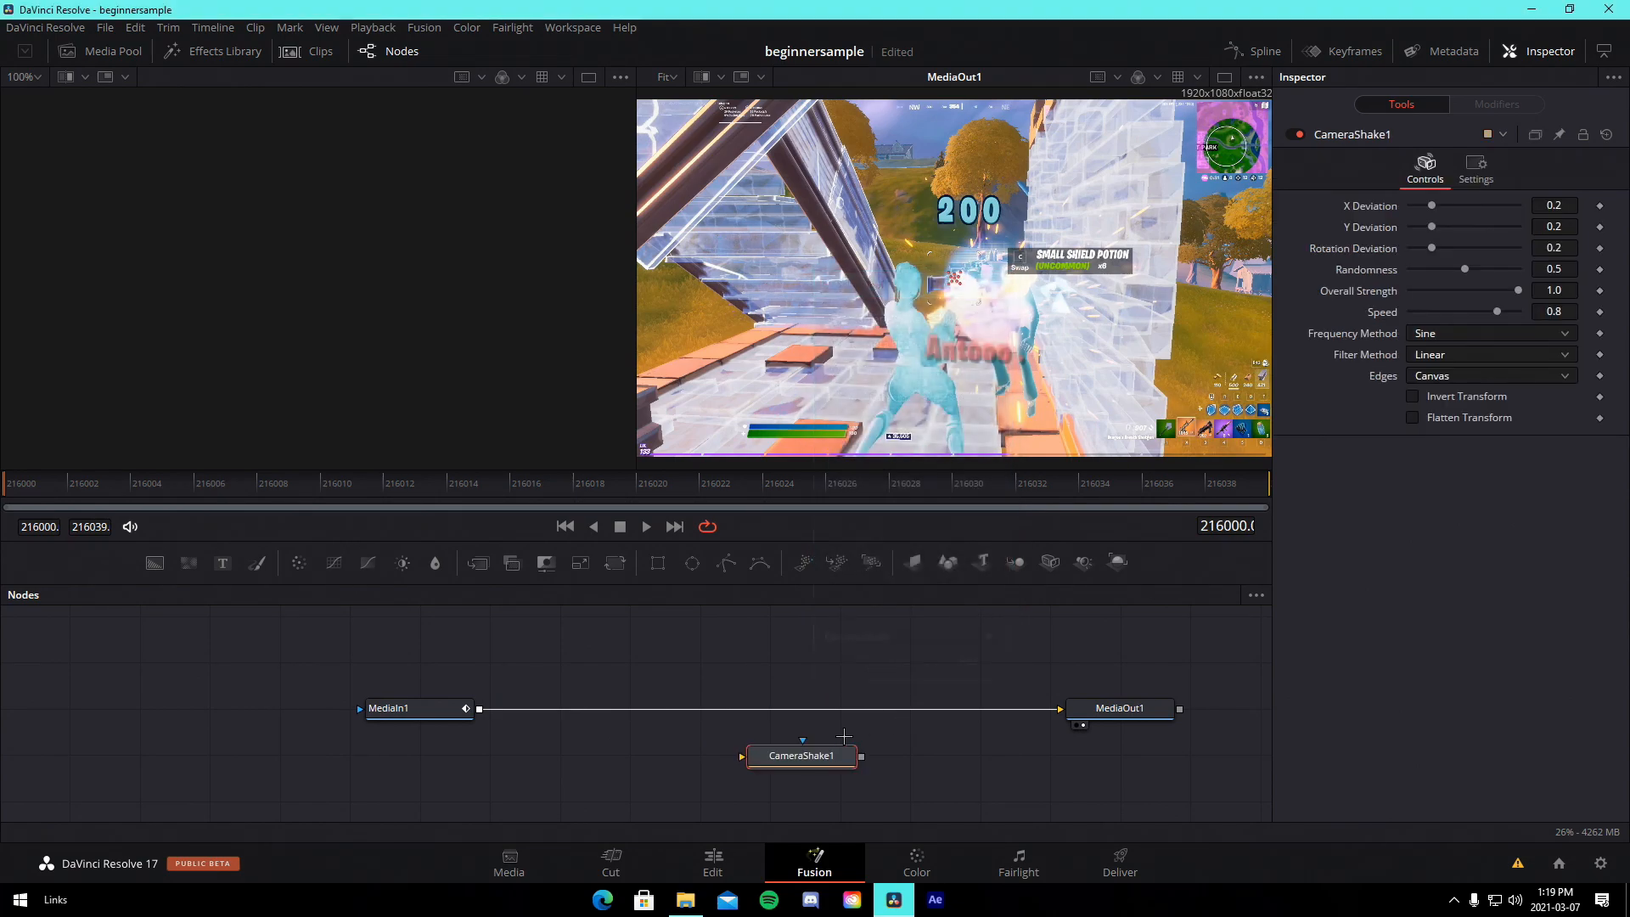
drag(805, 756, 725, 713)
- Set the camera shake's X and Y Deviation to 0, Rotation Deviation to 0.45 and Randomness to 0
mouse_move(1431, 206)
mouse_down()
mouse_move(1411, 206)
mouse_move(1410, 226)
mouse_up()
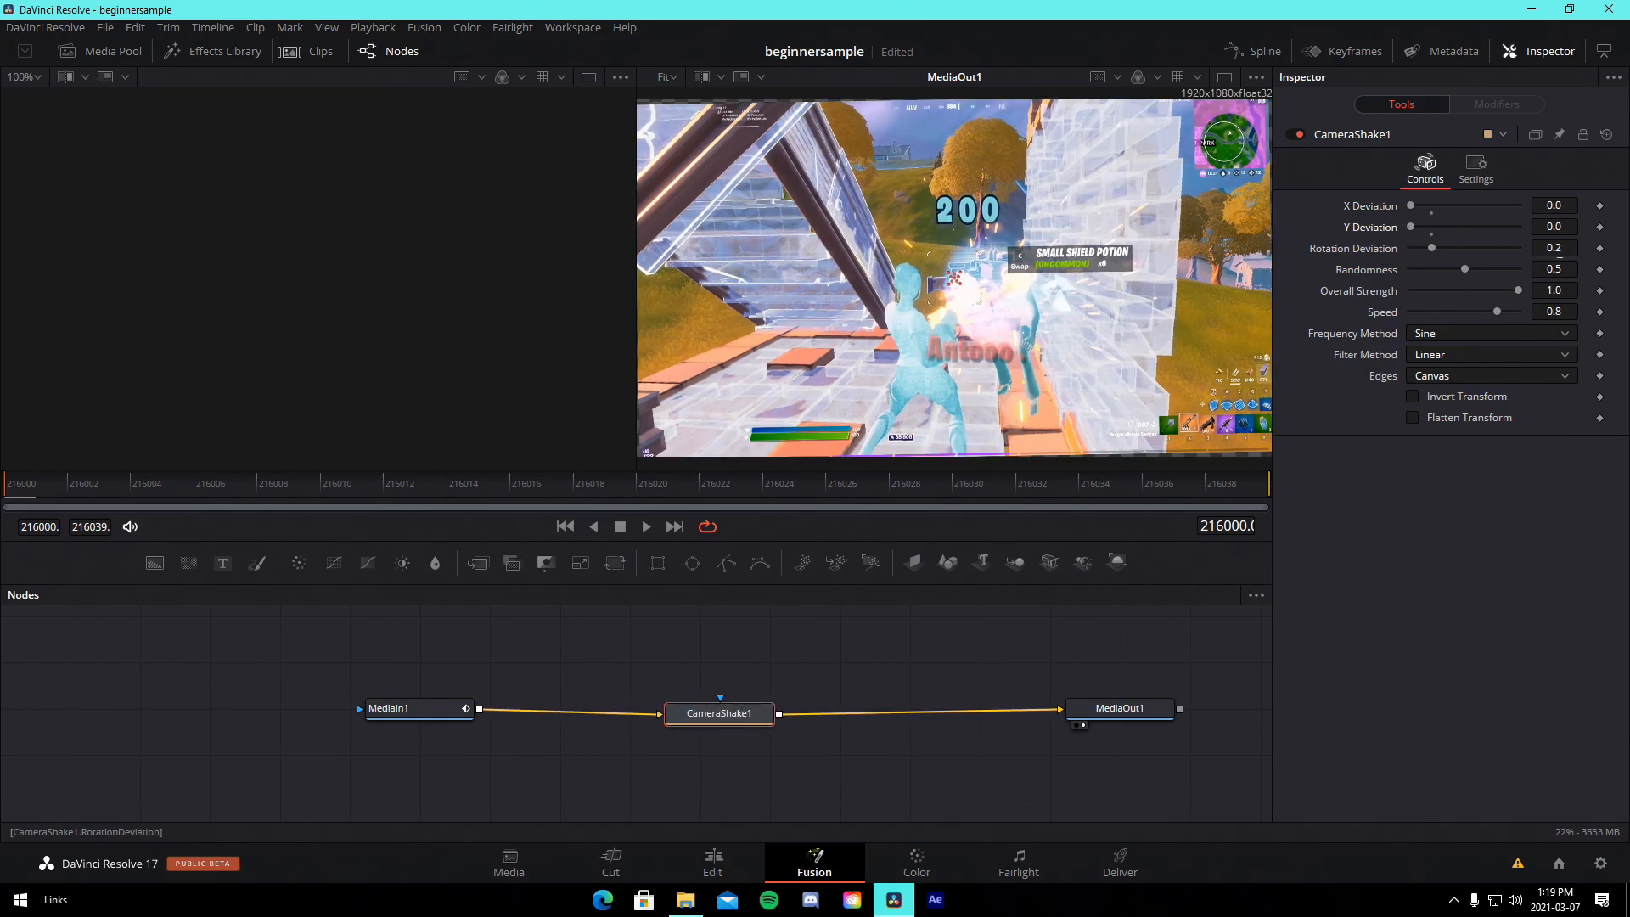
click(1561, 248)
text(0.45)
key(Tab)
key(BackSpace)
key(BackSpace)
key(BackSpace)
text(0)
key(Return)
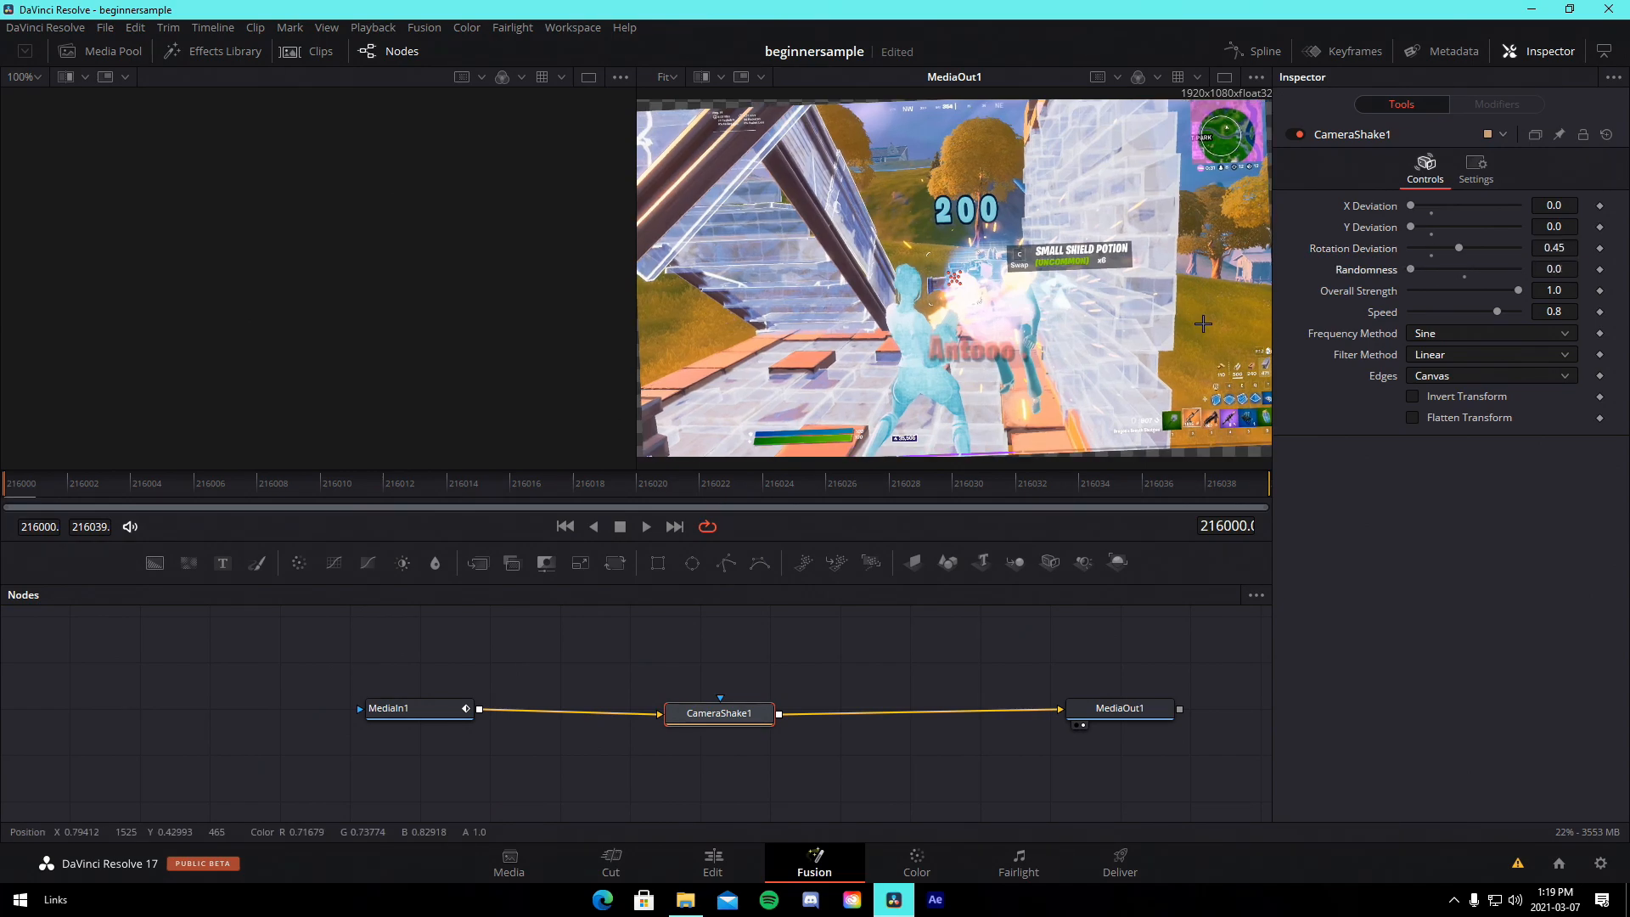
- Set the camera shake's Speed to 0.09 and its Edges to Mirror
click(1570, 311)
text(0.09)
key(Return)
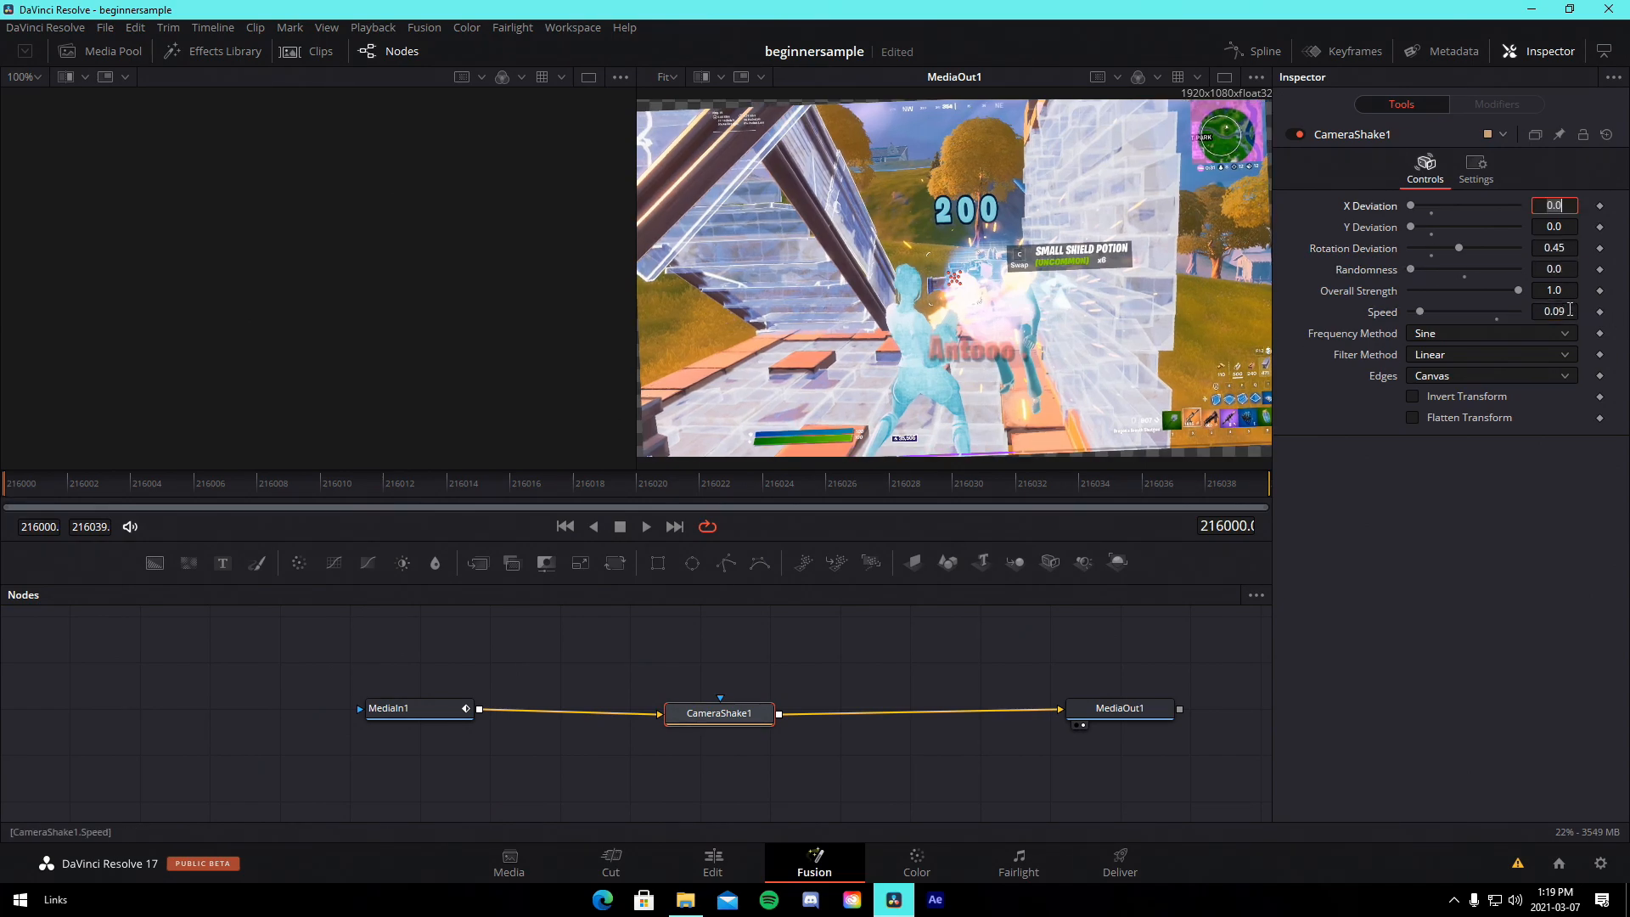
click(1491, 375)
click(1444, 457)
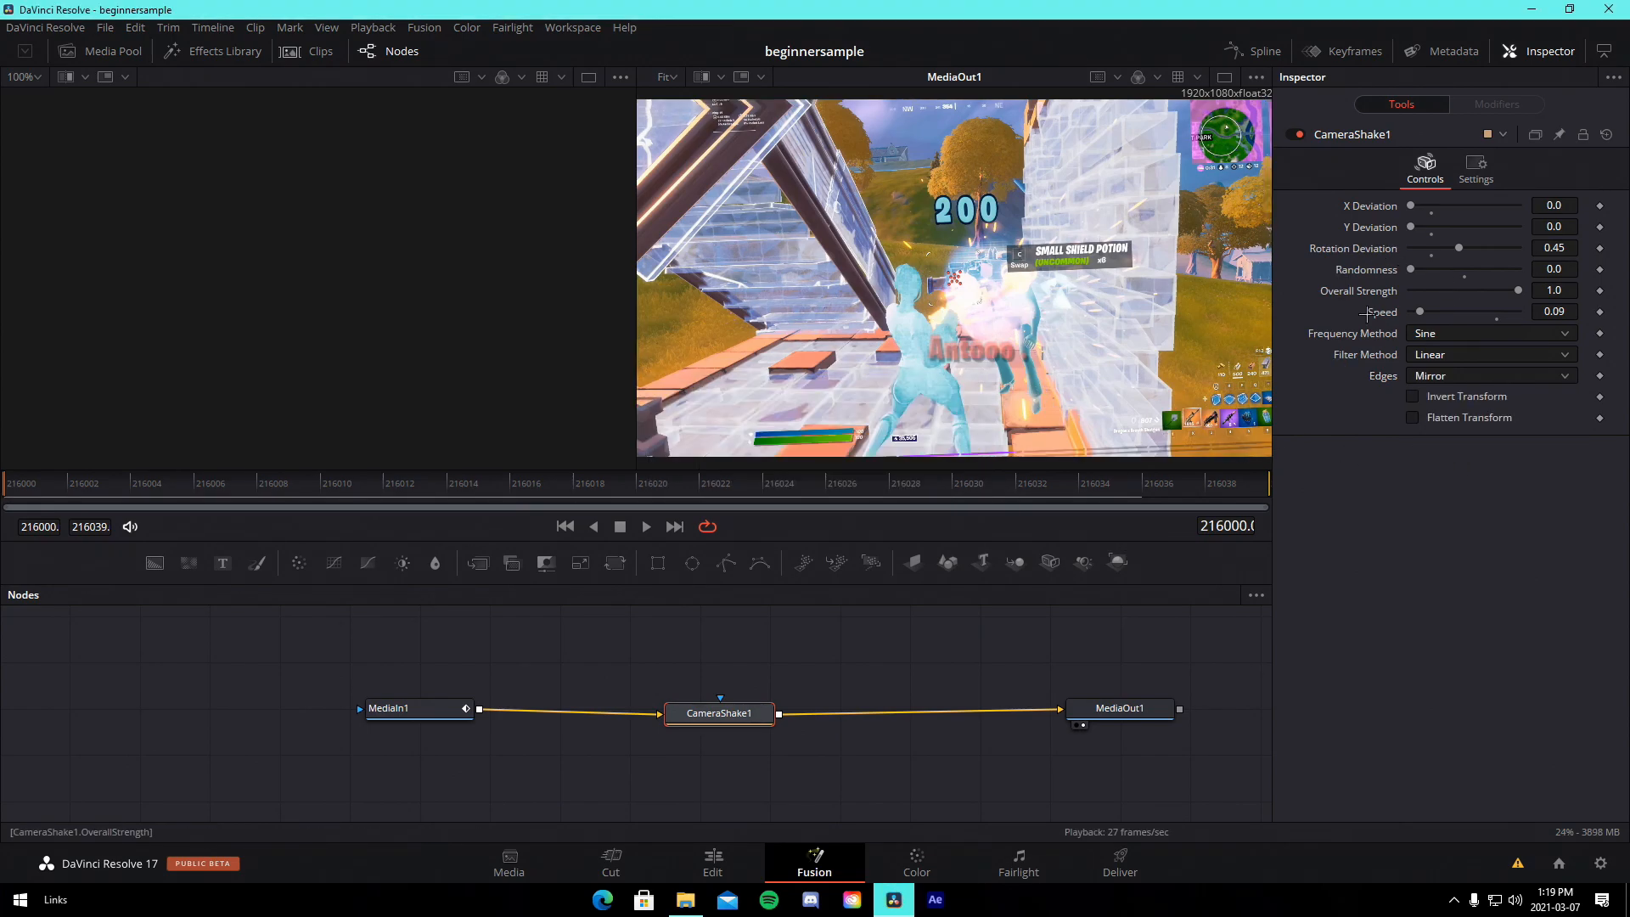
- Keyframe the camera shake's Overall Strength at 1.0 on frame 216000 and at its minimum on frame 216039, and preview the fade
click(1601, 292)
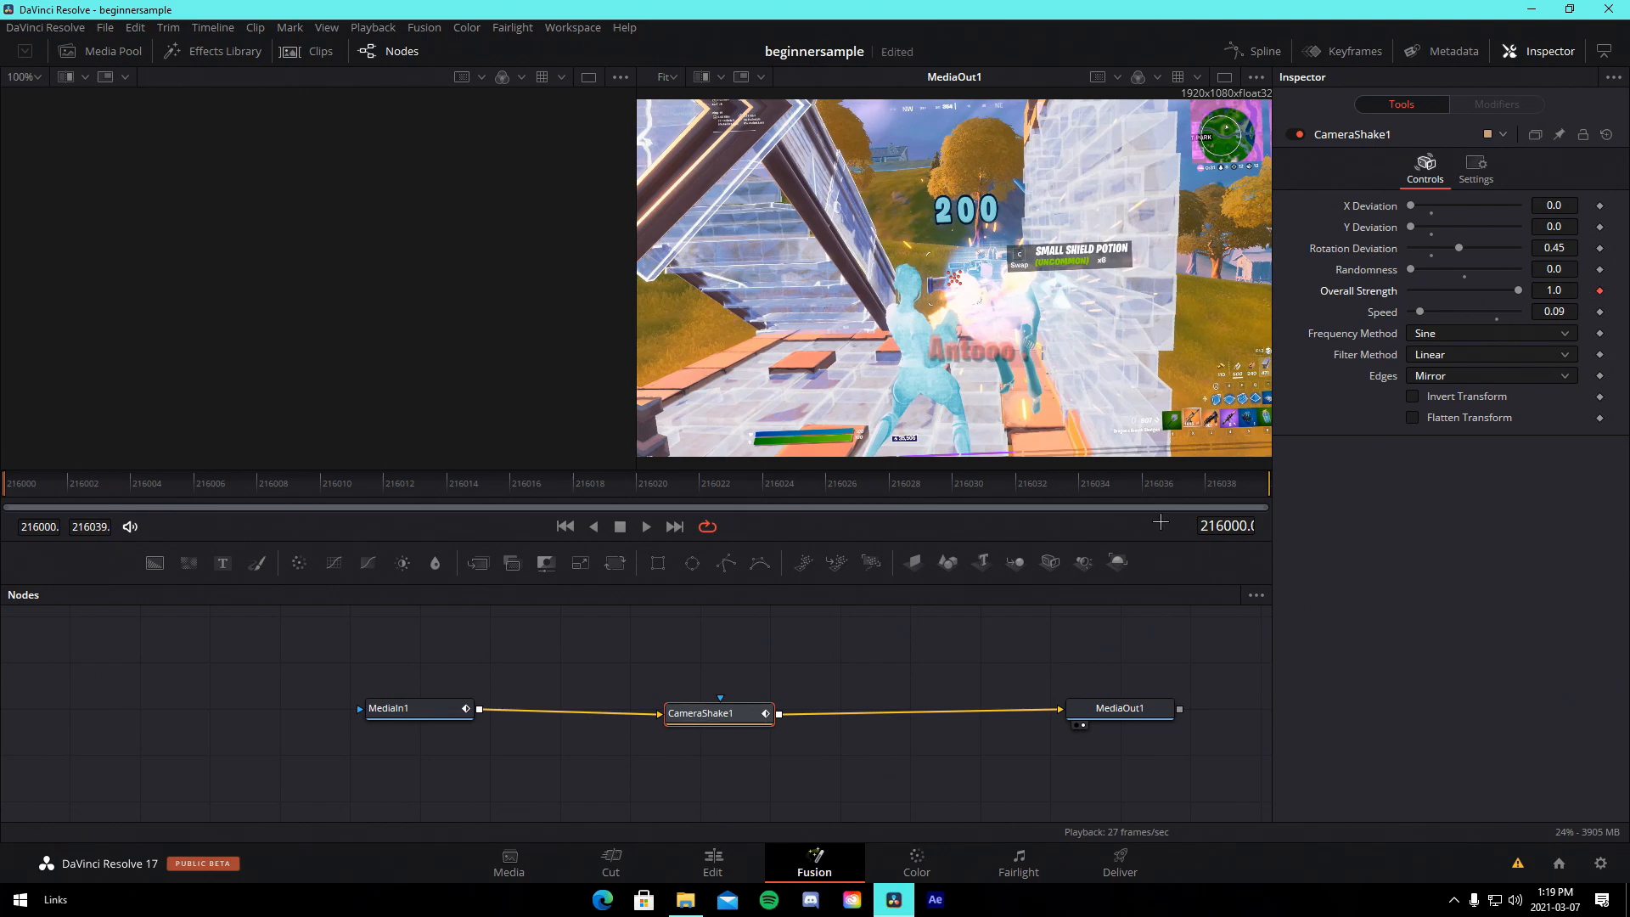
click(1225, 481)
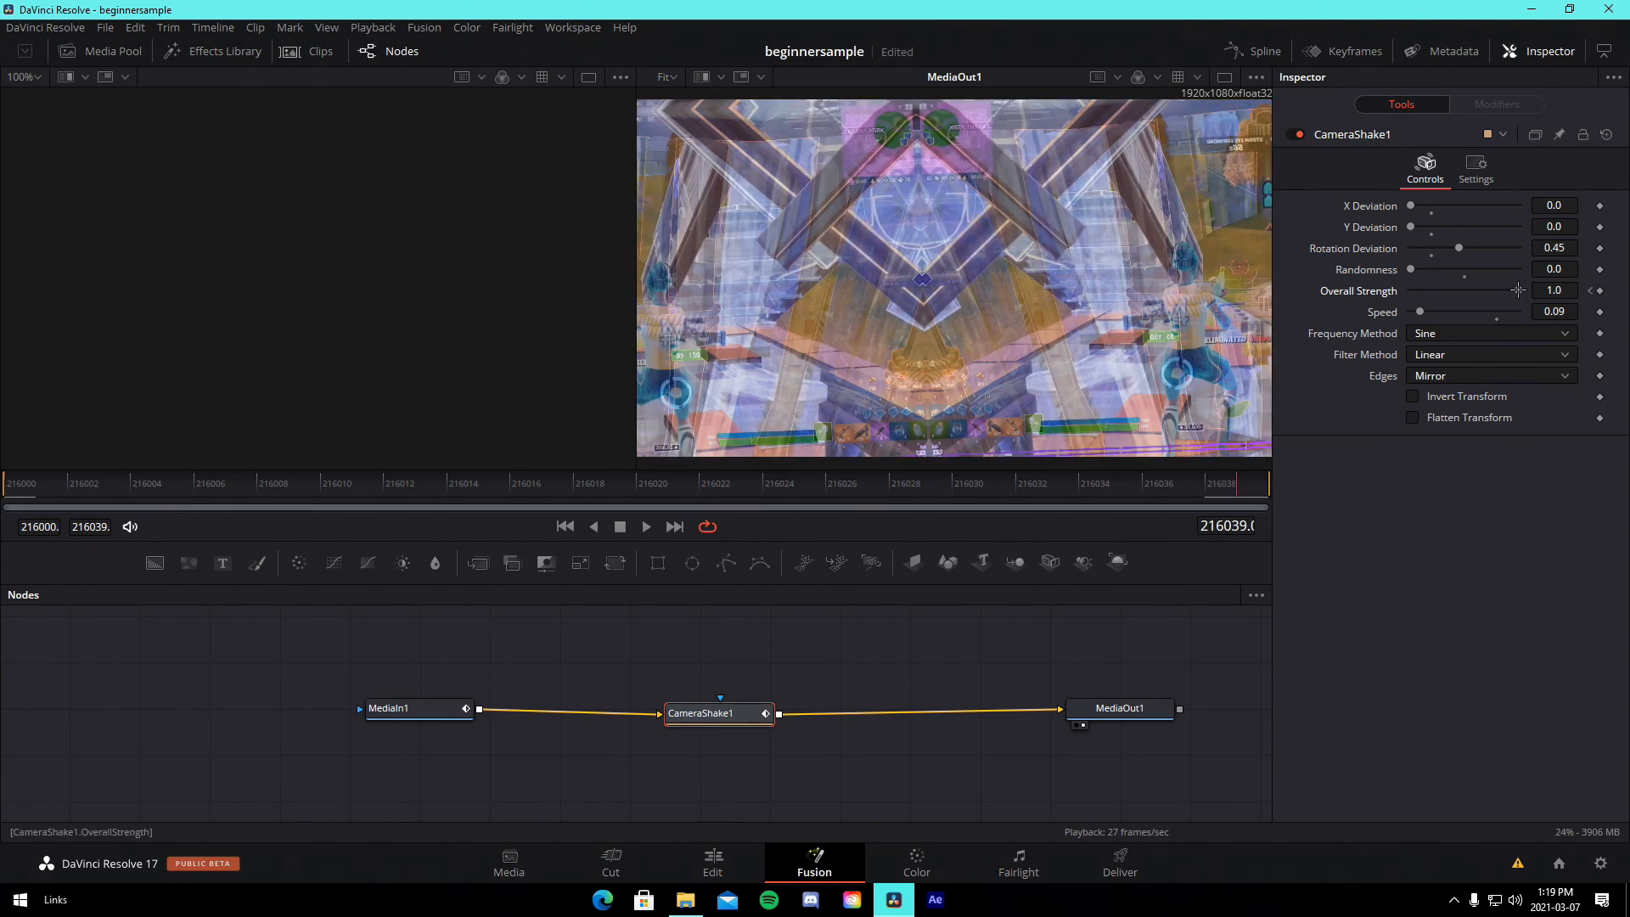
drag(1518, 290, 1165, 314)
key(space)
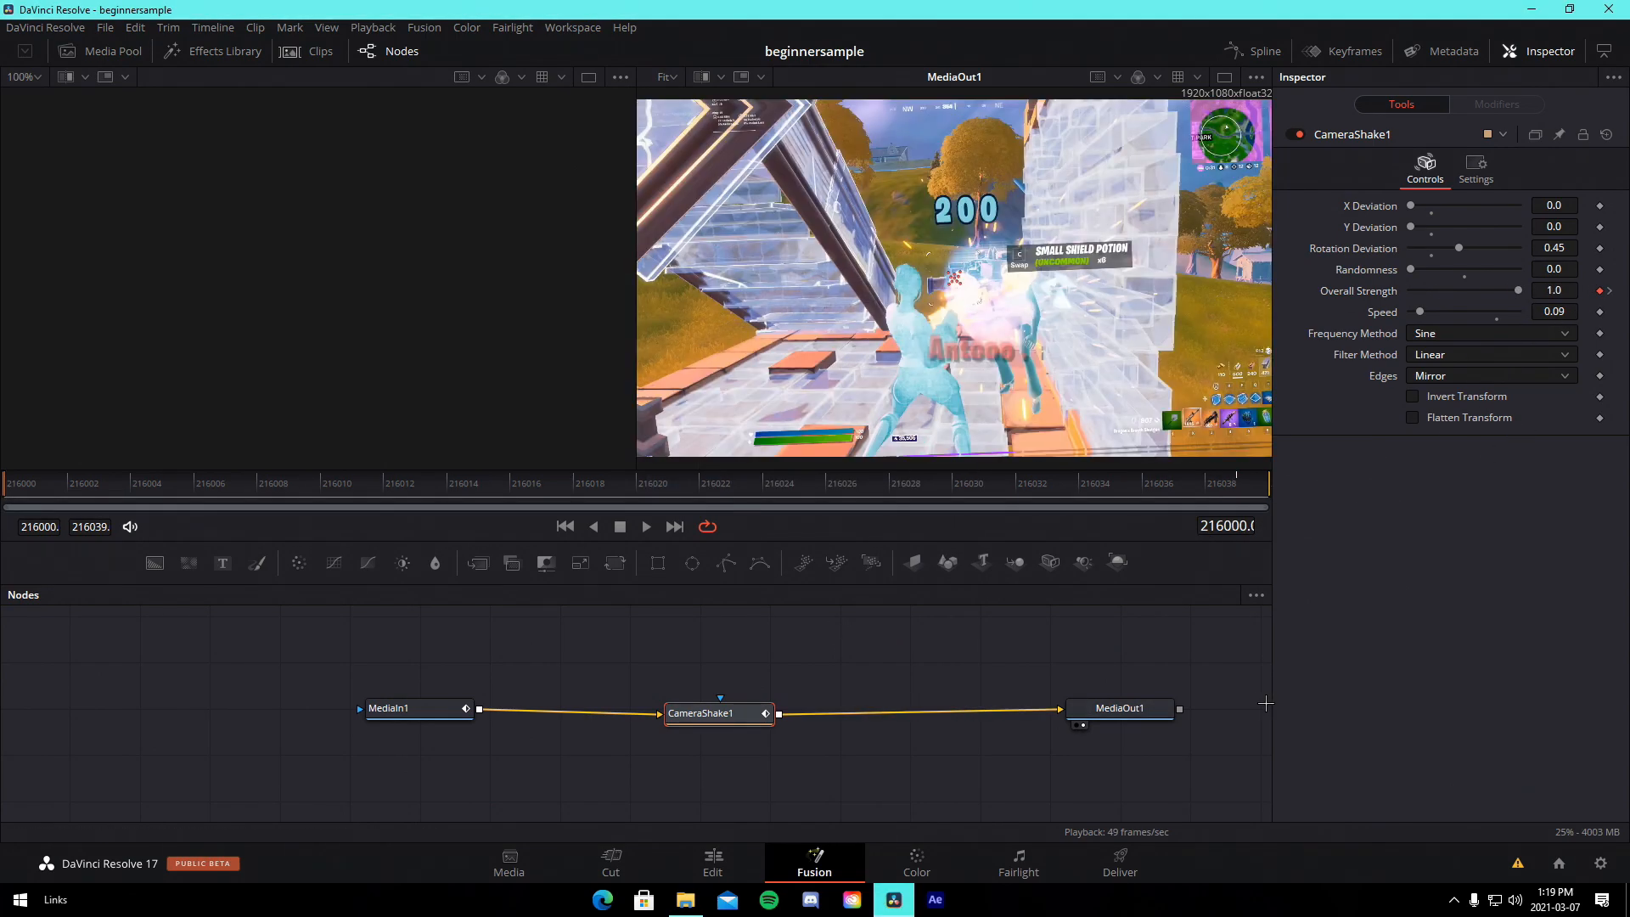
- Insert a Glow node between CameraShake1 and MediaOut1
drag(705, 713, 687, 715)
click(884, 765)
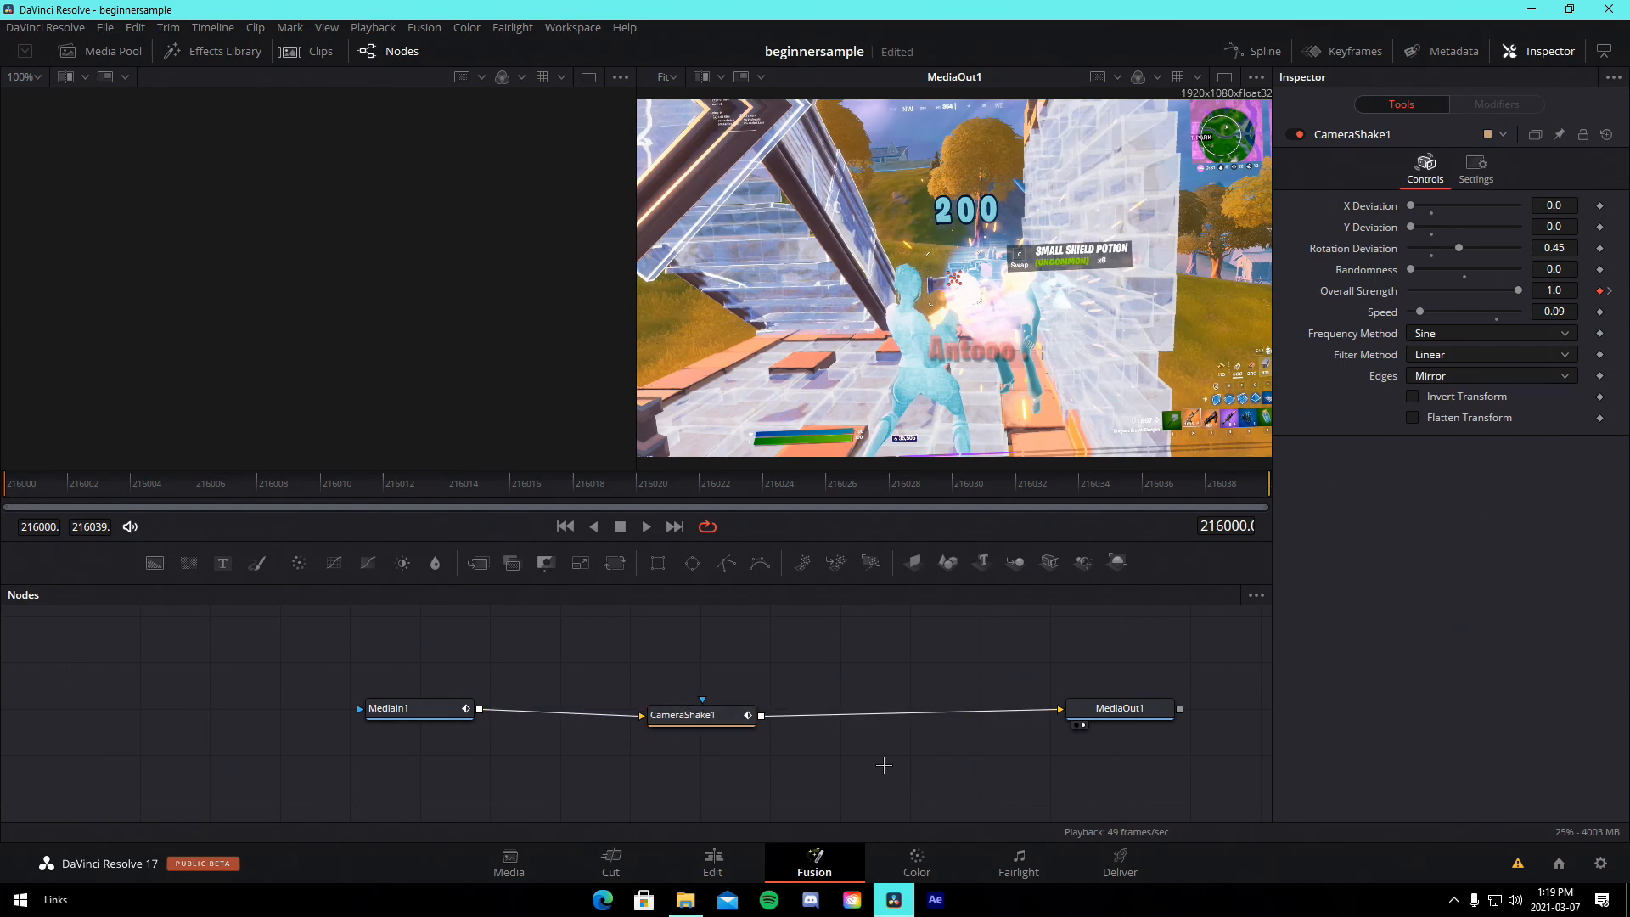
key(shift+space)
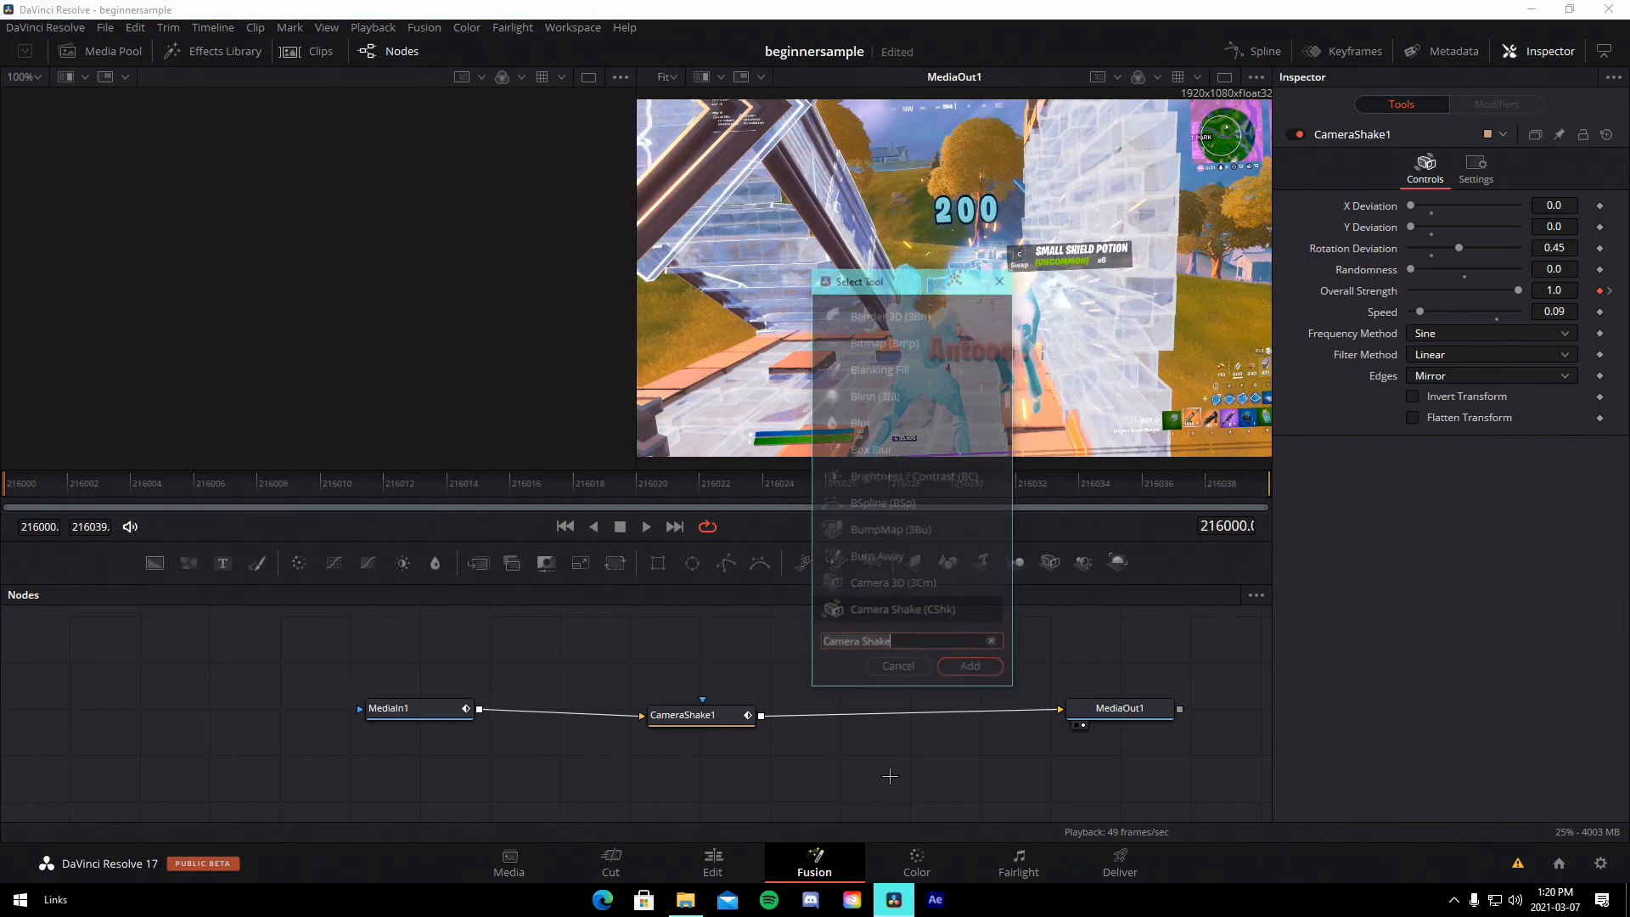
text(glow)
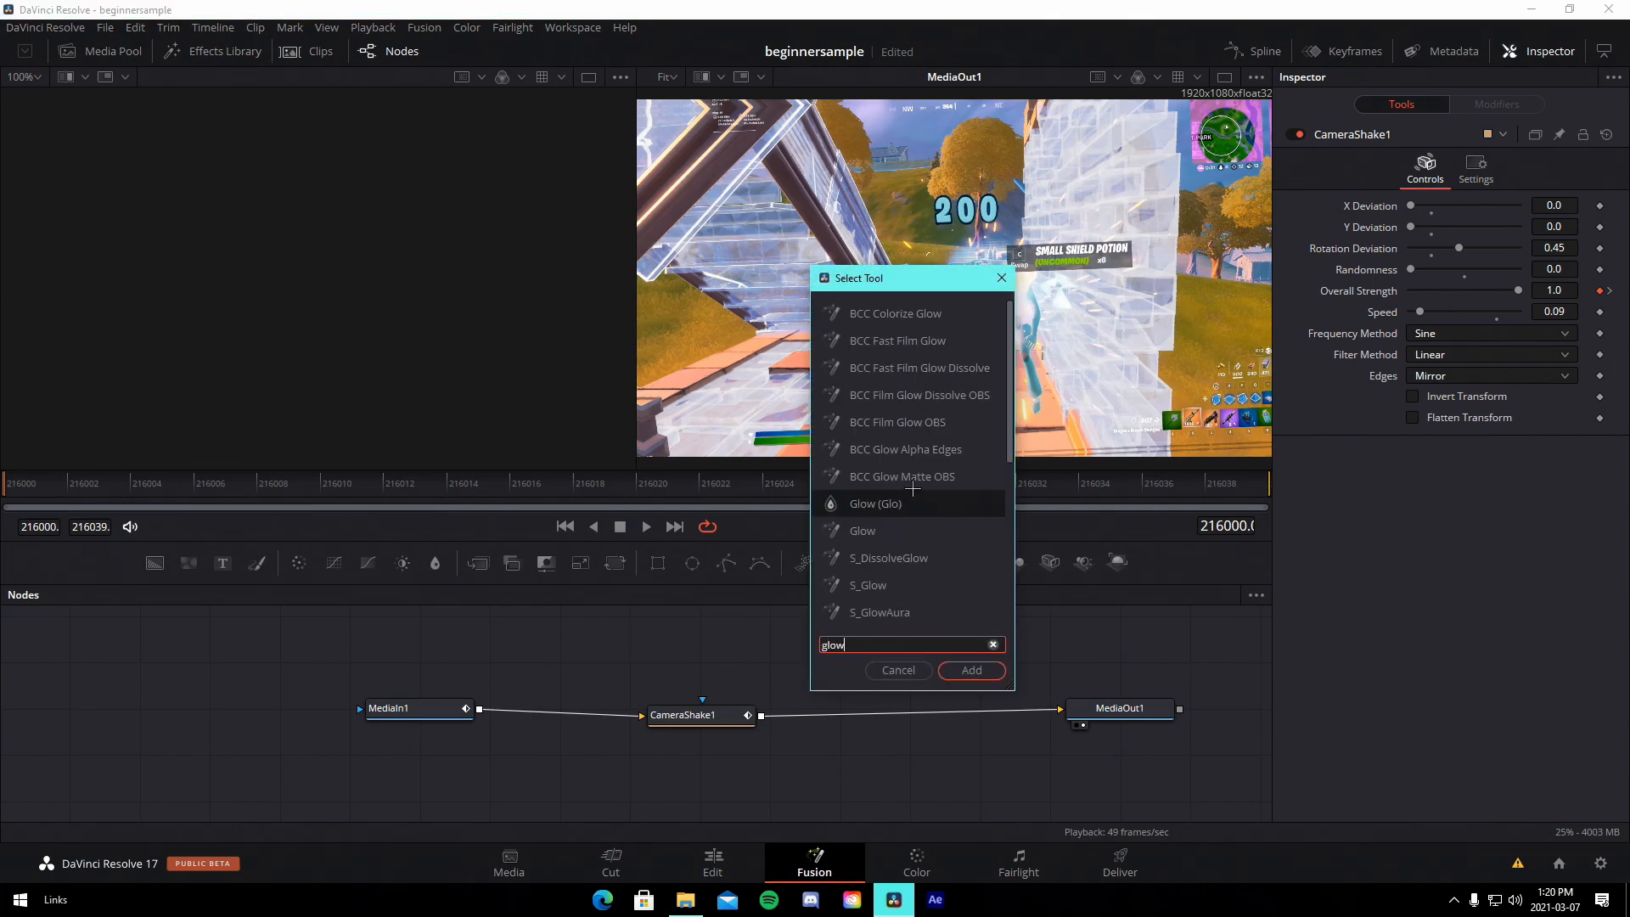
click(878, 532)
key(Return)
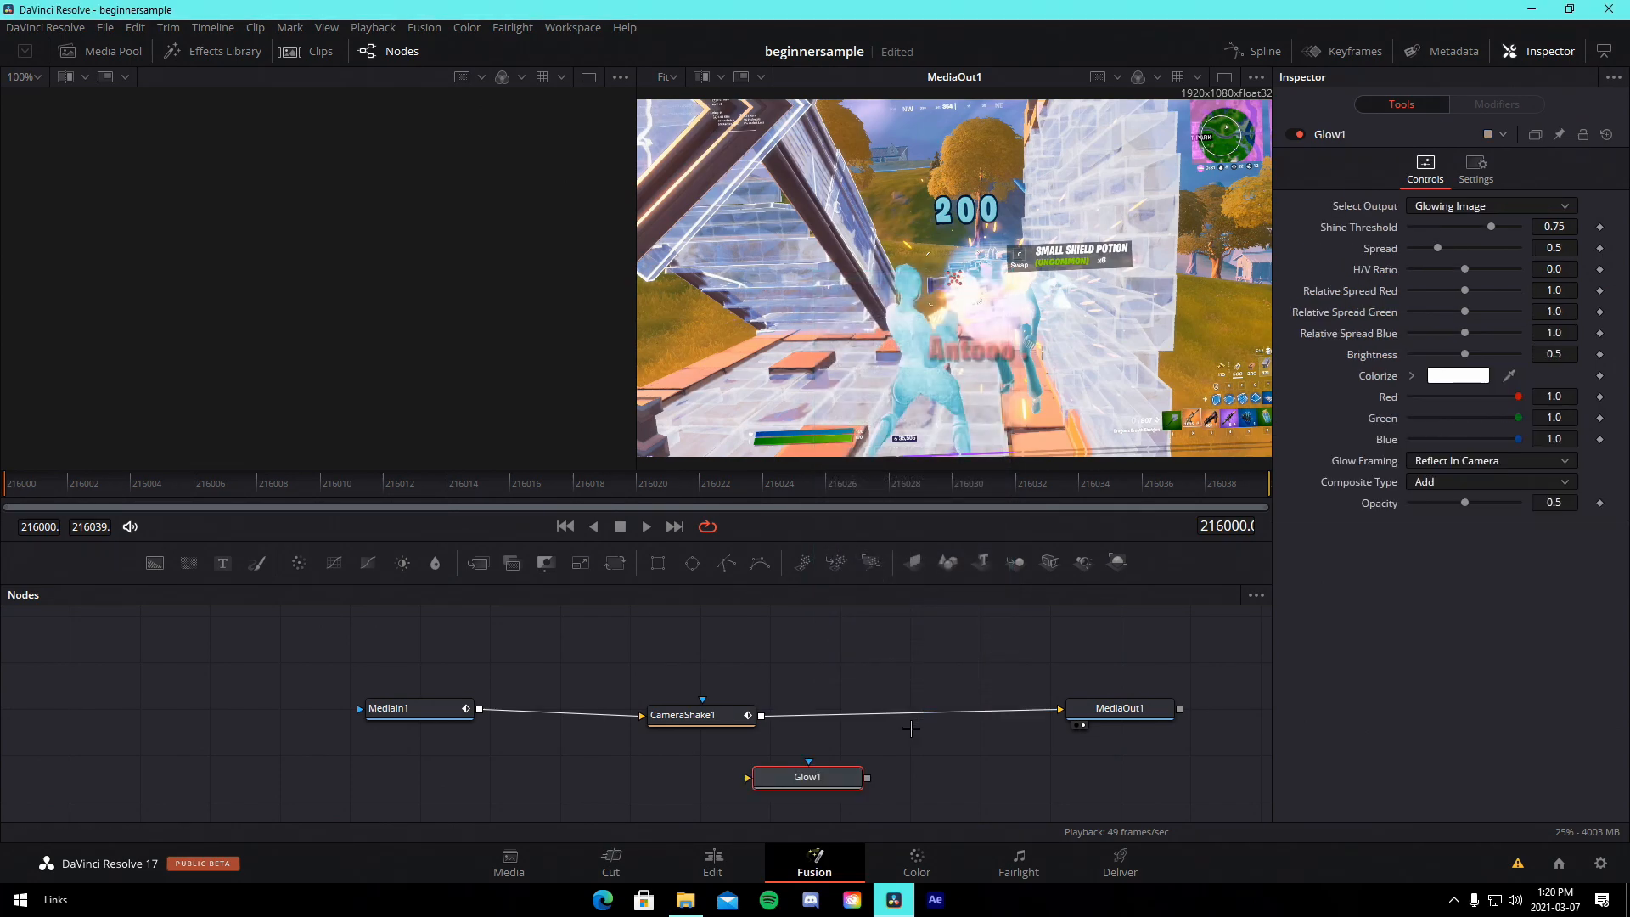
click(887, 701)
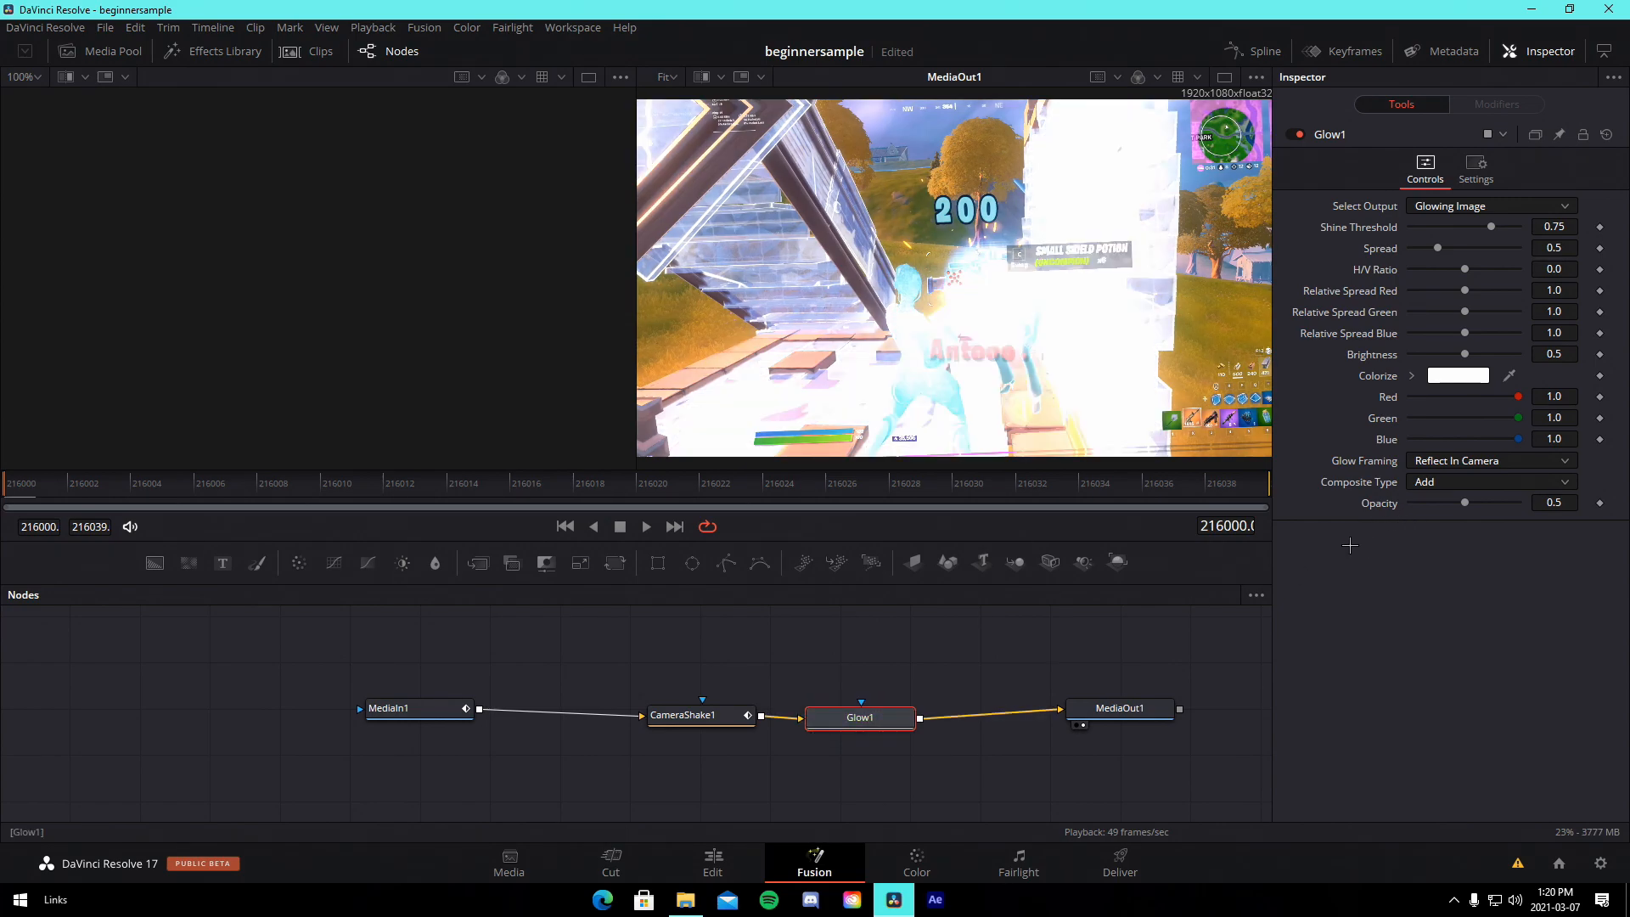
- Set the glow's Shine Threshold to 0.63 and Brightness to 0.378, and colorize it pink
drag(1496, 228, 1485, 228)
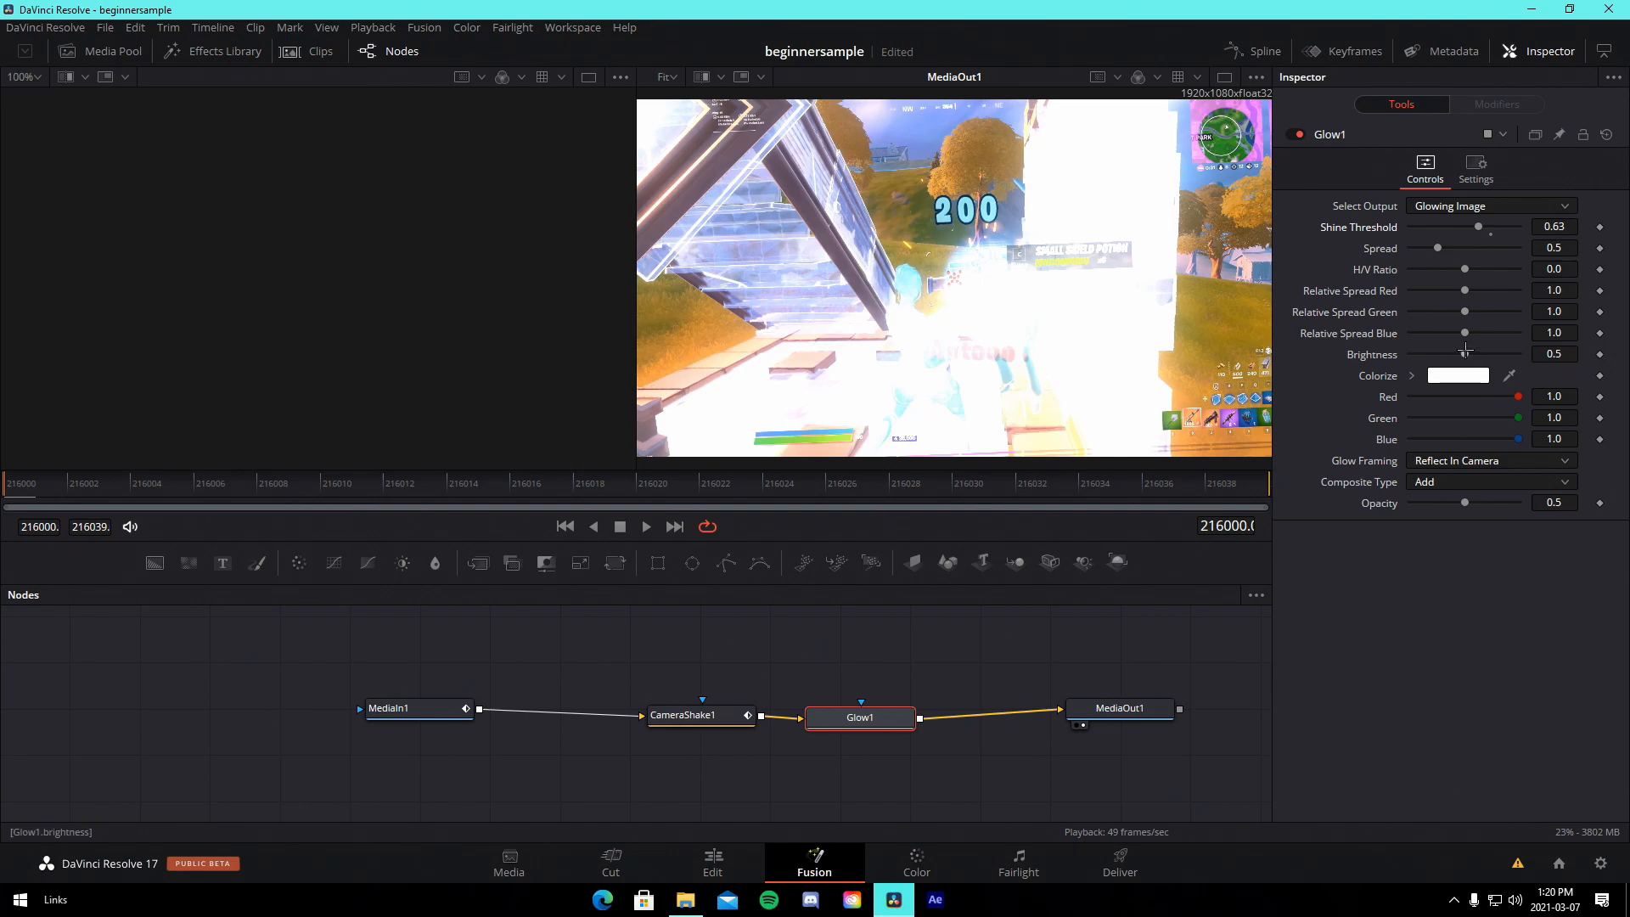
drag(1466, 350, 1453, 354)
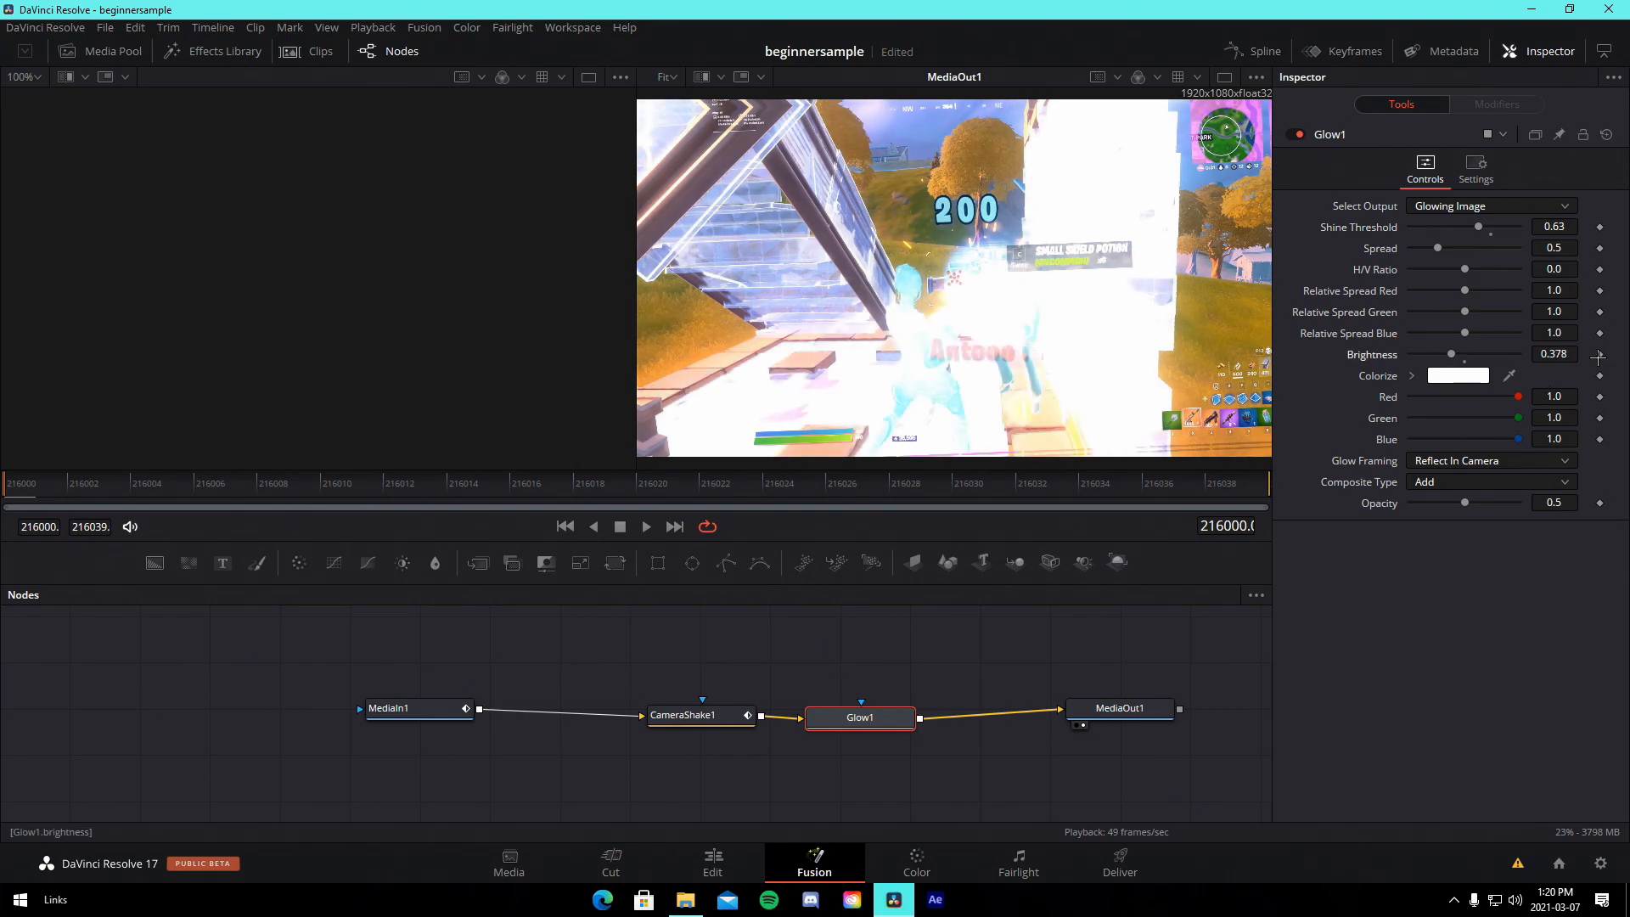
click(1469, 376)
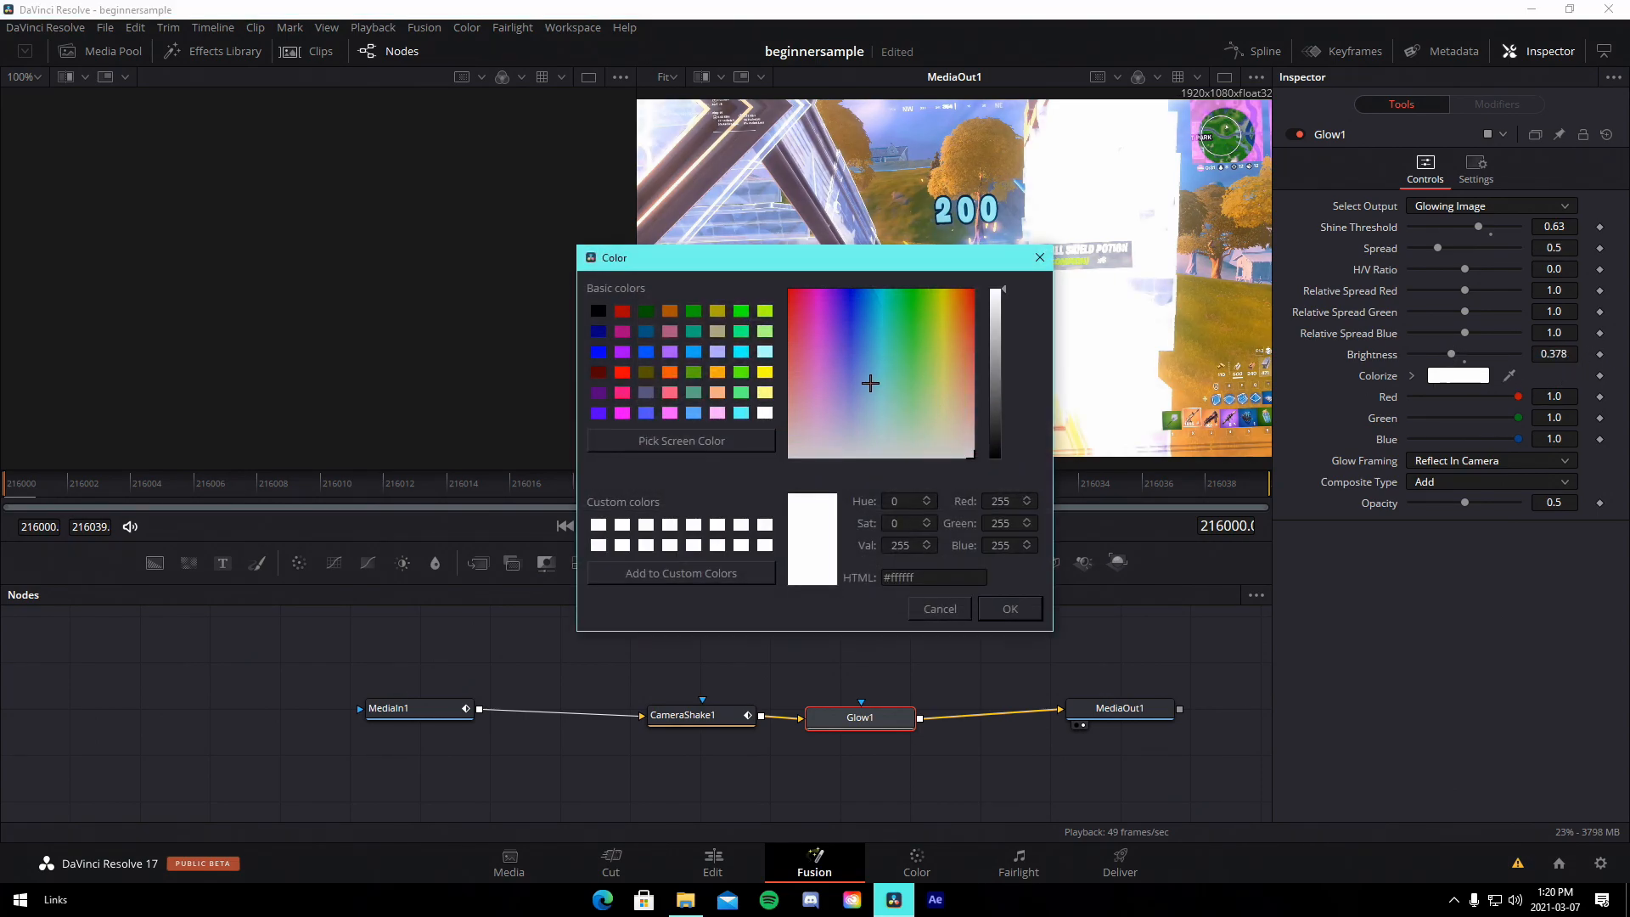
drag(841, 400, 818, 377)
click(998, 606)
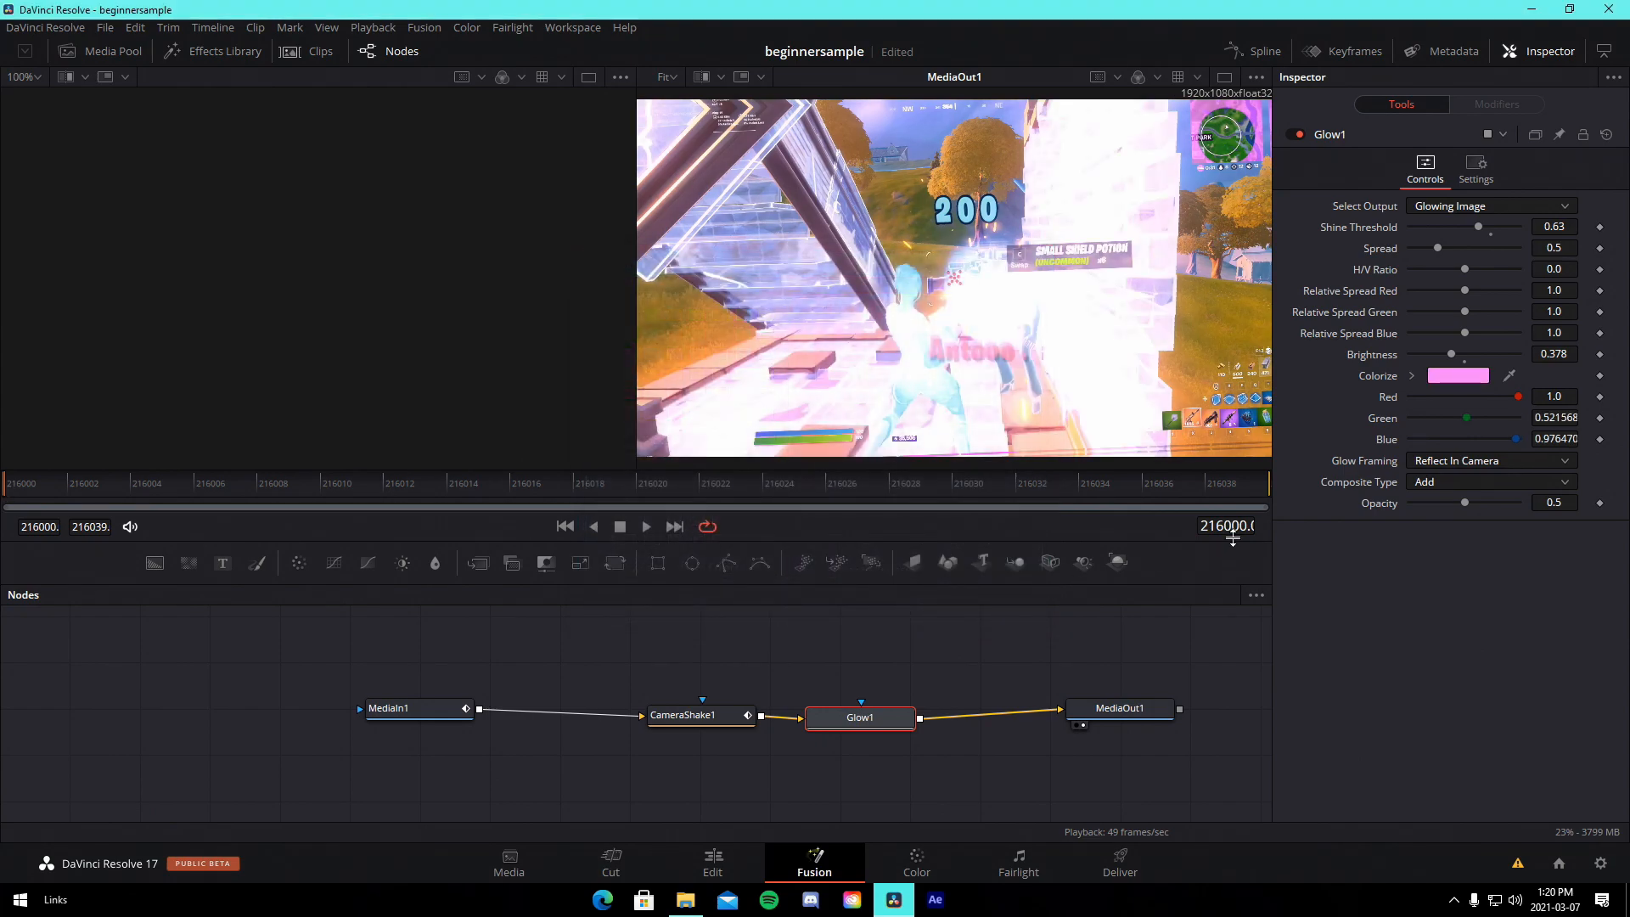
- Keyframe the glow's Brightness on frame 216000 and bring the value down to its minimum for the fade
drag(1452, 354, 1457, 355)
click(1600, 354)
drag(1458, 354, 1052, 395)
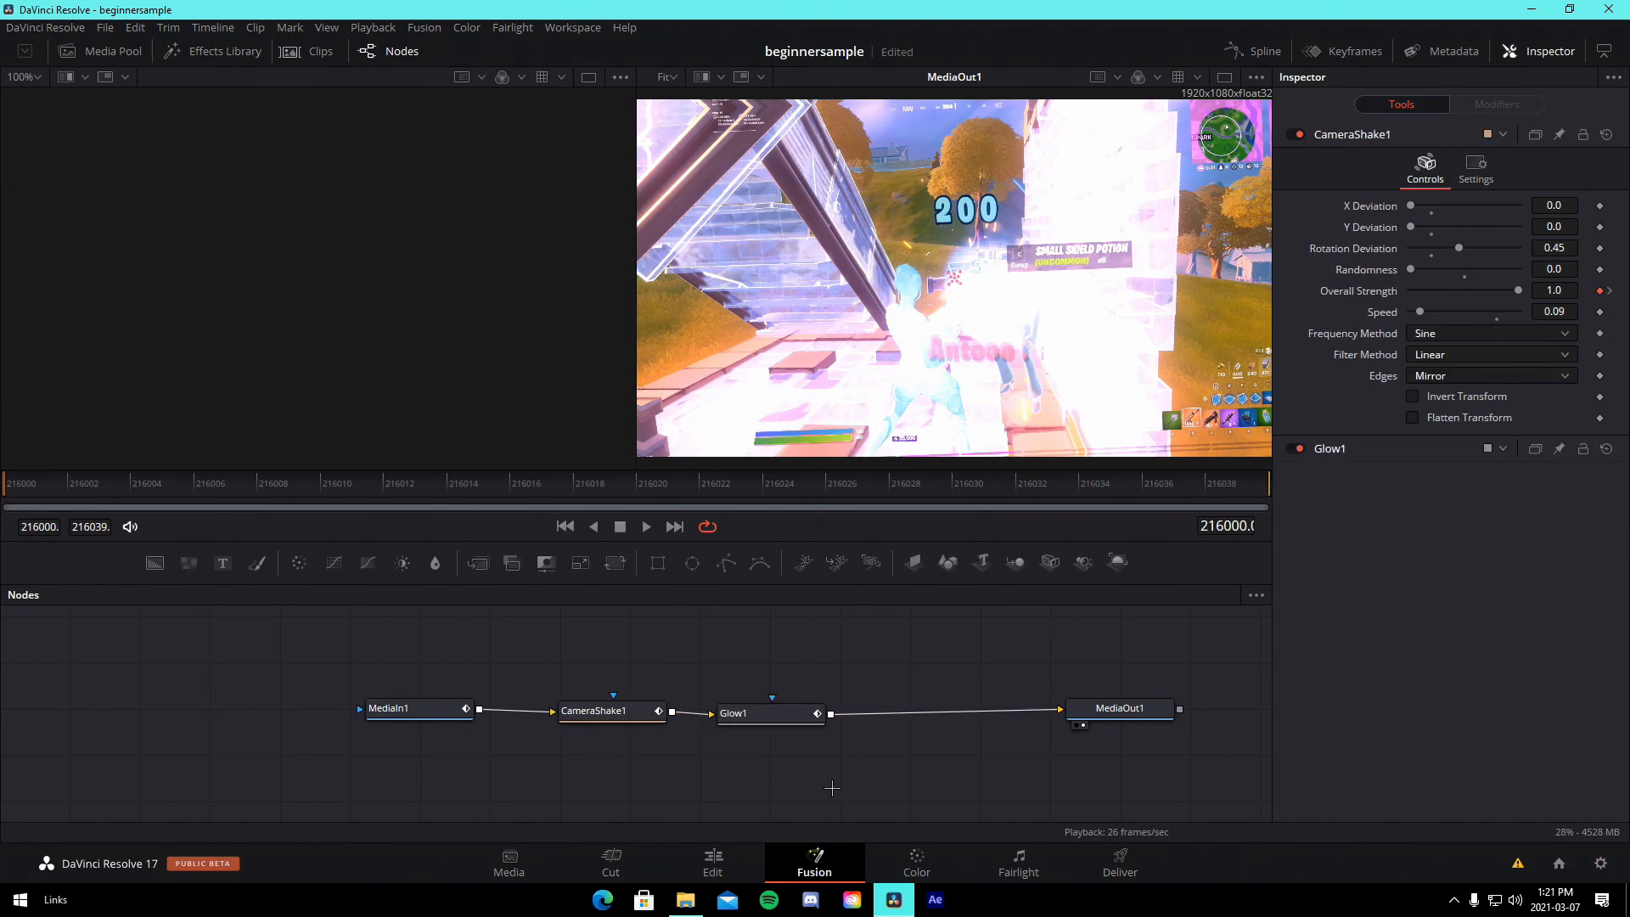
- Insert a Transform node between Glow1 and MediaOut1
key(shift+space)
text(trans)
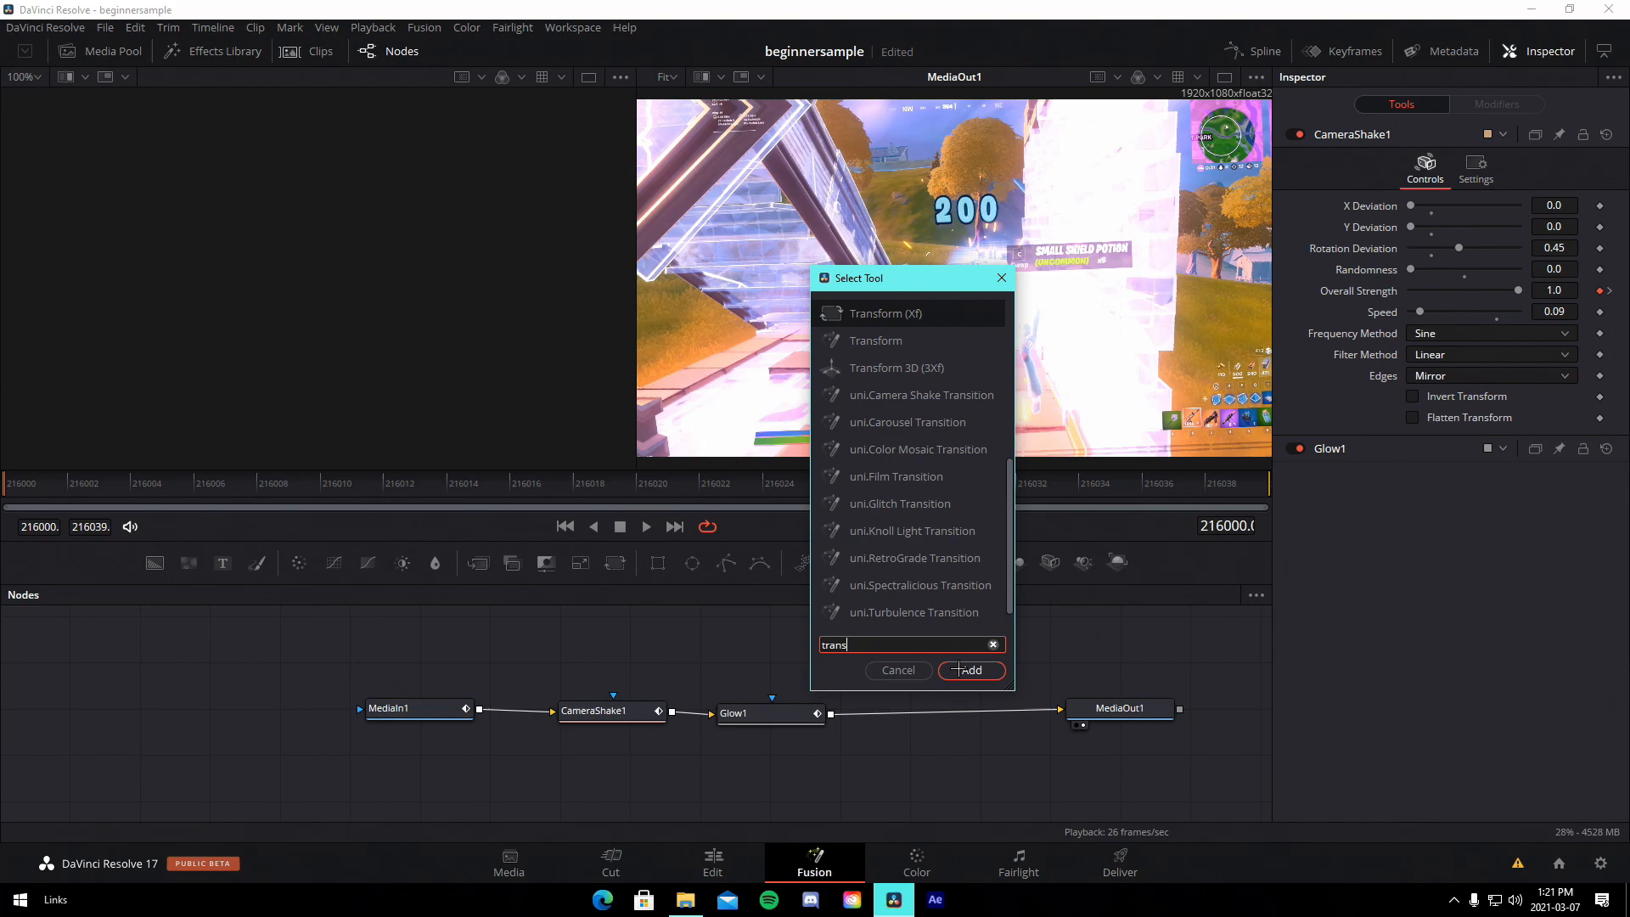
click(958, 670)
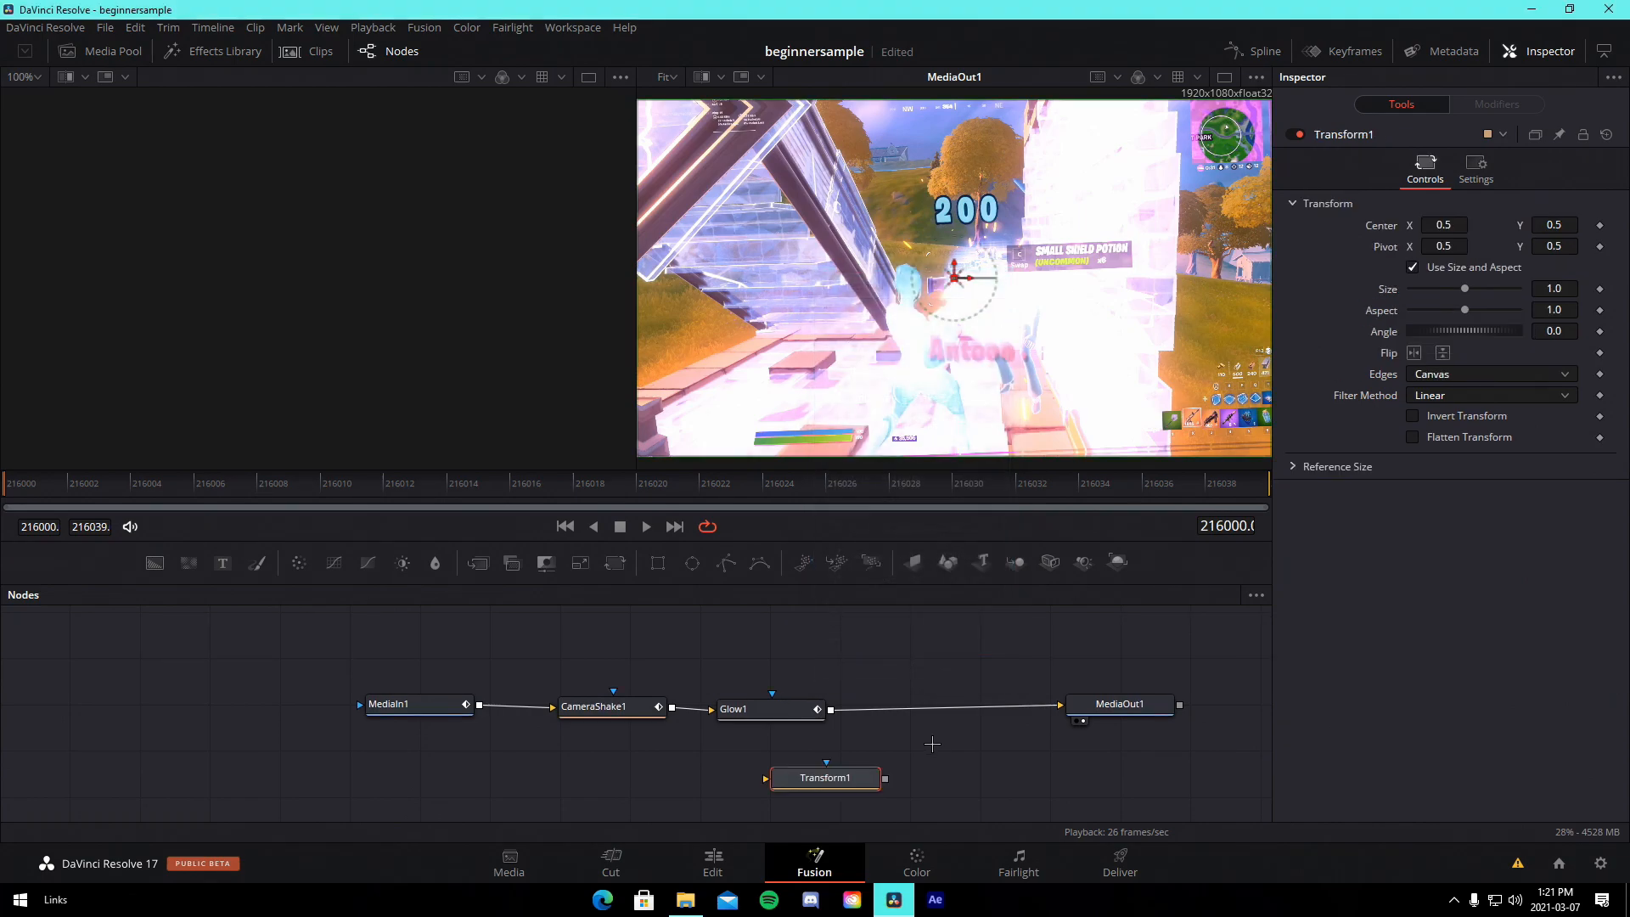
drag(820, 764, 944, 704)
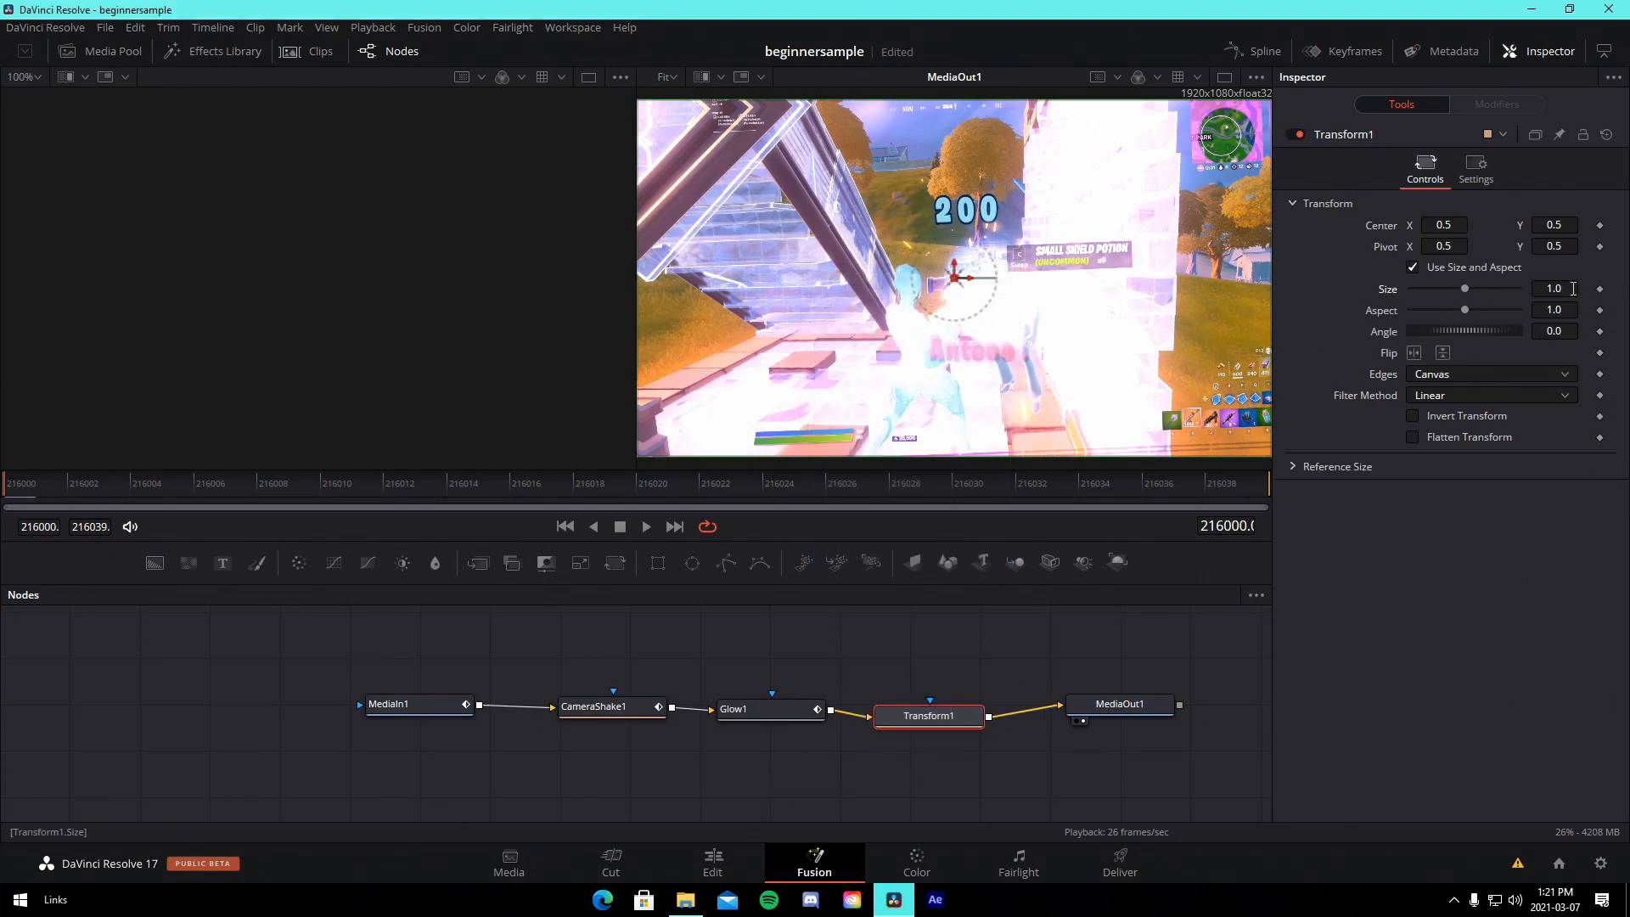
- Keyframe the Transform's Size at 1.1 on frame 216000 and 1.0 on frame 216039, and preview the zoom
key(Tab)
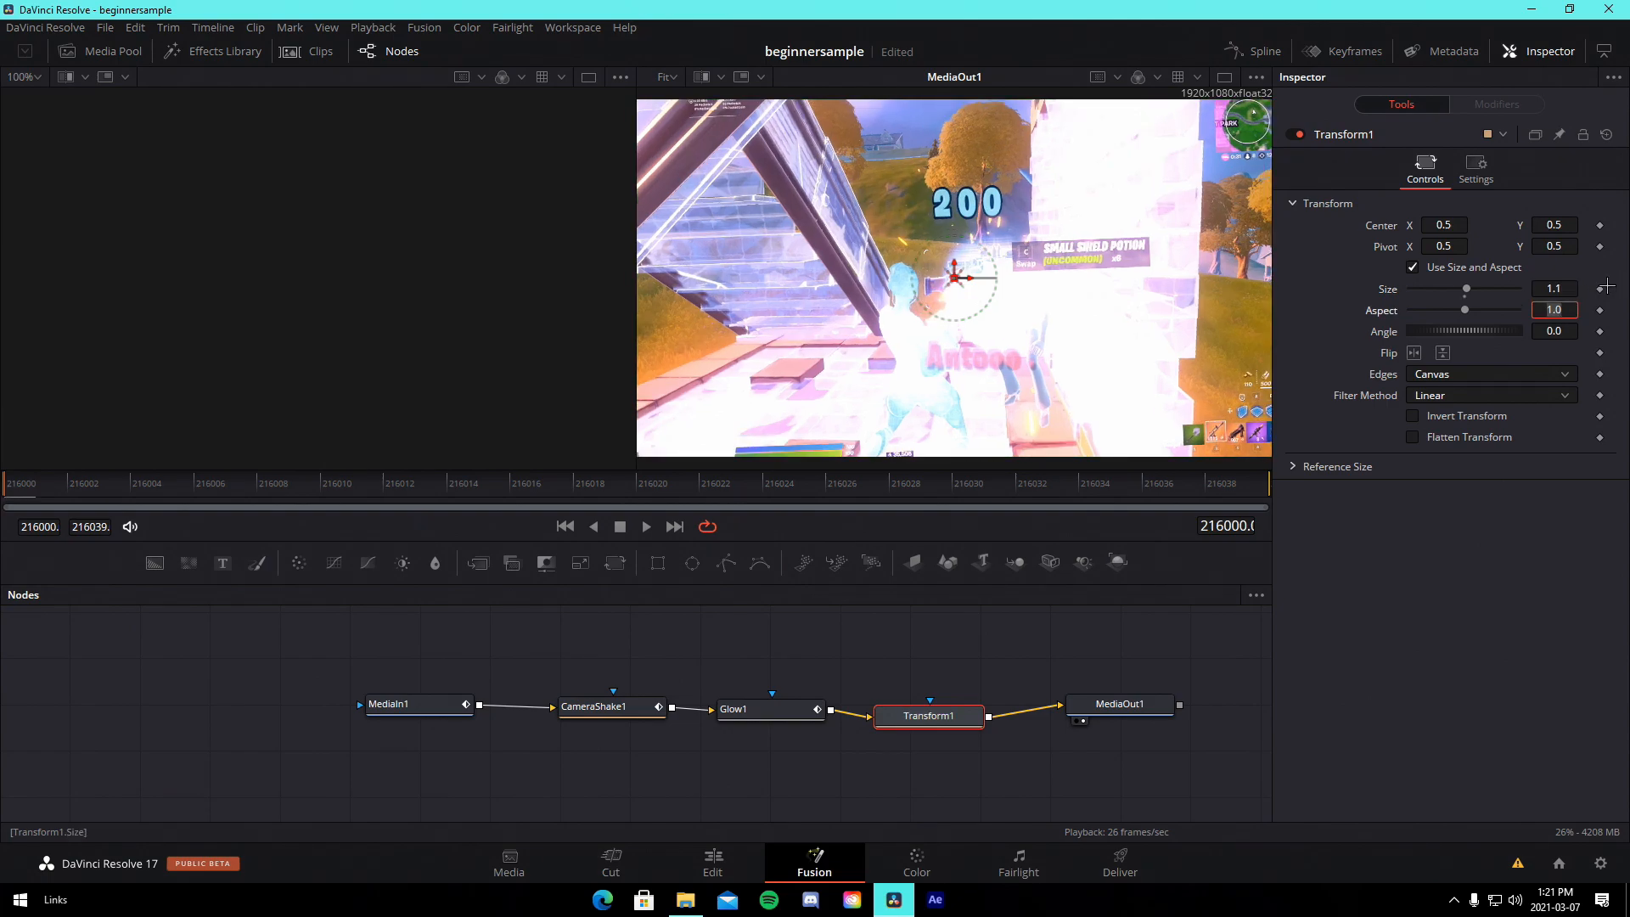
click(1600, 289)
key(End)
click(1560, 293)
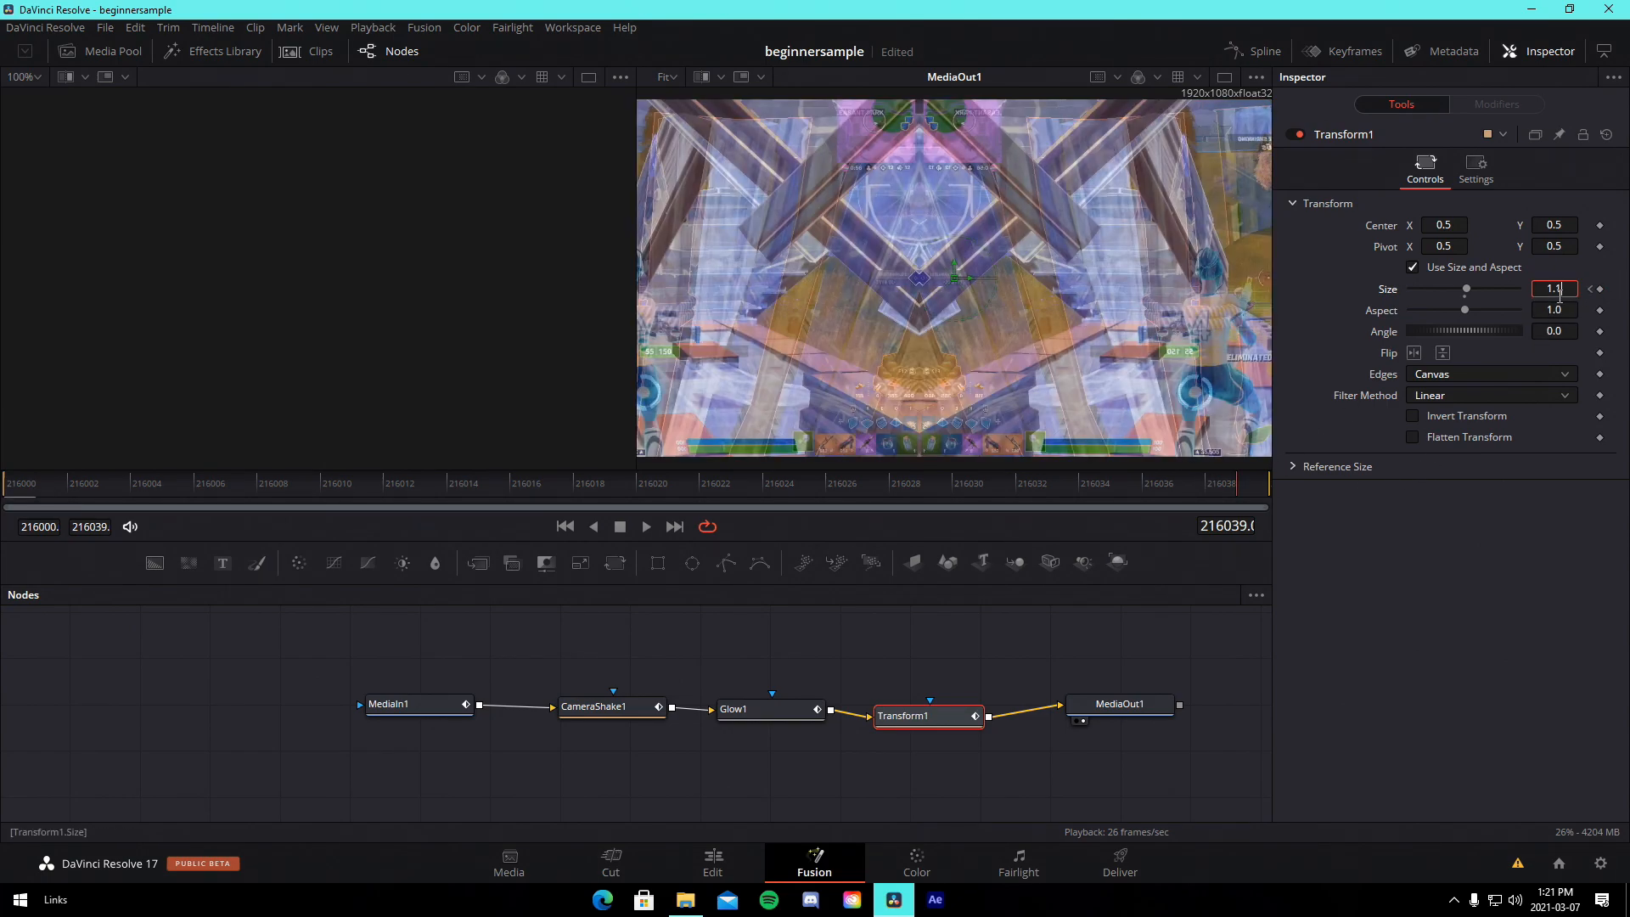
text(1)
key(Tab)
drag(101, 489, 2, 489)
key(space)
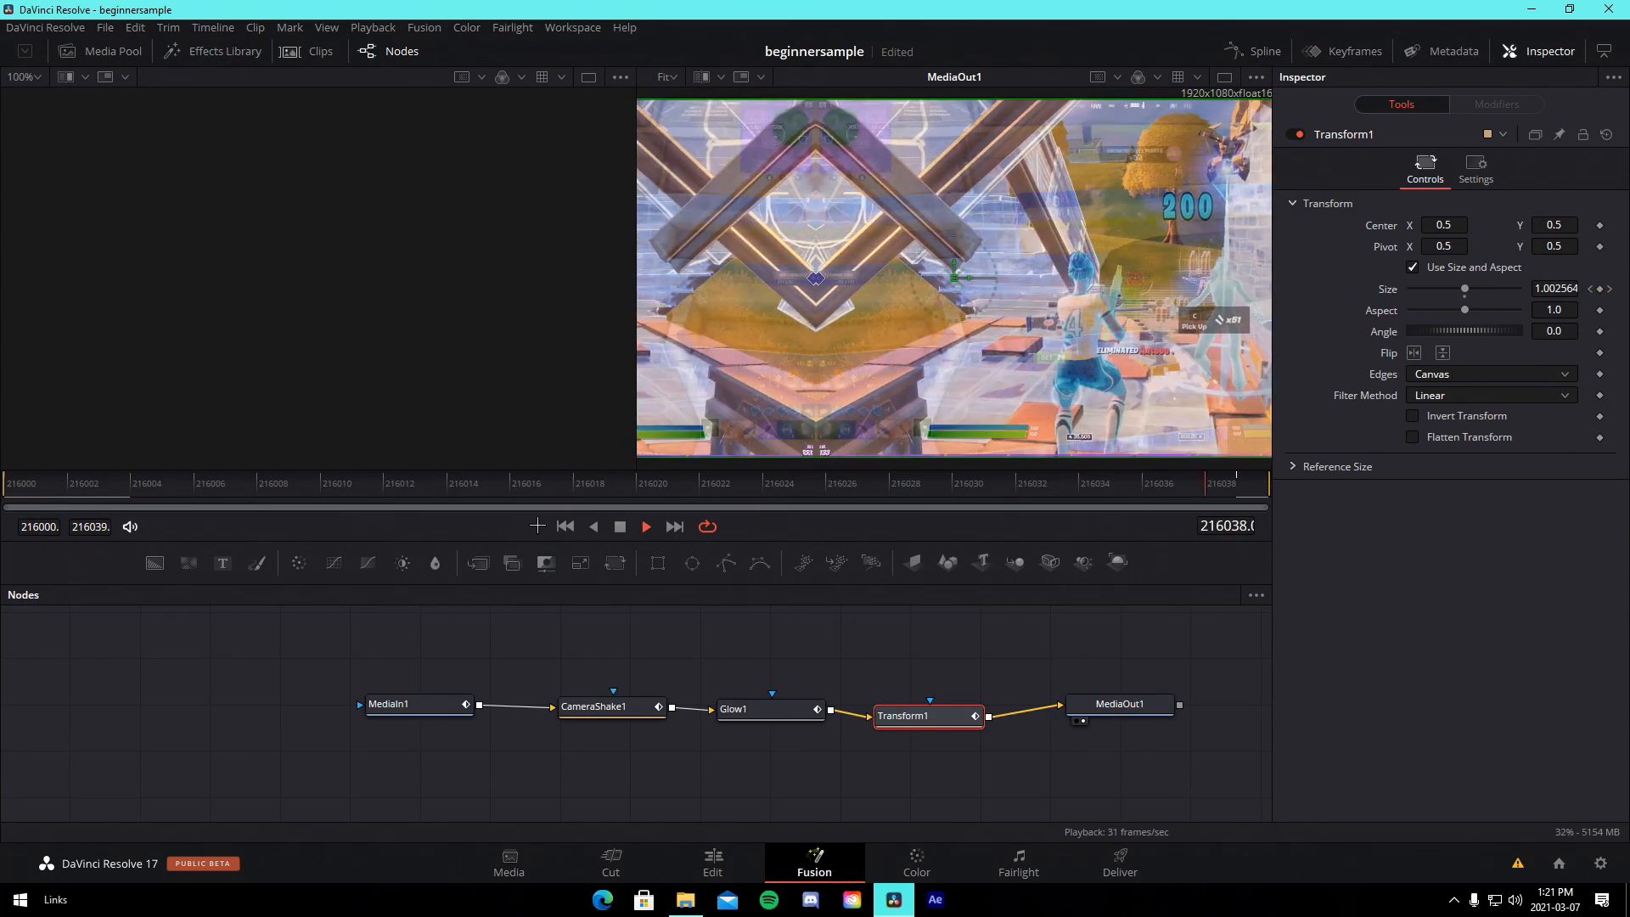
- On the Edit page, copy the adjustment clip and paste it on Video 2 at the 2.mp4 beat marker
click(713, 863)
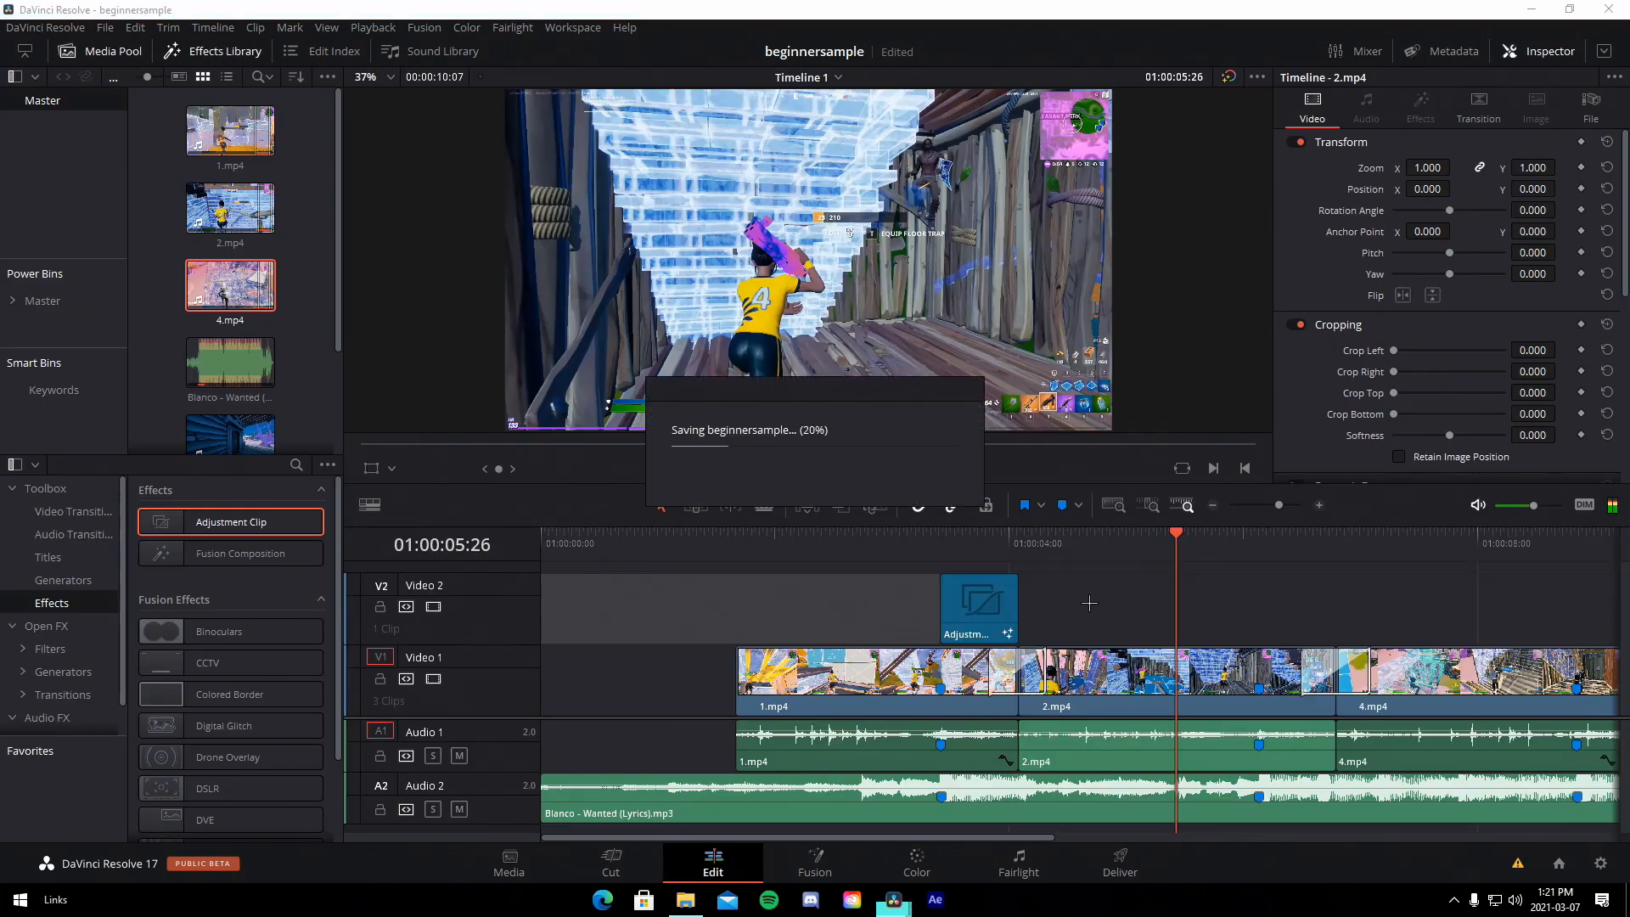
click(964, 608)
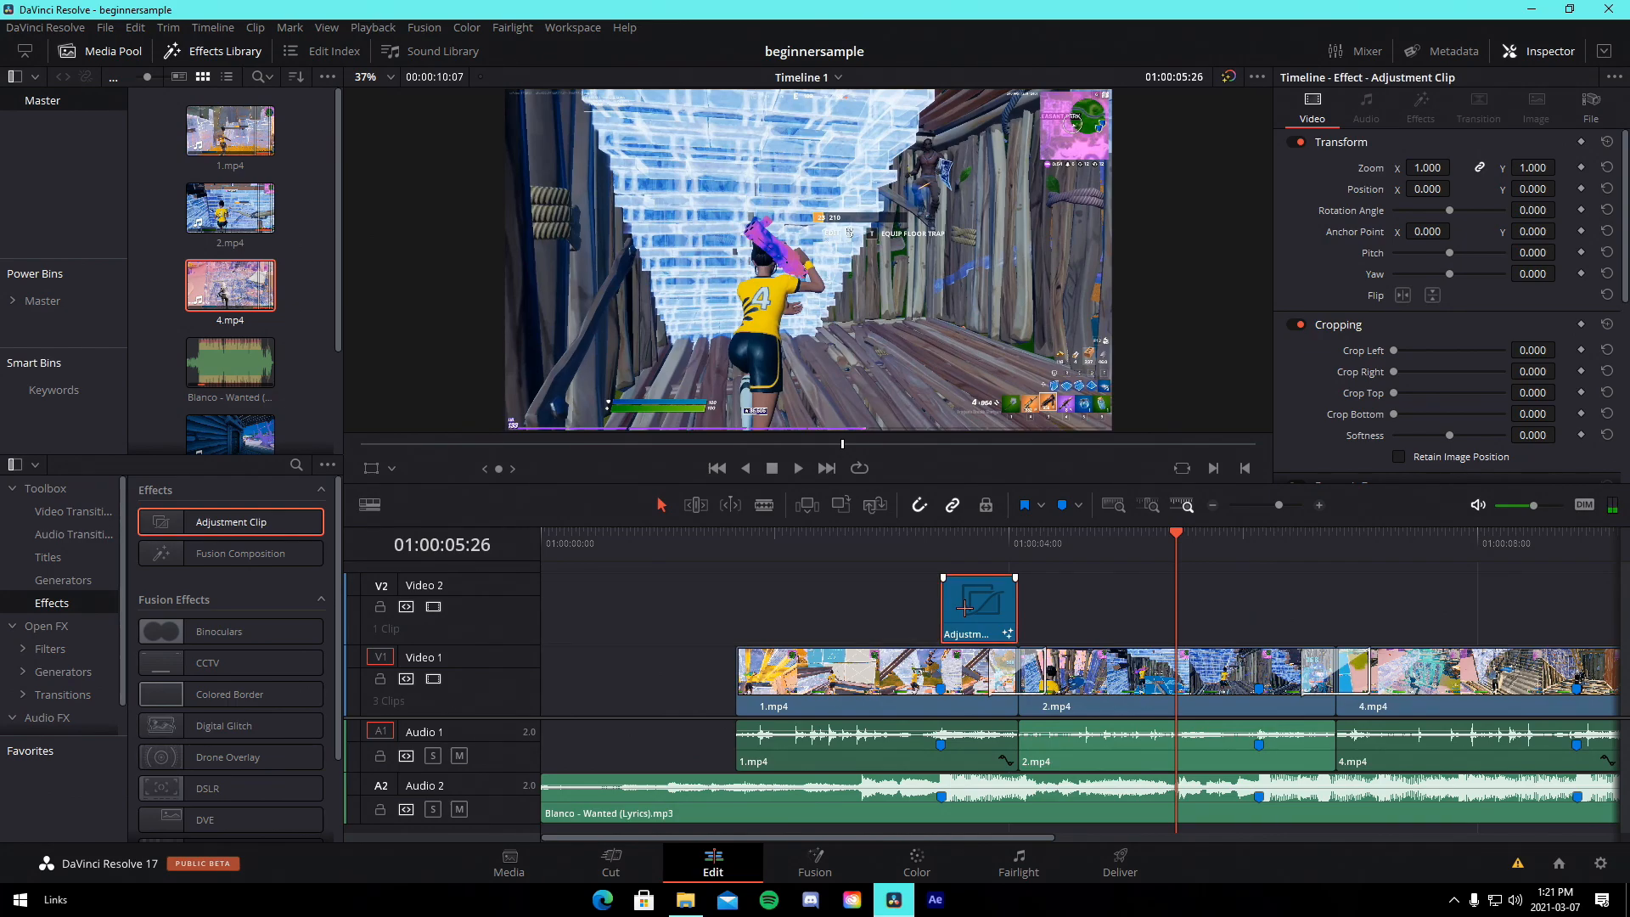
drag(1223, 548, 1263, 553)
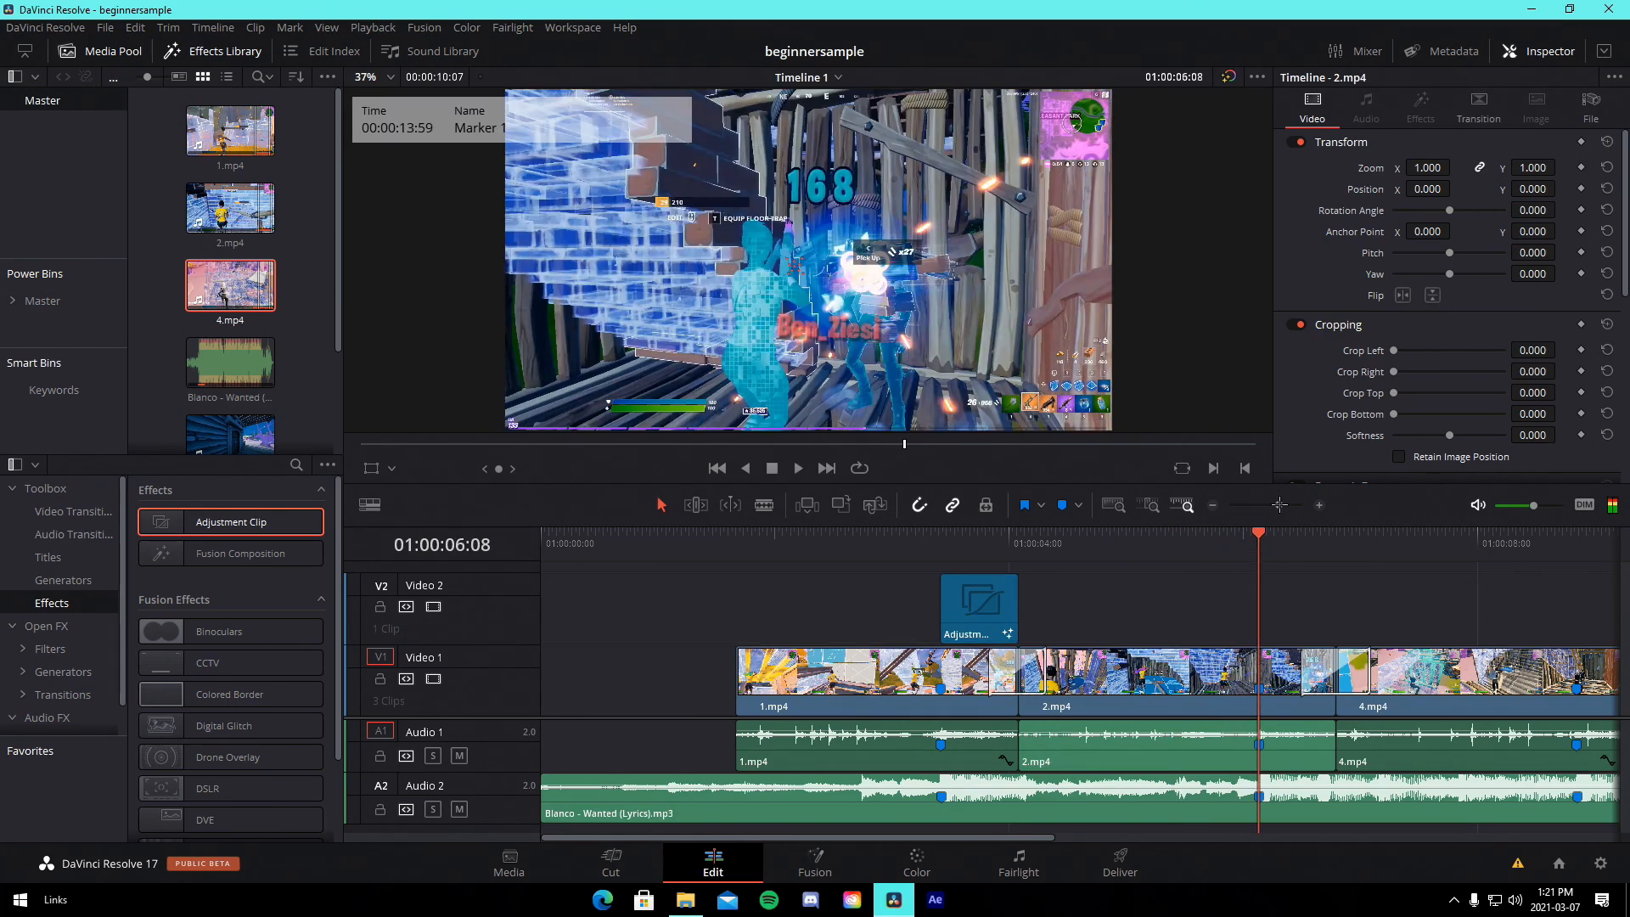
key(ctrl+v)
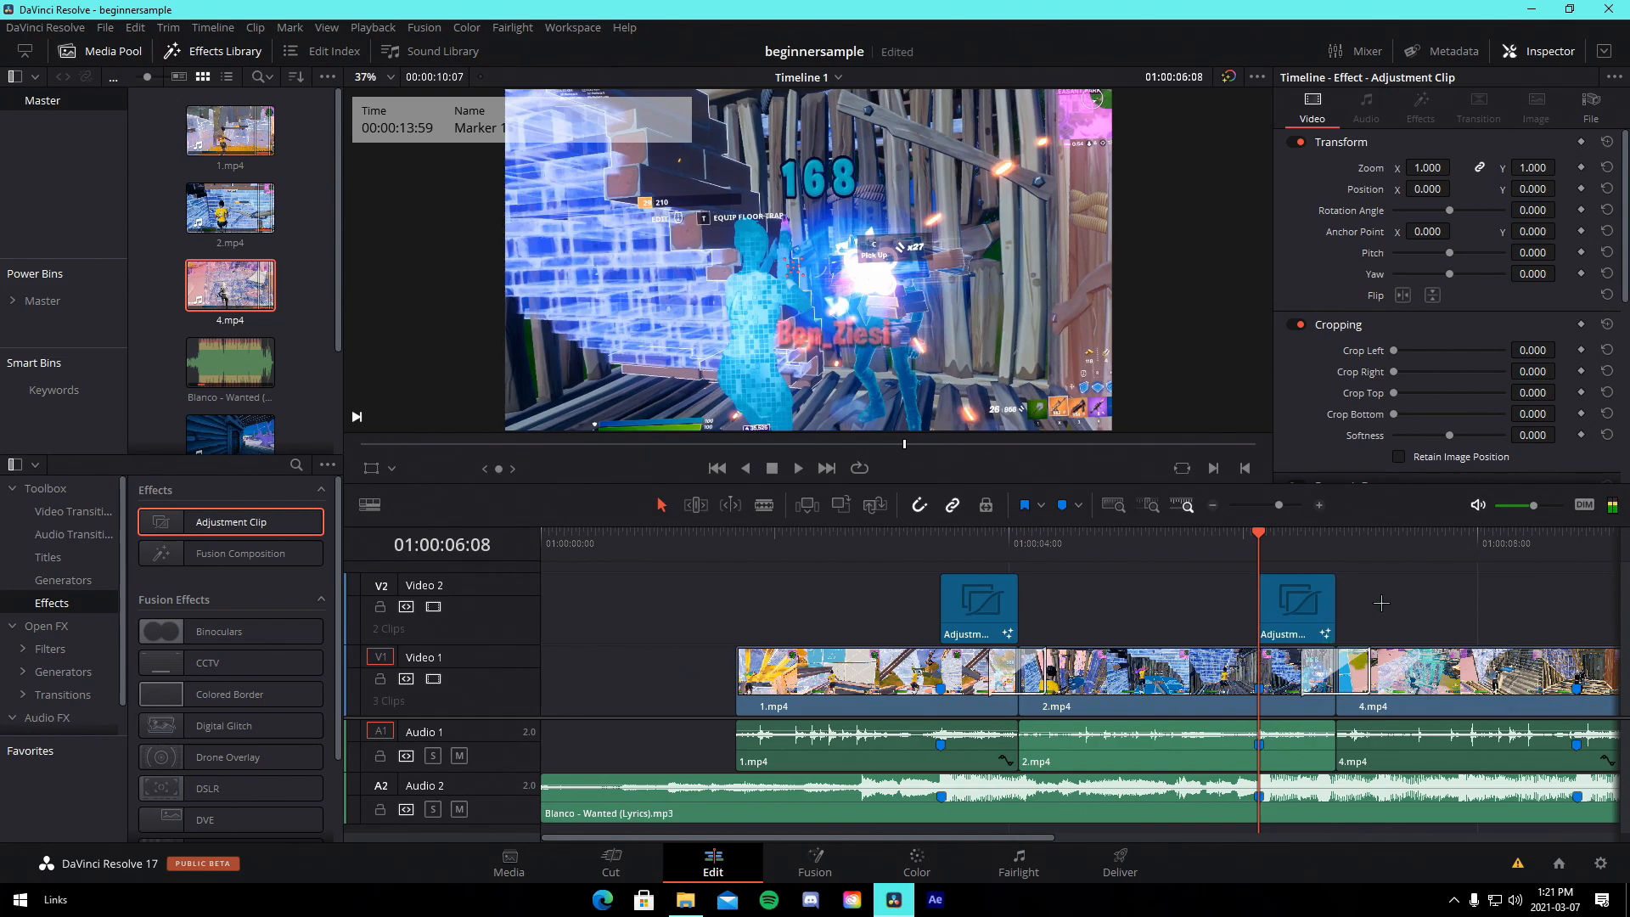
- Preview the effect on 2.mp4 and paste the adjustment clip on Video 2 at the 4.mp4 beat marker
click(1228, 547)
key(space)
drag(1278, 506, 1275, 504)
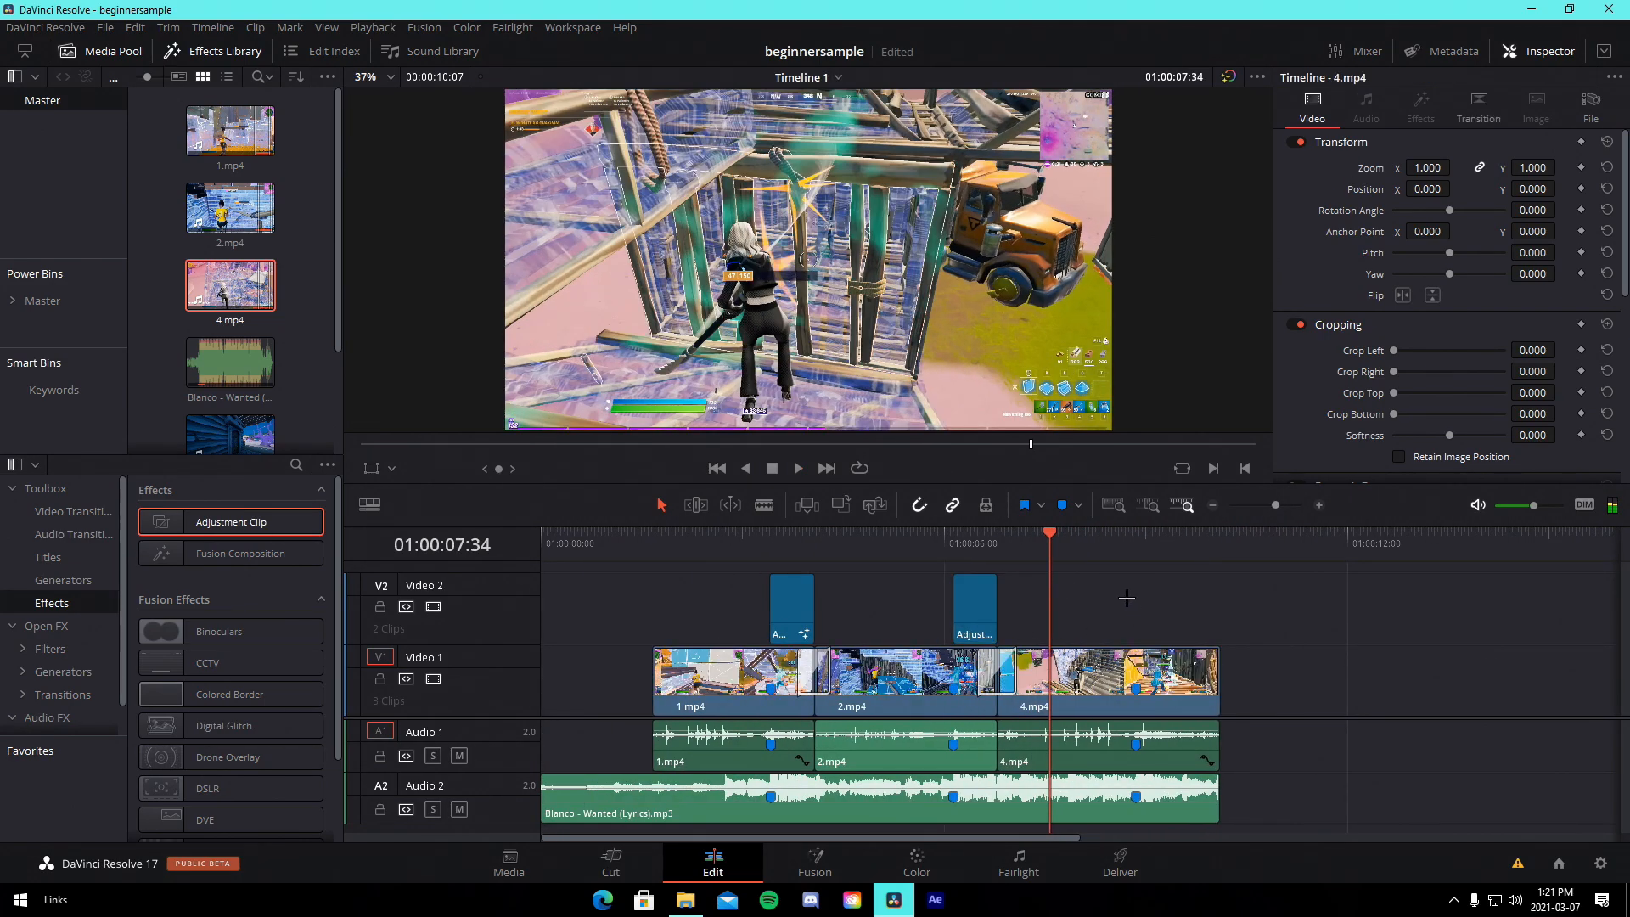
click(1134, 553)
key(ctrl+v)
click(1132, 554)
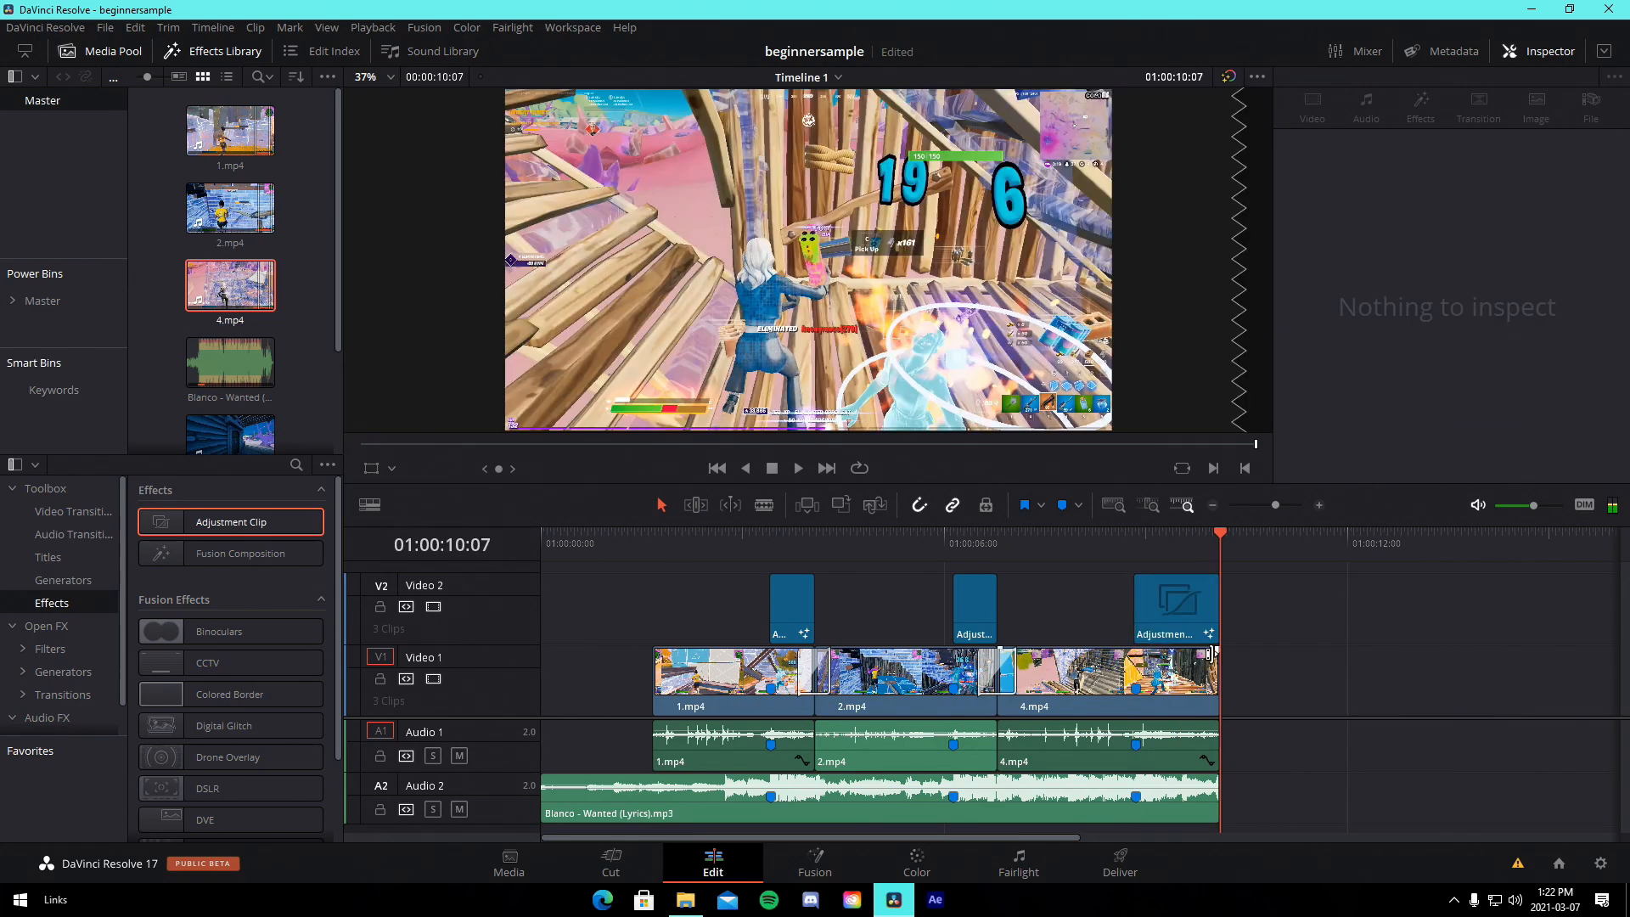
- Fade out the end of 4.mp4 and the music, and return to the start of the timeline
drag(1174, 661, 1172, 661)
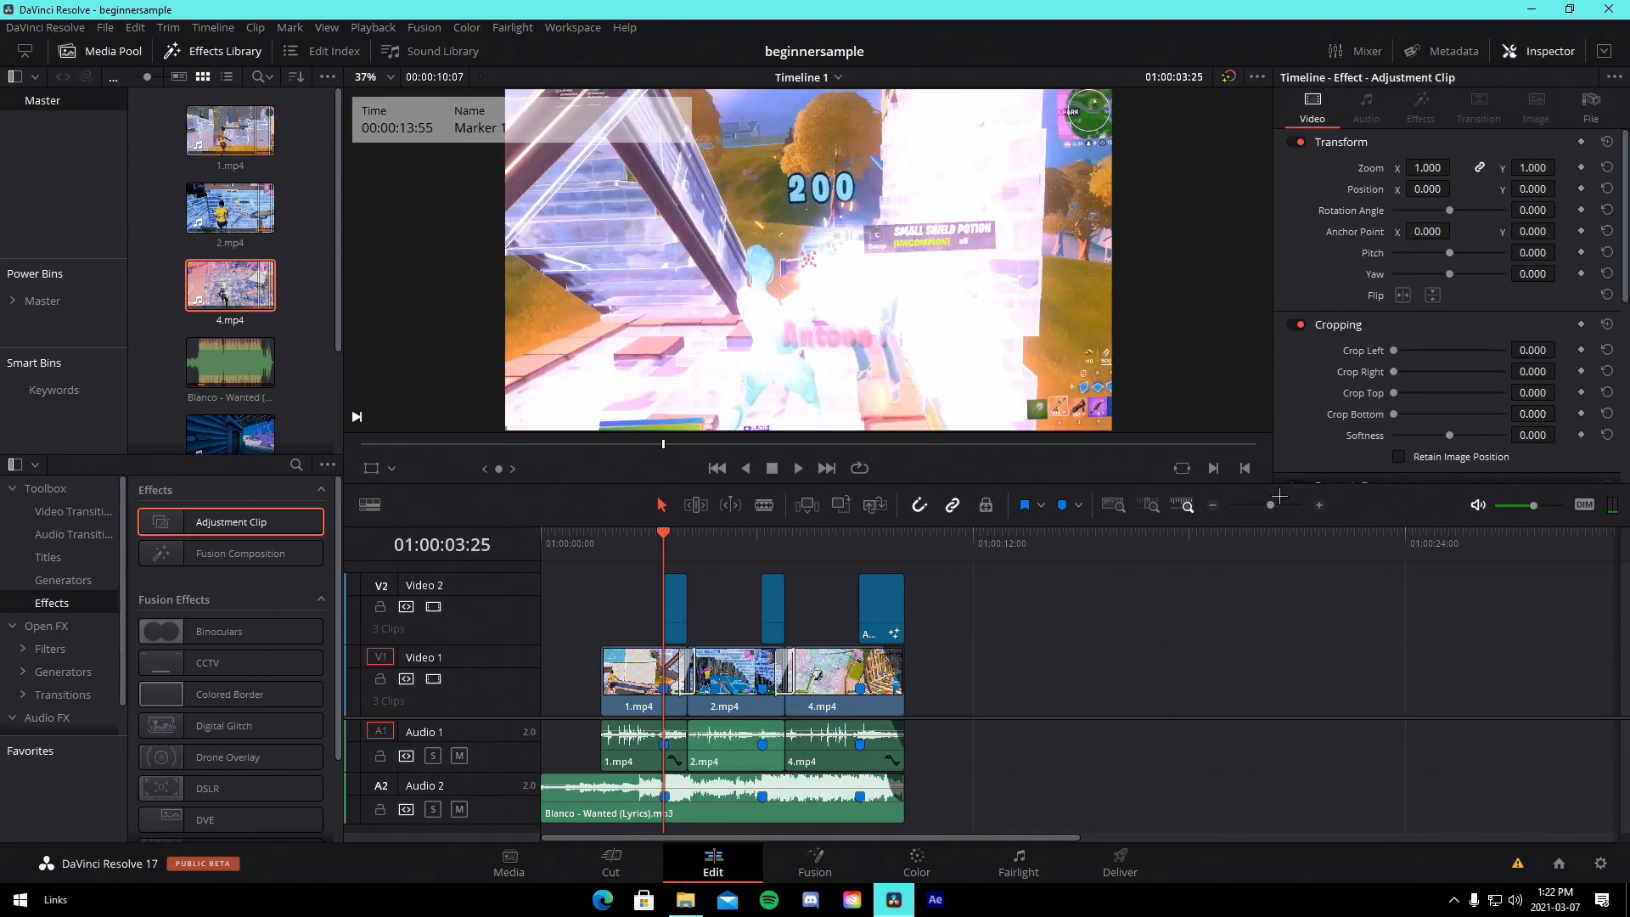
drag(1268, 505, 1276, 501)
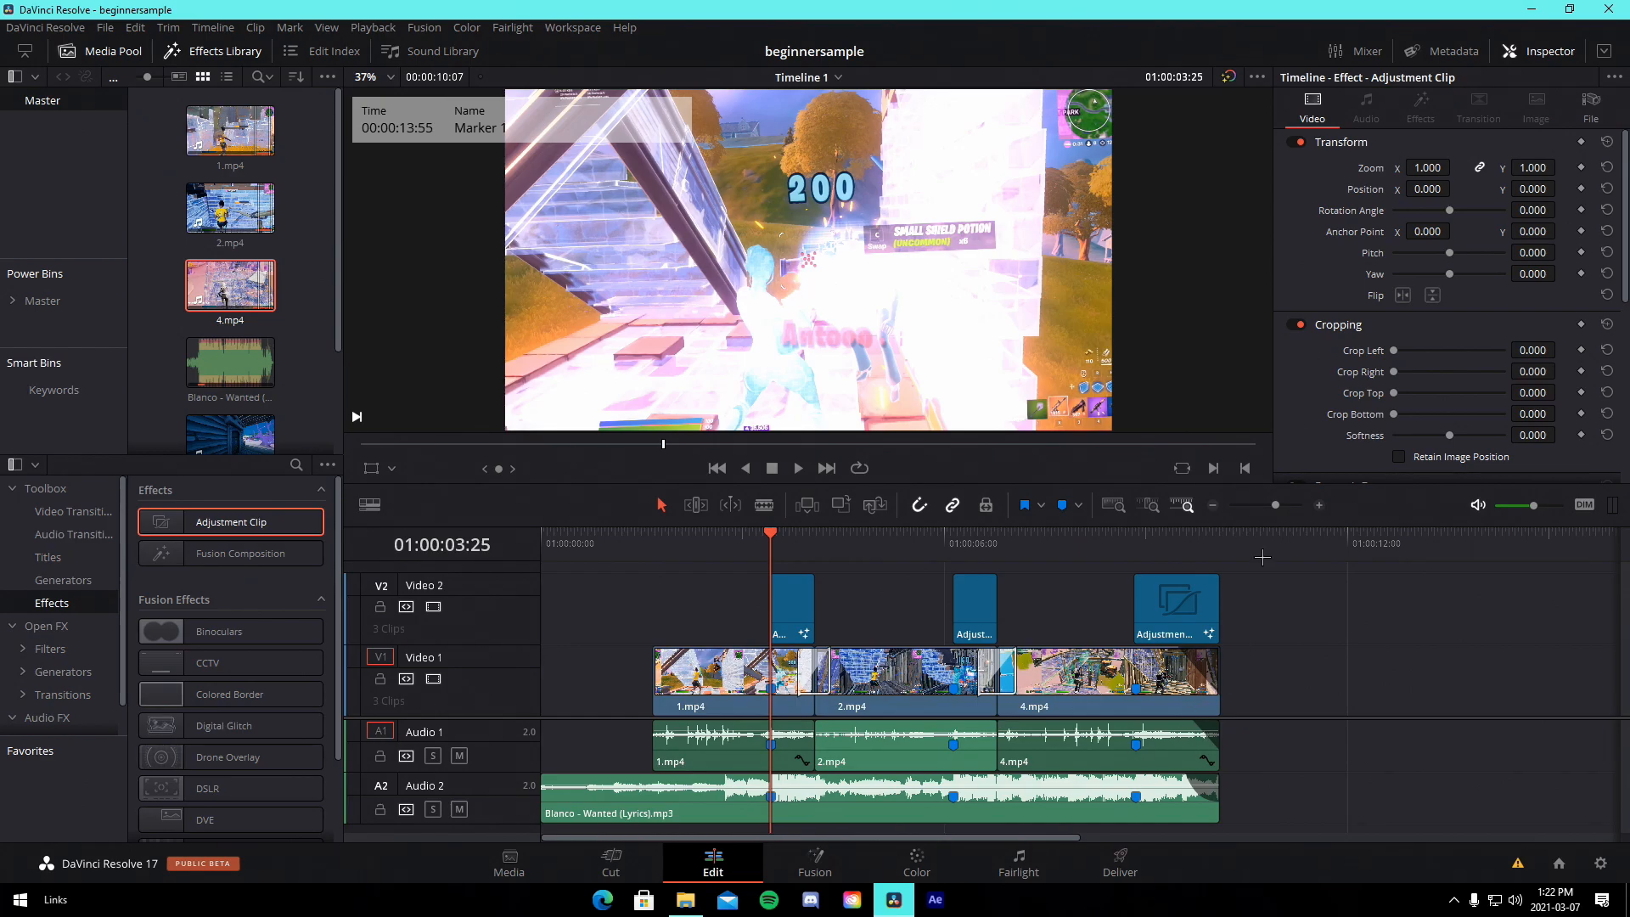
drag(1275, 504, 1274, 501)
key(Home)
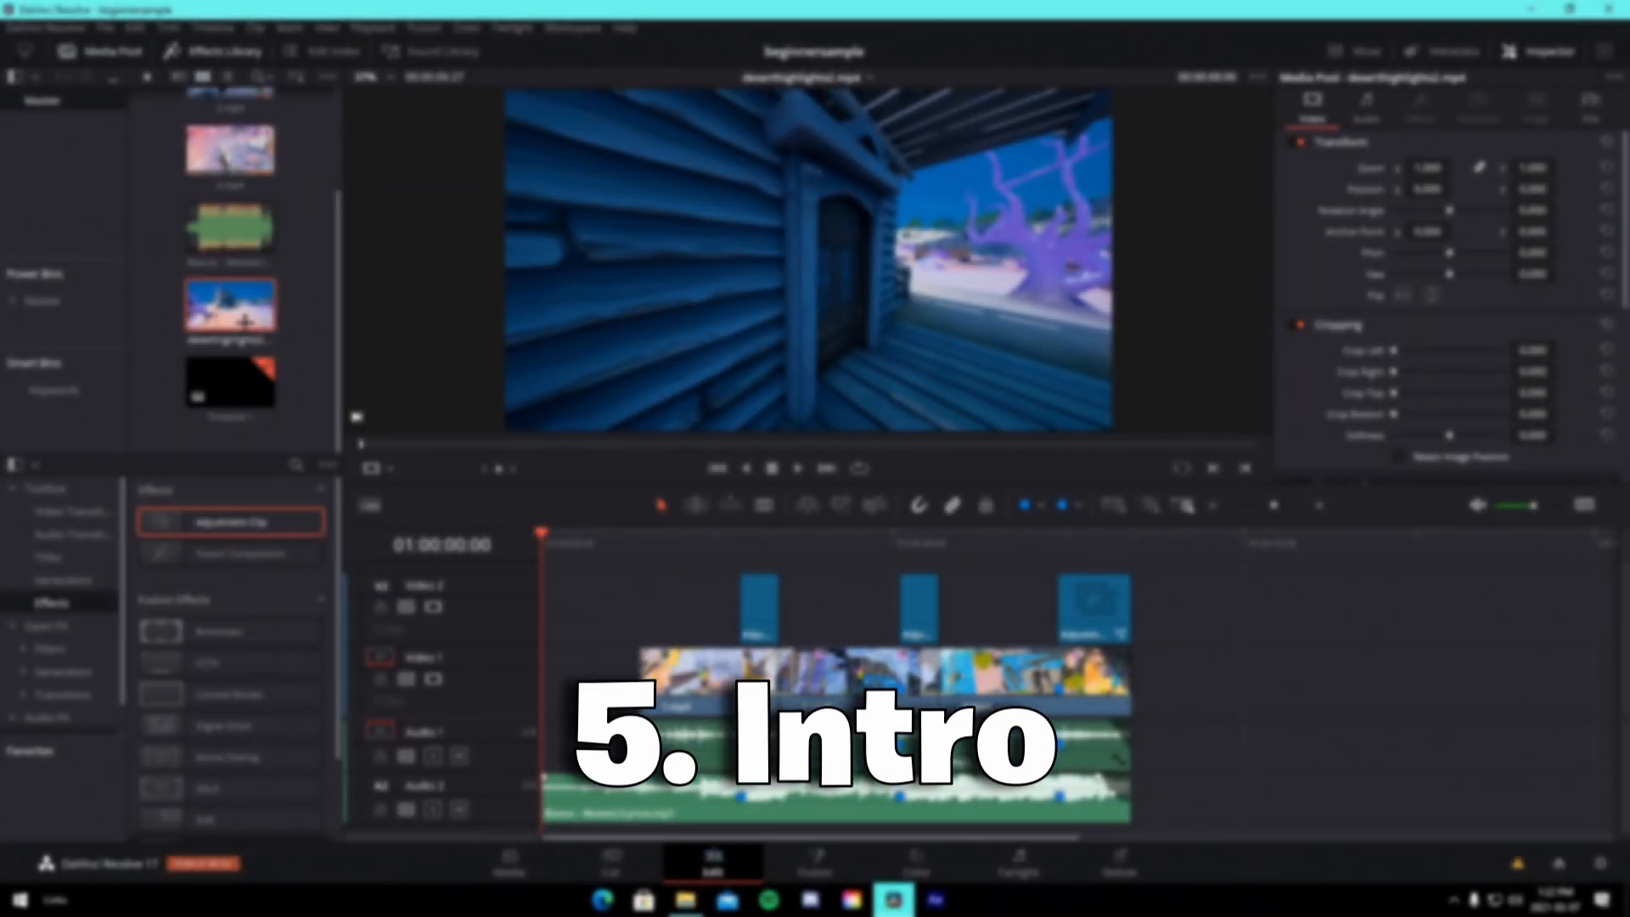
- Place deserthighlights2.mp4 on Video 1 in the empty space after the montage and shorten its end
drag(230, 304, 1337, 677)
key(ctrl+minus)
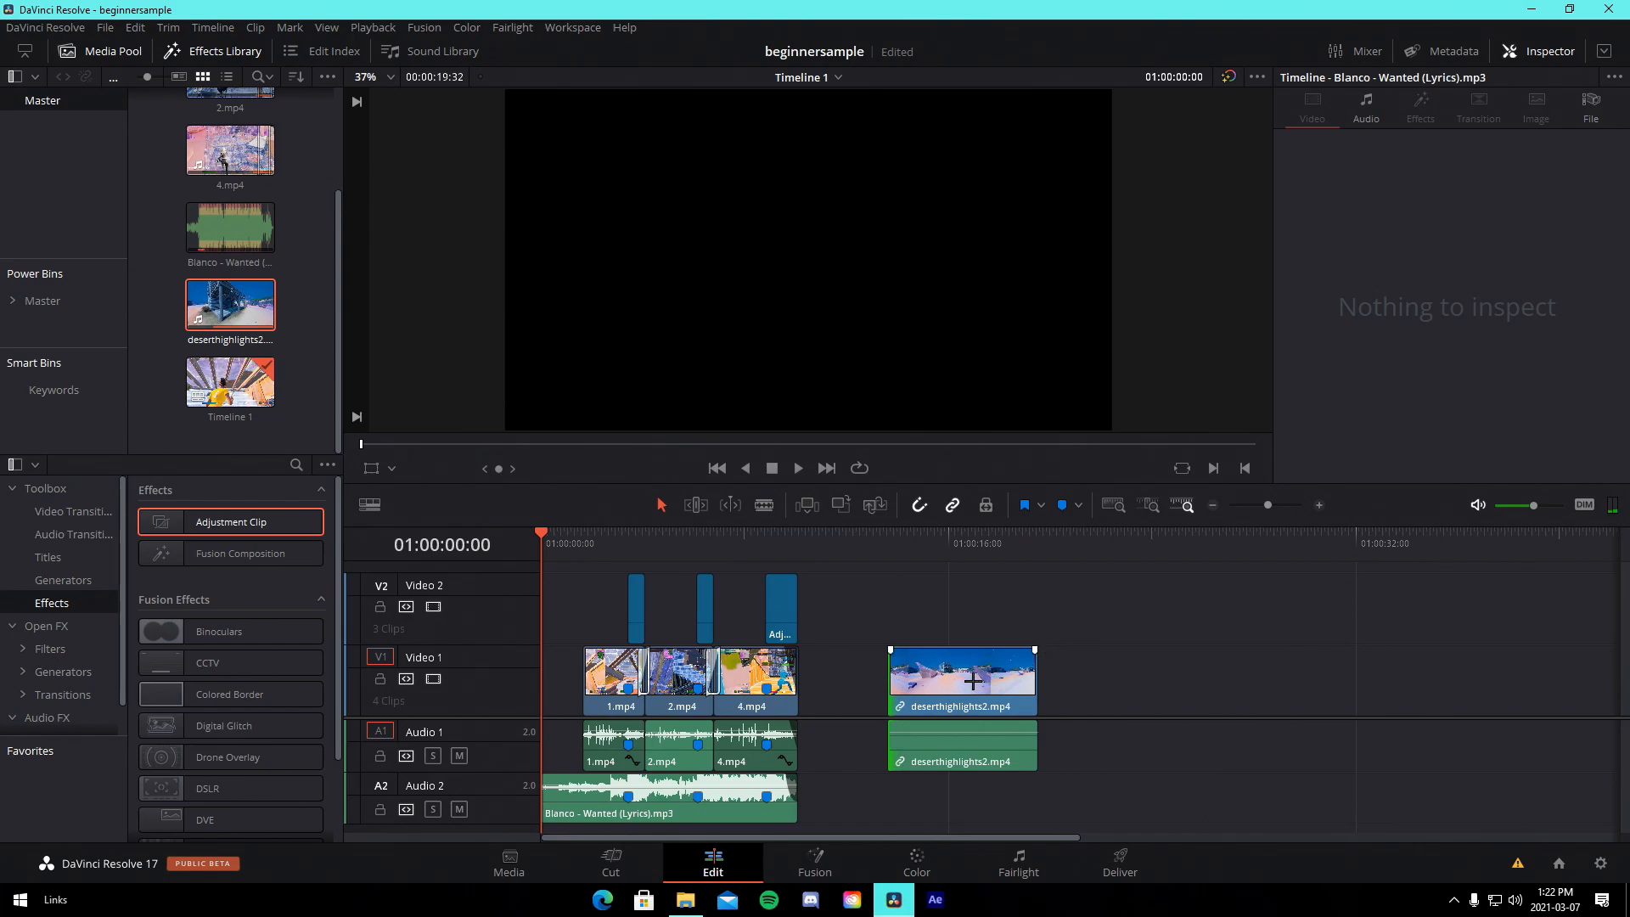
drag(1021, 686, 966, 687)
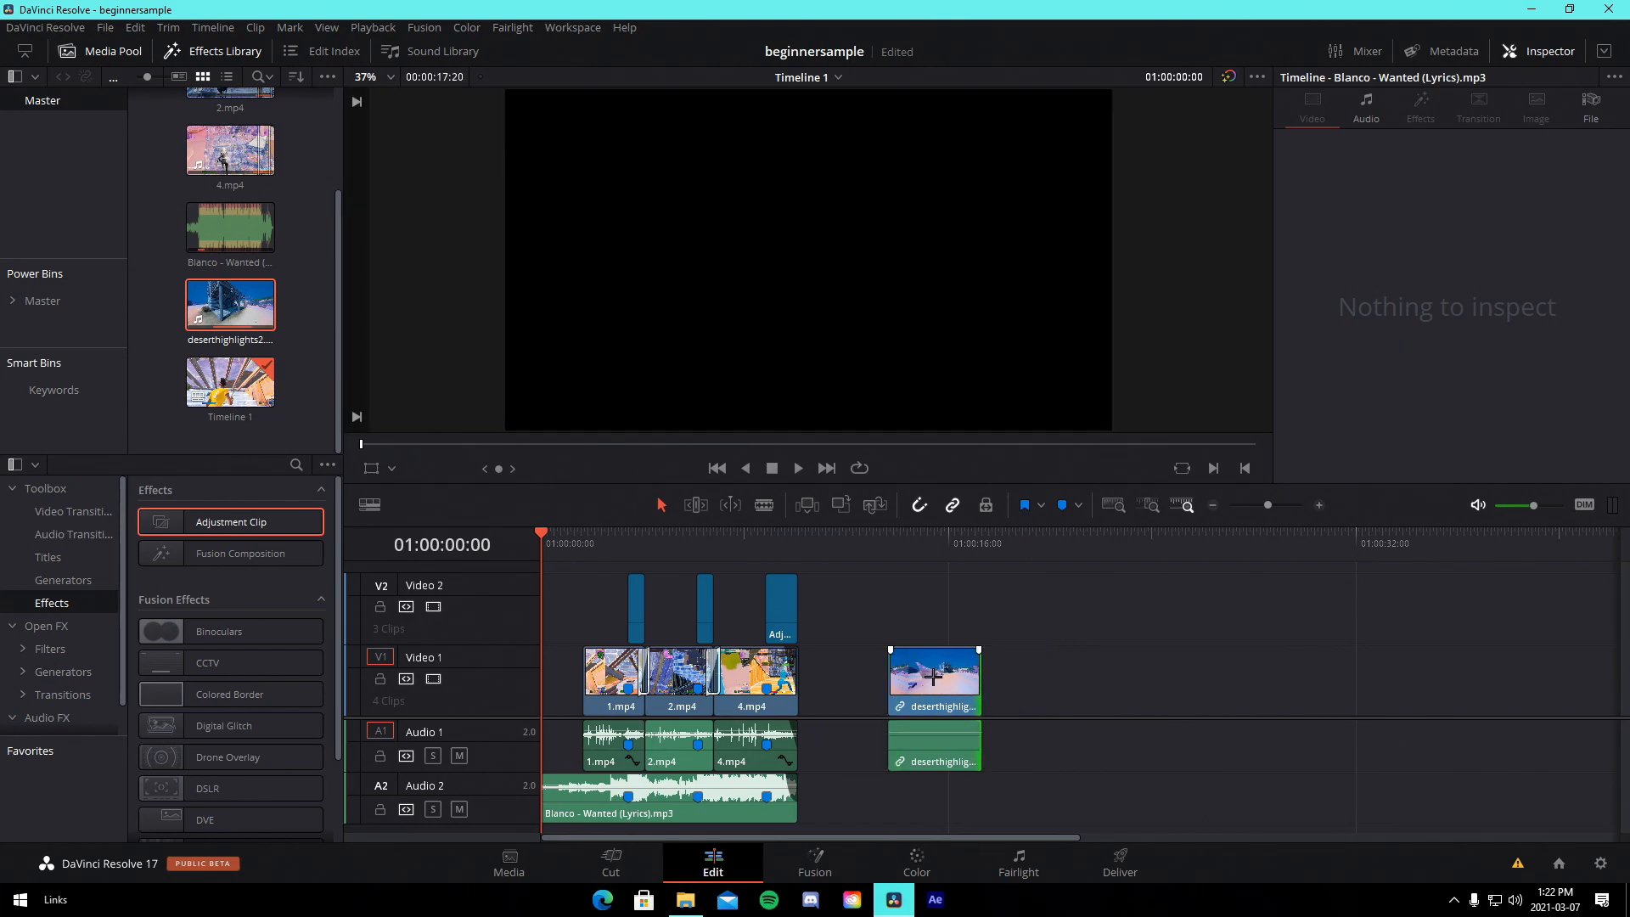
- Unlink the audio of deserthighlights2.mp4 from its video and delete the audio
right_click(964, 671)
click(963, 667)
click(938, 759)
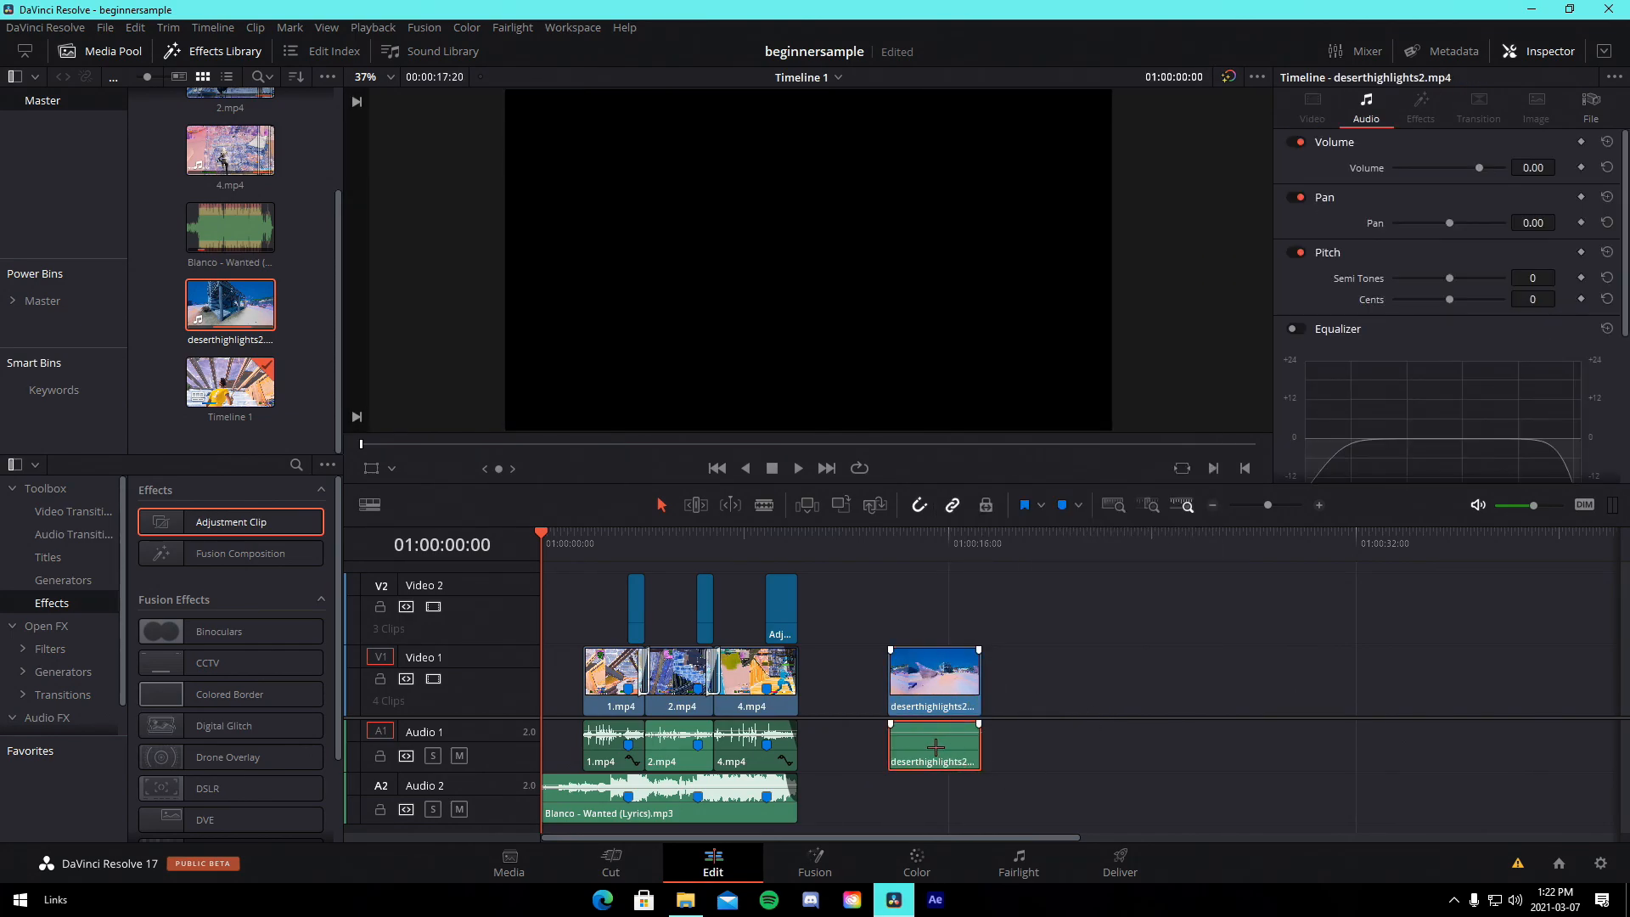
key(Delete)
- Show the retime controls on deserthighlights2.mp4 and move the clip to the start of Video 1
right_click(934, 680)
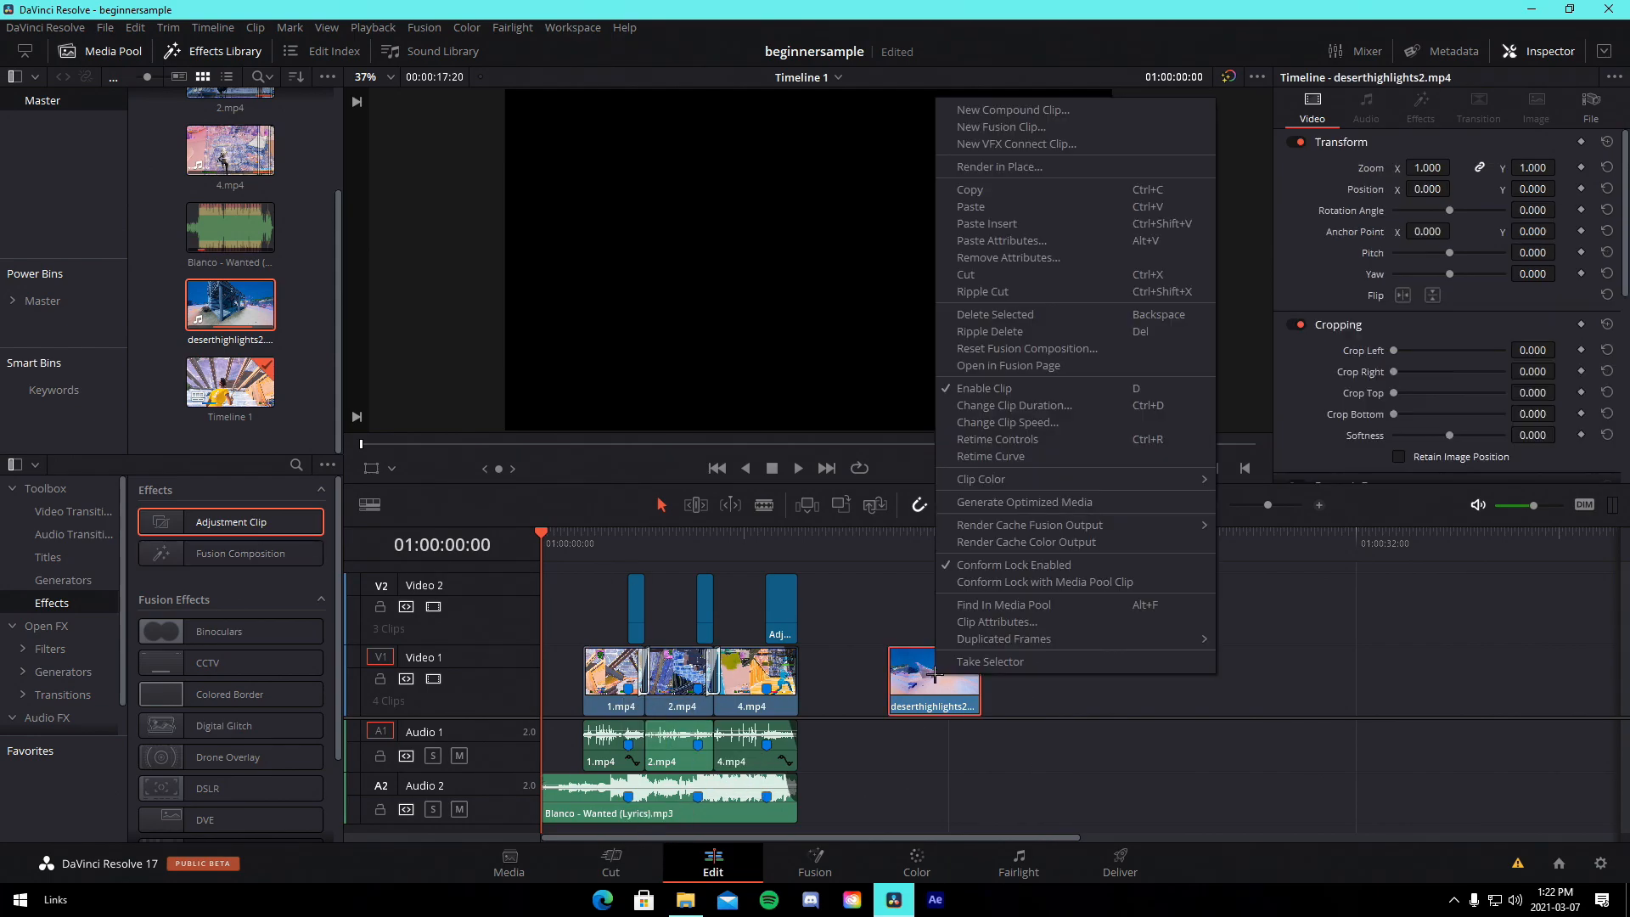
click(985, 450)
drag(989, 692, 506, 694)
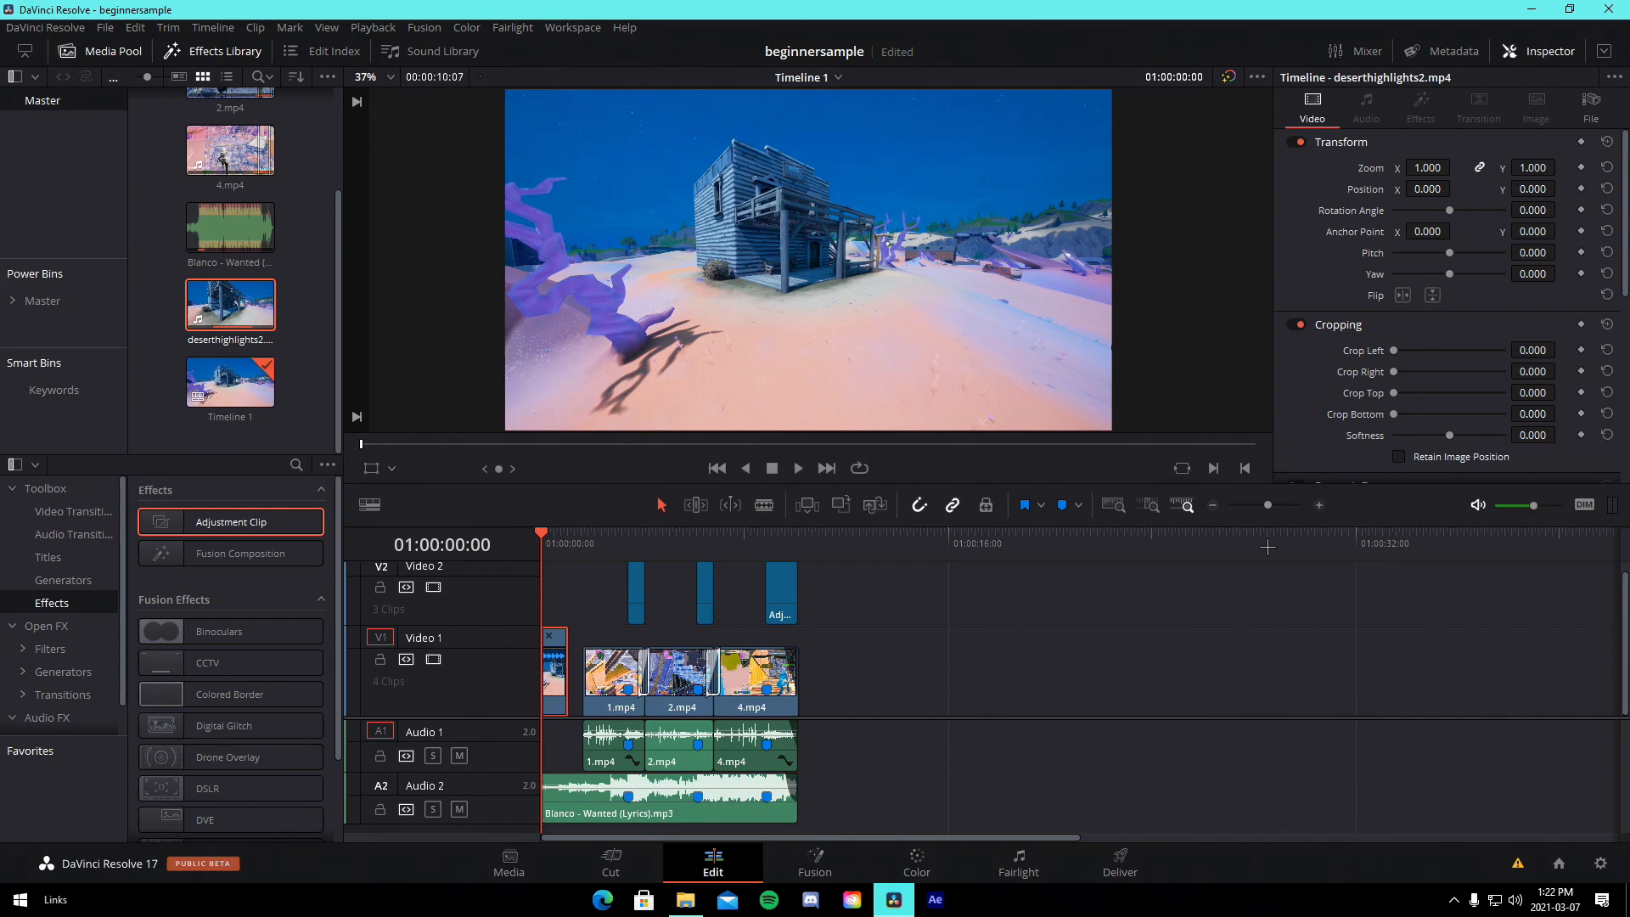
scroll(849, 608, up, 3)
- Retime deserthighlights2.mp4 to 214% speed so it fills the gap before 1.mp4, and play back the intro
drag(655, 635, 710, 643)
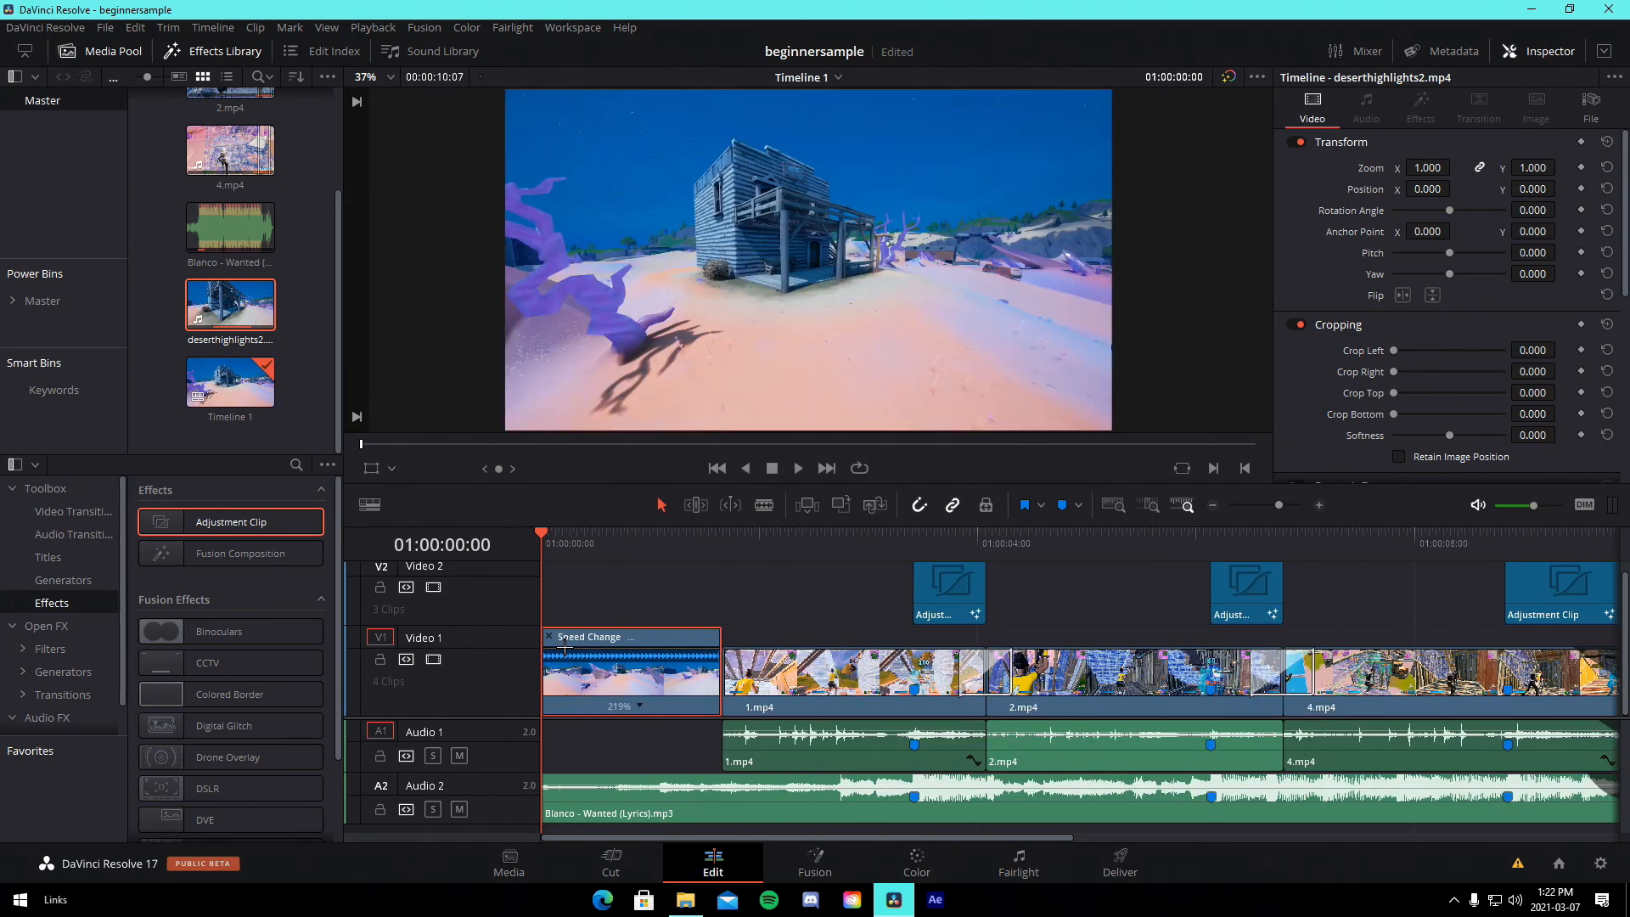
mouse_move(731, 635)
mouse_down()
mouse_move(654, 679)
mouse_move(692, 637)
mouse_move(720, 637)
mouse_up()
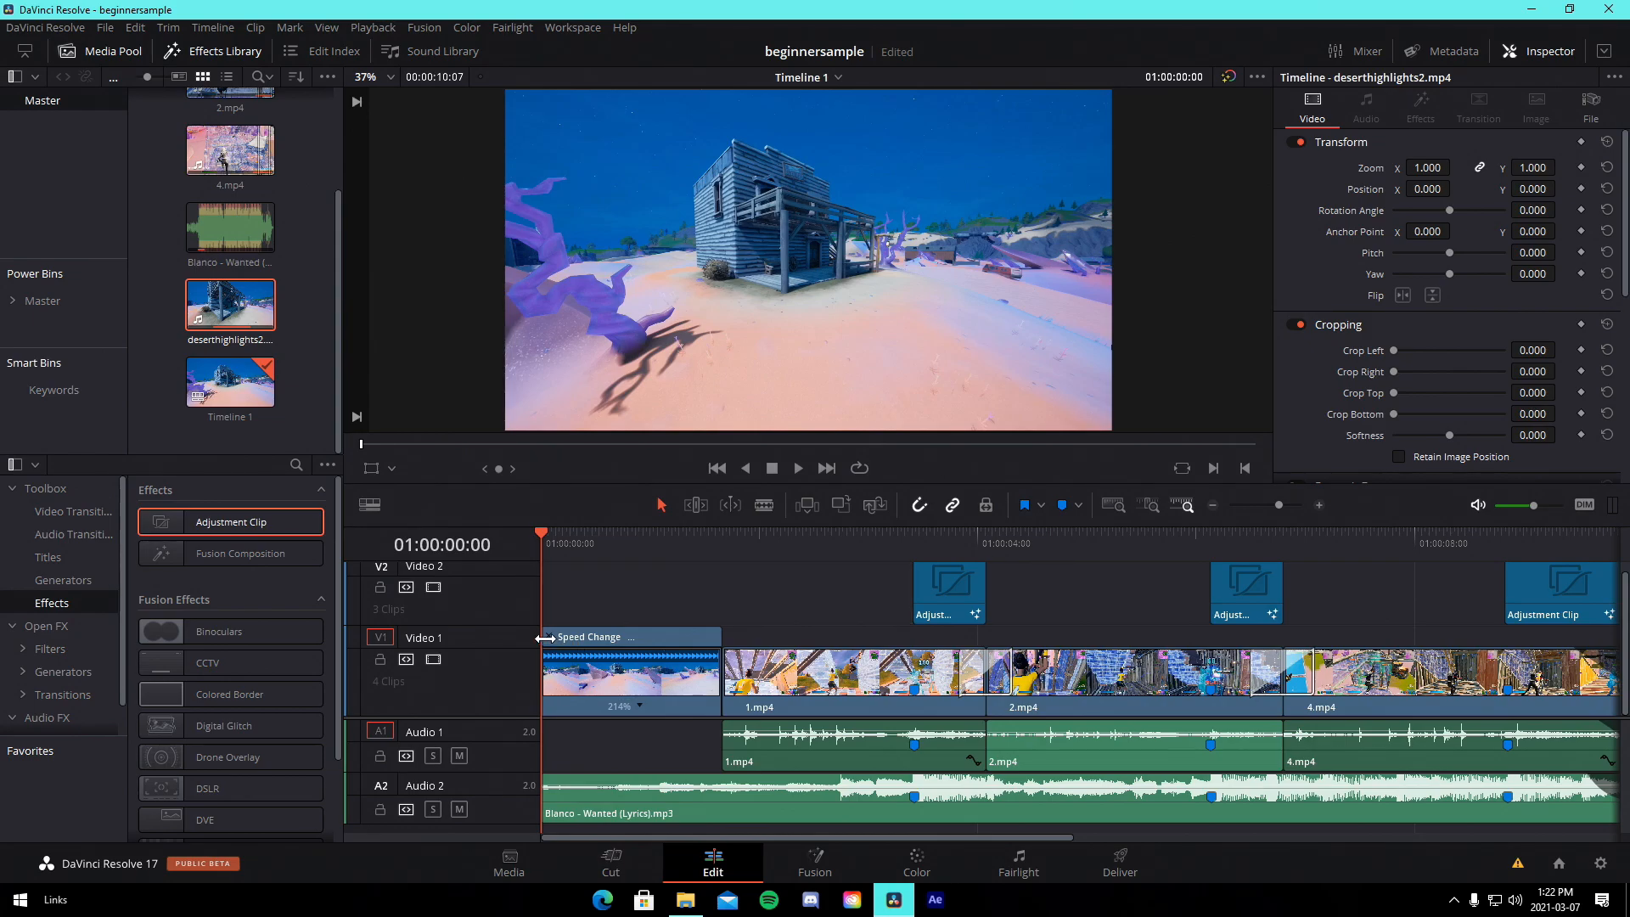
click(611, 618)
key(space)
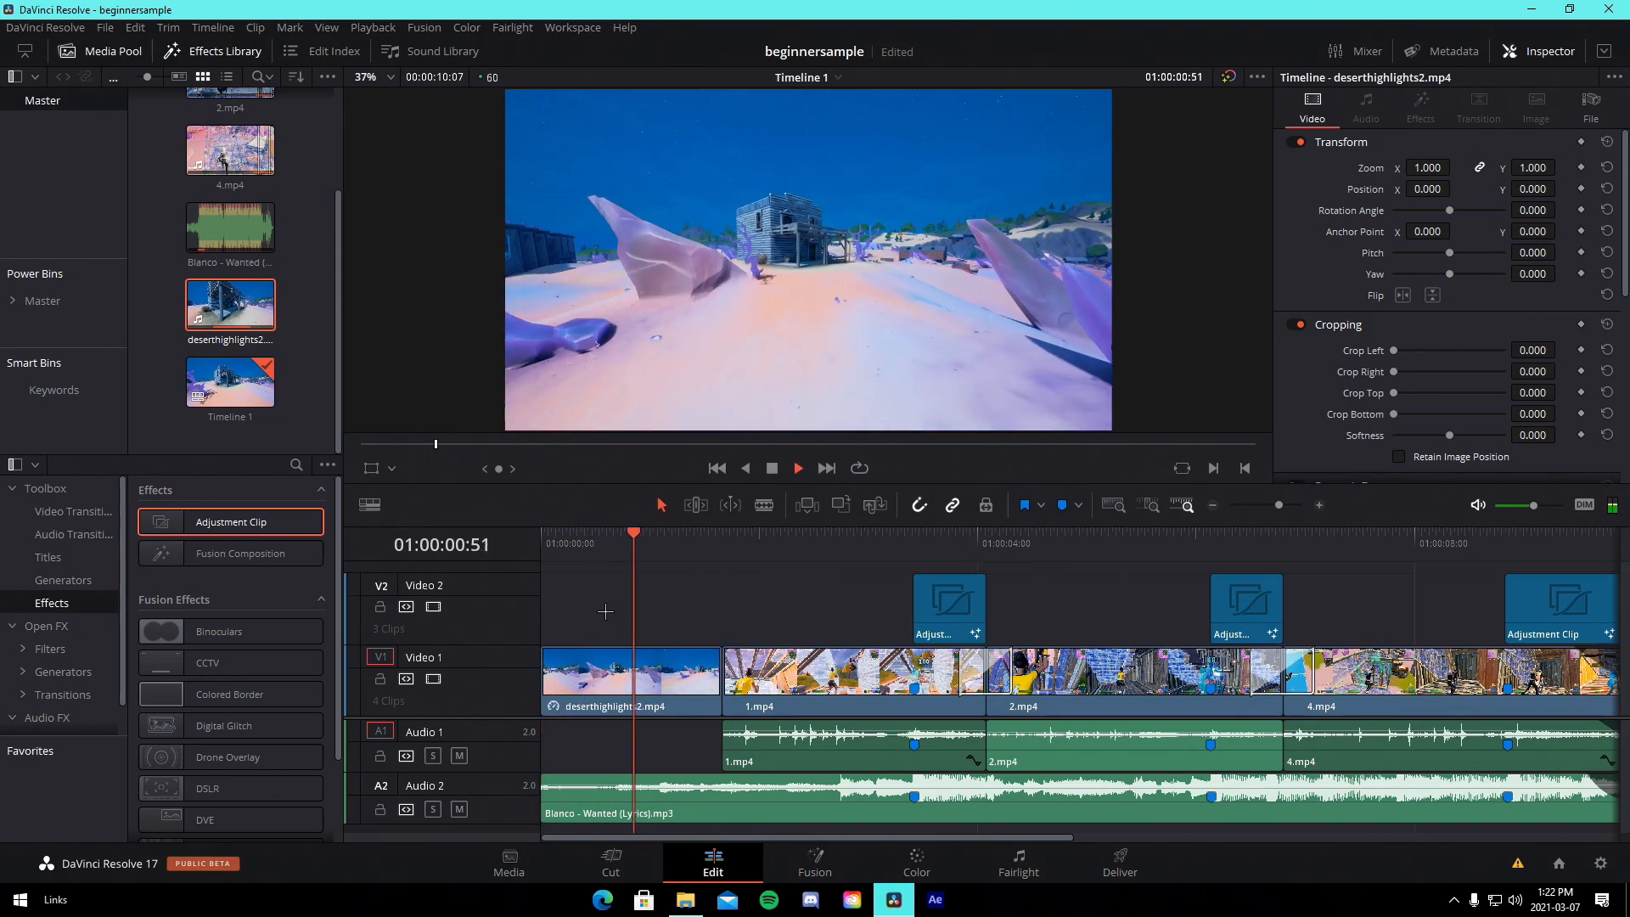
key(space)
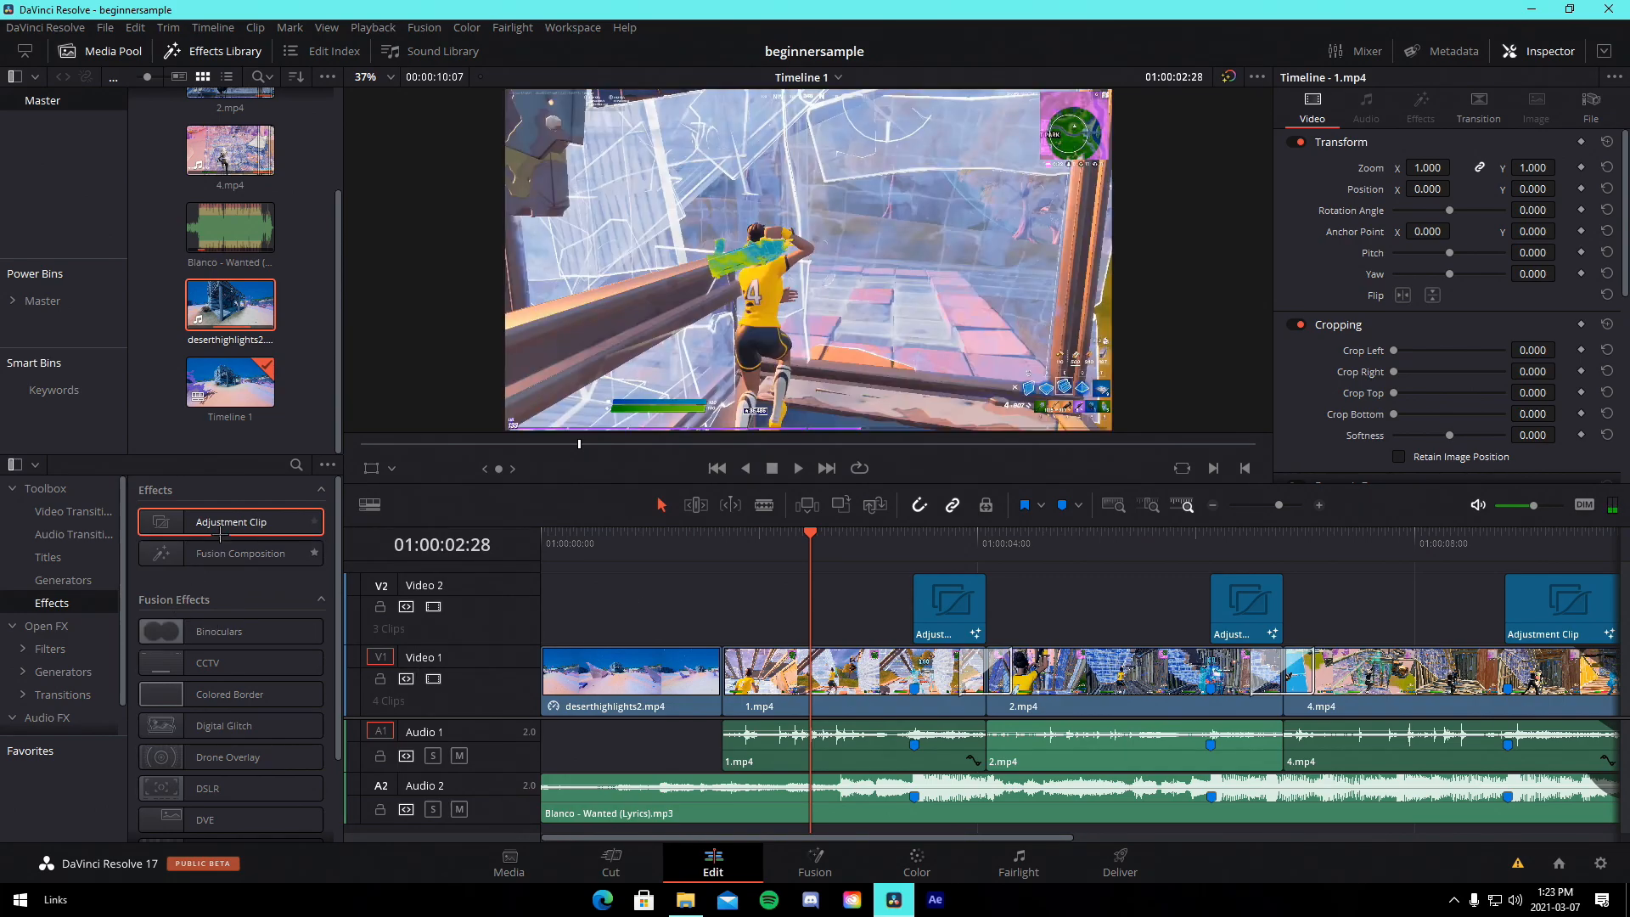
- Add a Fusion Composition at the start of Video 2 and trim it to the intro clip's length
drag(231, 550, 544, 577)
drag(1083, 584, 661, 633)
drag(608, 544, 542, 548)
- Open the composition in Fusion, add a Text node and connect it to MediaOut1
click(803, 865)
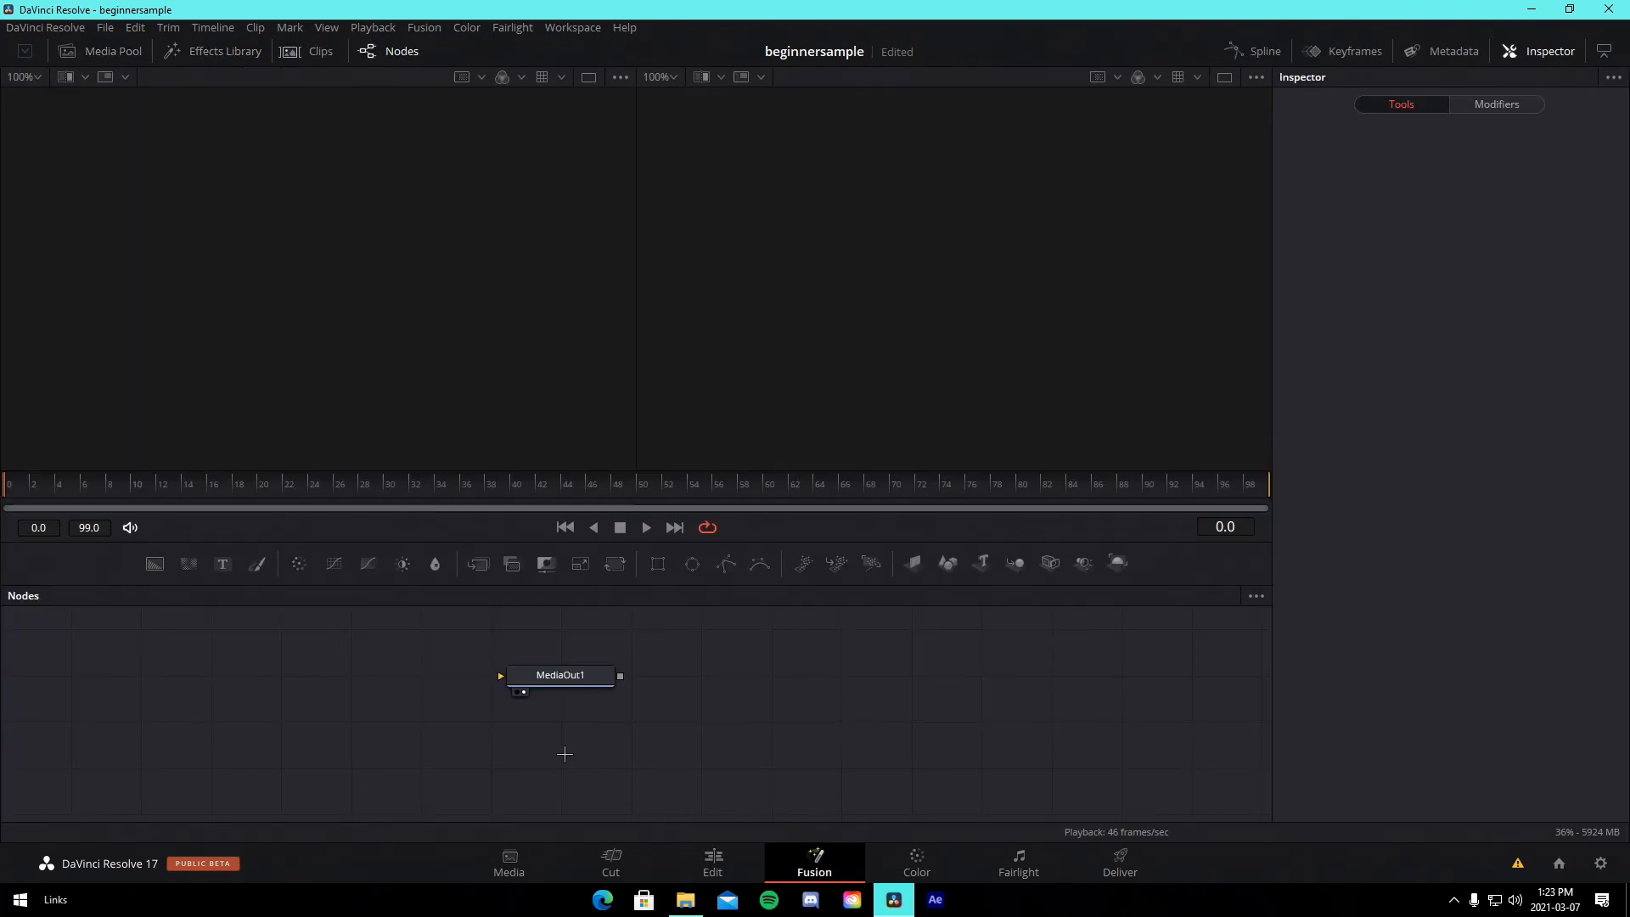
click(219, 564)
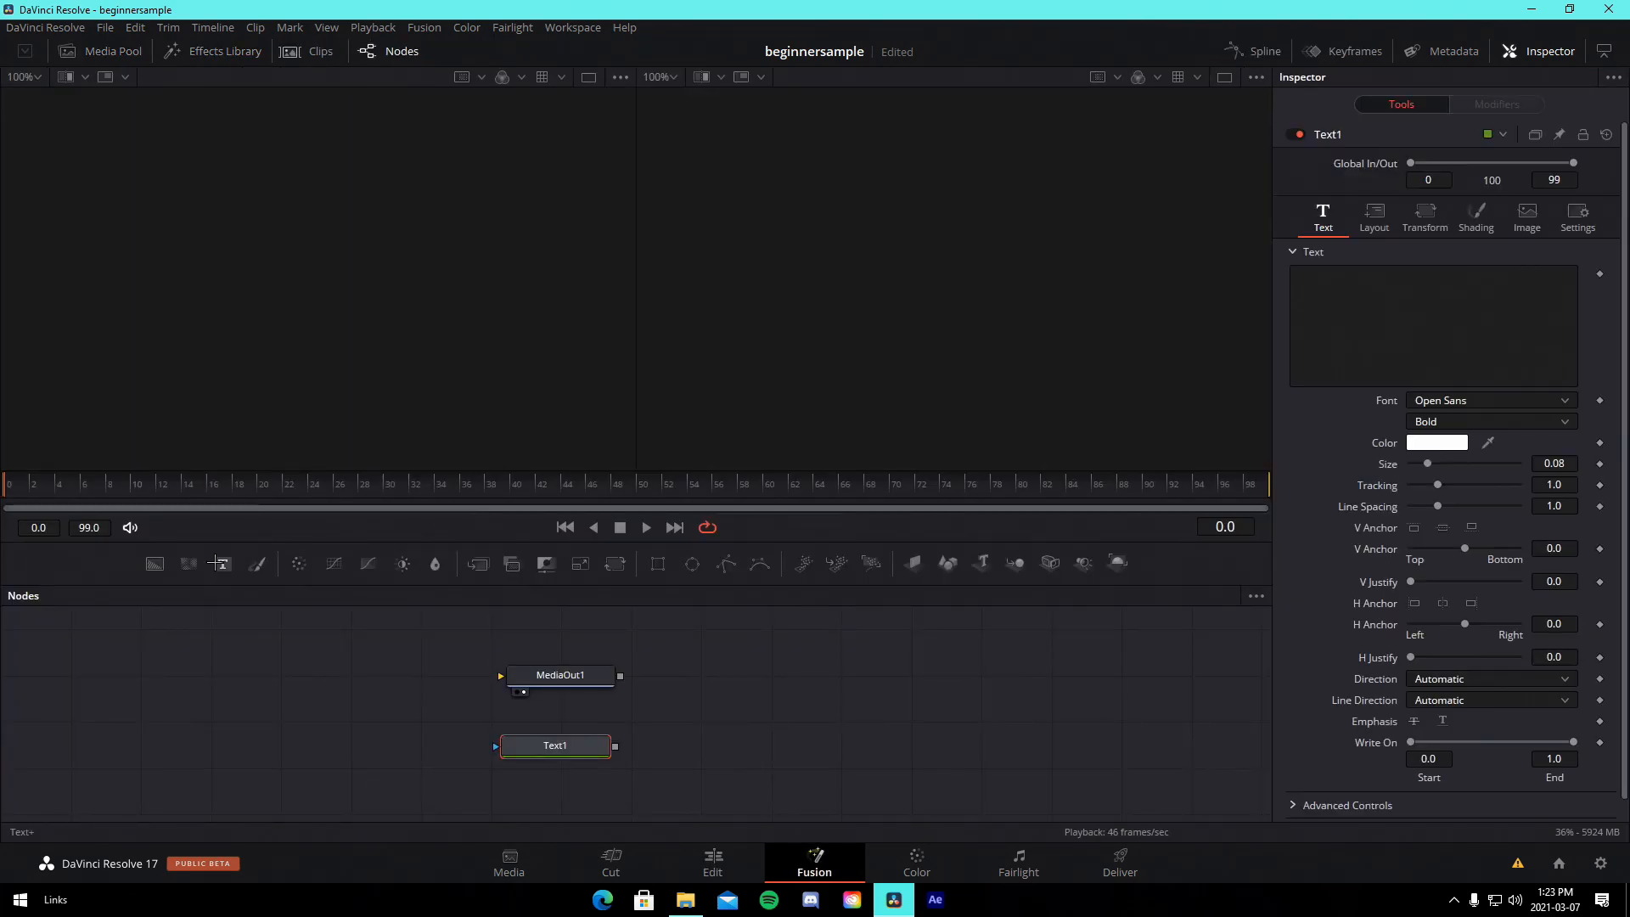
drag(522, 743, 421, 743)
drag(560, 675, 701, 699)
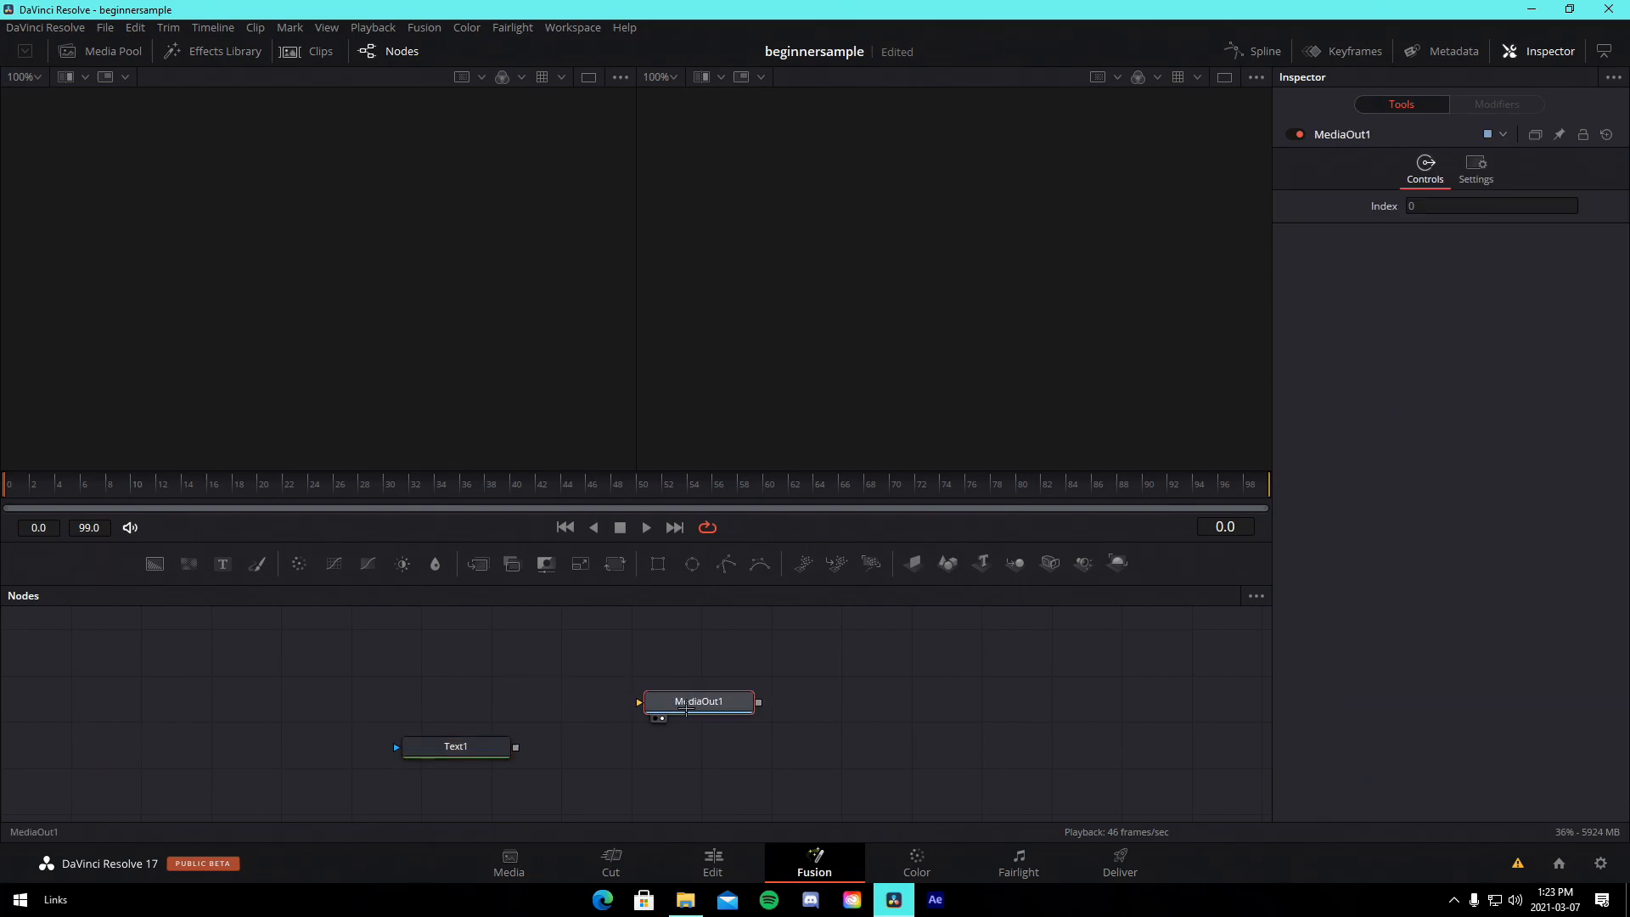
drag(503, 751, 767, 715)
- Enter "highlights #20" as the text of the Text1 node
click(513, 728)
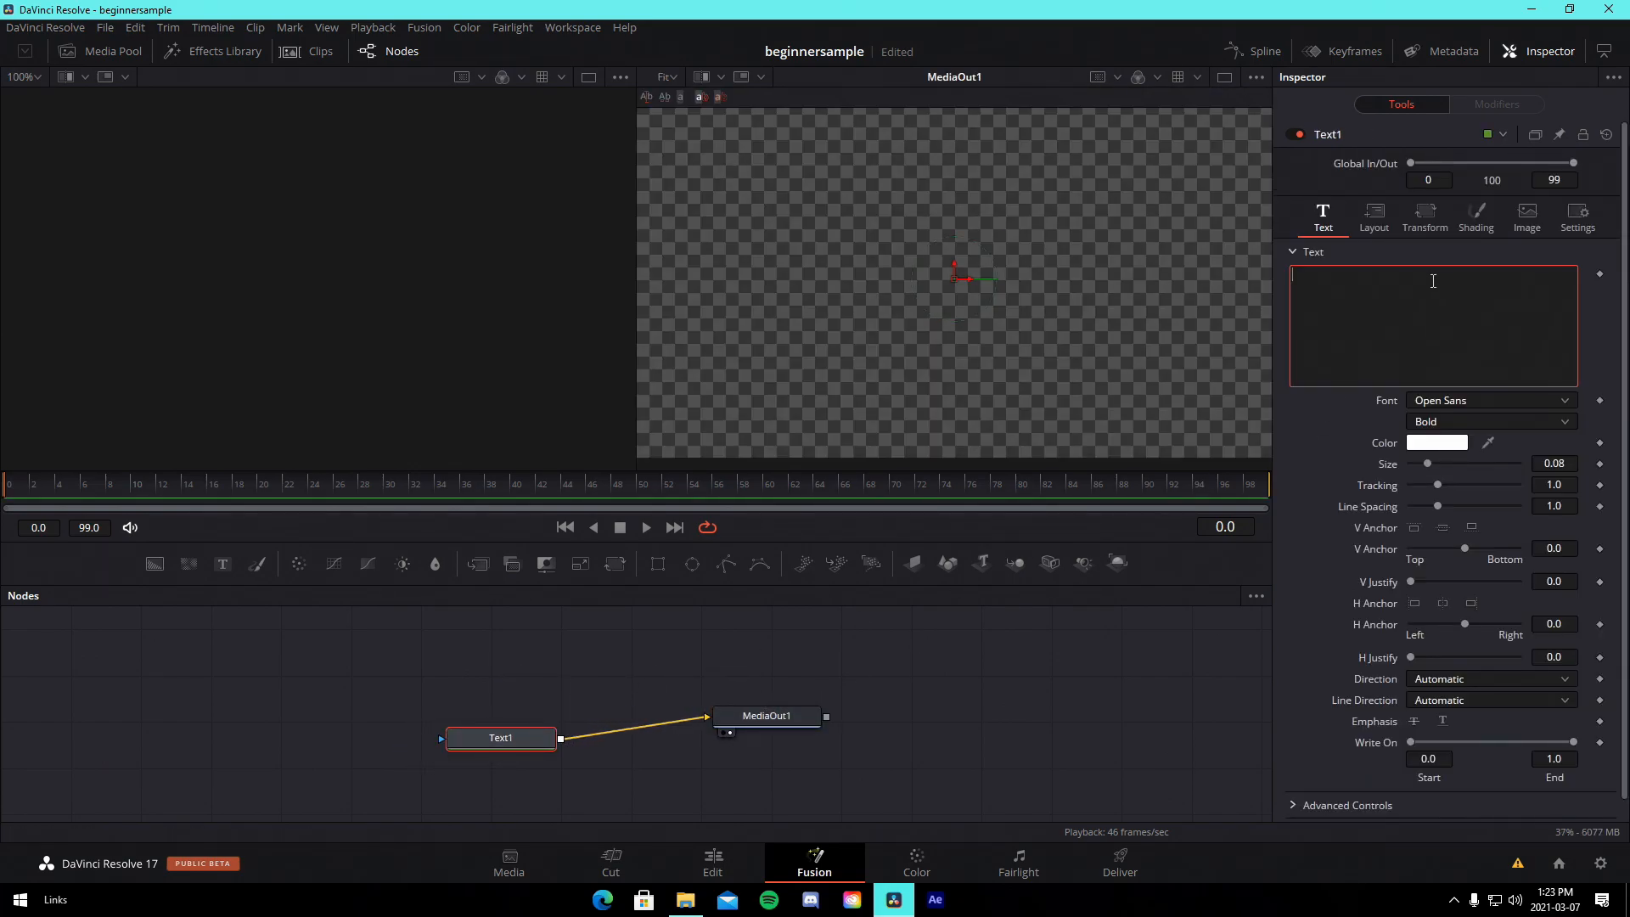
text(highligh)
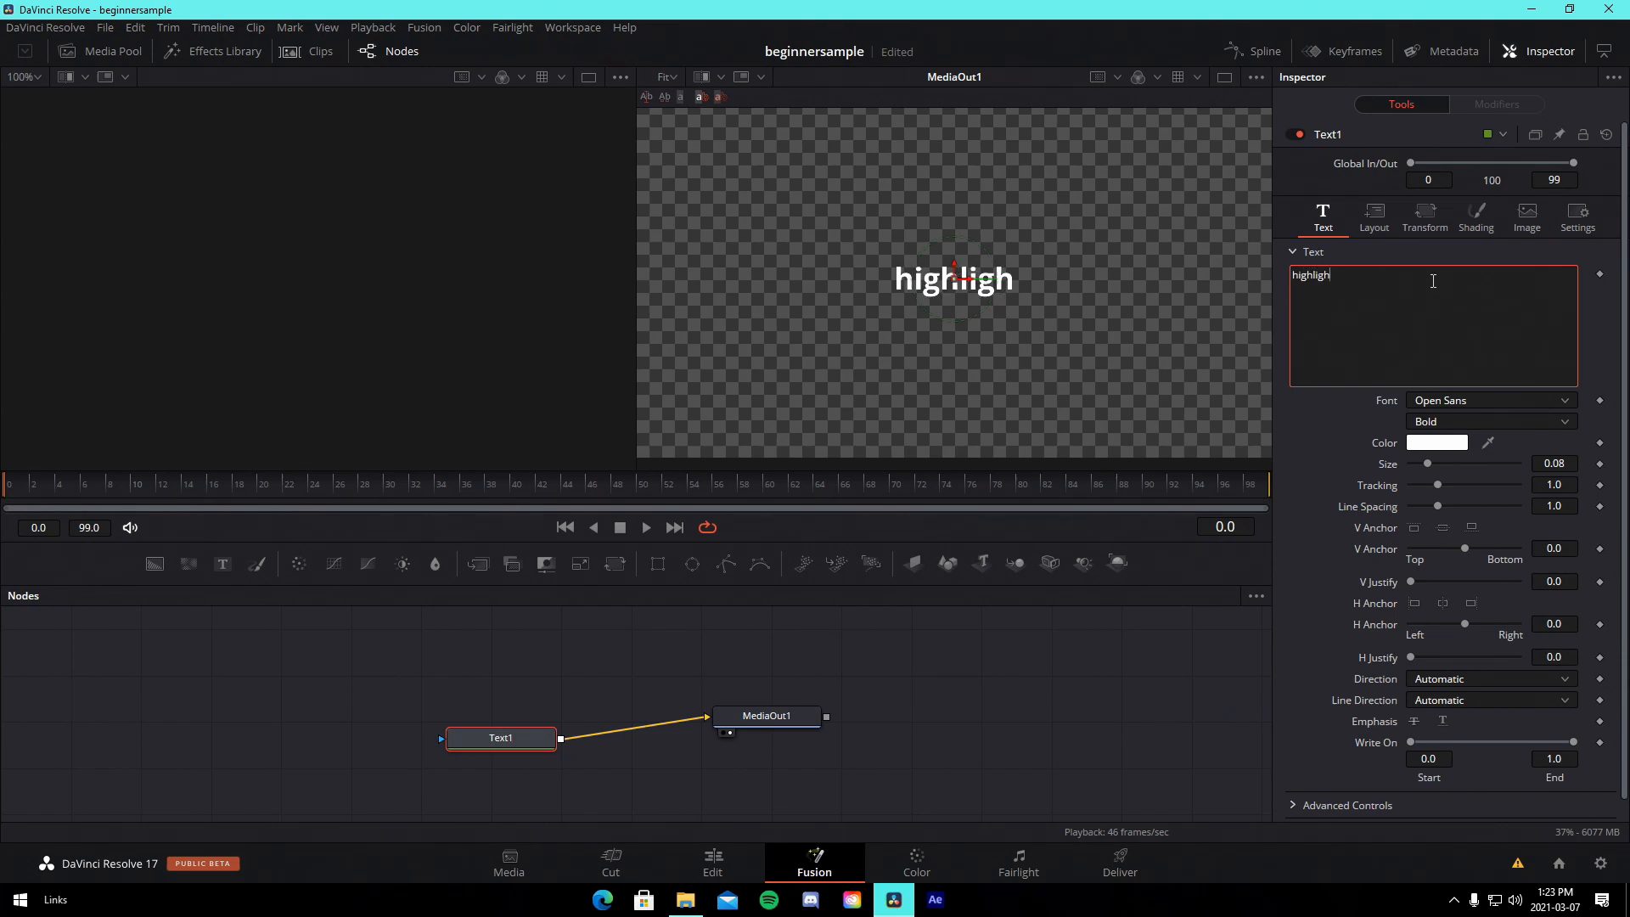
text(ts #)
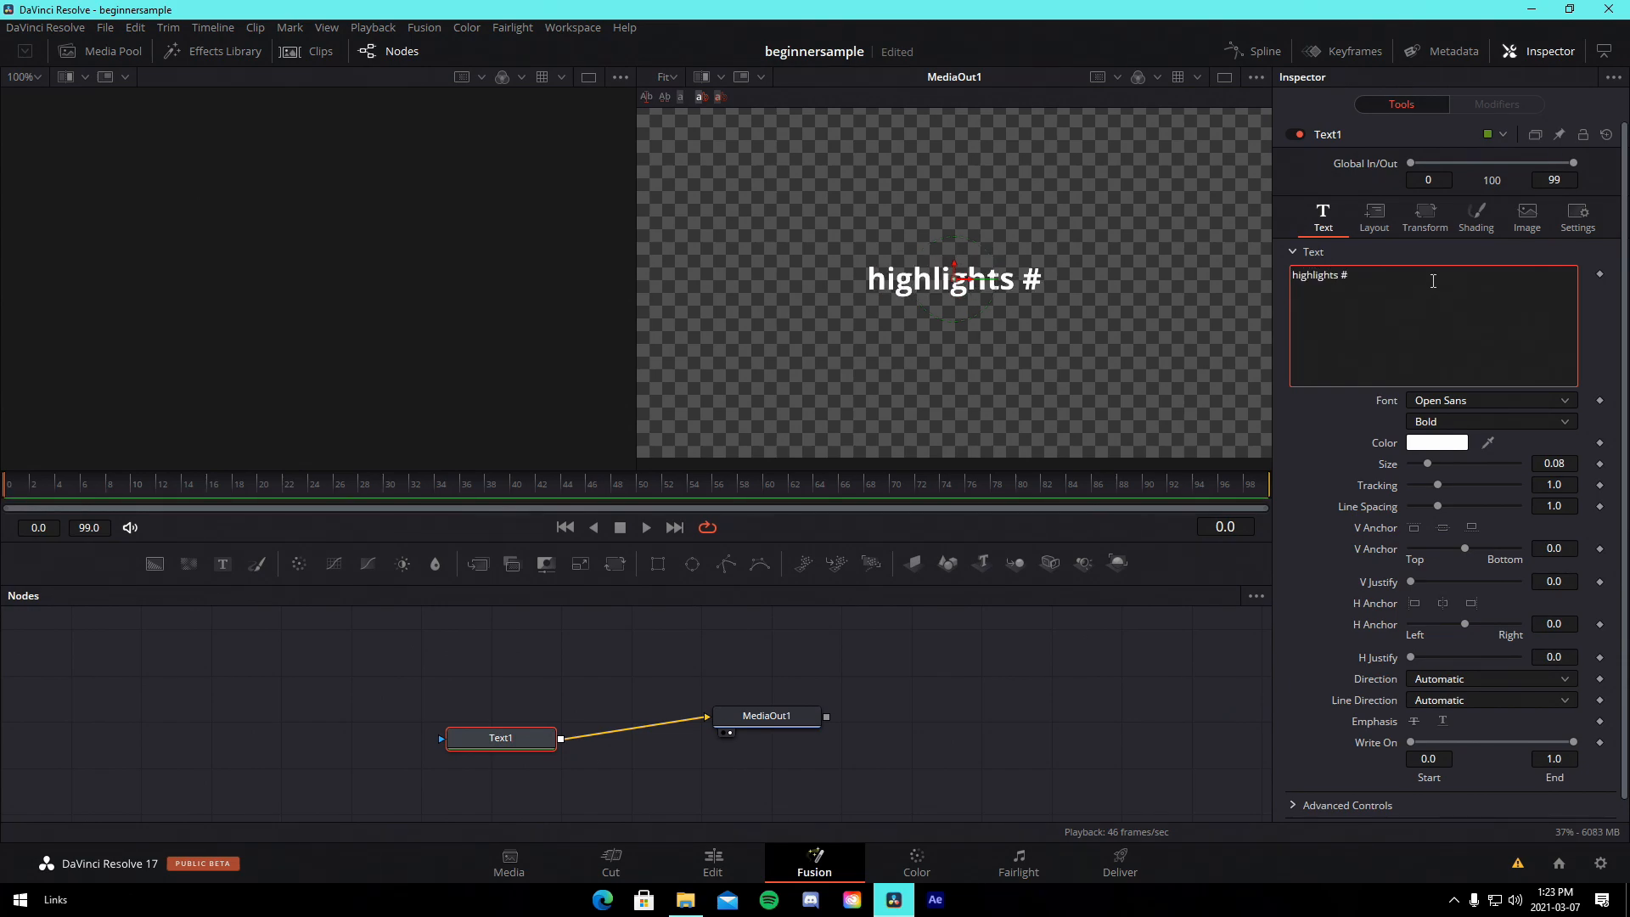
text(20)
- Set the title's font to Coolvetica and increase its size slightly
click(1482, 401)
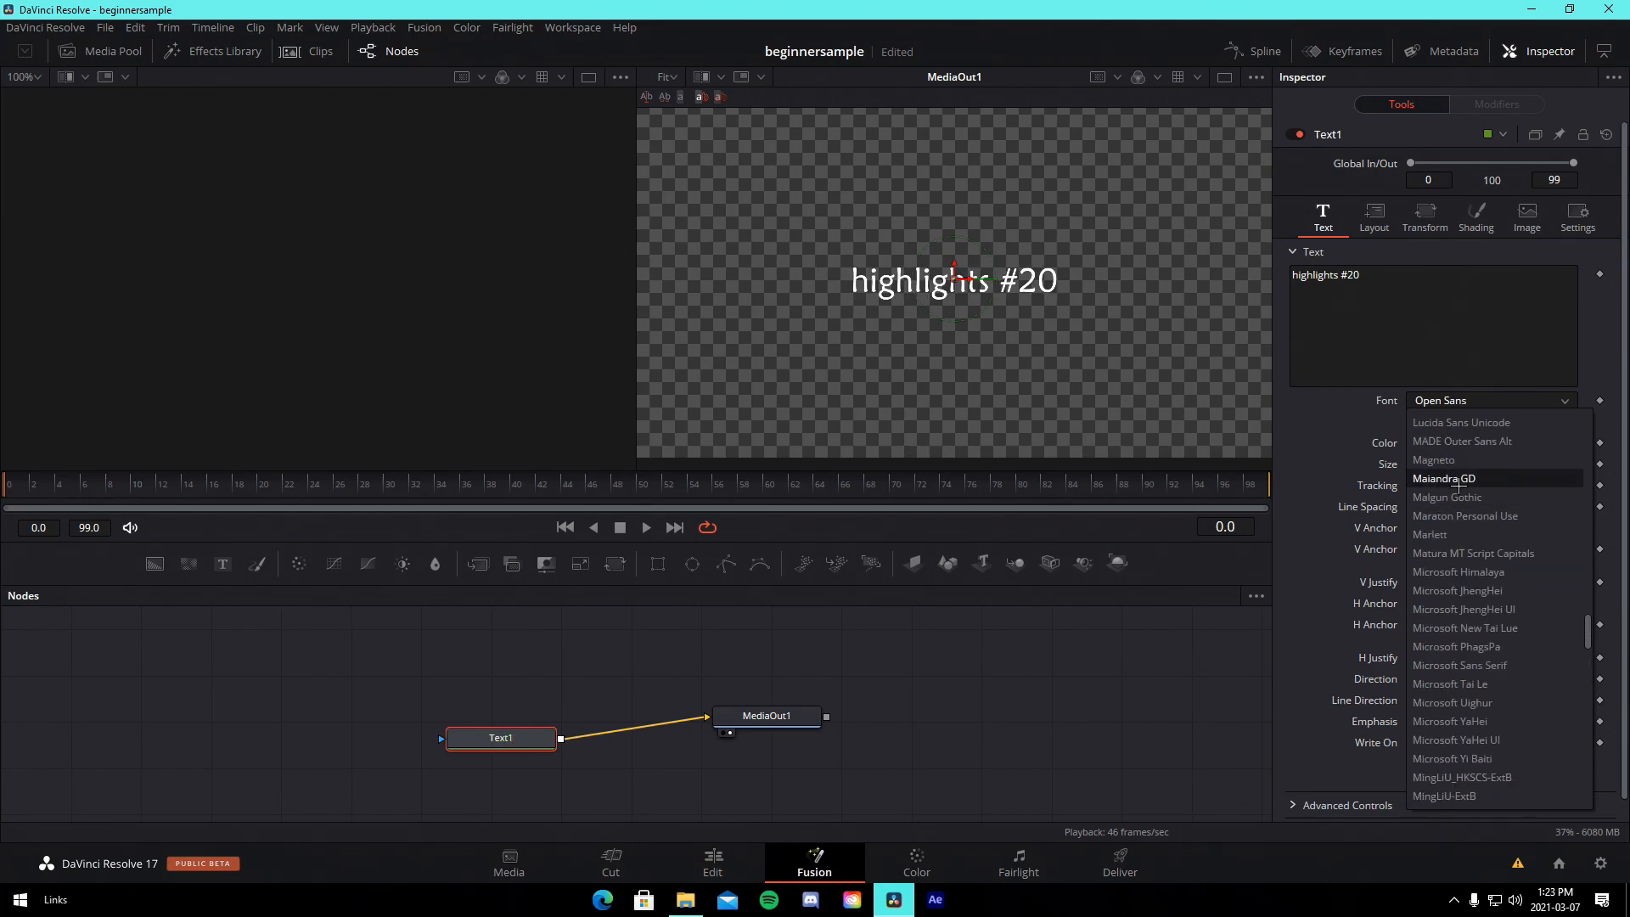
scroll(1459, 482, up, 20)
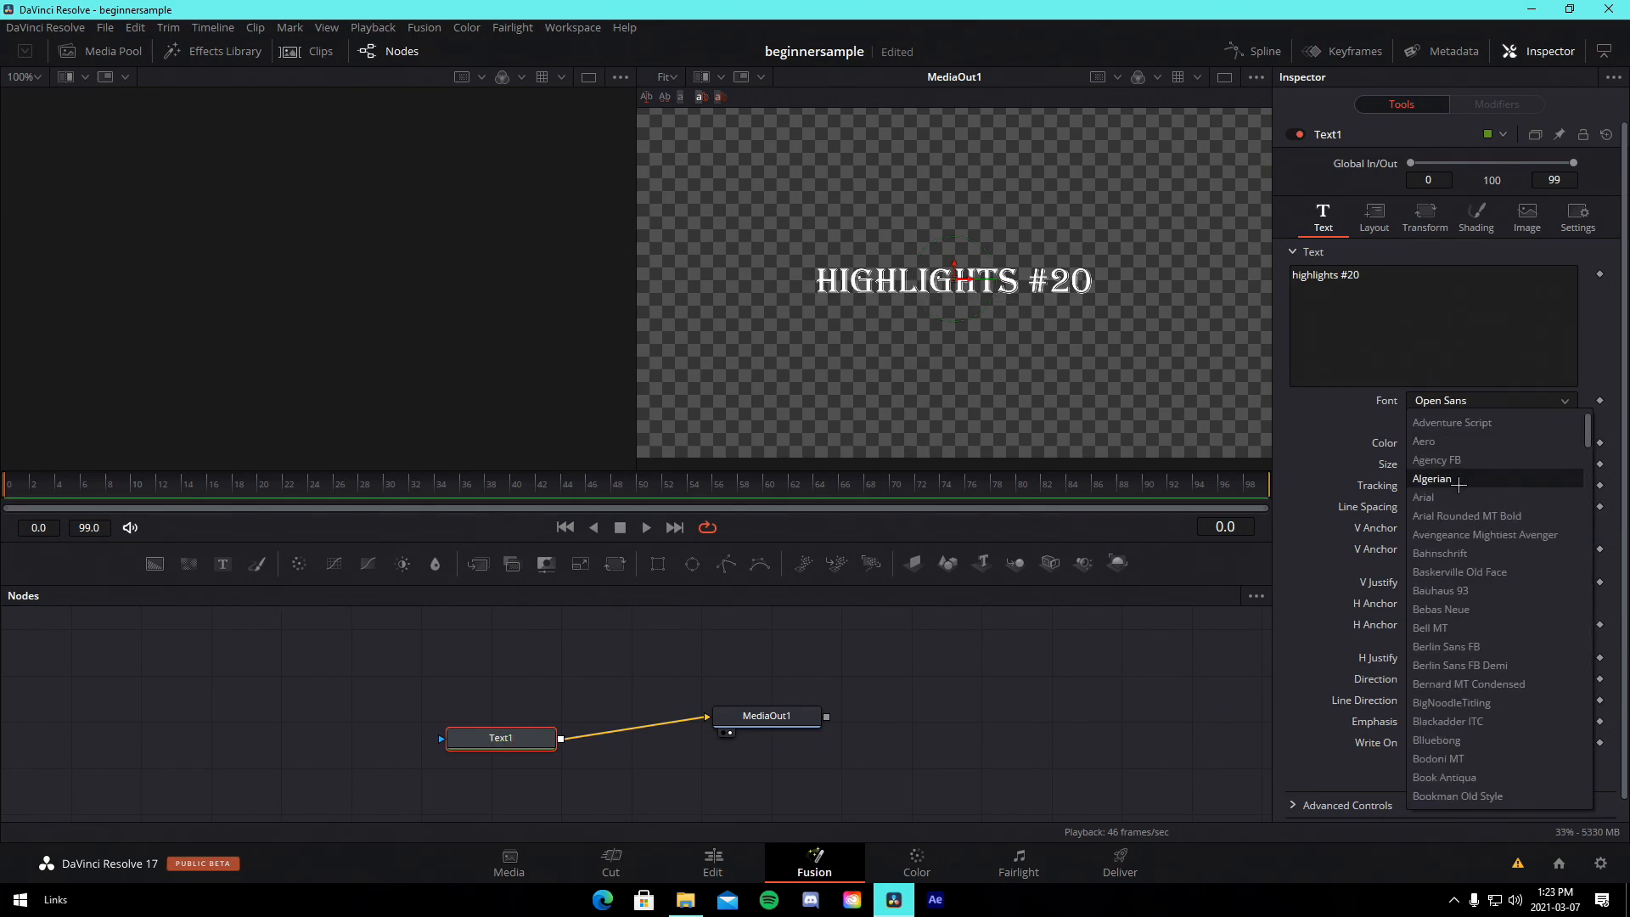
scroll(1461, 662, down, 5)
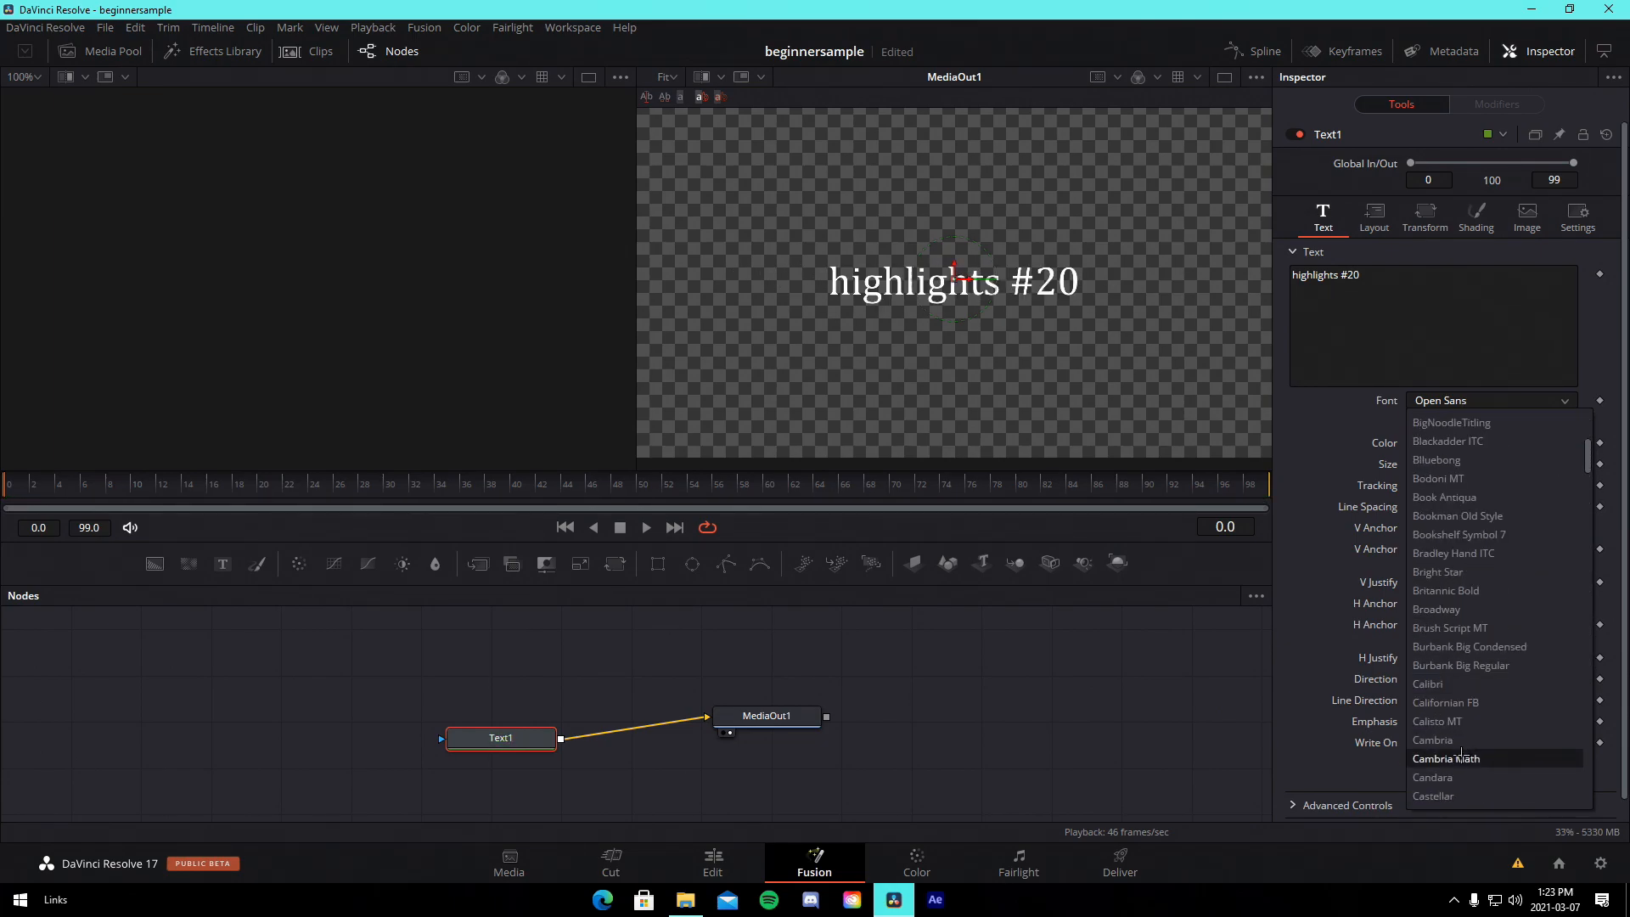
scroll(1460, 754, down, 5)
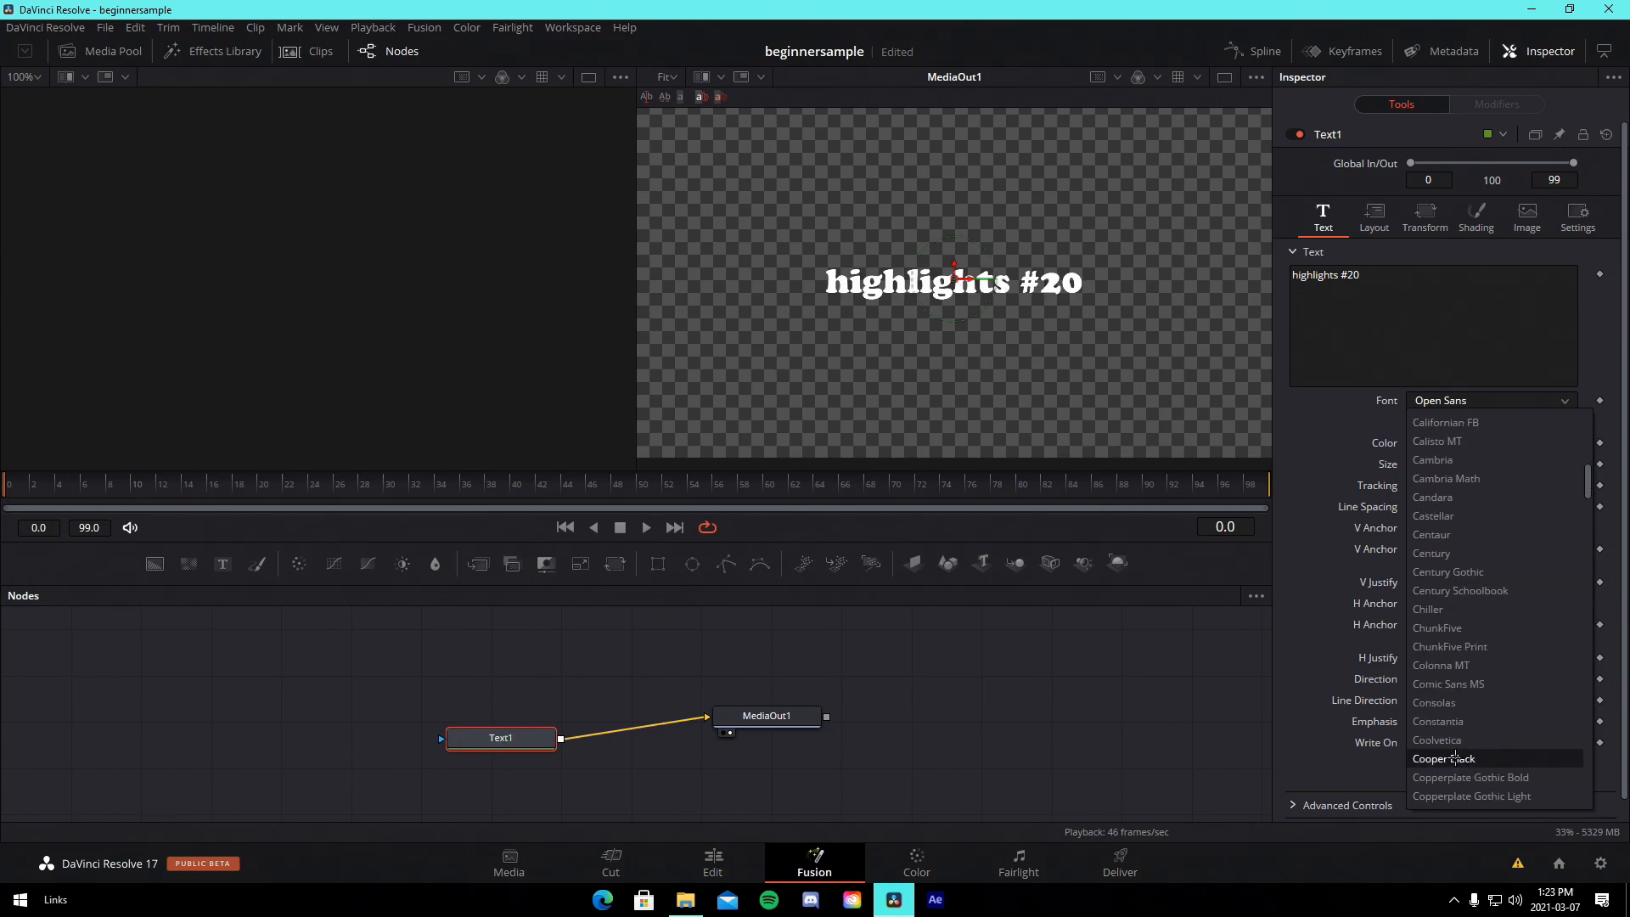
click(1444, 738)
drag(1555, 464, 1583, 464)
- Insert a Drop Shadow node between Text1 and MediaOut1 with shadow strength 1.0, drop distance 0.0222 and blur 0.386
click(903, 683)
drag(795, 707, 943, 711)
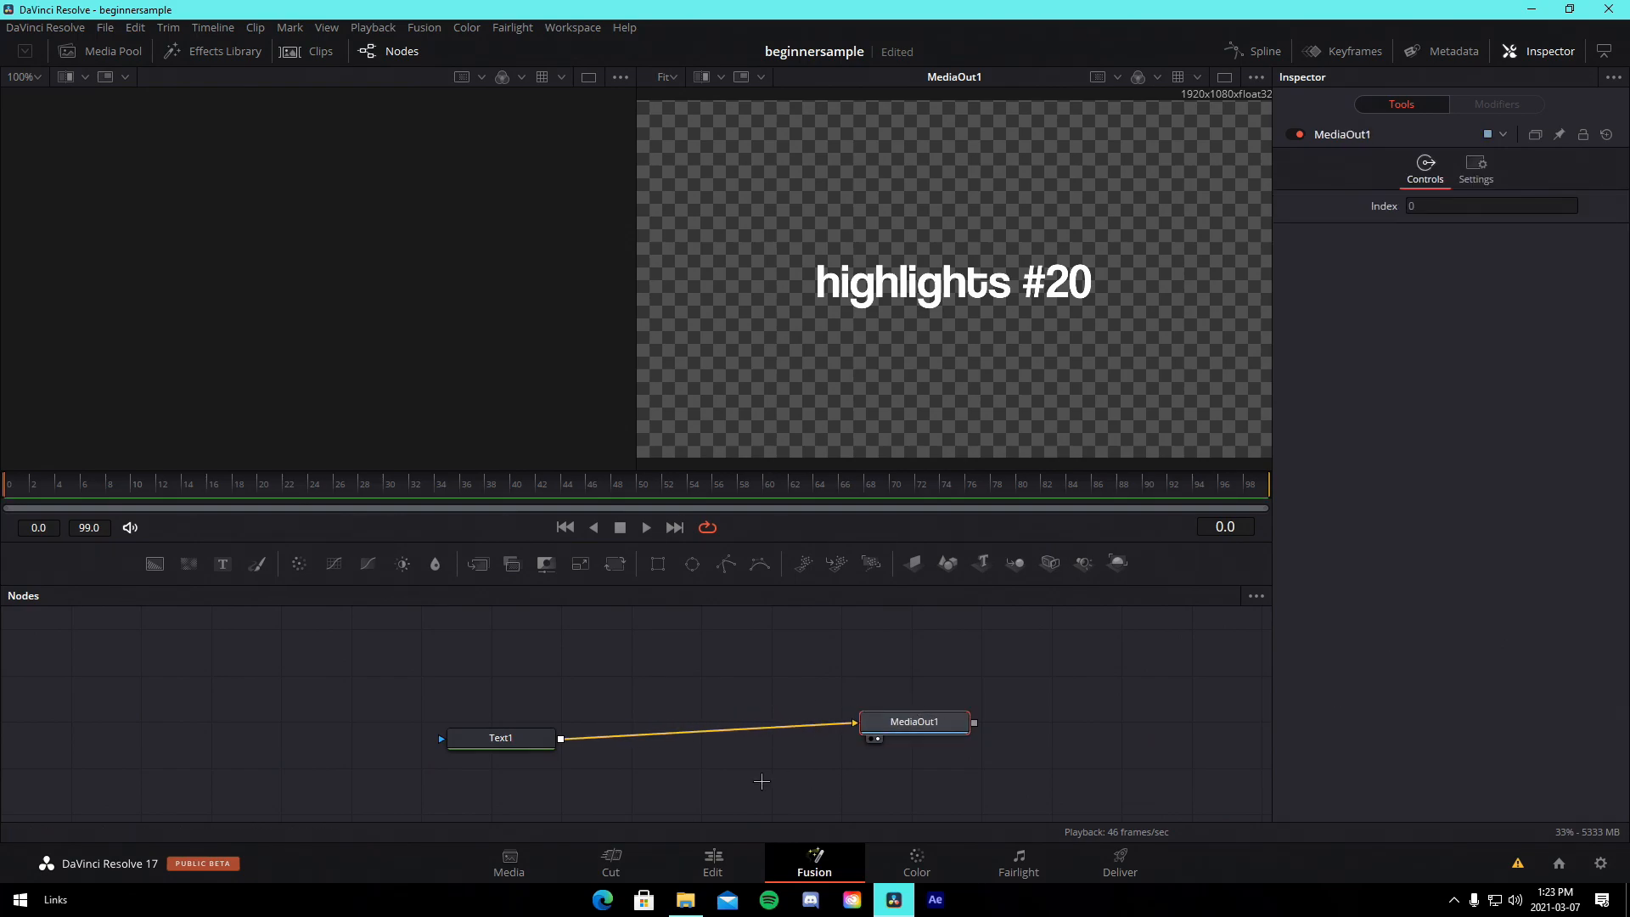
key(shift+space)
text(drop)
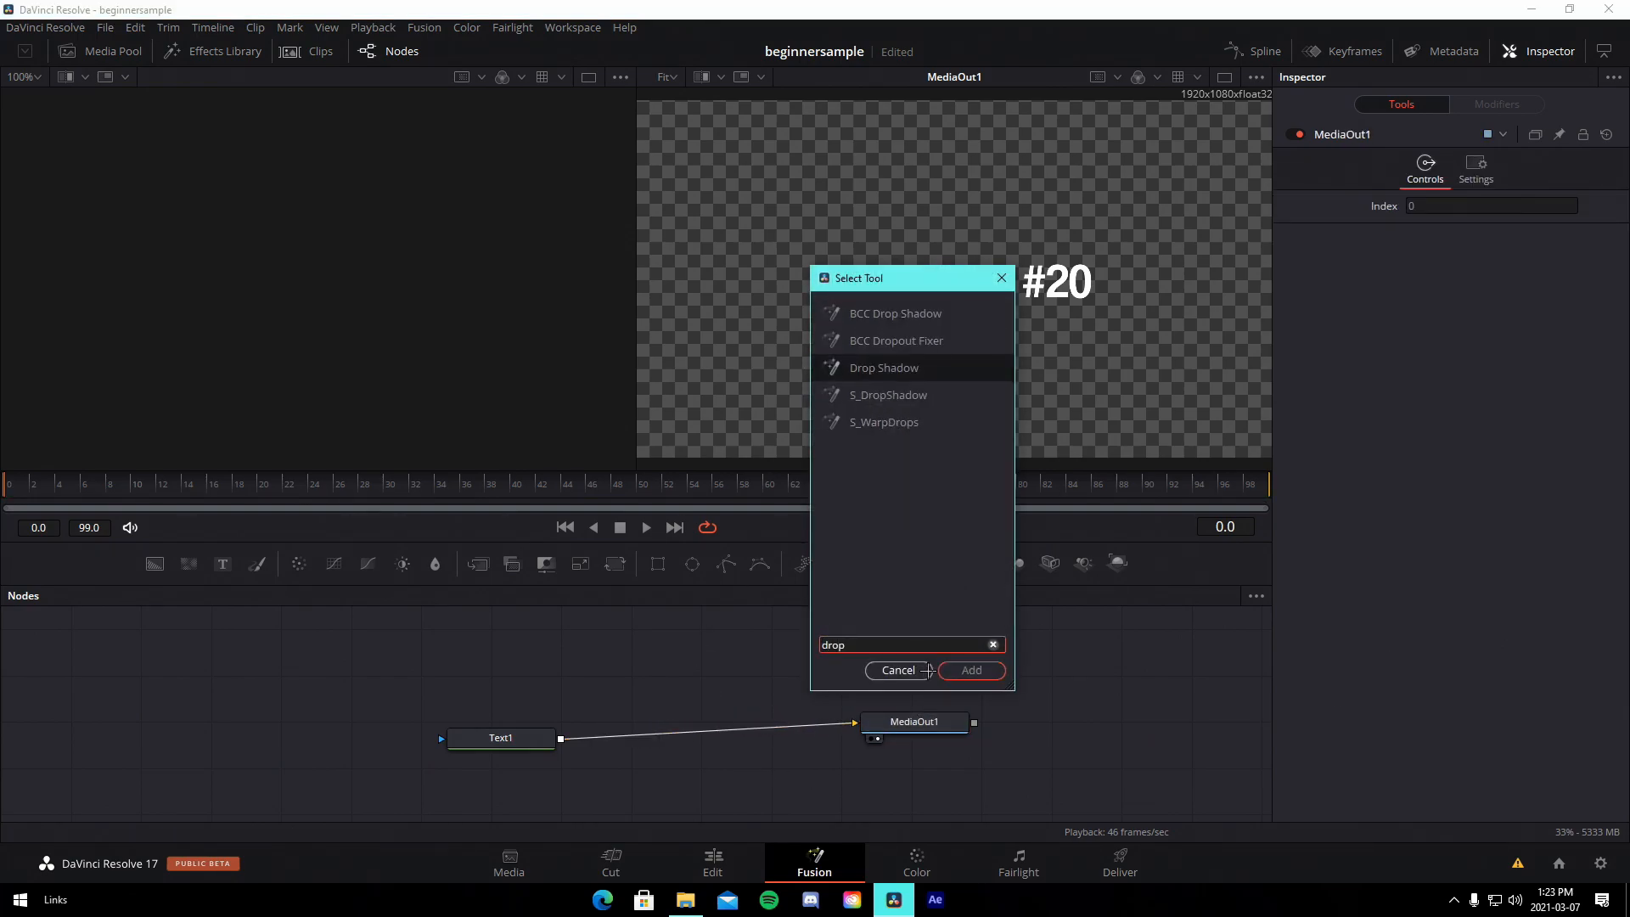
click(960, 671)
drag(755, 778, 720, 735)
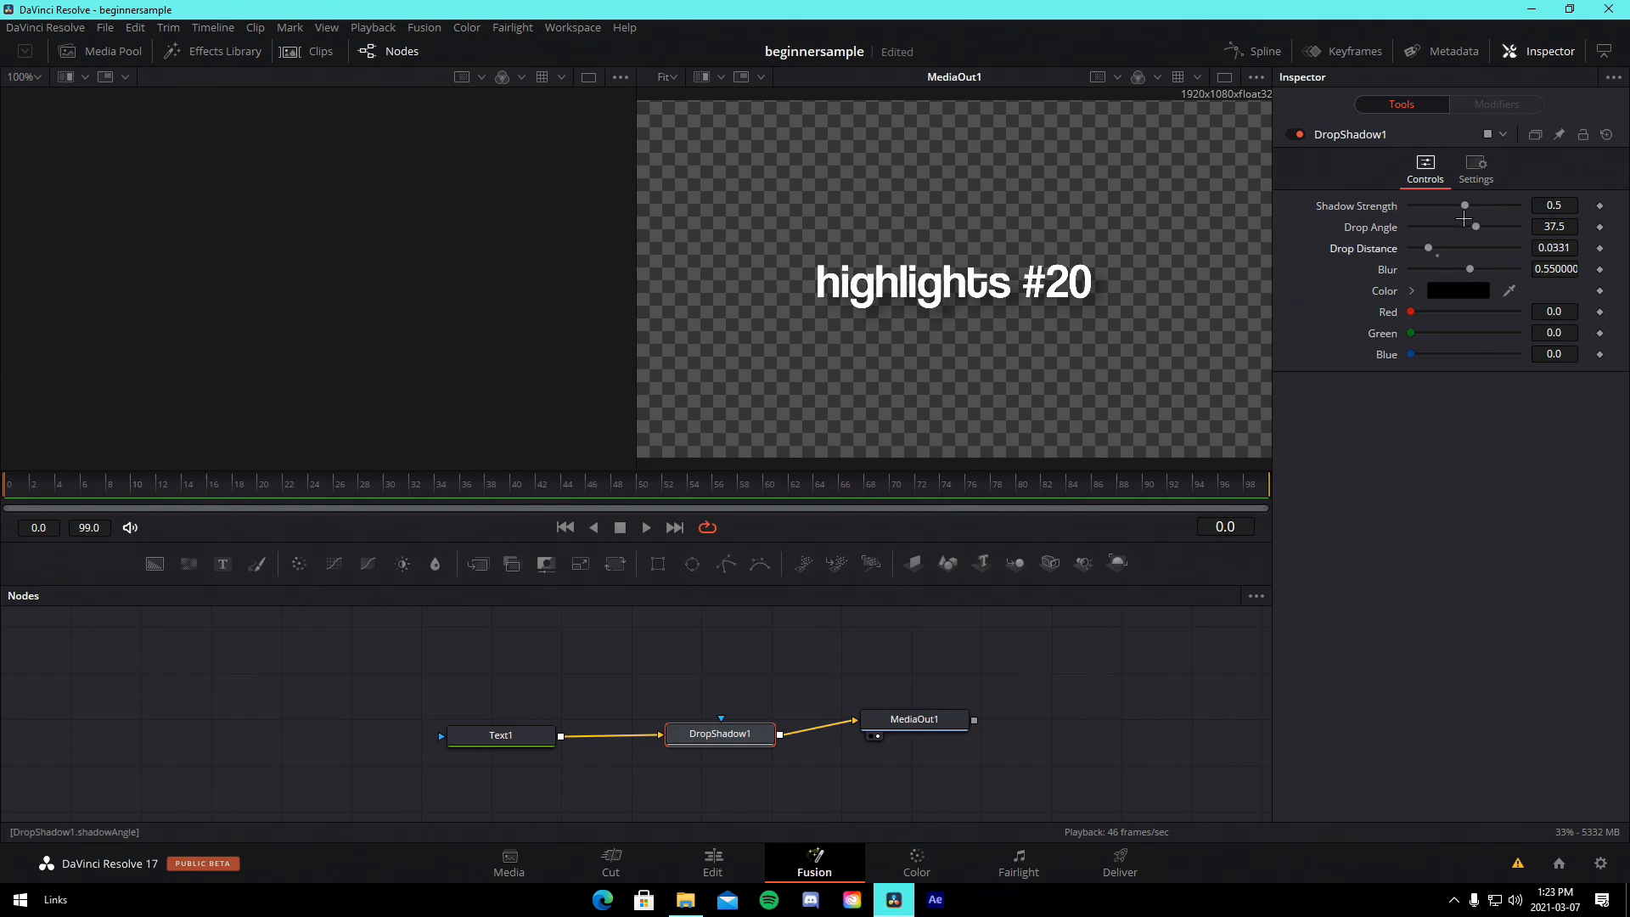
drag(1465, 207, 1554, 213)
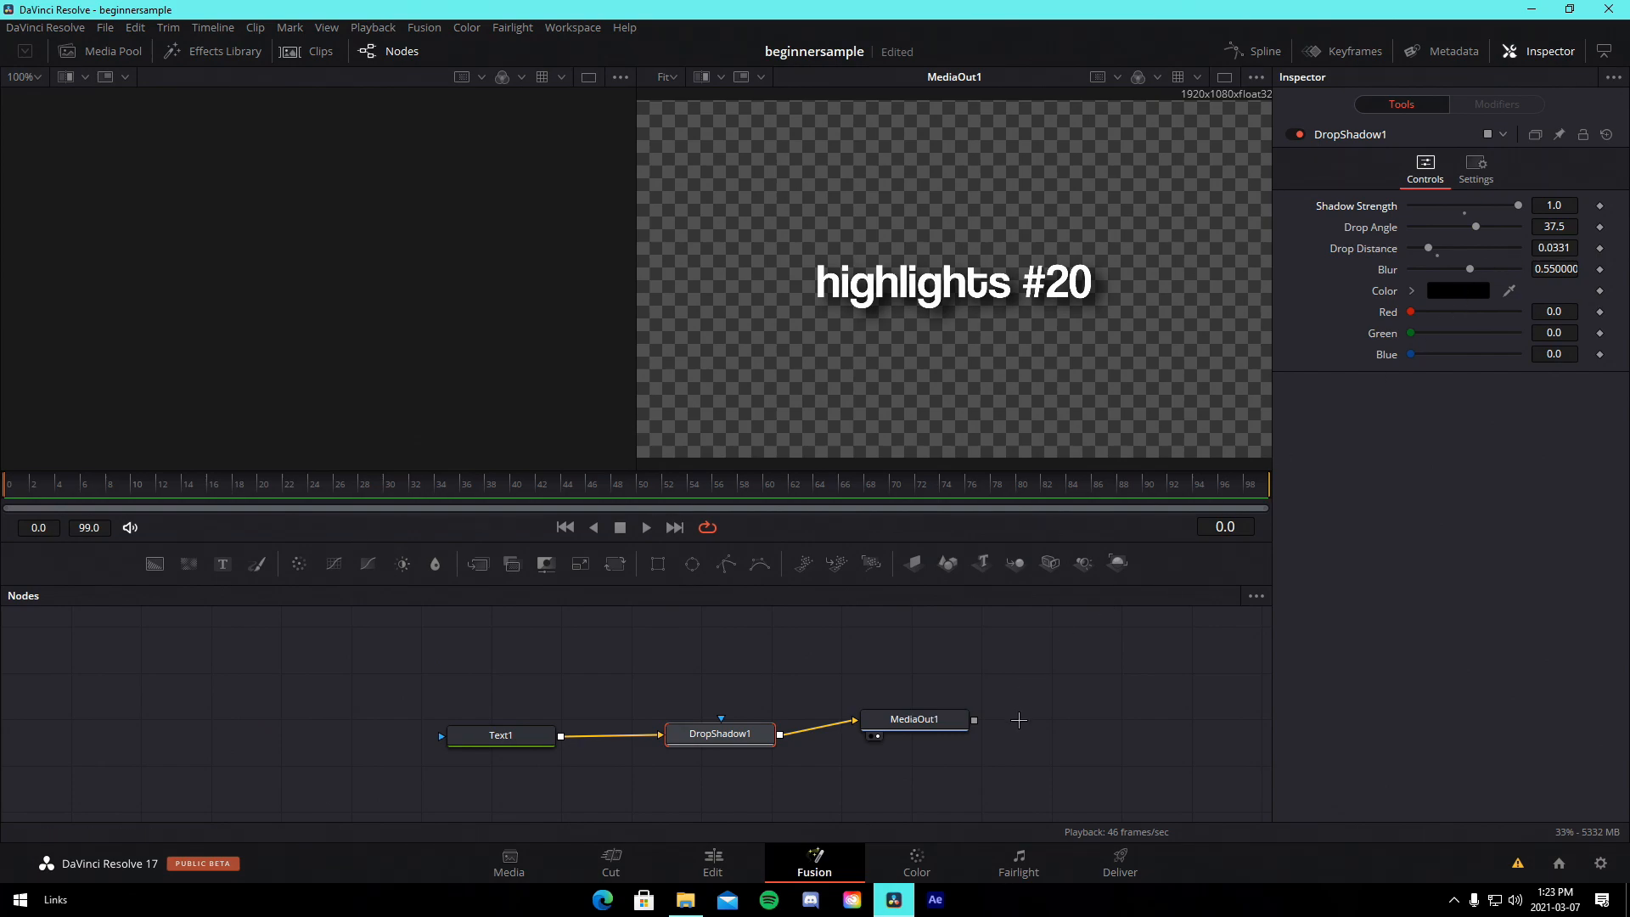
- Make room before MediaOut1 and insert a Displace (Dsp) node between DropShadow1 and MediaOut1
click(1019, 720)
drag(910, 720, 1039, 710)
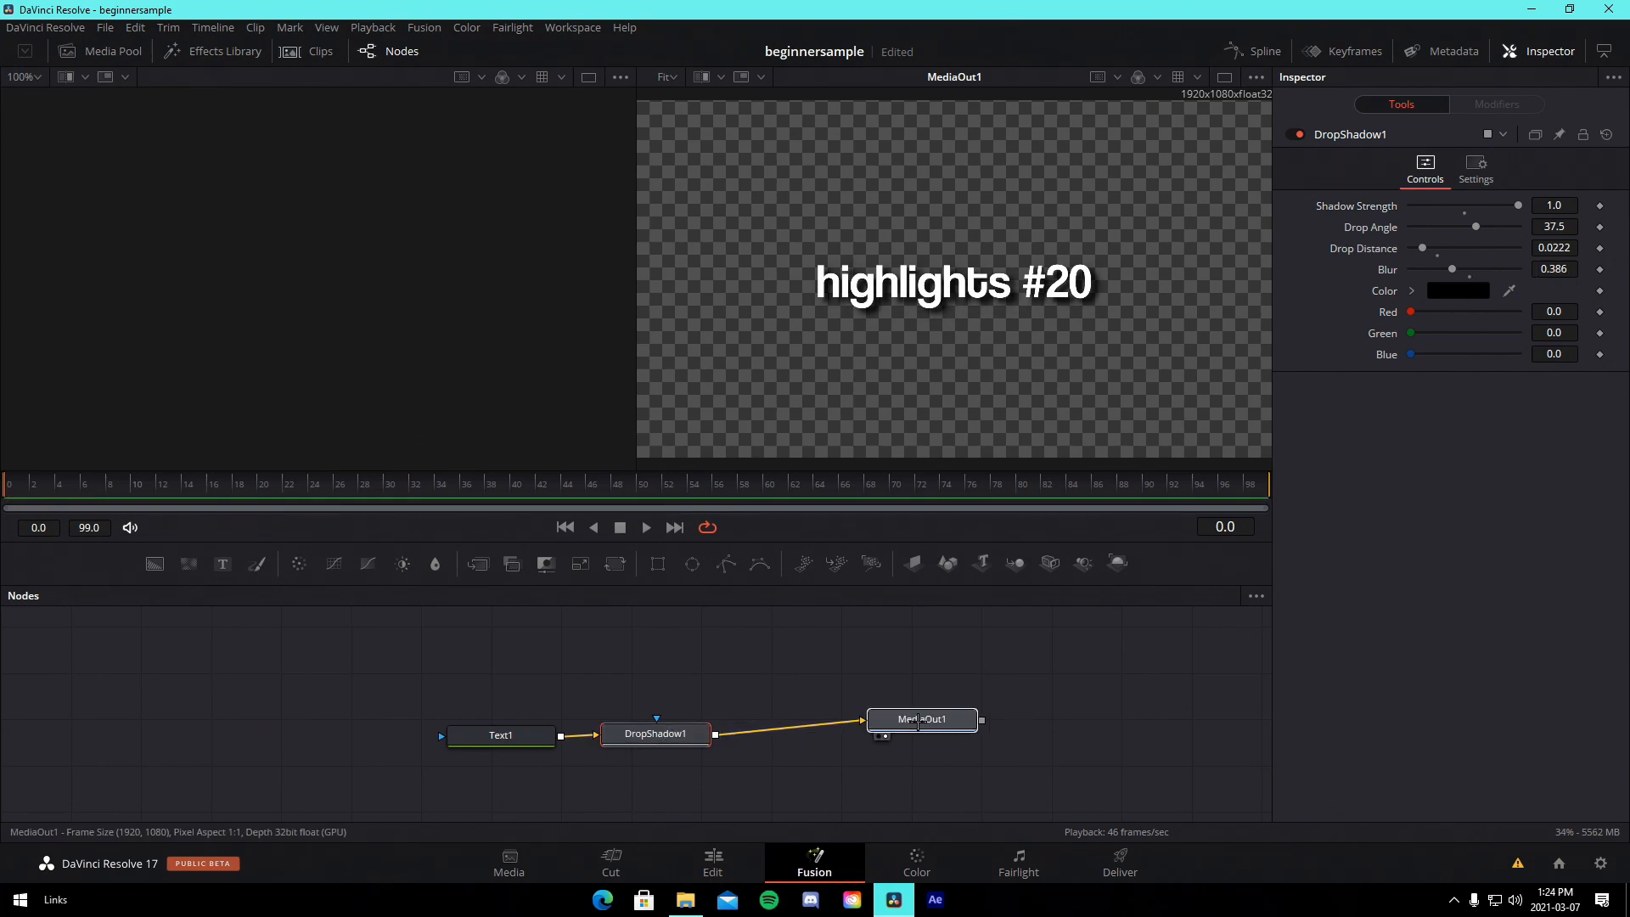
click(939, 761)
key(shift+space)
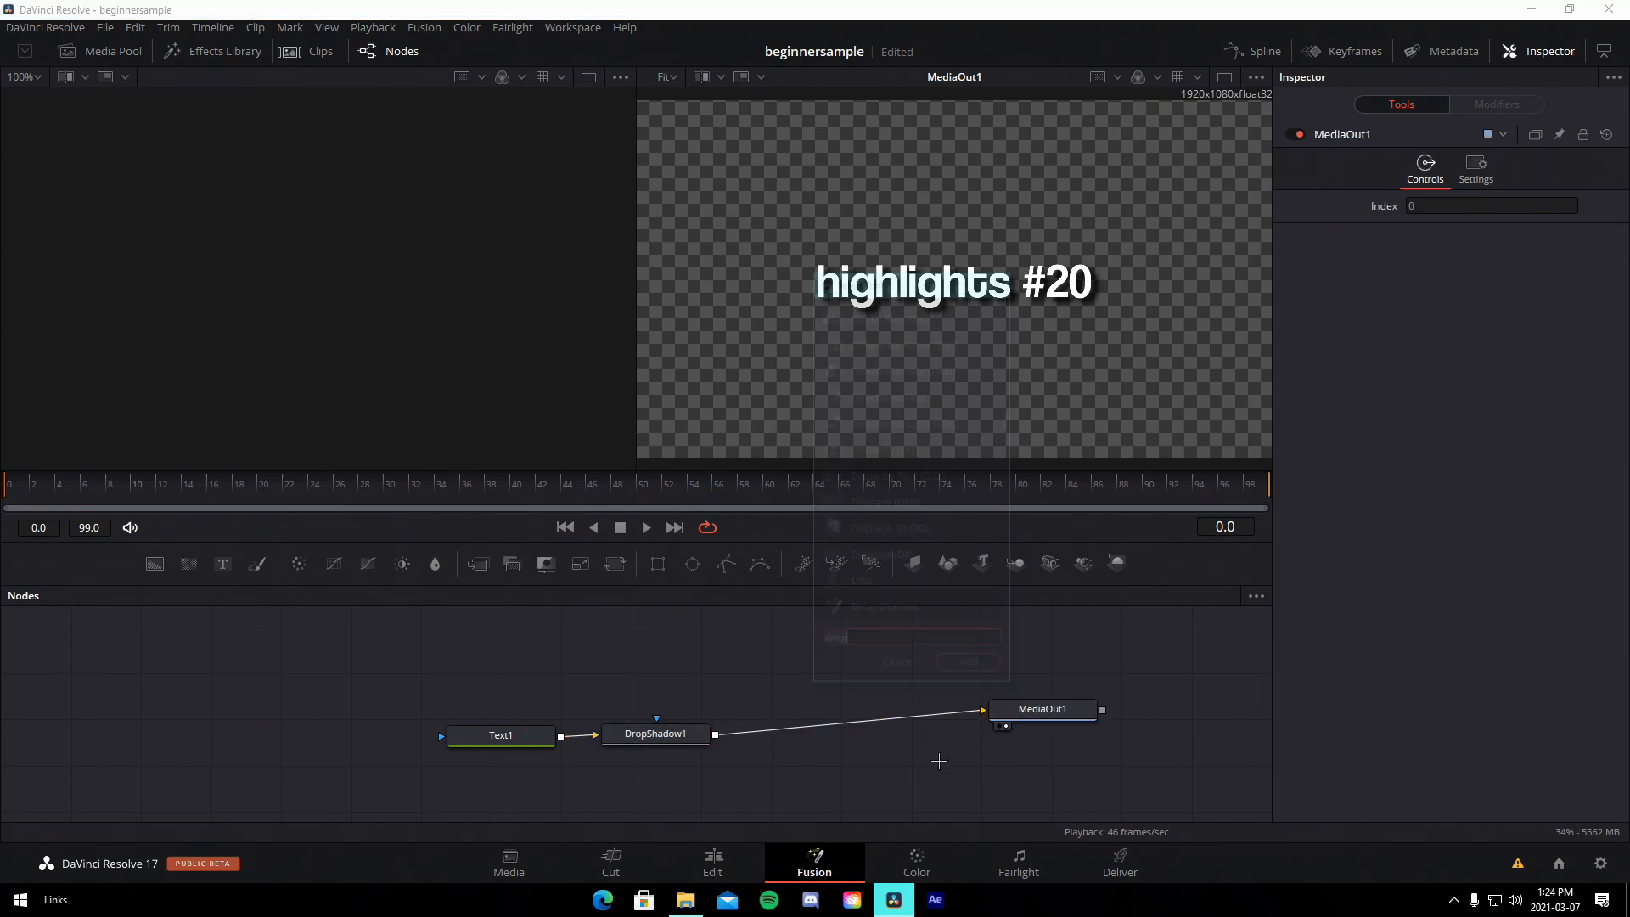
text(displace)
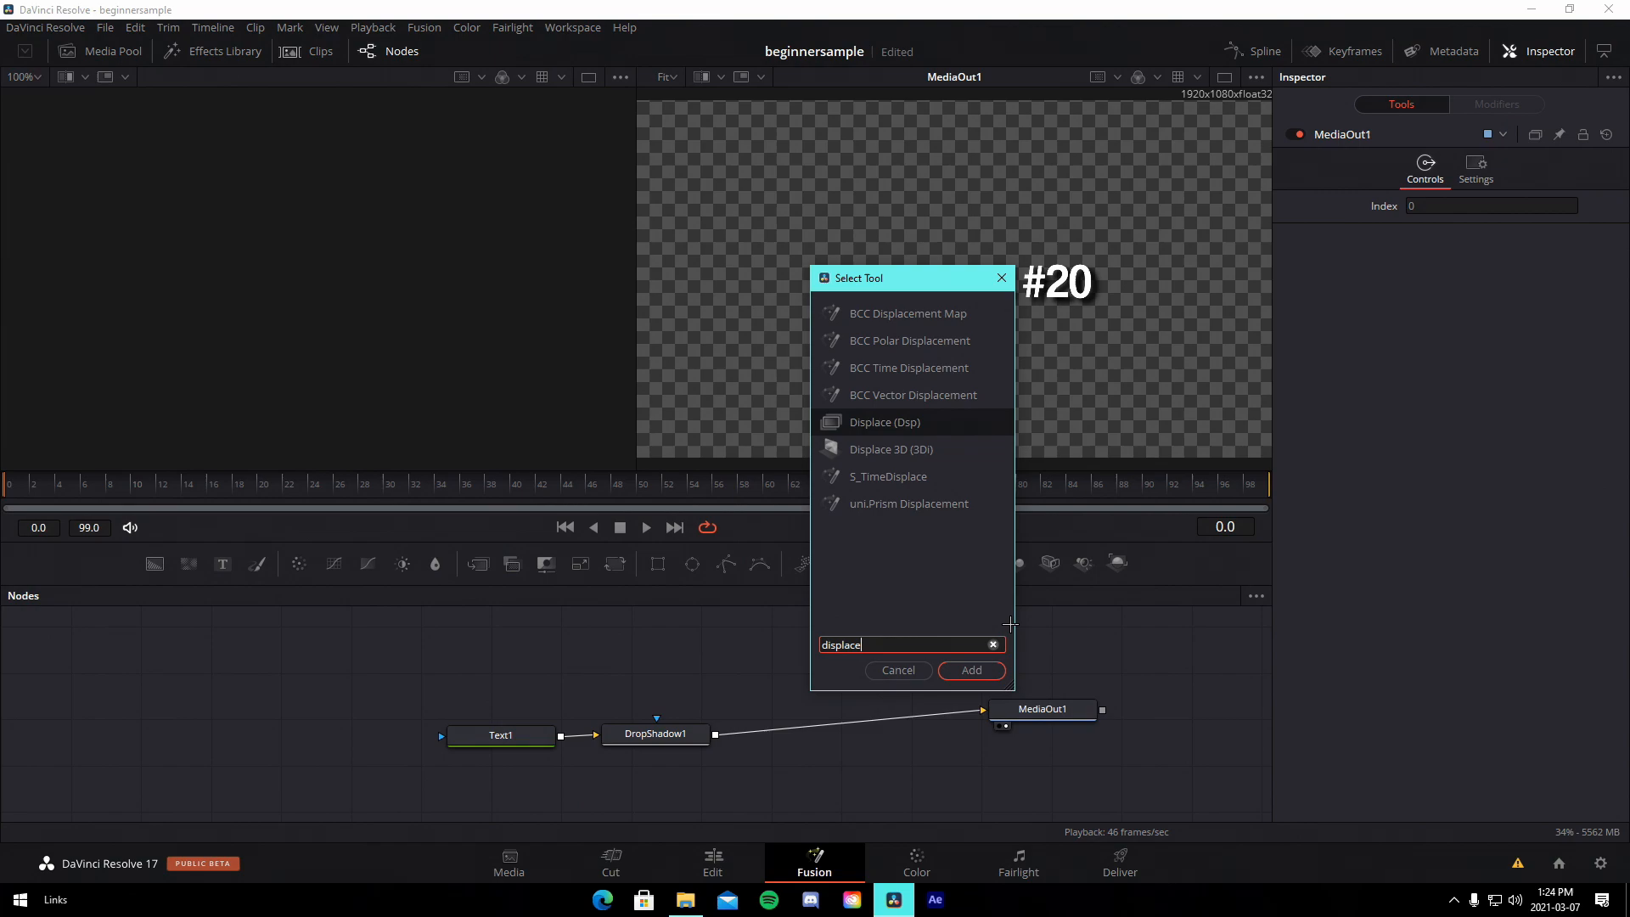
click(971, 670)
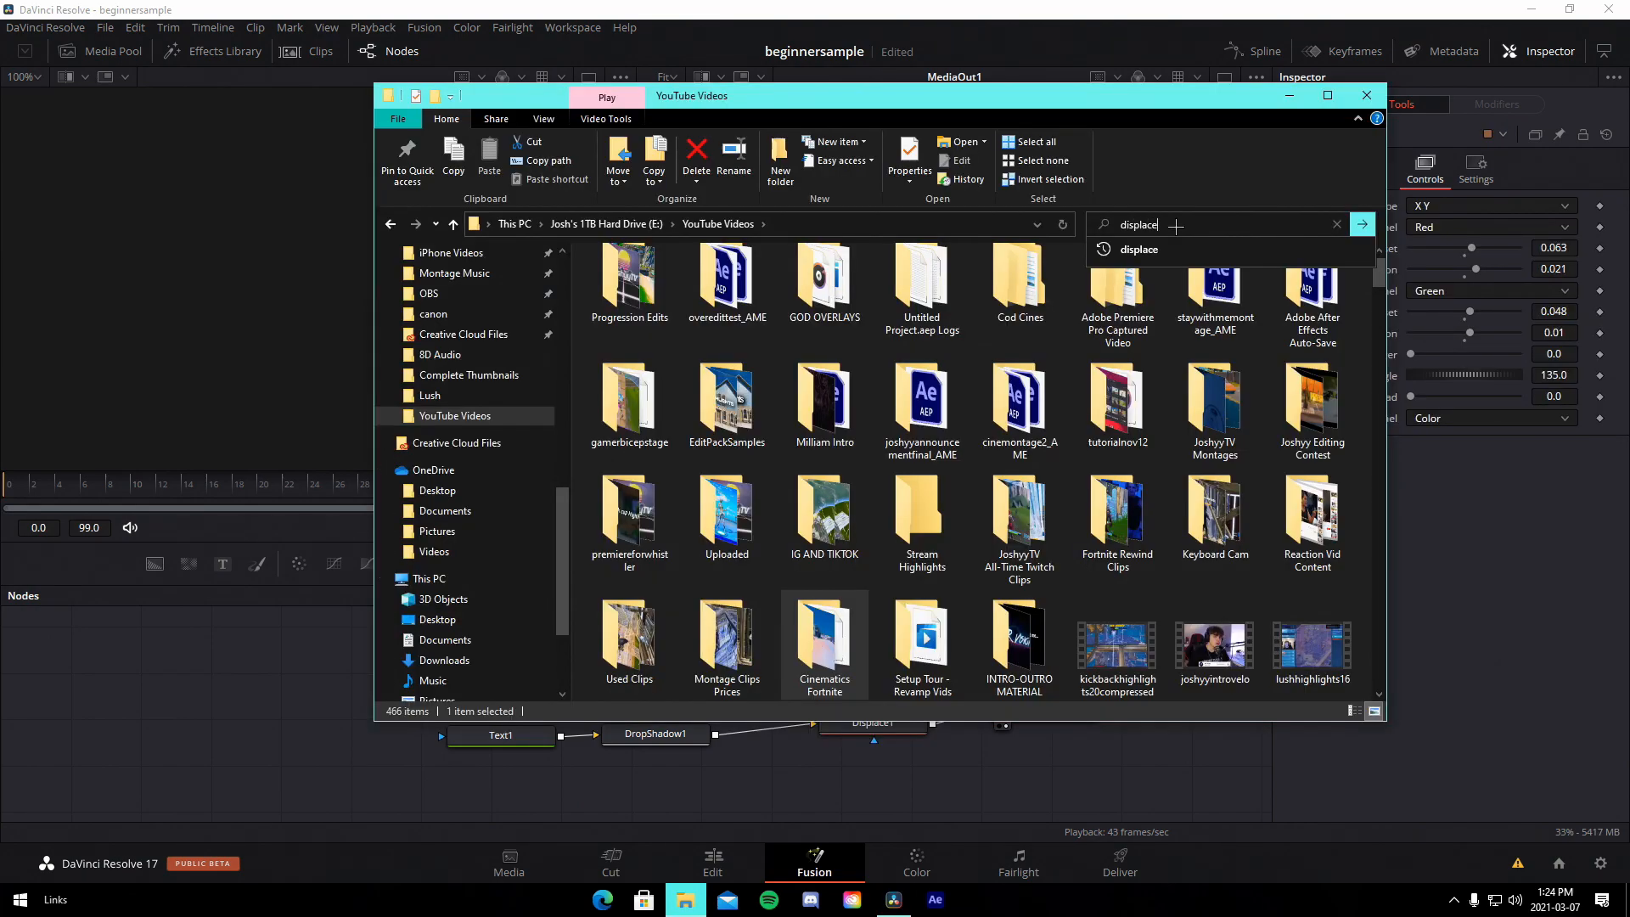
- Search the YouTube Videos folder for "displace" and bring displacementmap20s.mov into the node graph as the Displace1 map input
key(Return)
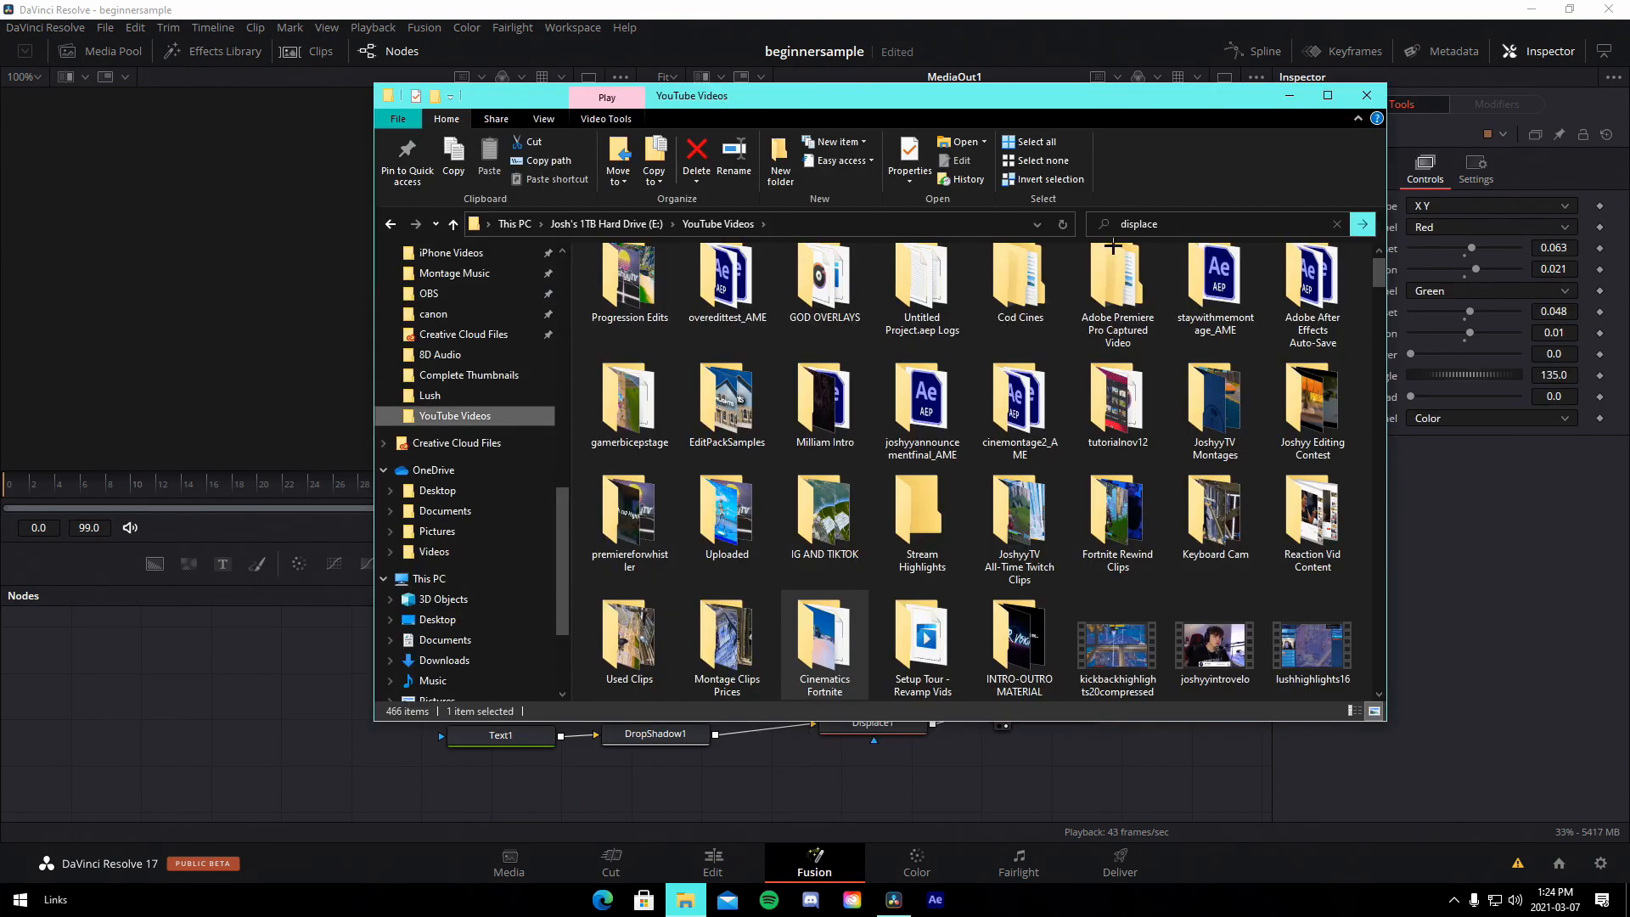
drag(628, 303, 887, 694)
click(815, 672)
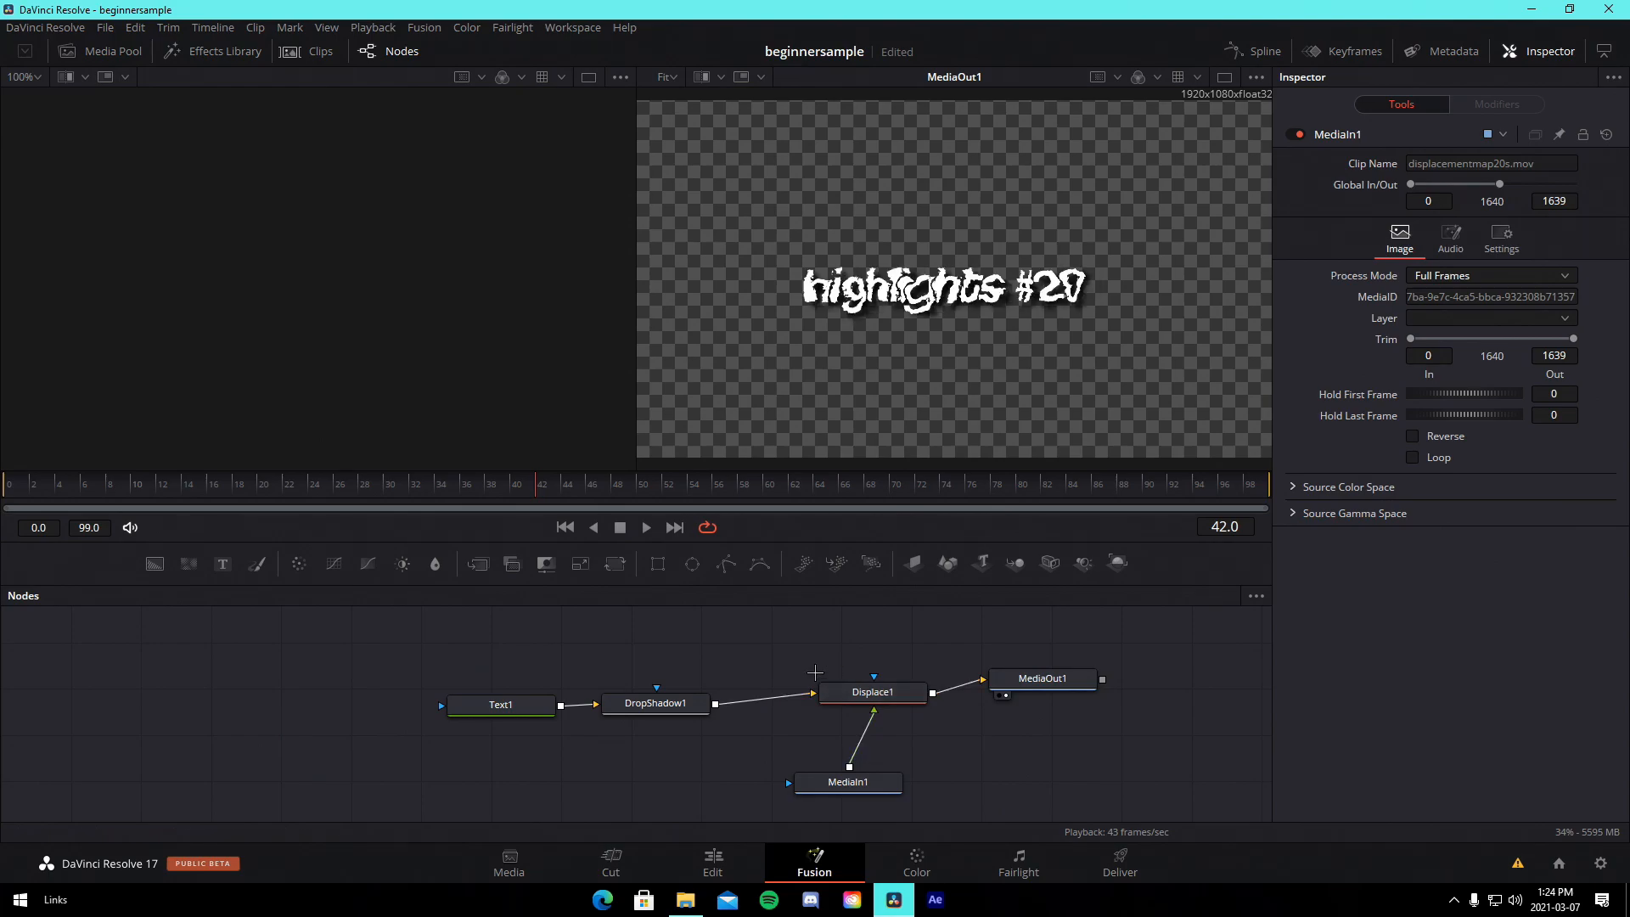
- Set Displace1 to X offset -0.016, X refraction 0.002, Y offset 0.016 and Y refraction 0.003, and play back the title
click(876, 693)
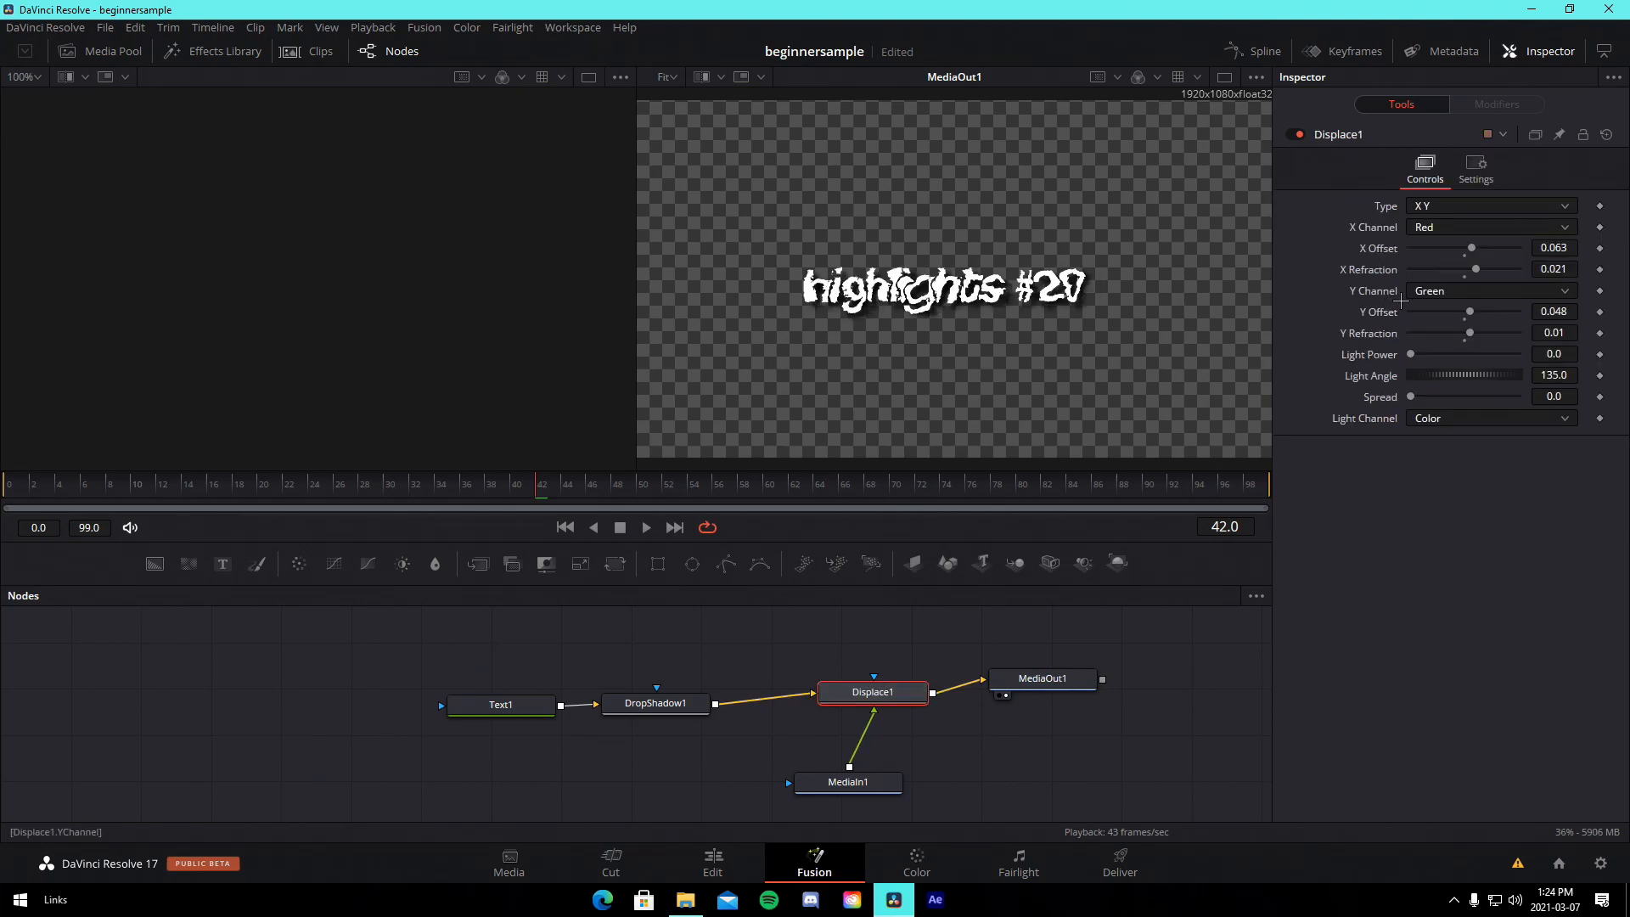
drag(1472, 248, 1469, 270)
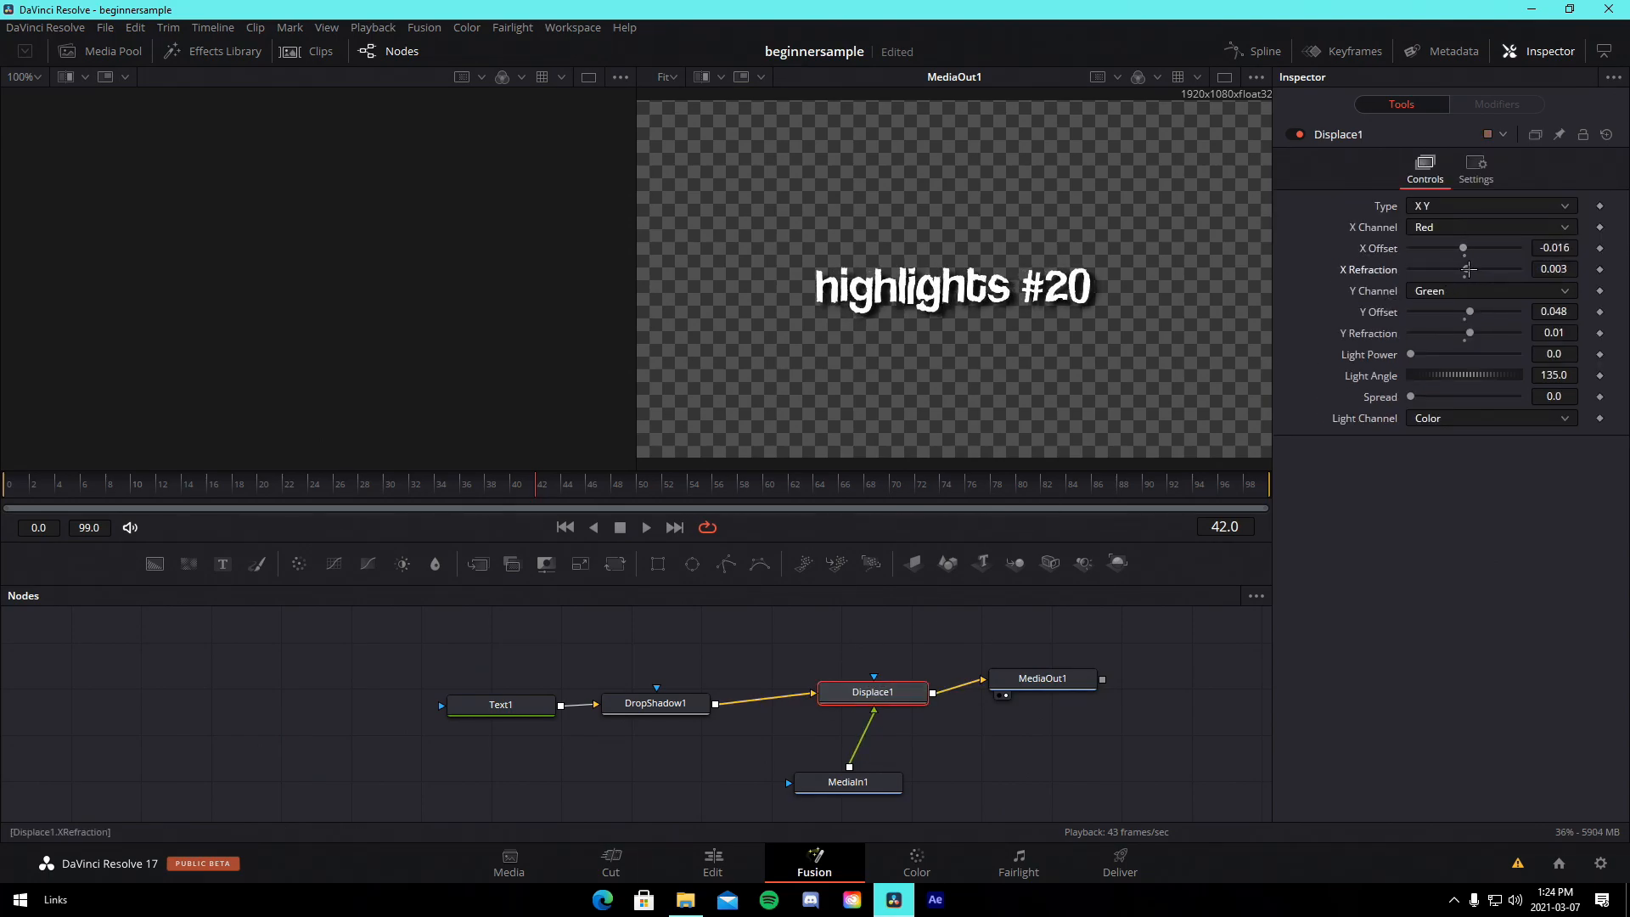
drag(1470, 334, 1468, 333)
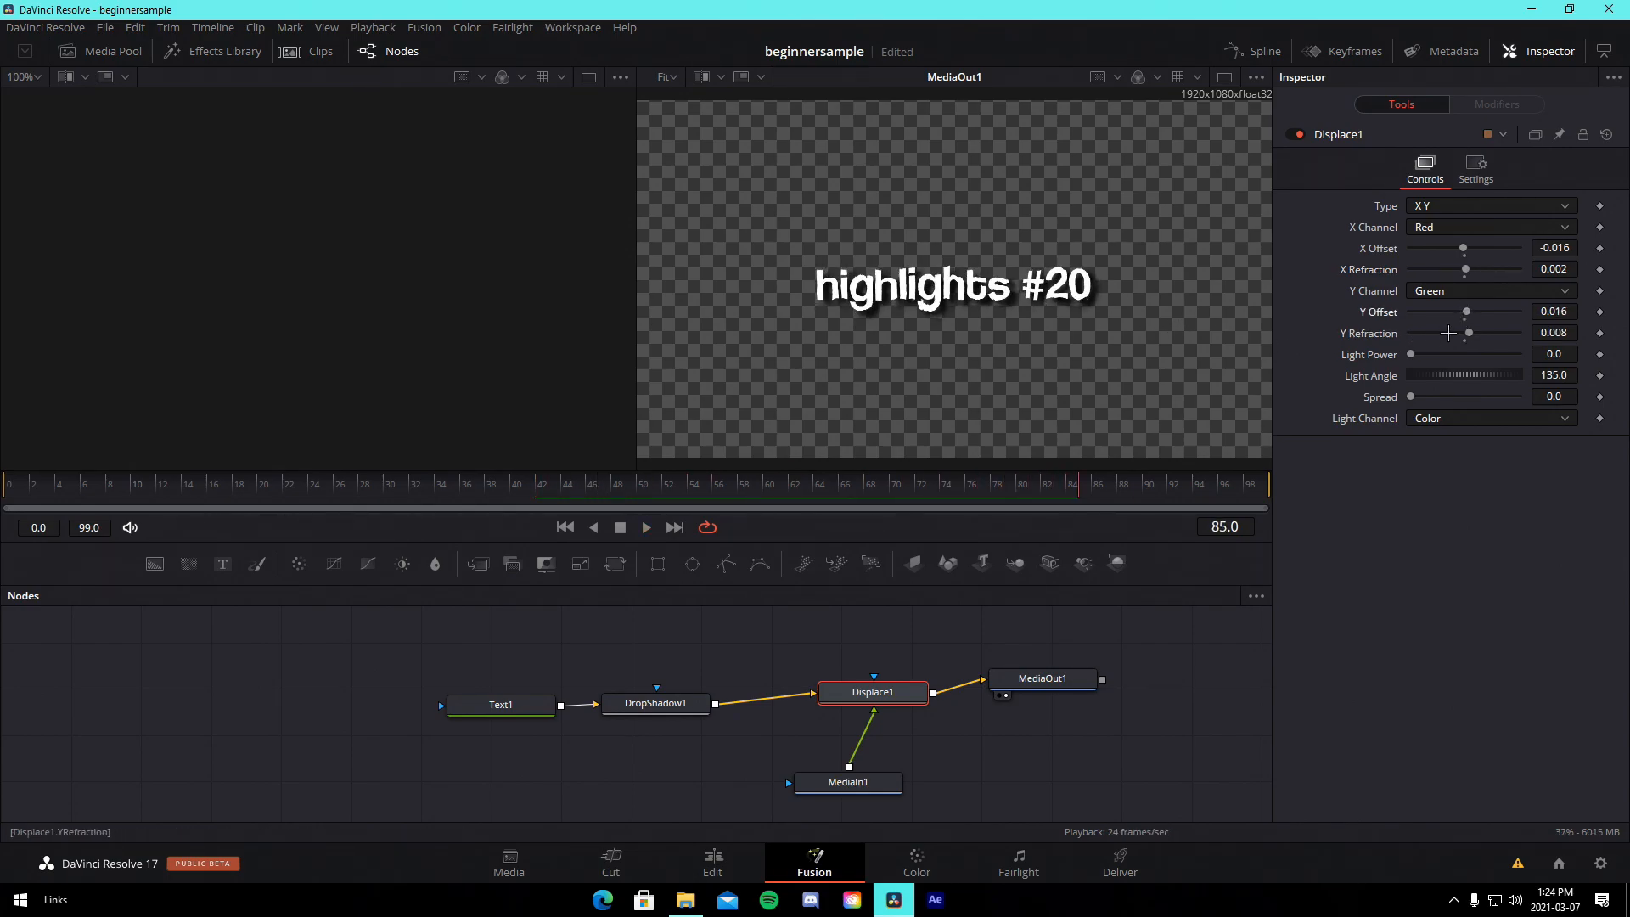
drag(1468, 333, 1467, 332)
key(space)
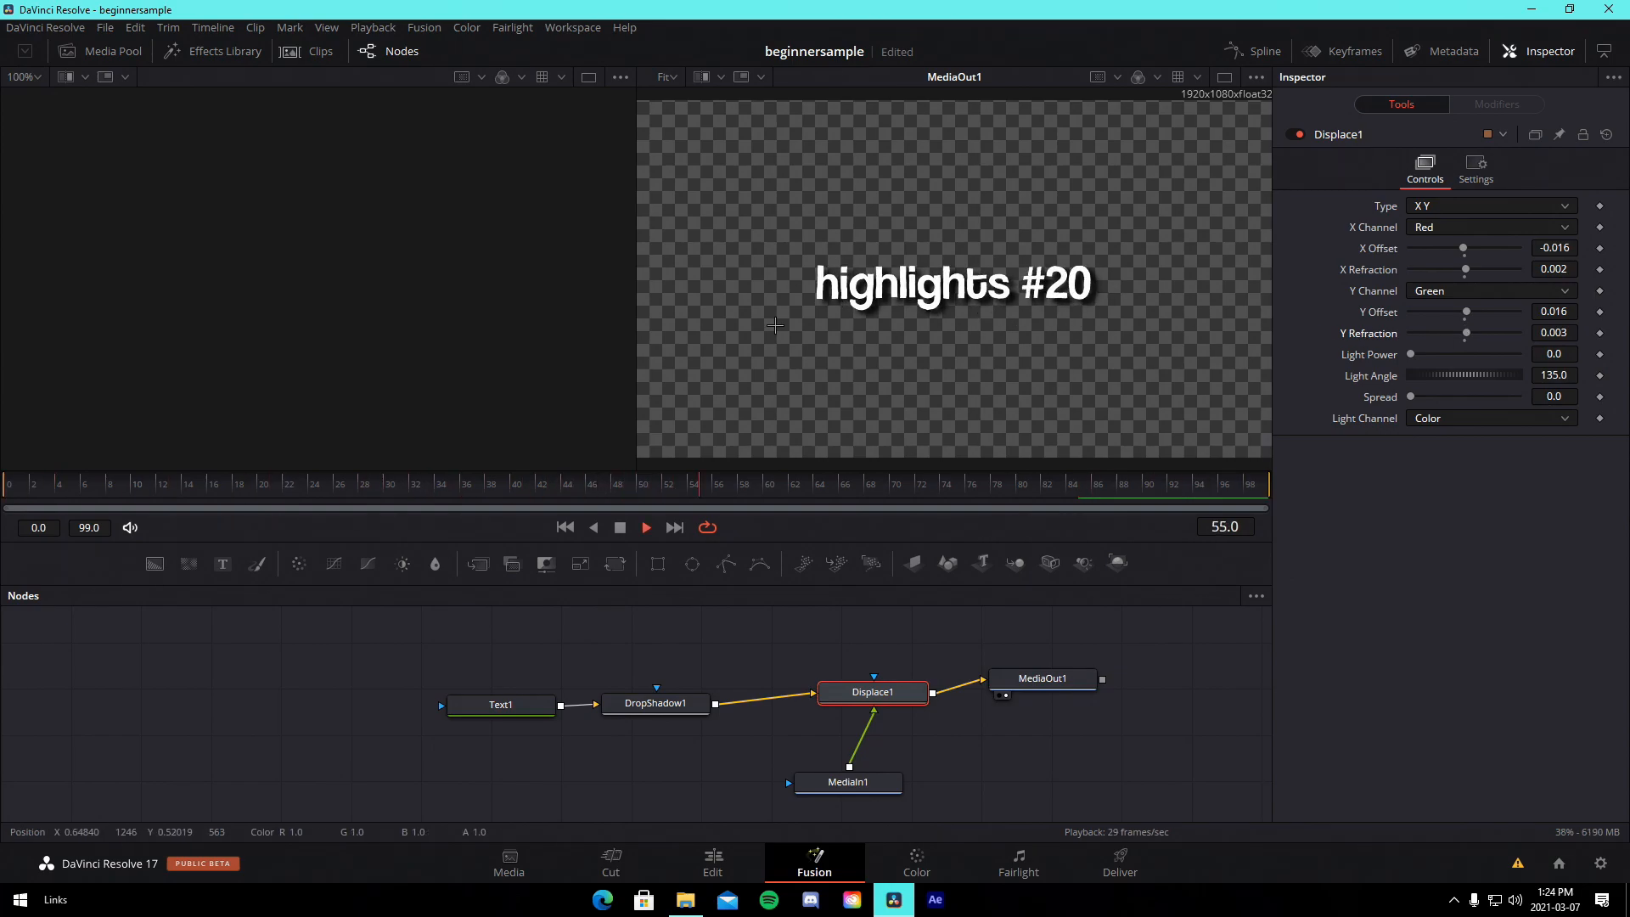
- Return to the edit timeline and apply a Cross Dissolve at the cut between the intro clip and 1.mp4 on Video 1
click(713, 862)
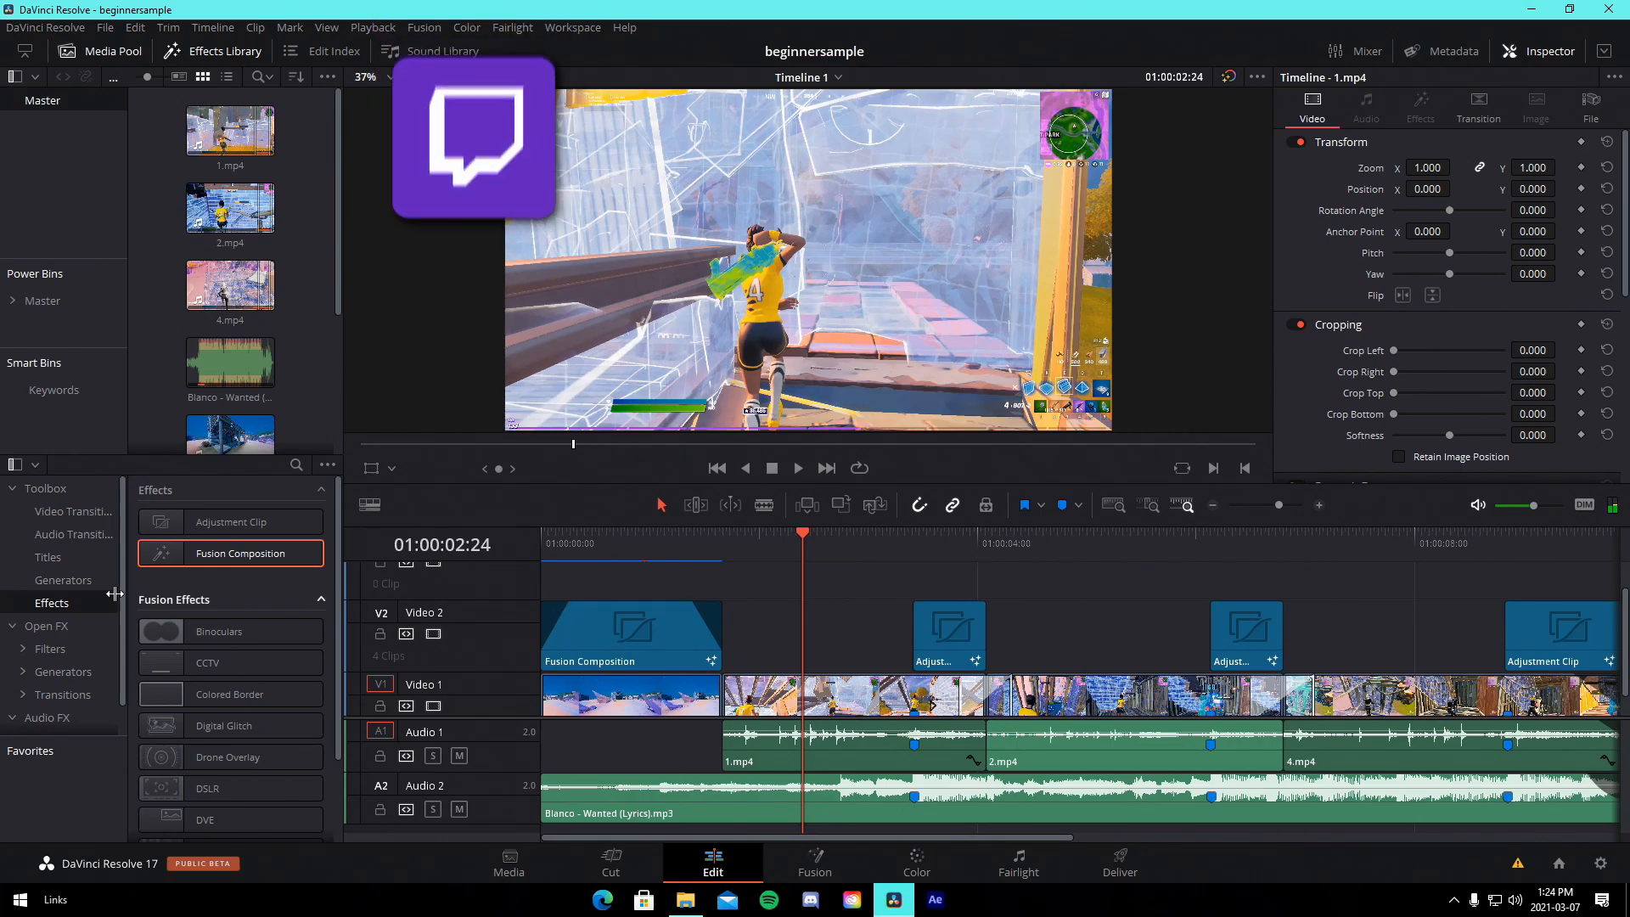
click(73, 511)
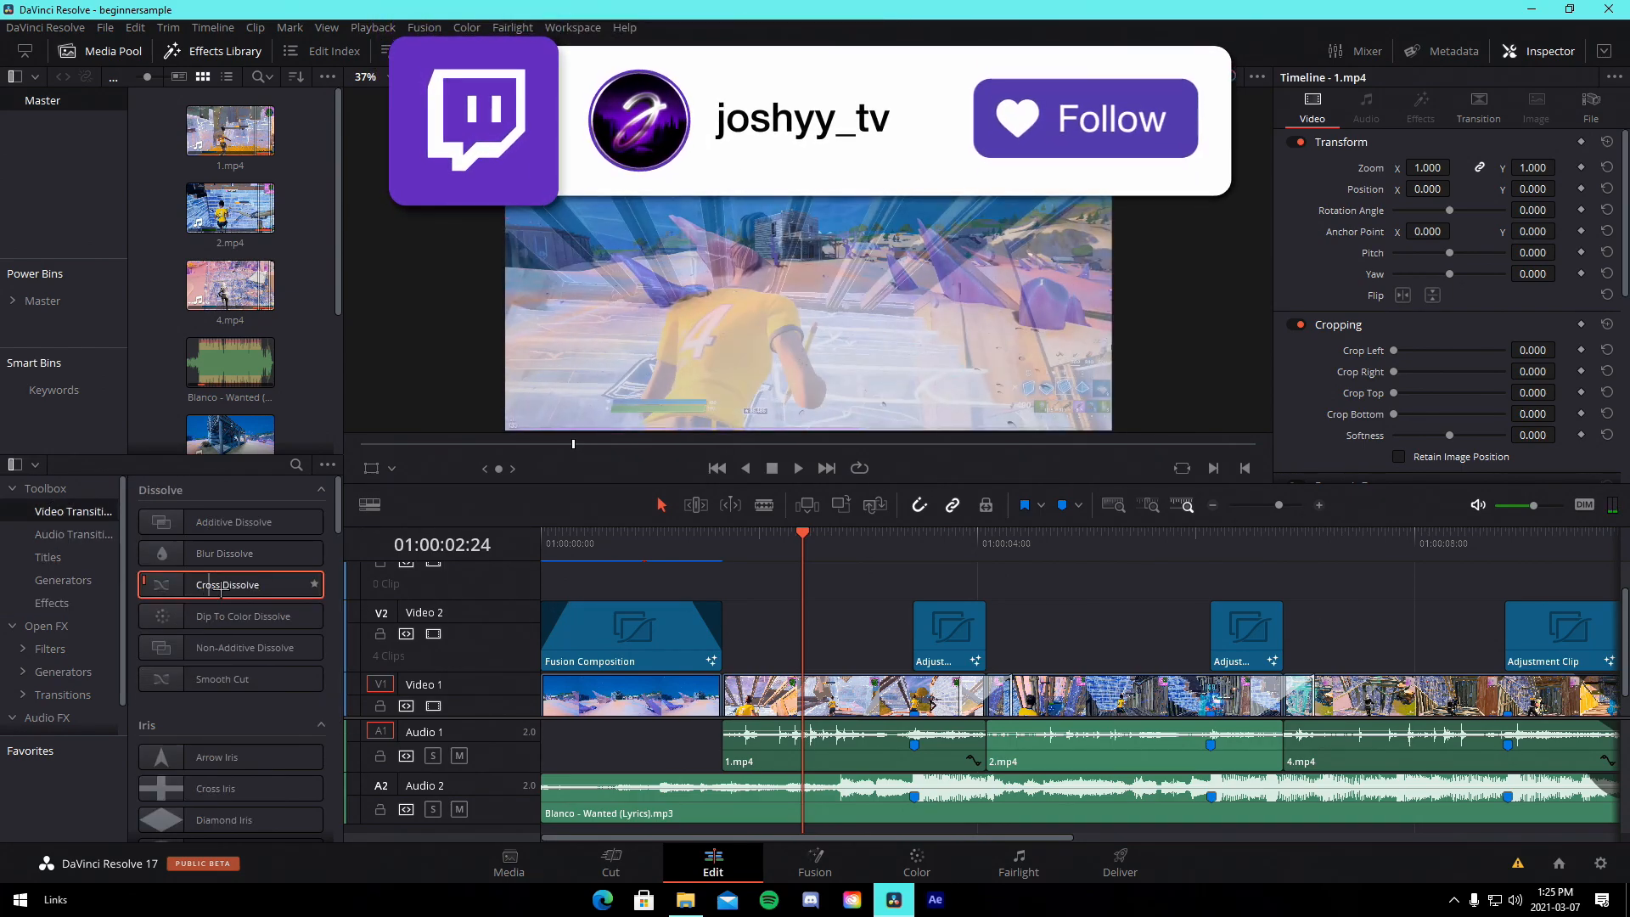
drag(221, 592, 695, 693)
key(ctrl+z)
click(729, 646)
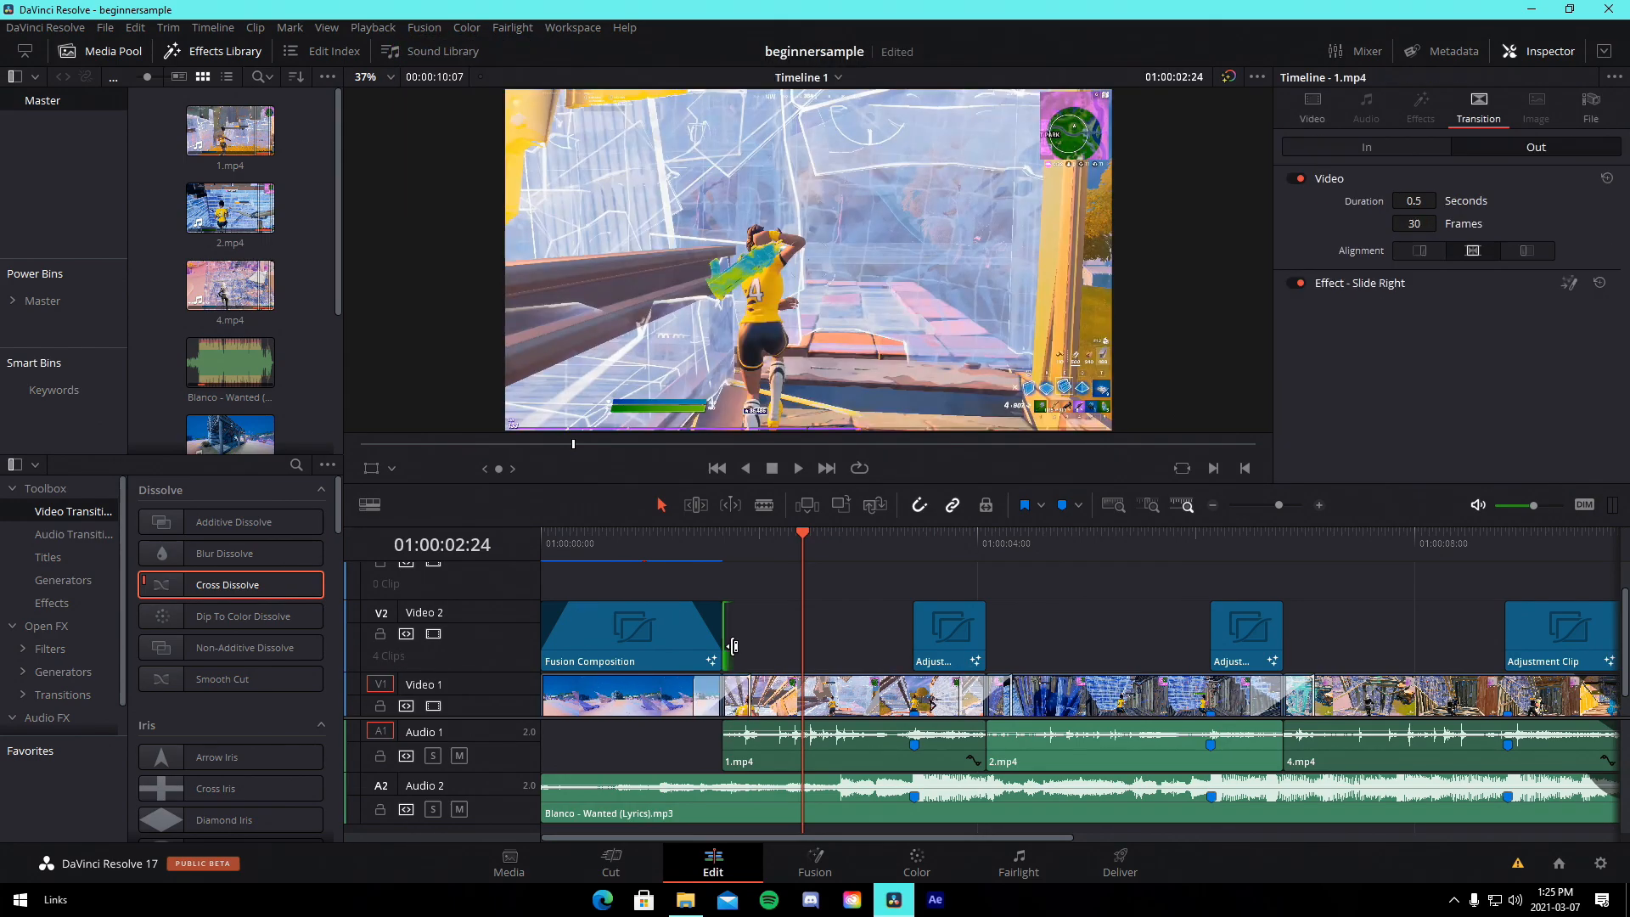
- Play back the montage, including the titled intro from the start of the timeline
click(692, 558)
key(space)
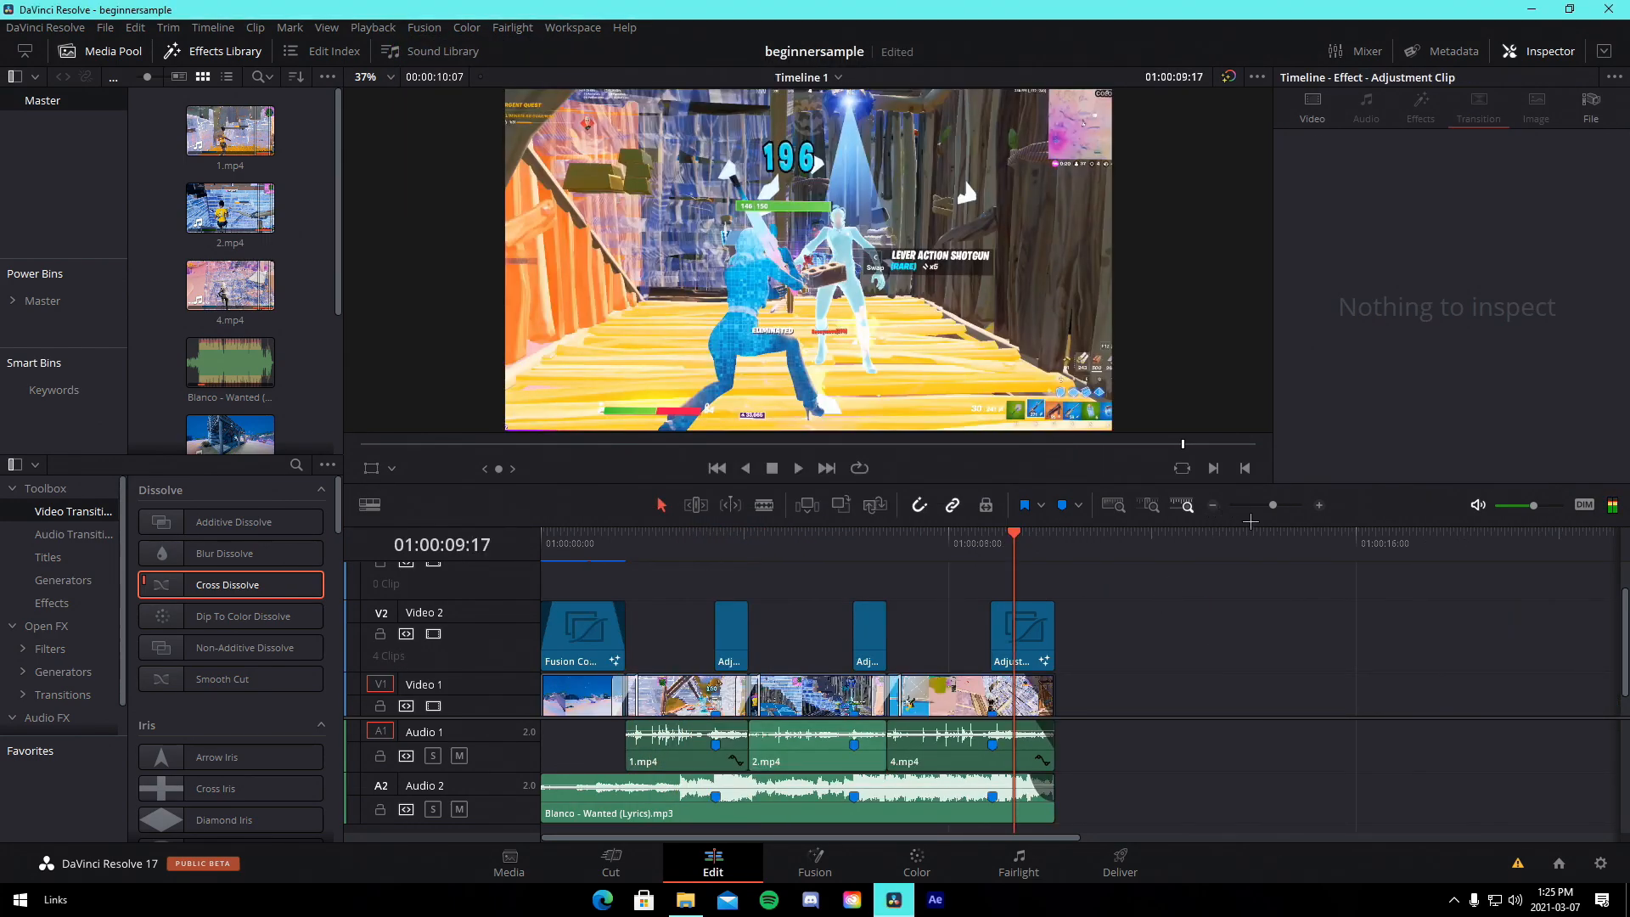
drag(1272, 504, 1270, 507)
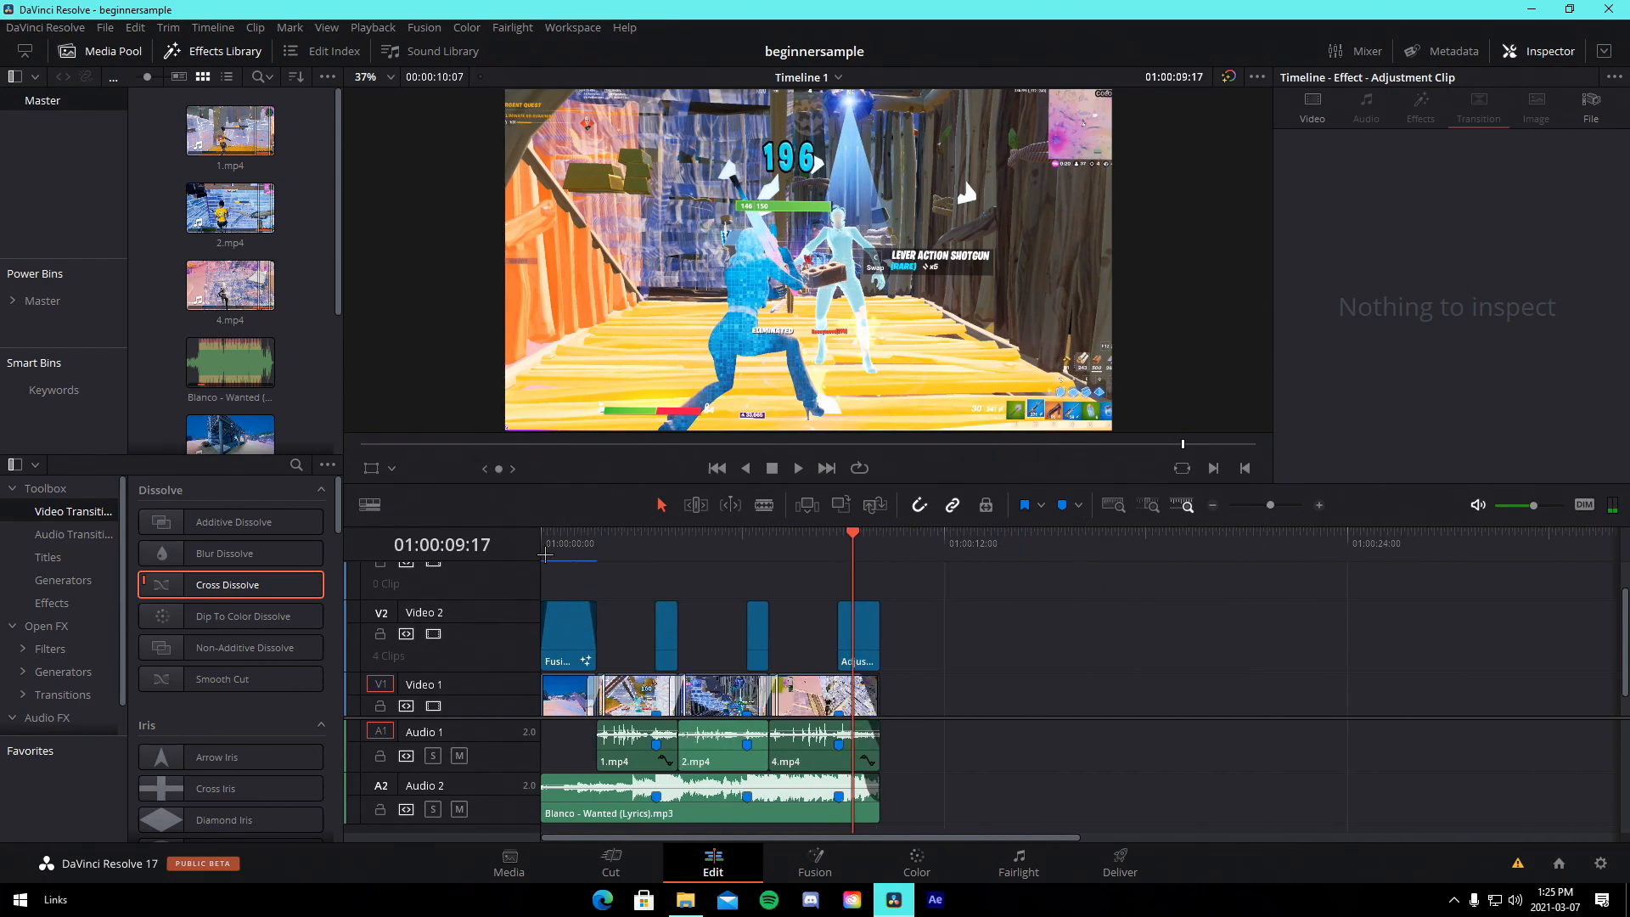
click(544, 553)
key(space)
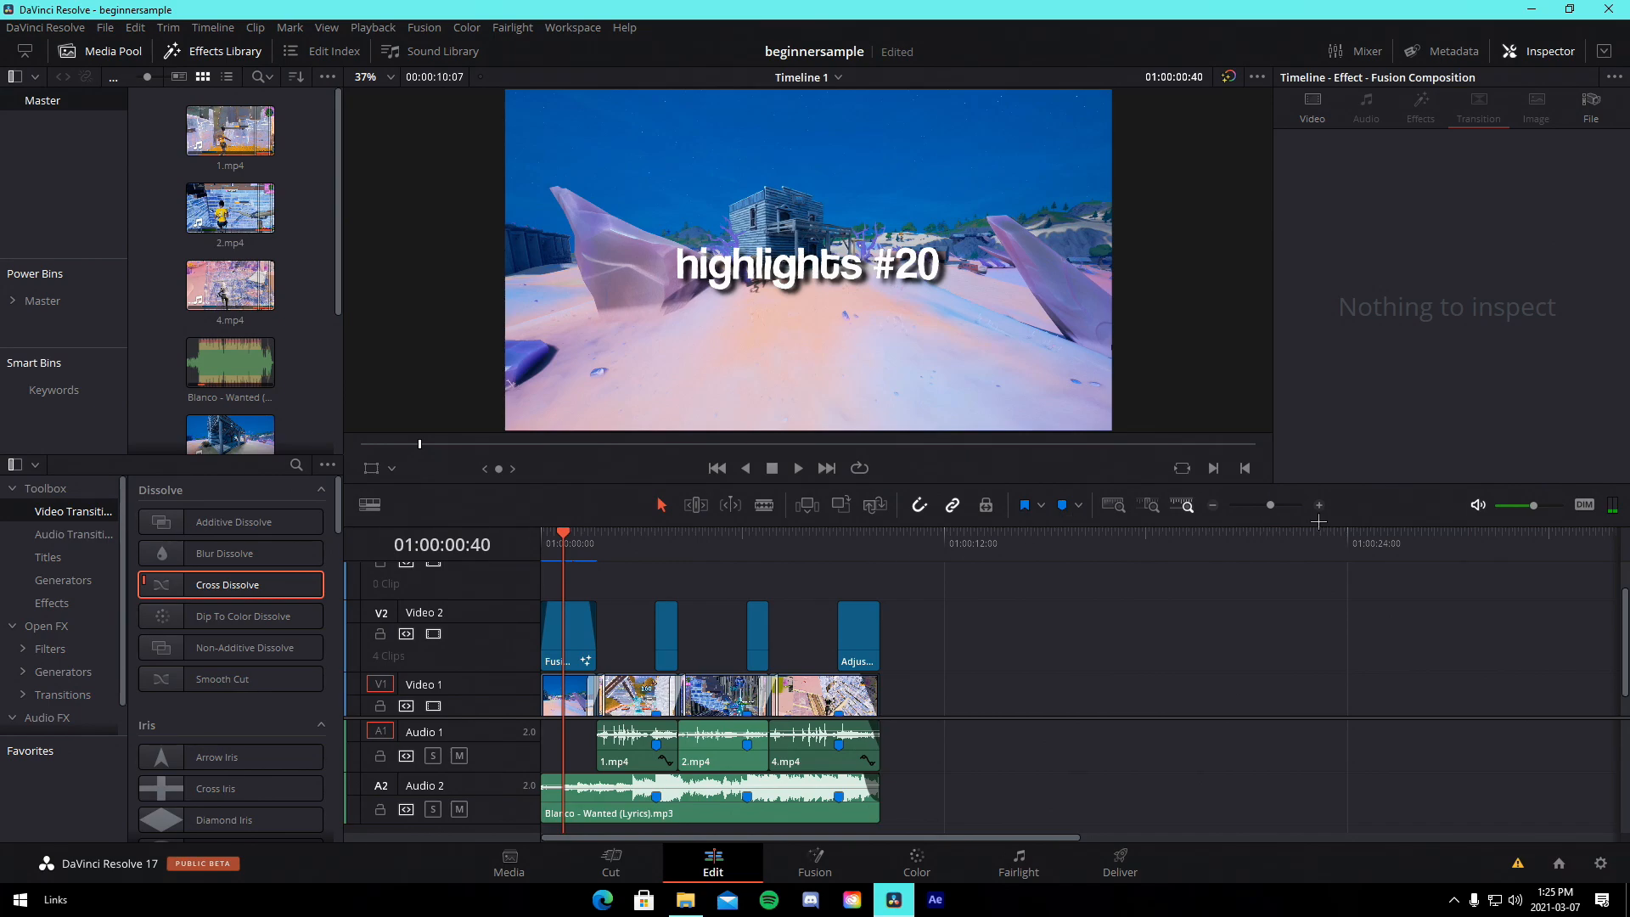
drag(1267, 501, 1277, 505)
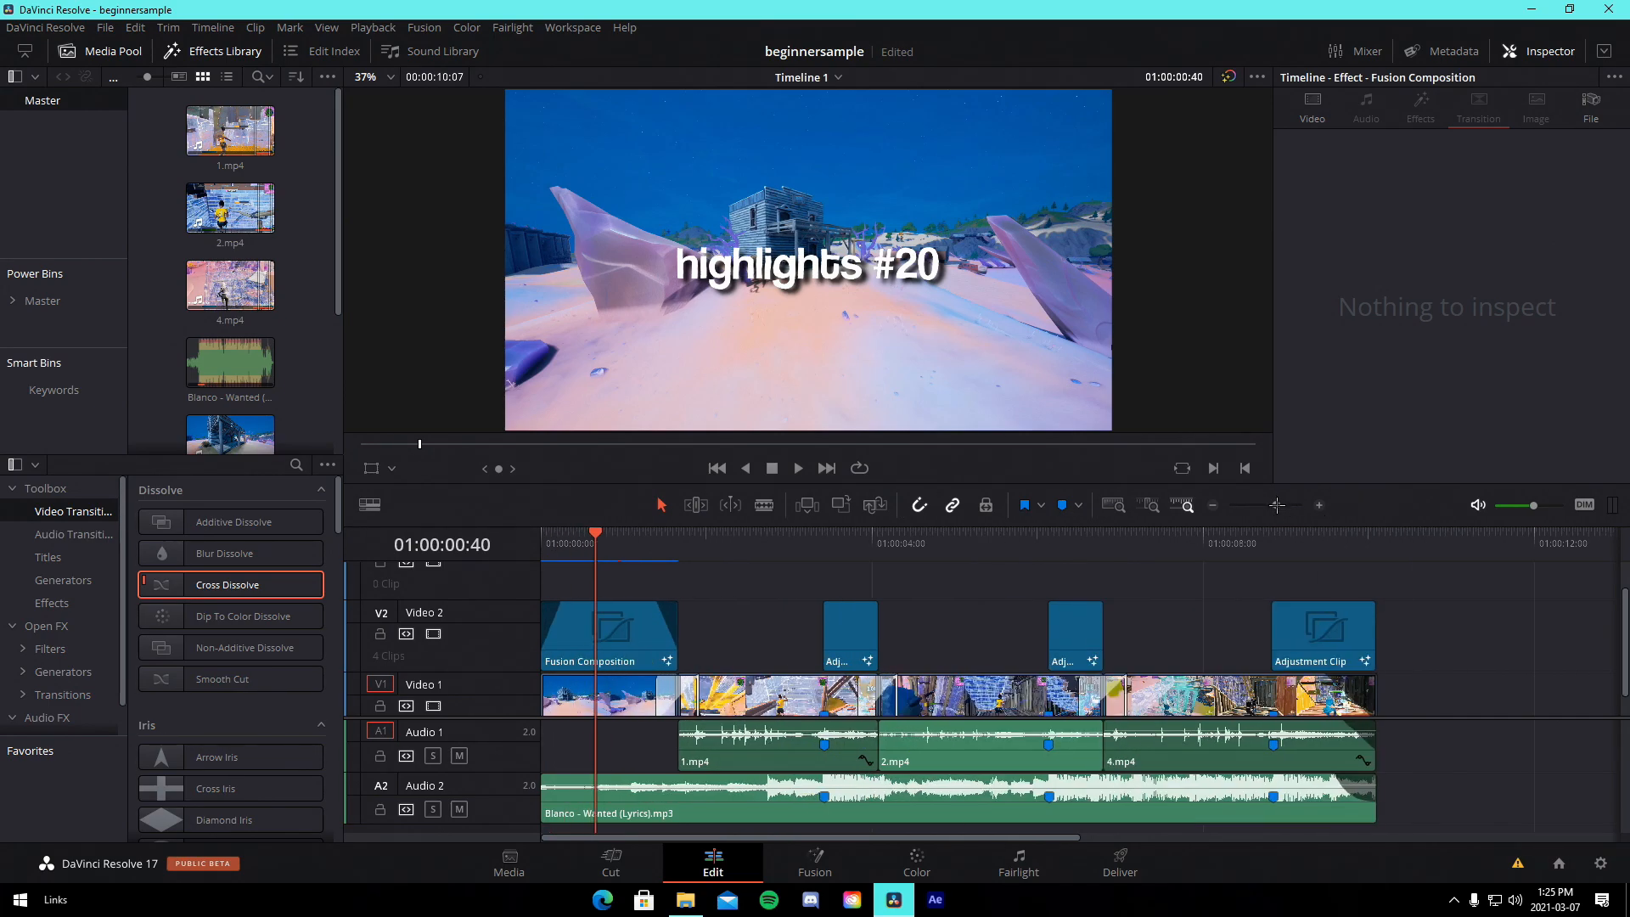